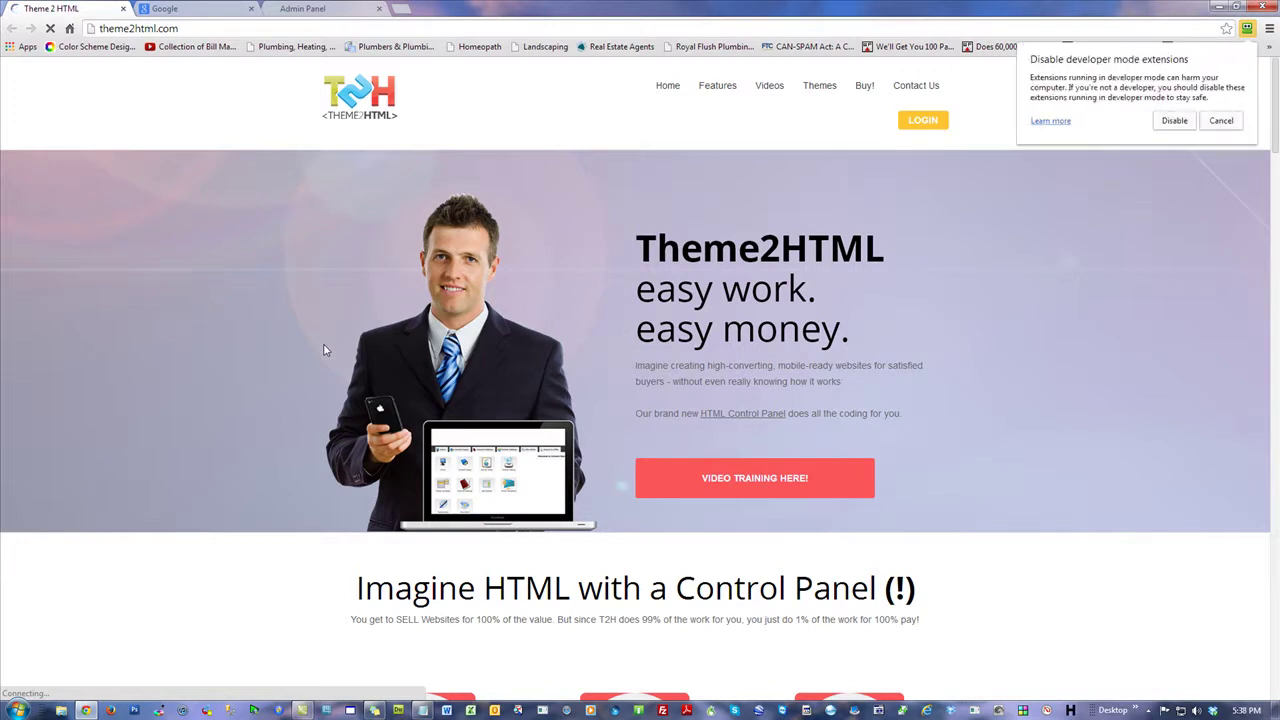
Dismiss the developer mode extensions warning and return focus to the T2H page.
click(1233, 120)
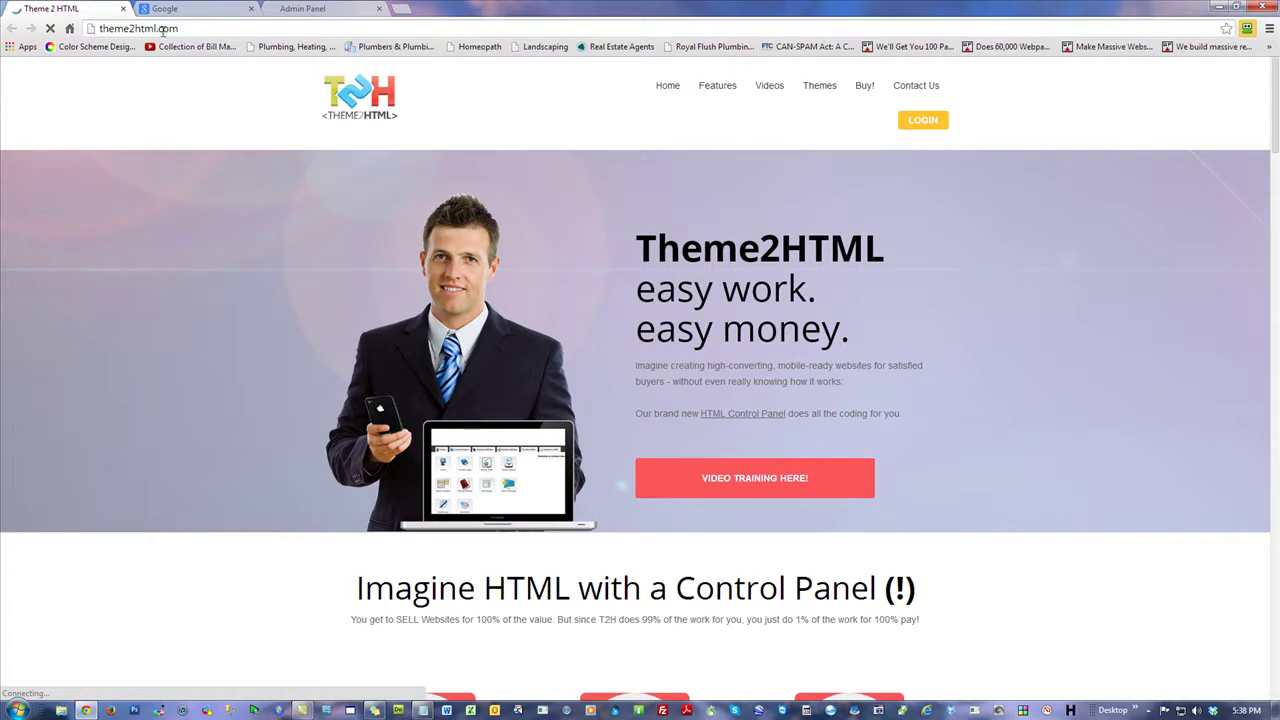
click(201, 31)
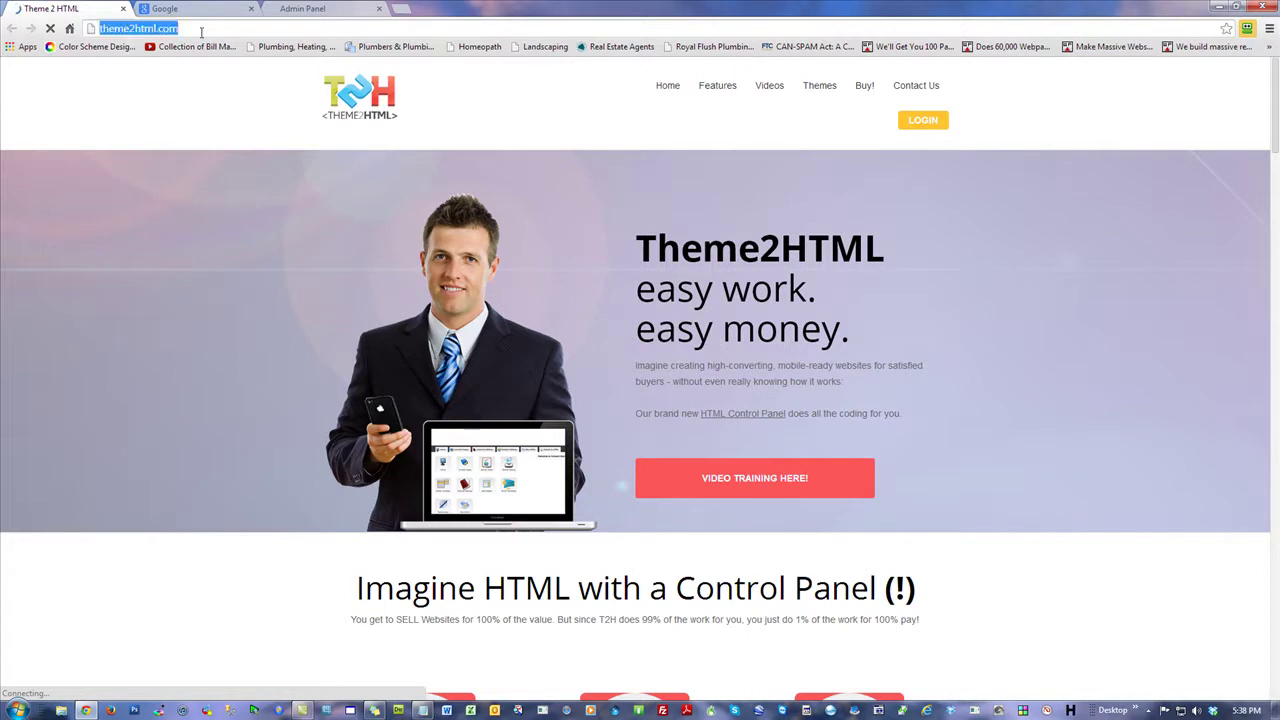
click(190, 100)
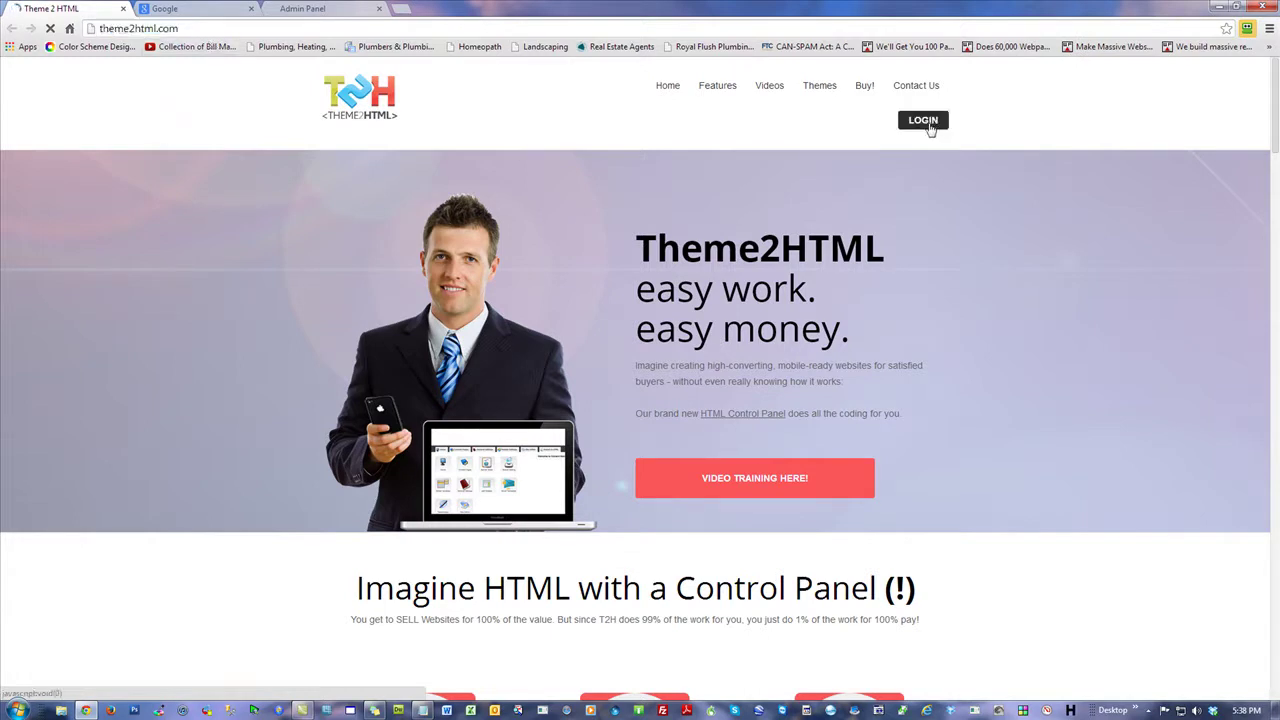
Open the Buy page and view the monthly rental purchase form.
click(865, 88)
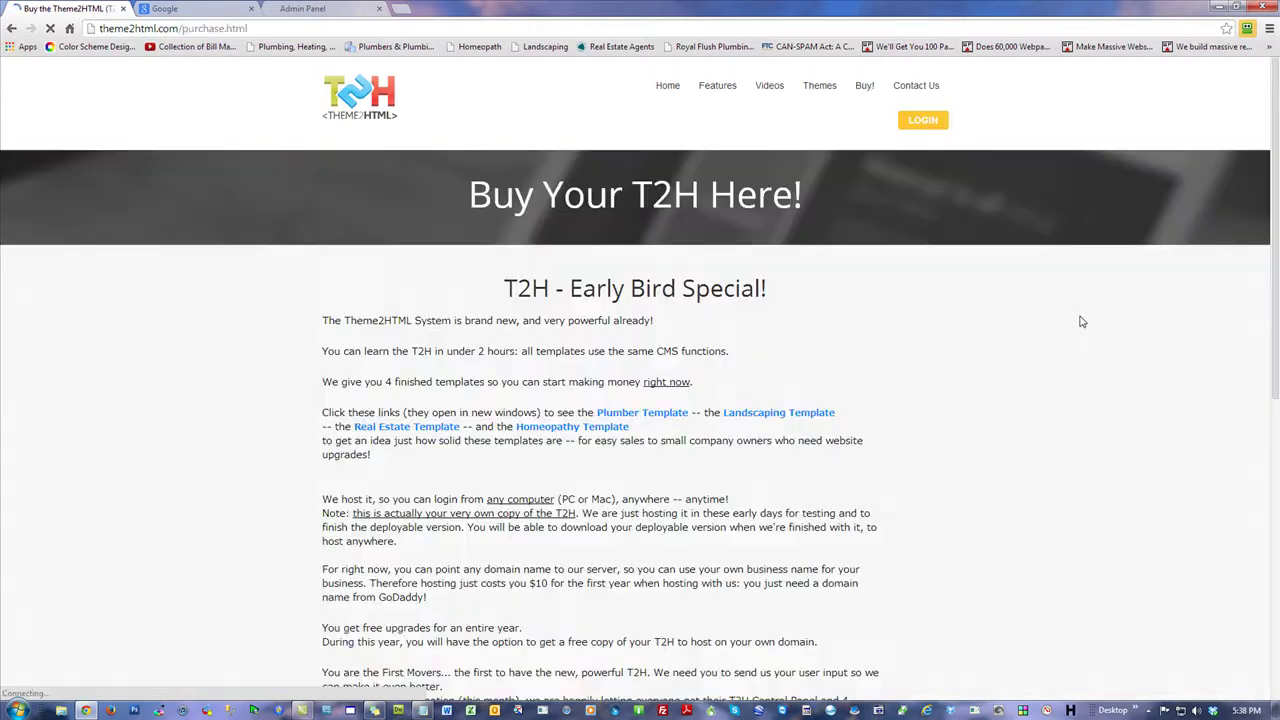
scroll(1080, 321, down, 6)
click(783, 537)
scroll(913, 443, down, 2)
scroll(913, 443, down, 2)
scroll(913, 443, up, 4)
Go back and view the one-time purchase form, preset to Personal License ($200).
click(12, 32)
click(438, 531)
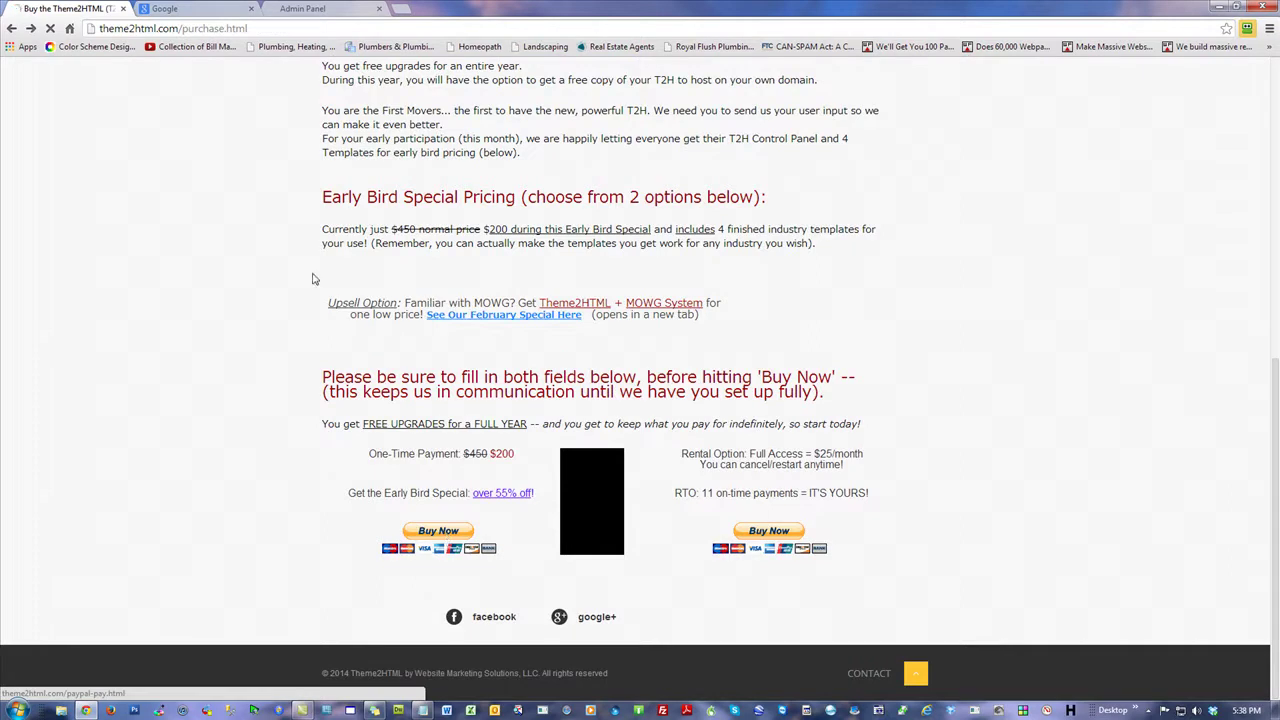
scroll(840, 400, down, 2)
scroll(830, 398, down, 2)
scroll(830, 398, up, 4)
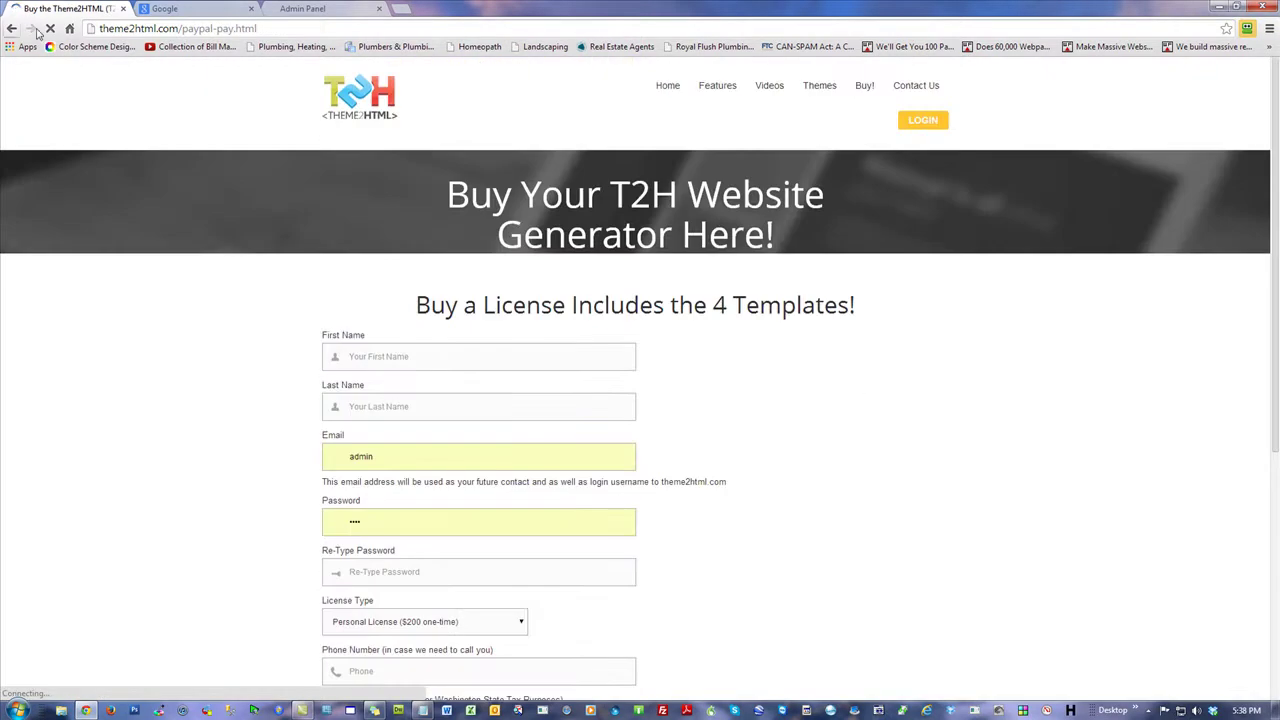
Return to the purchase page and highlight the one-time, rental and Early Bird pricing lines.
click(12, 30)
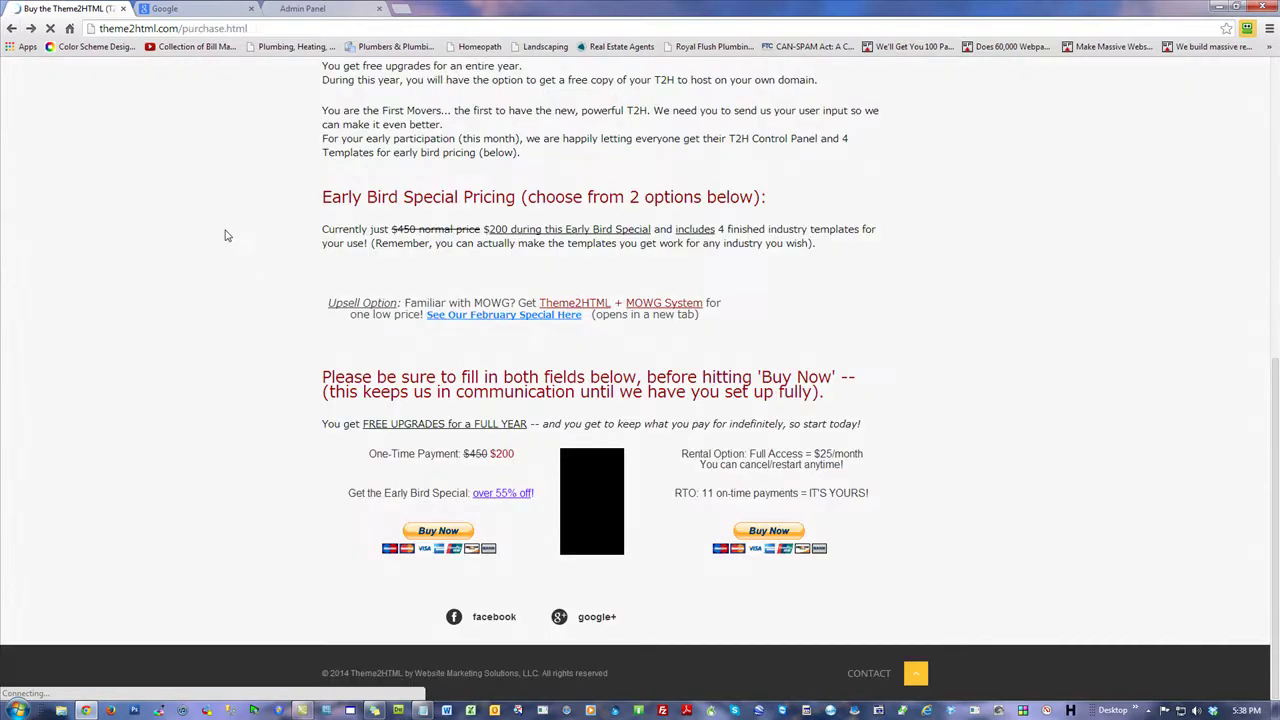
drag(500, 549, 376, 452)
click(255, 399)
drag(497, 453, 467, 493)
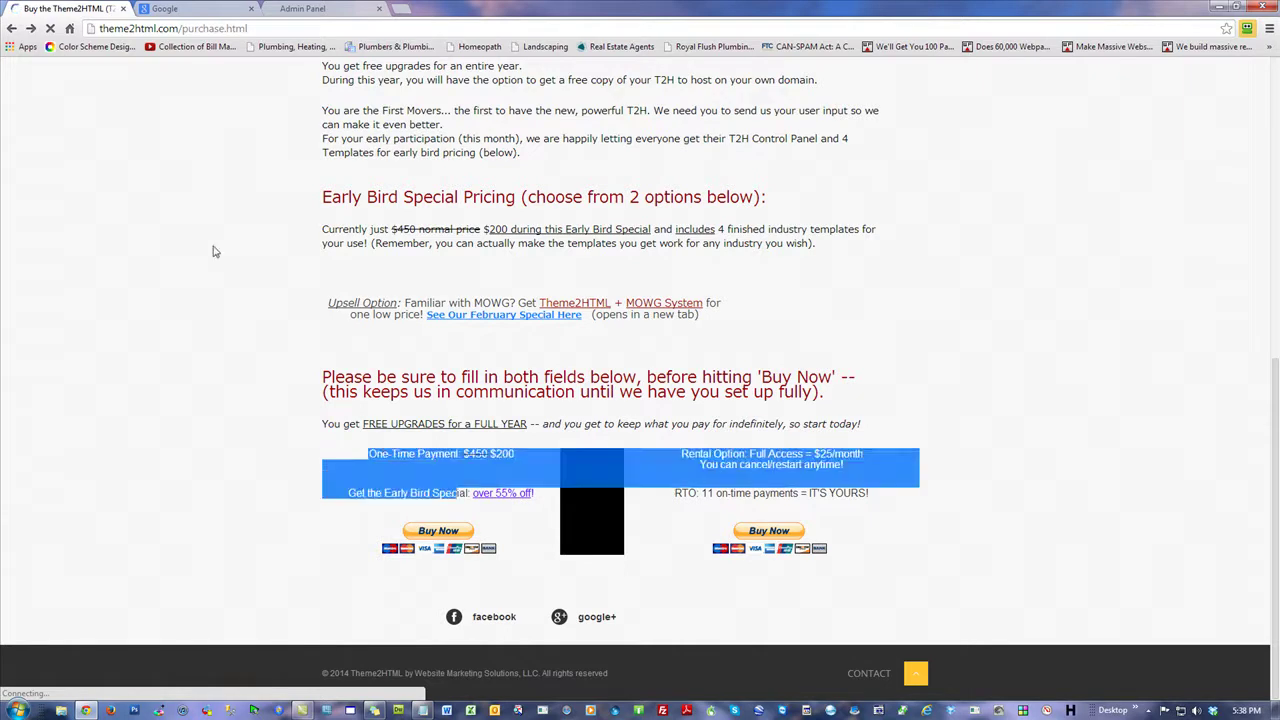
click(229, 261)
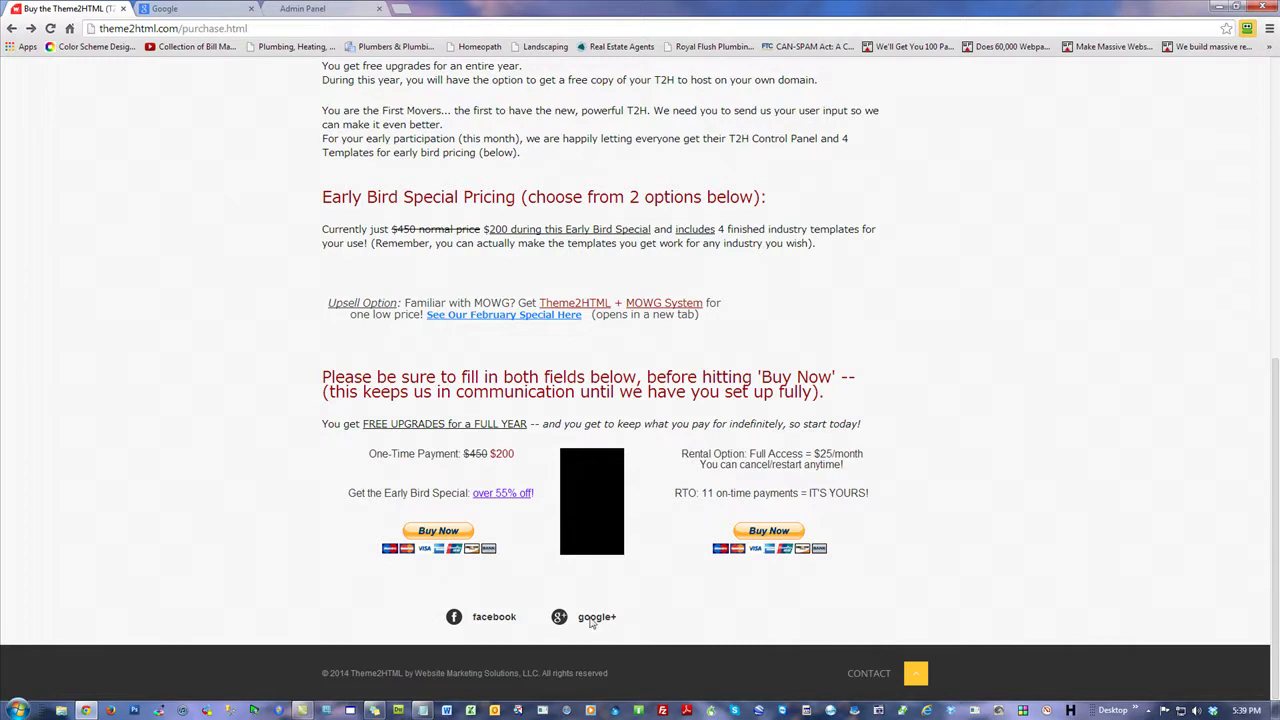
drag(877, 494, 846, 466)
click(847, 485)
drag(775, 494, 700, 452)
click(855, 491)
drag(514, 454, 500, 454)
click(988, 334)
key(Home)
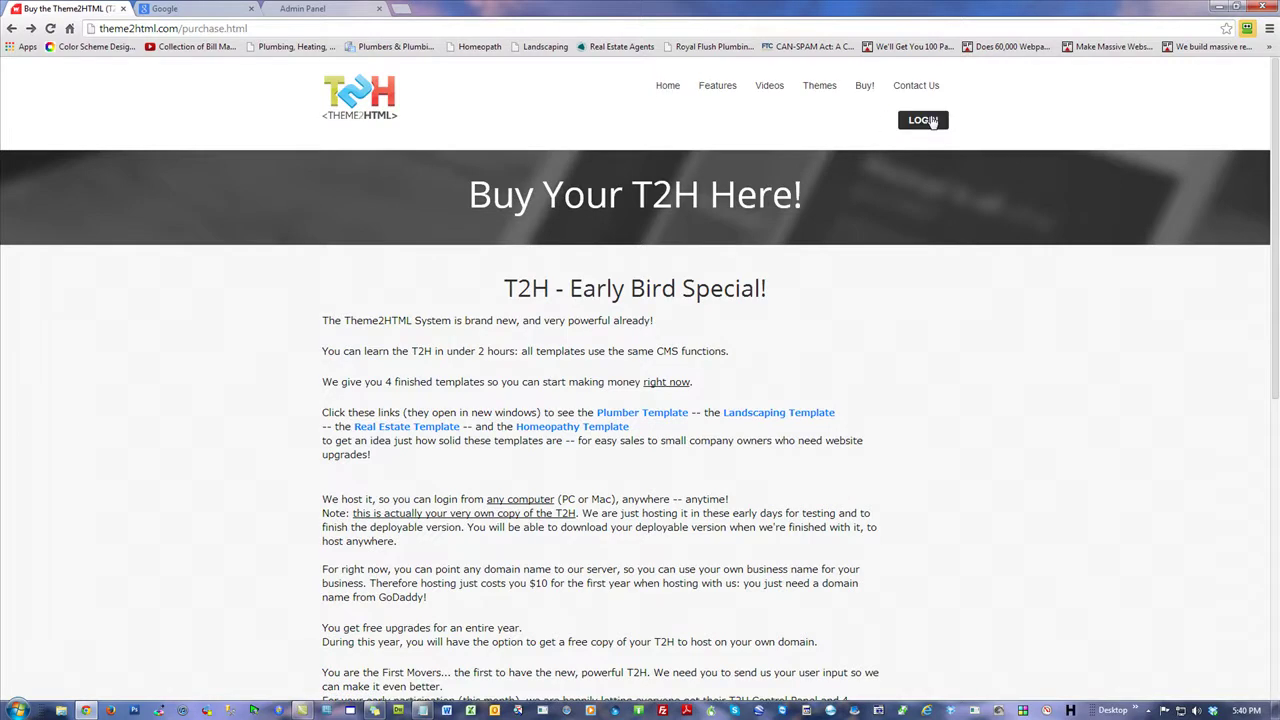
From the home page, open the login panel and paste the account e-mail as username.
click(666, 88)
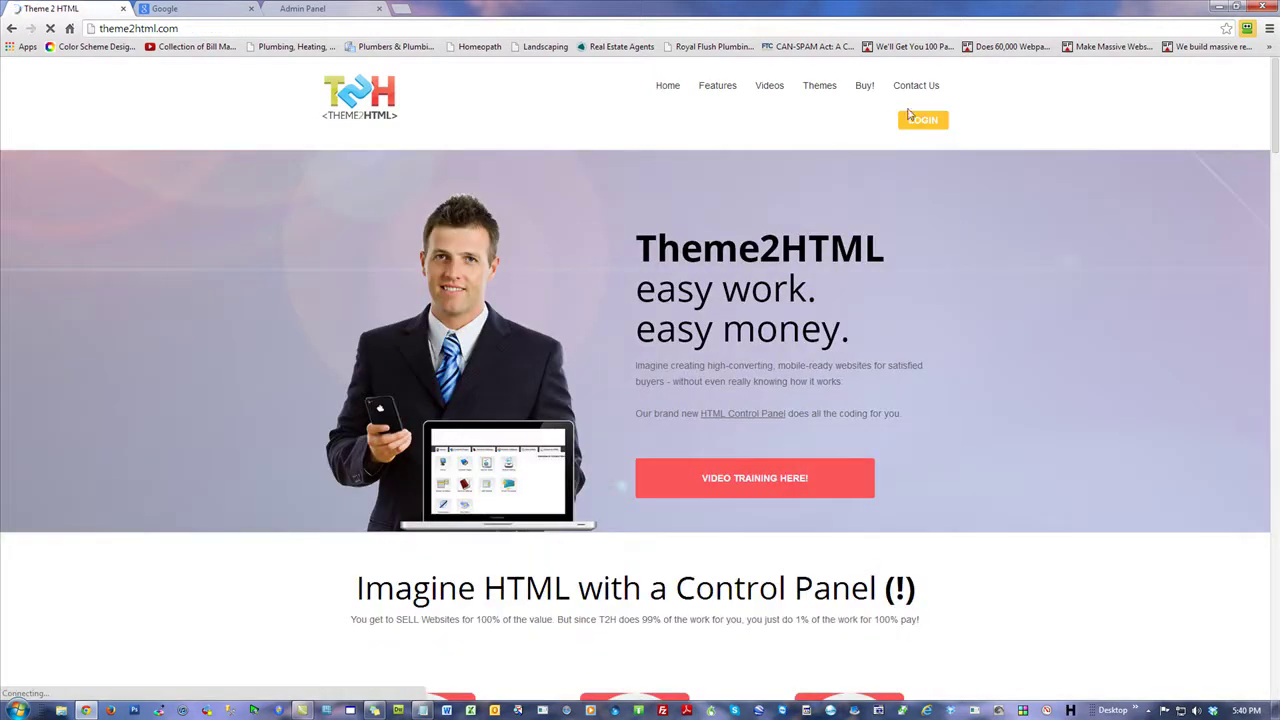
click(934, 120)
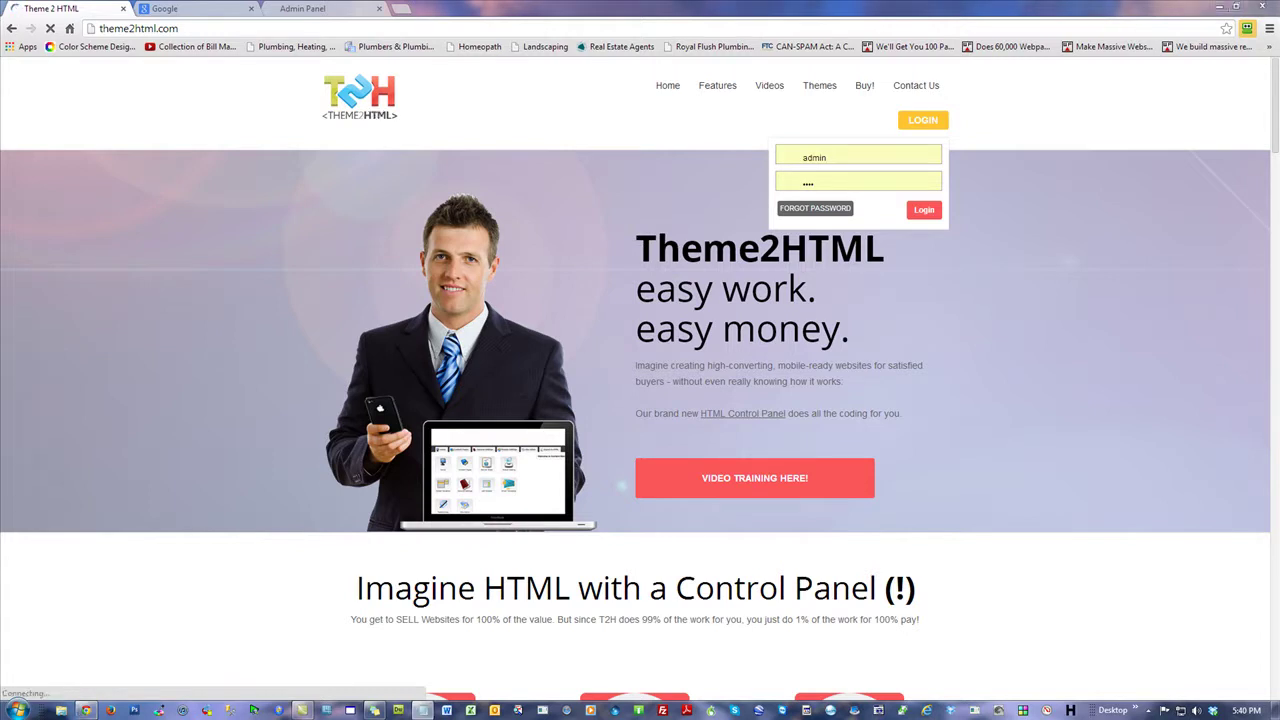
double_click(862, 156)
key(ctrl+v)
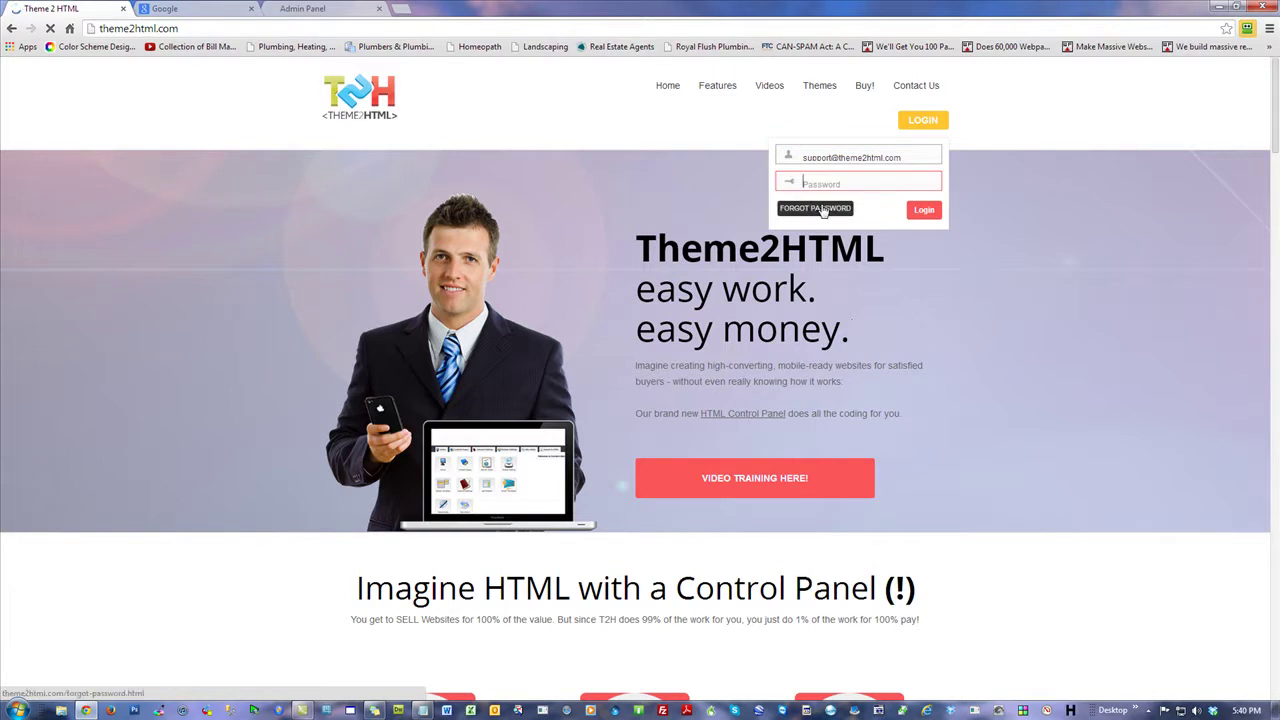
Paste the account password into the Password field.
drag(904, 158, 440, 179)
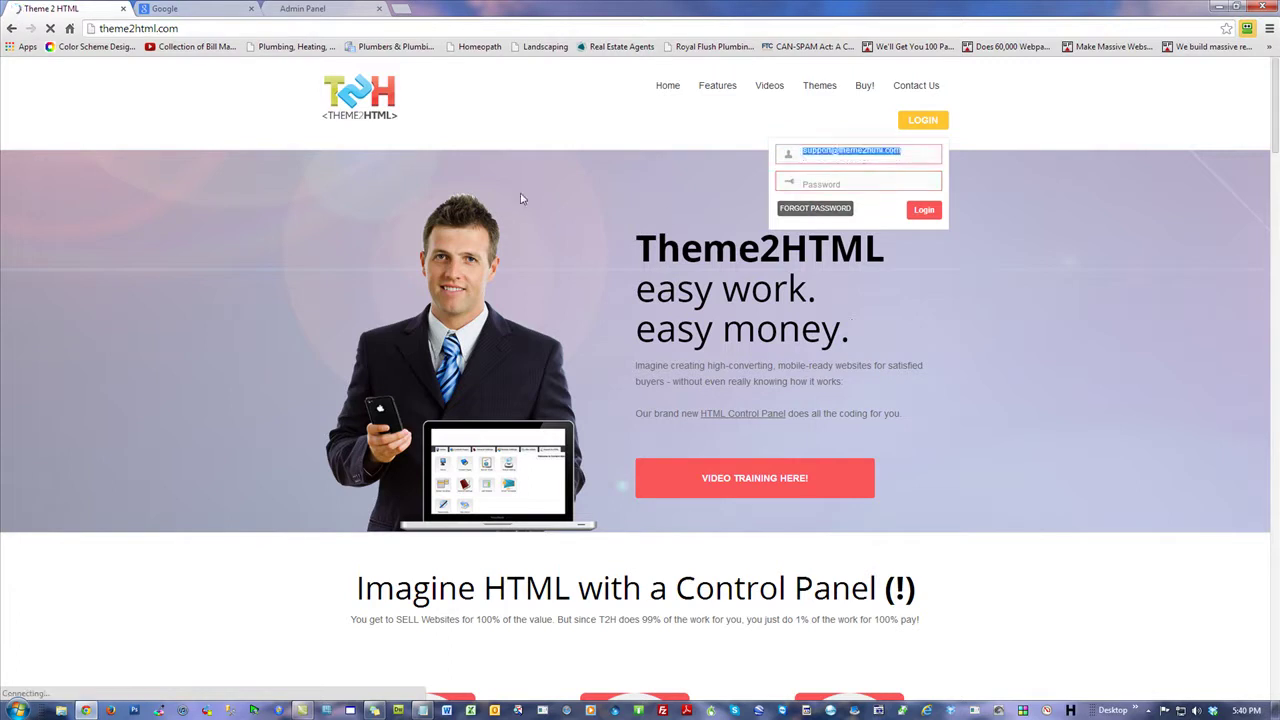
click(822, 186)
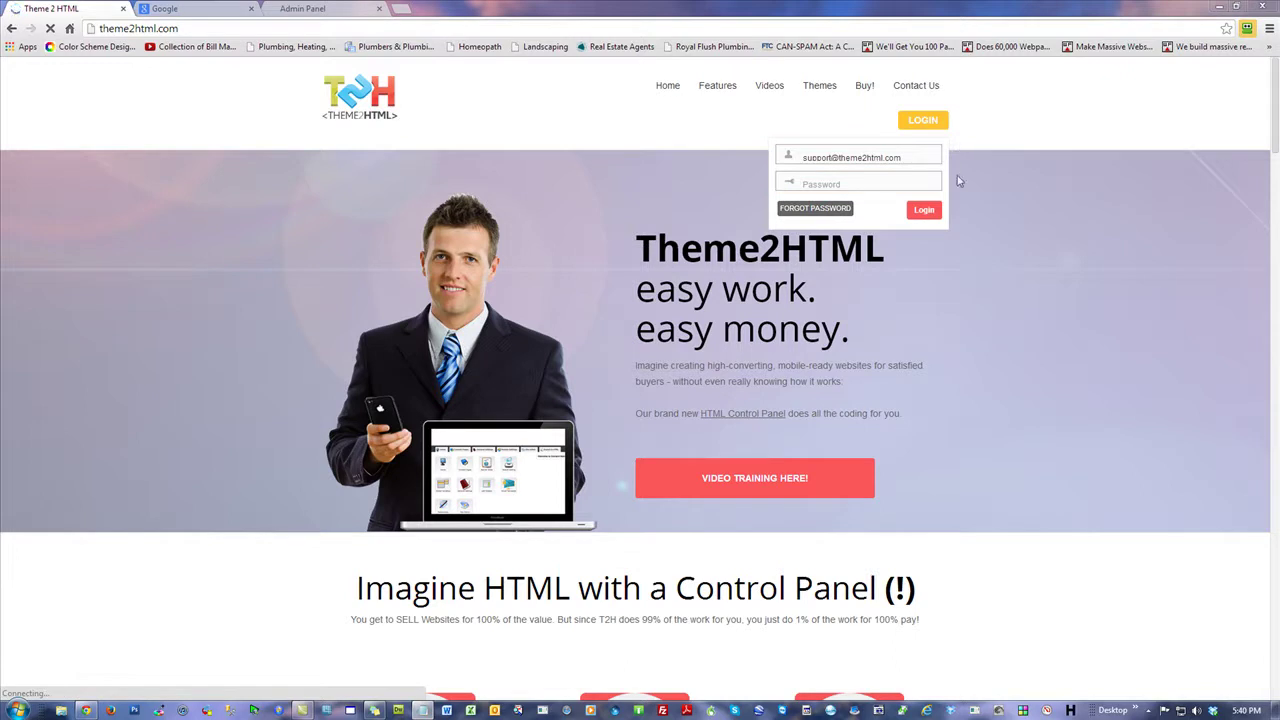
key(ctrl+v)
Log in to reach the My Account page showing the purchased Copy License.
click(922, 214)
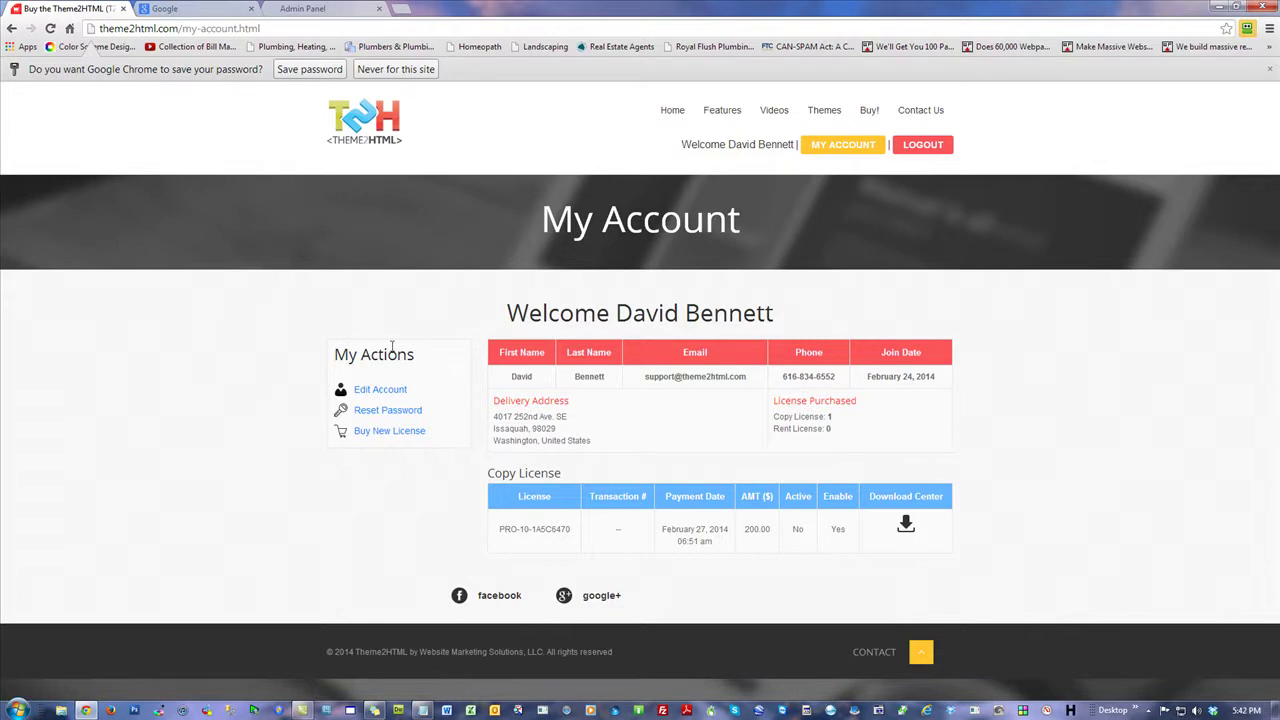
Open Edit Account and review the saved first name, last name and address fields.
click(392, 393)
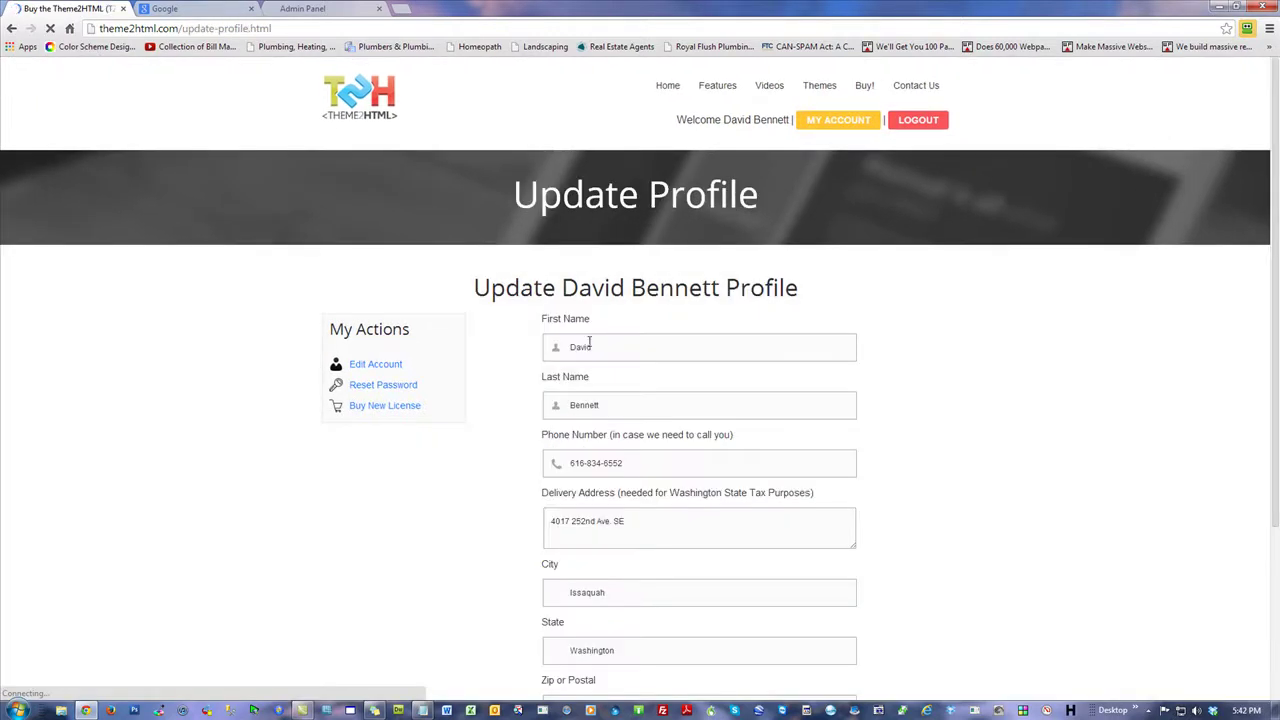
double_click(586, 347)
double_click(606, 399)
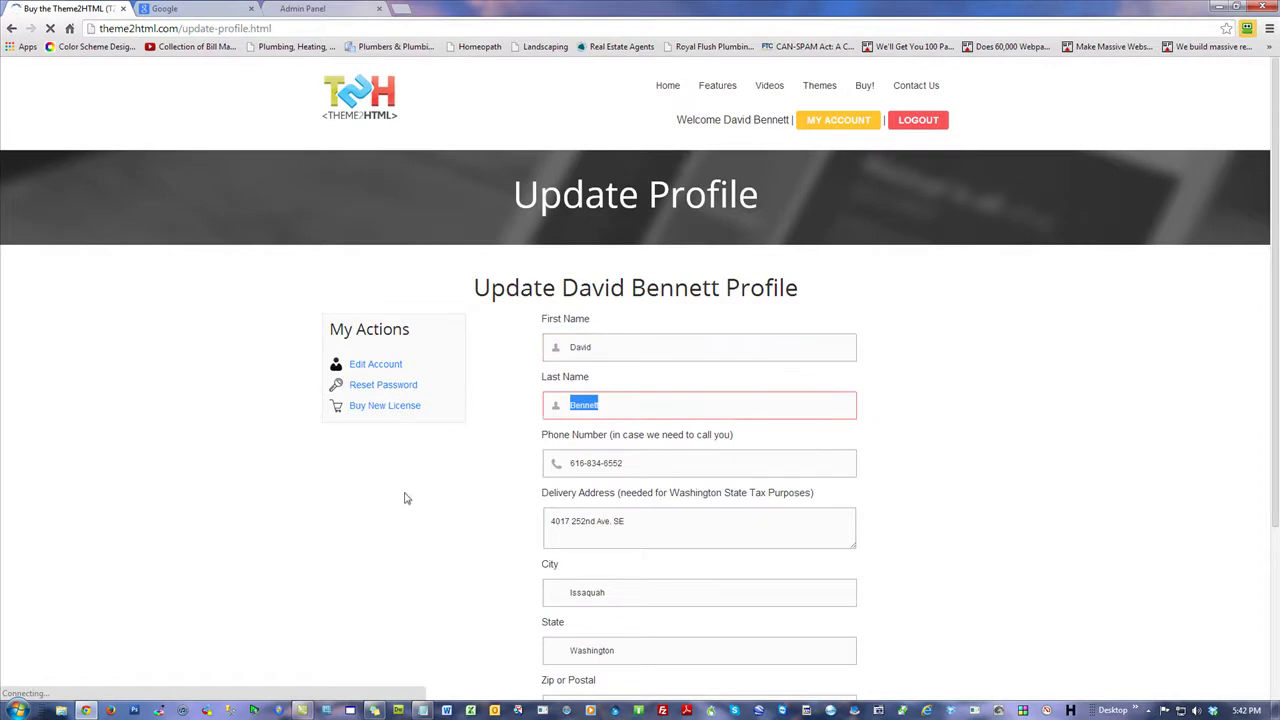
click(640, 518)
scroll(422, 513, down, 2)
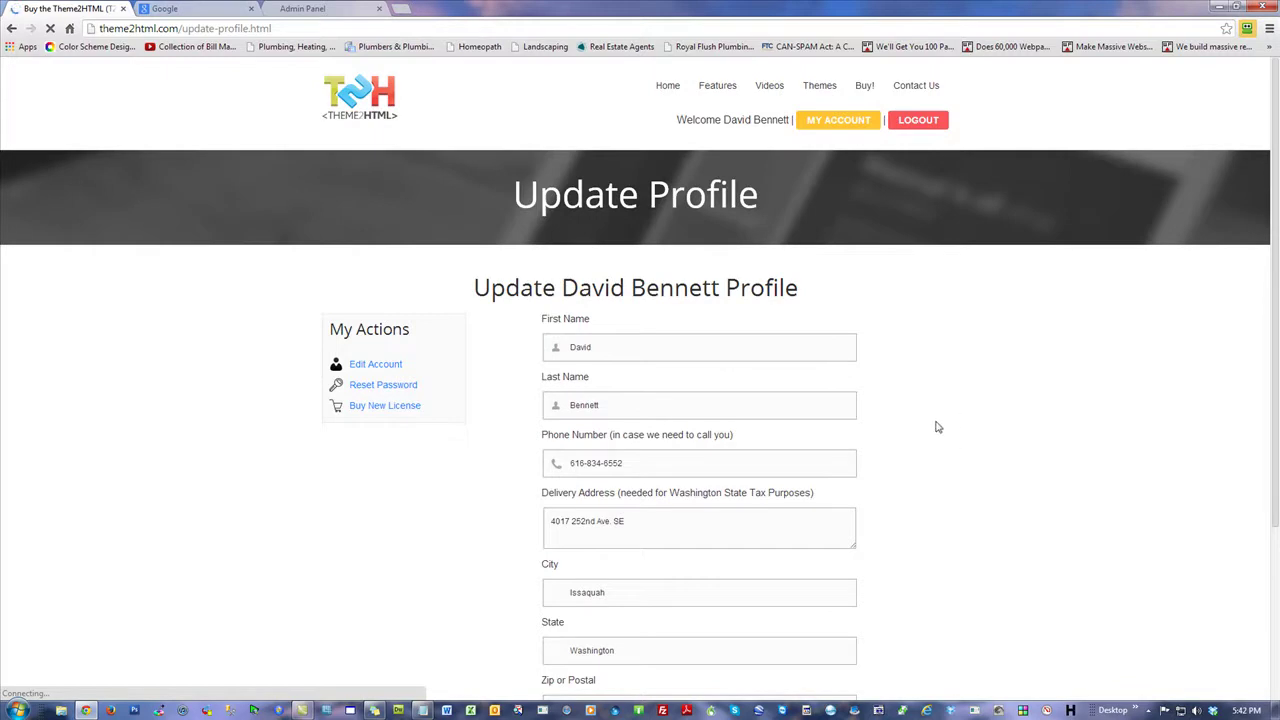
scroll(729, 494, down, 2)
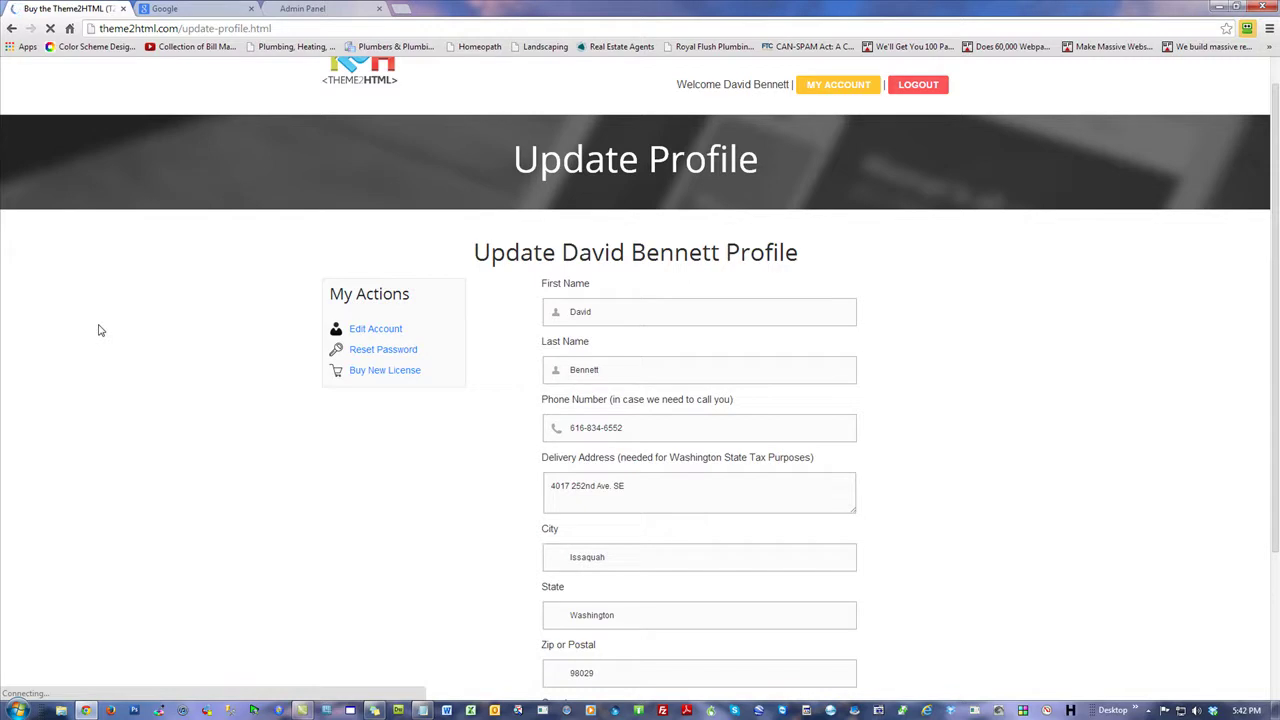
Review the saved phone number, delivery address and zip code without changing them.
triple_click(625, 427)
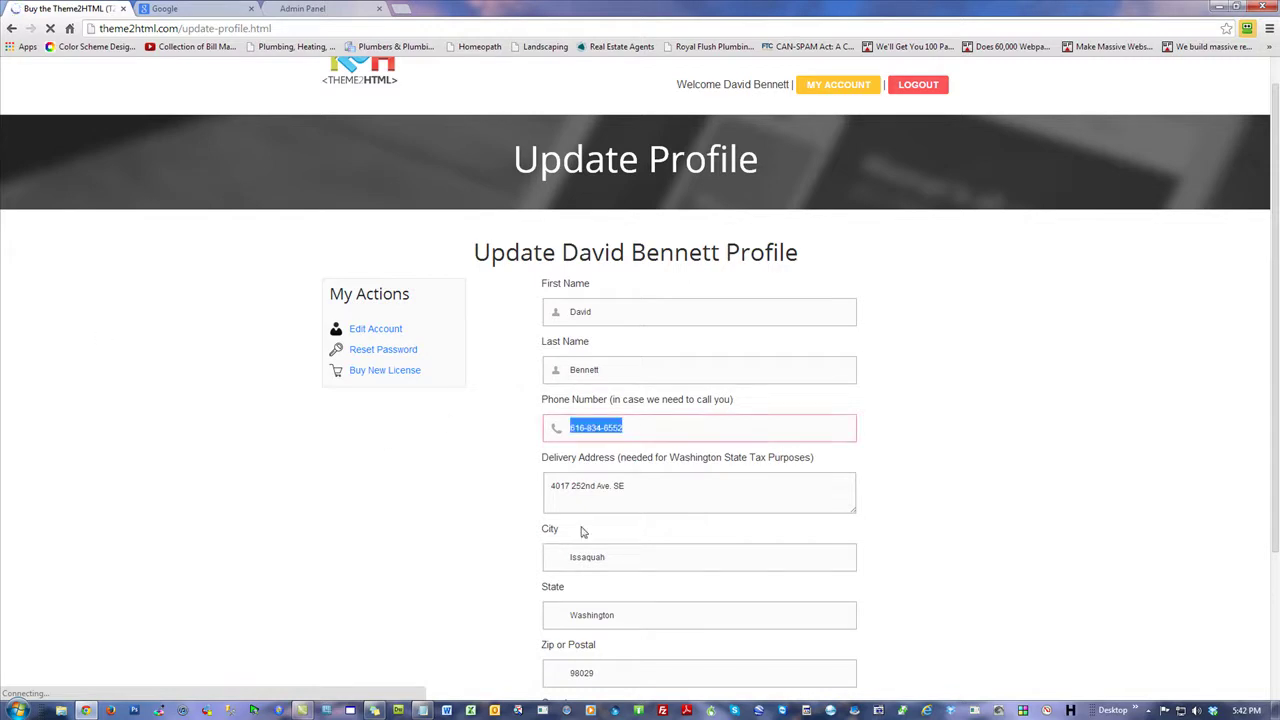
triple_click(680, 491)
click(379, 499)
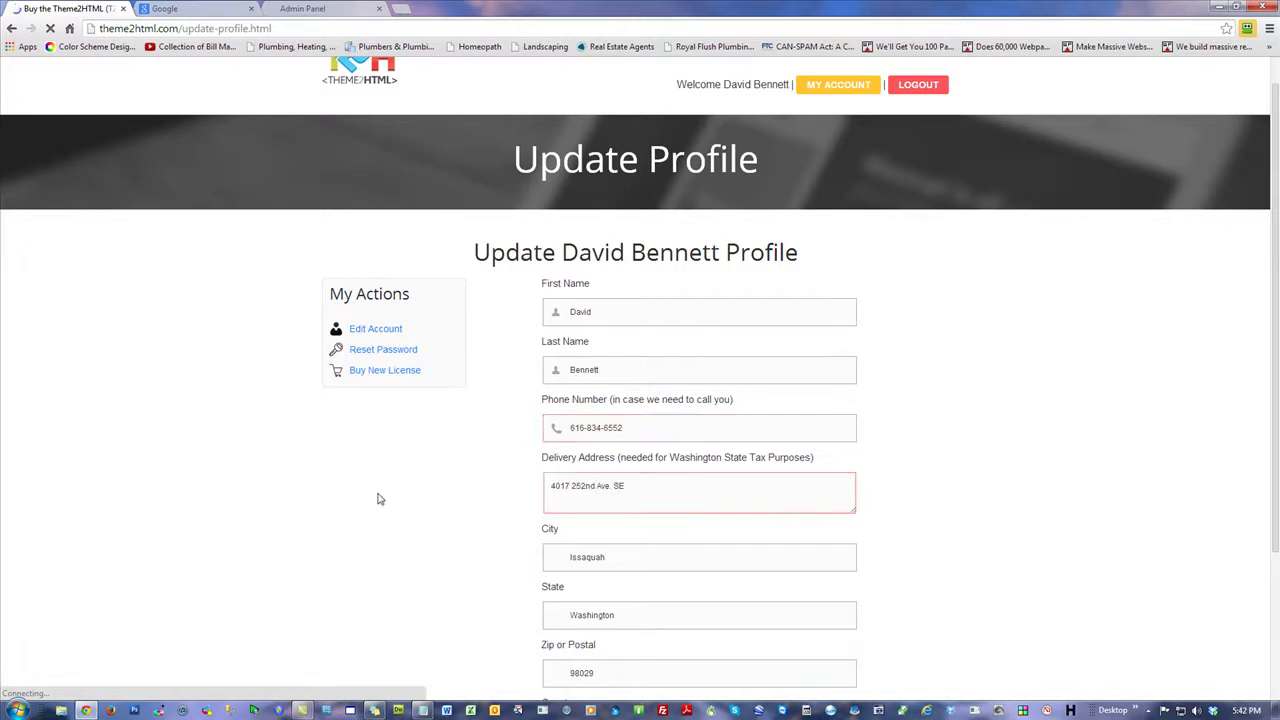
scroll(379, 499, down, 2)
triple_click(621, 476)
click(170, 202)
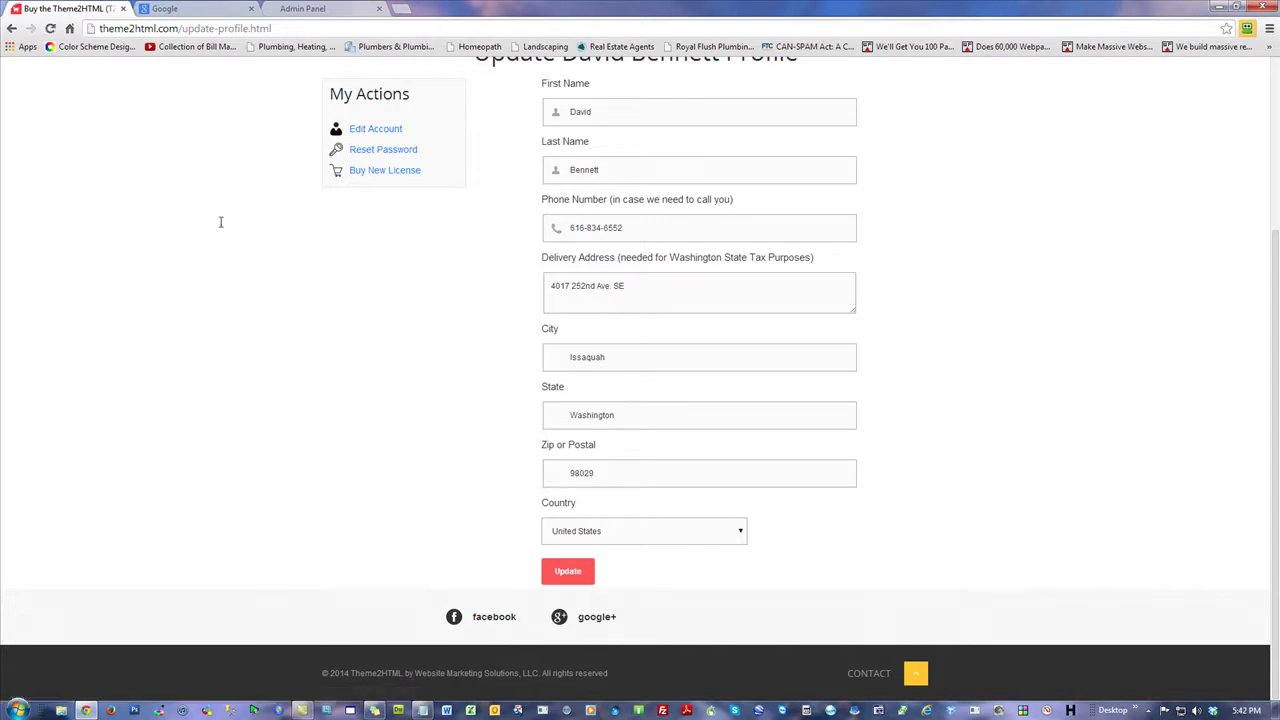
scroll(222, 228, up, 2)
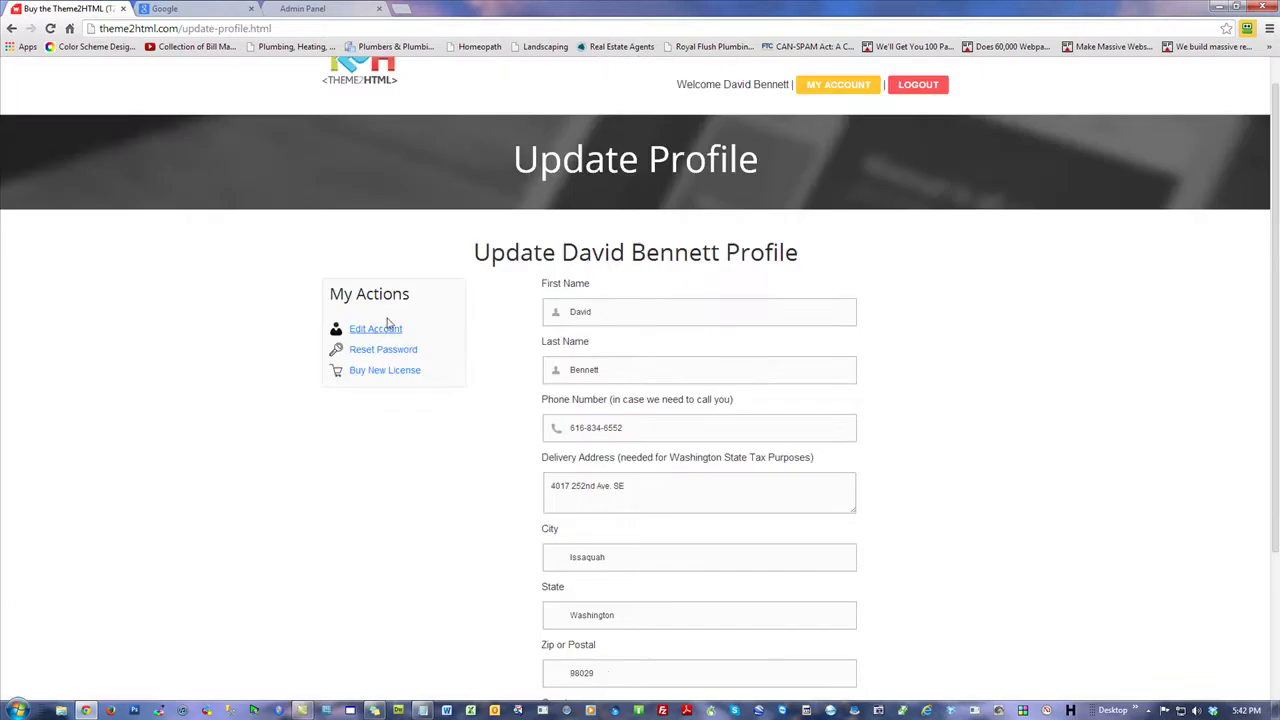
Open the Reset Password form and inspect its new and confirm password fields.
click(391, 351)
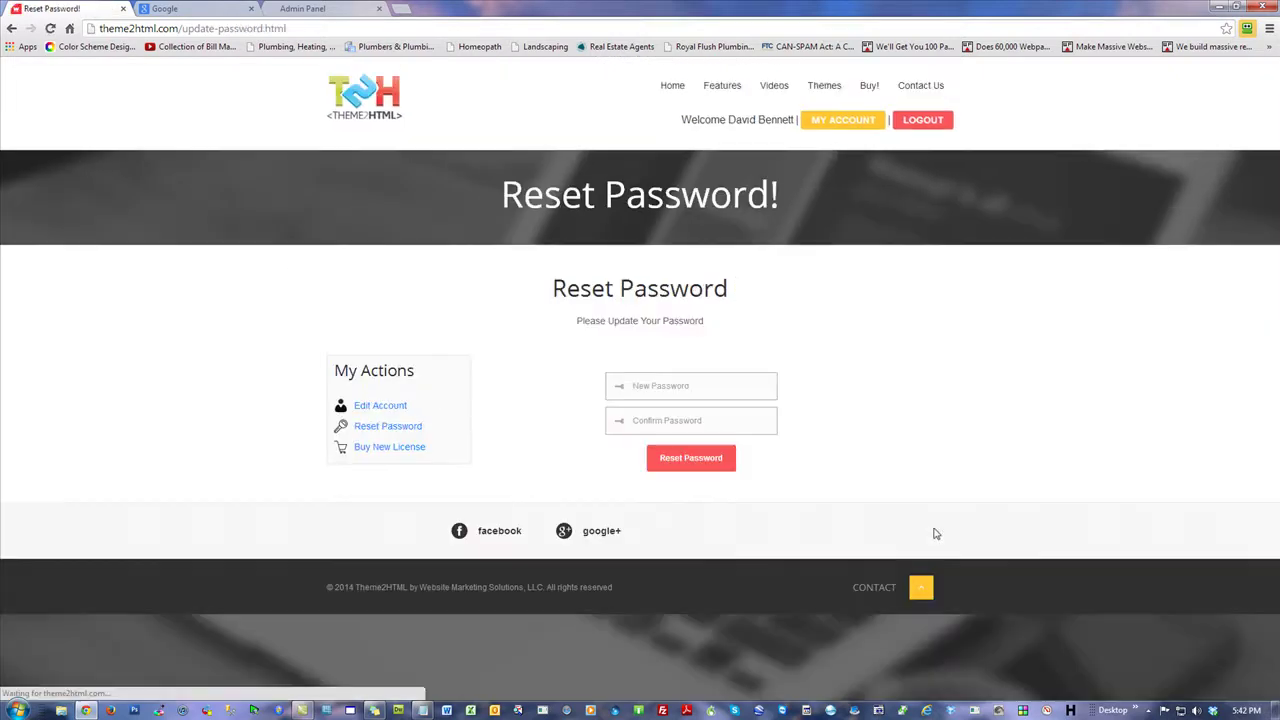
click(682, 384)
key(Tab)
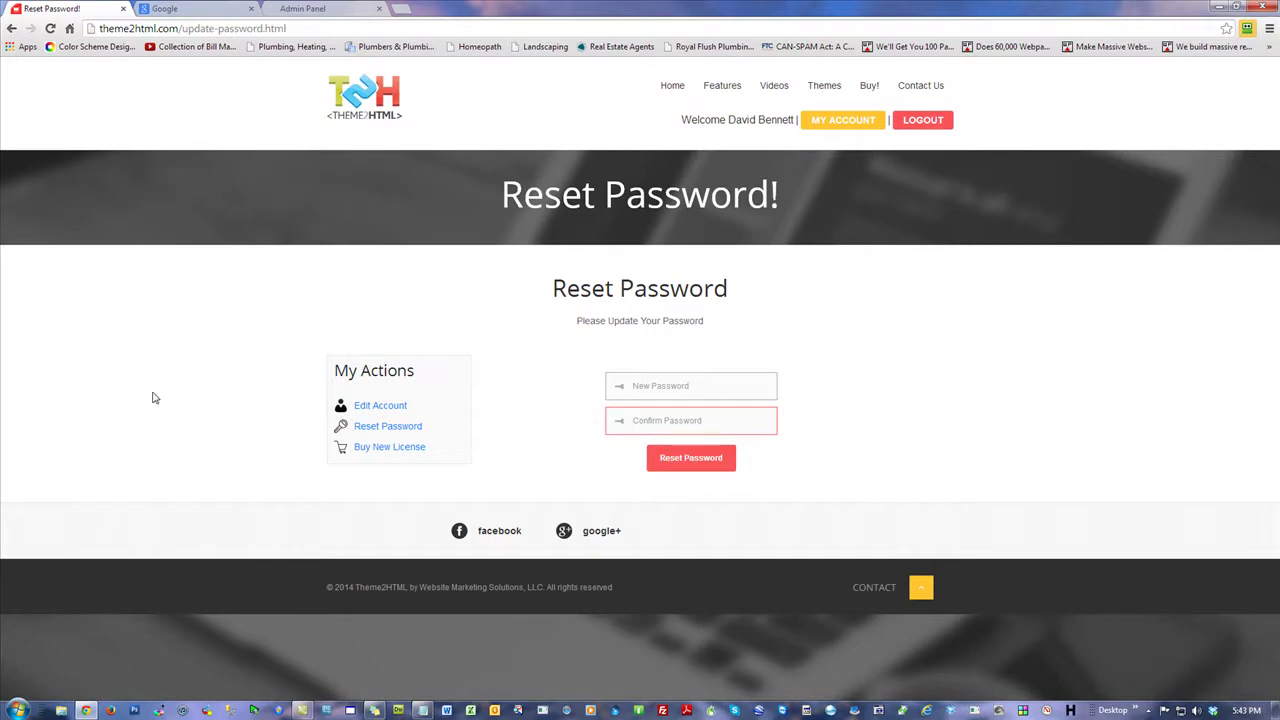
click(703, 464)
Open Buy New License and highlight the $200 price, rental option and Early Bird text.
click(390, 447)
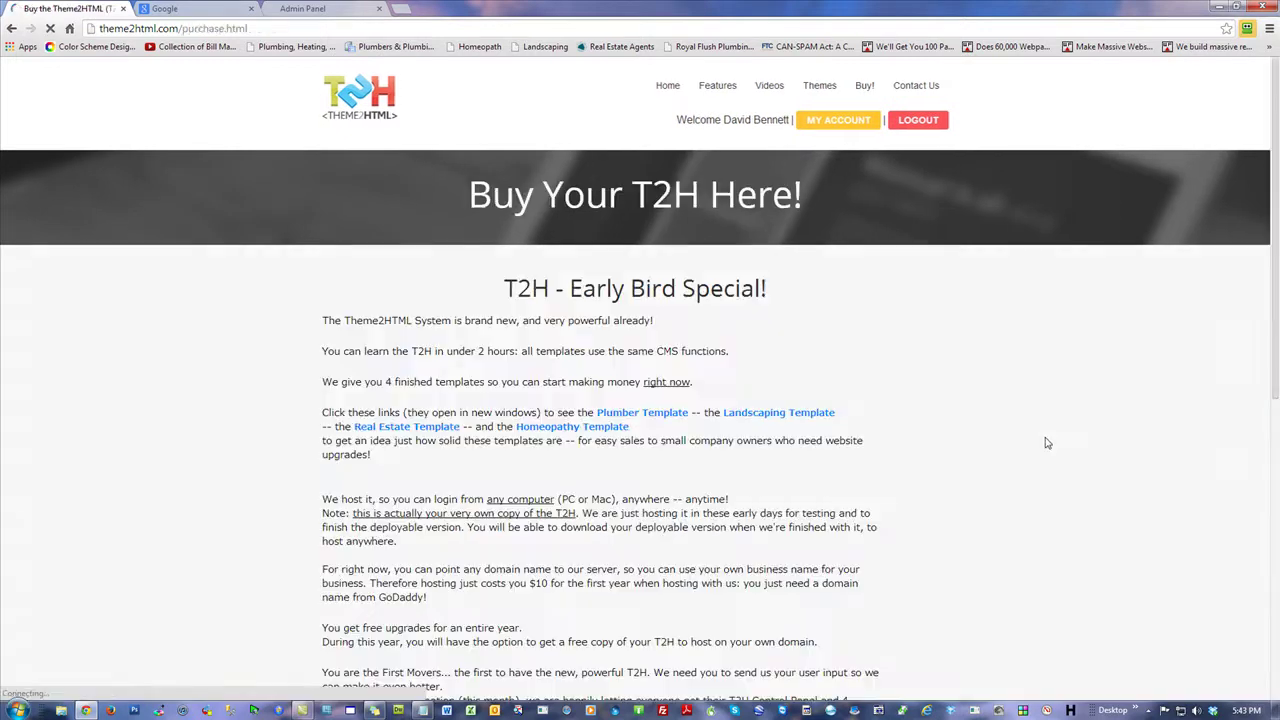
scroll(1046, 442, down, 6)
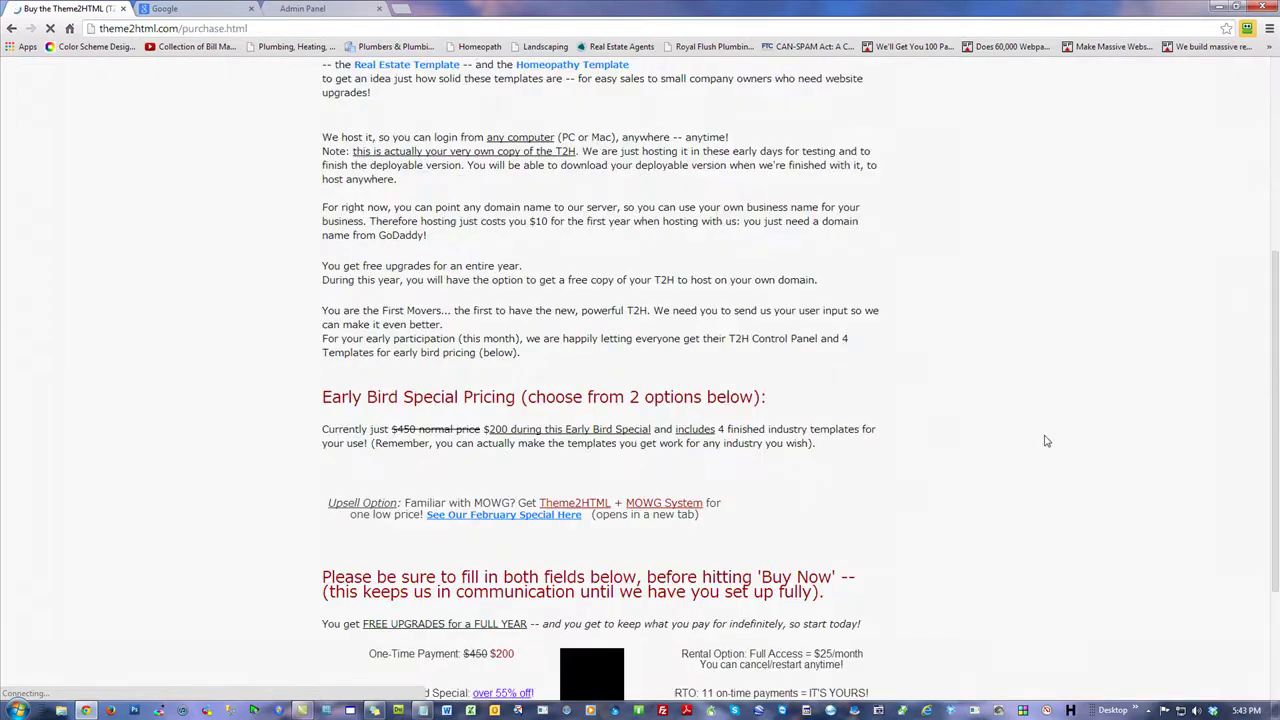
scroll(1046, 442, up, 3)
scroll(1046, 442, down, 3)
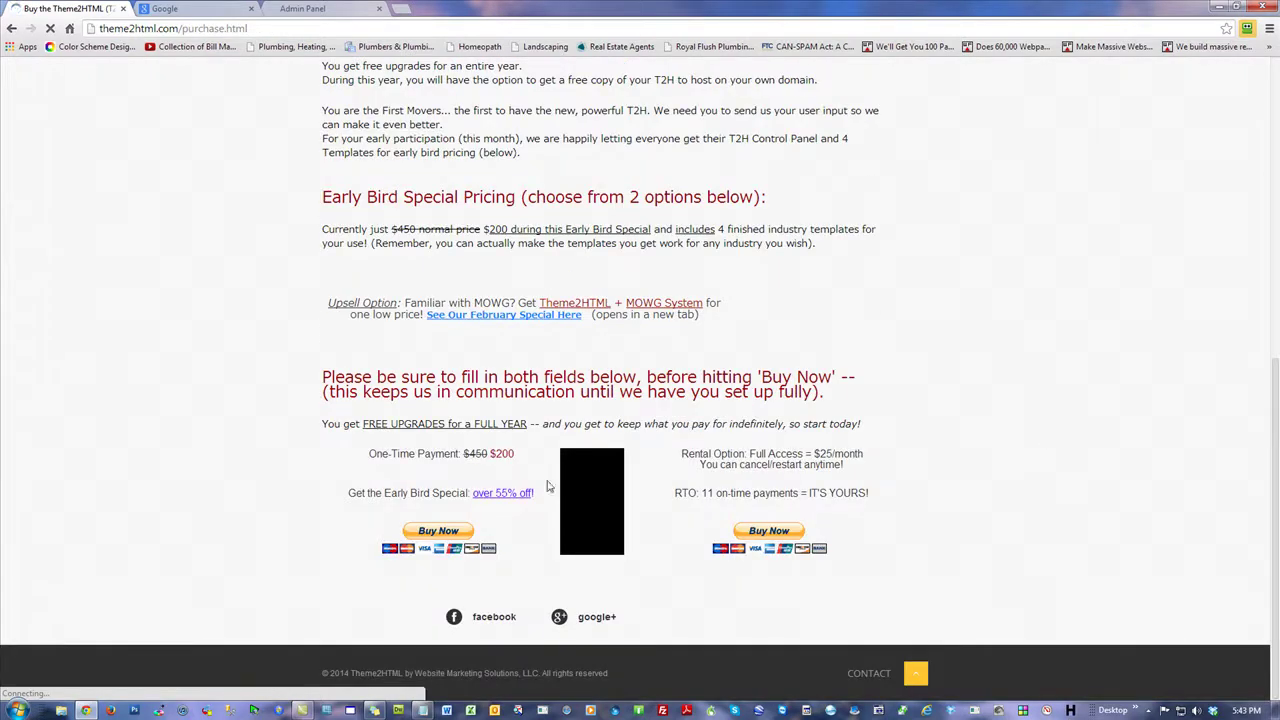
double_click(497, 452)
drag(749, 464, 776, 465)
drag(441, 493, 415, 493)
click(355, 459)
scroll(1095, 324, up, 6)
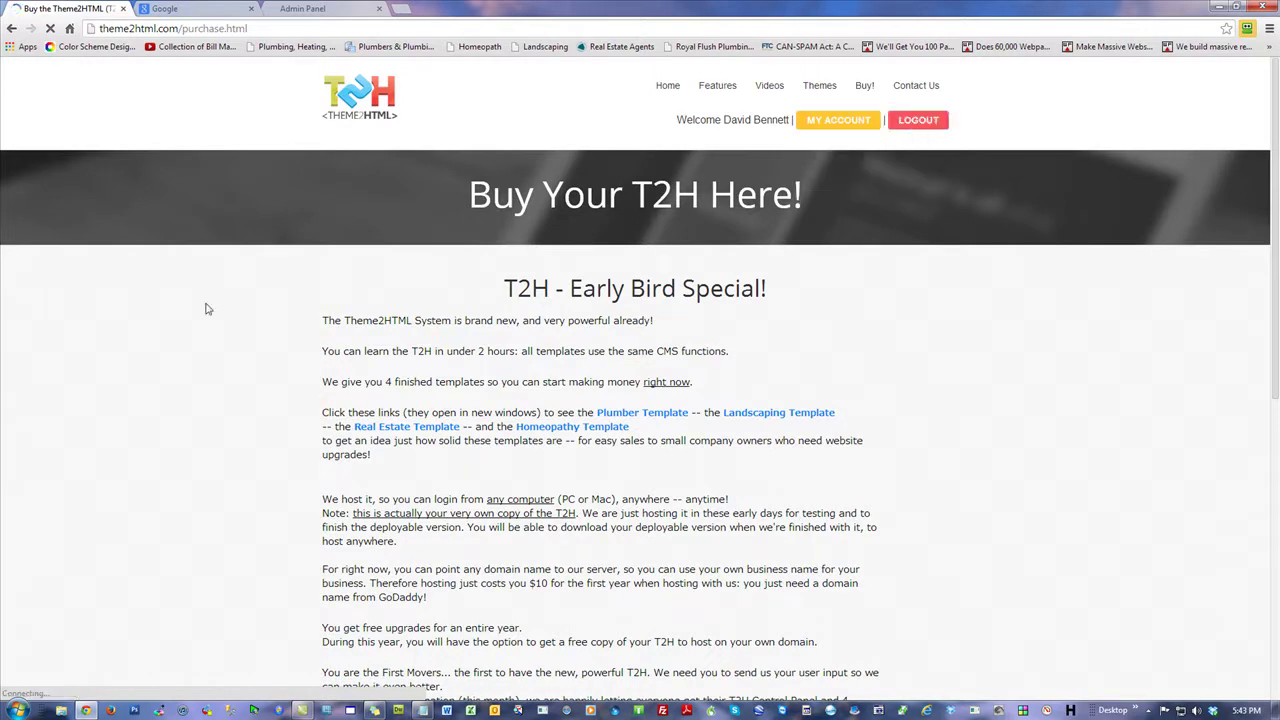
click(843, 121)
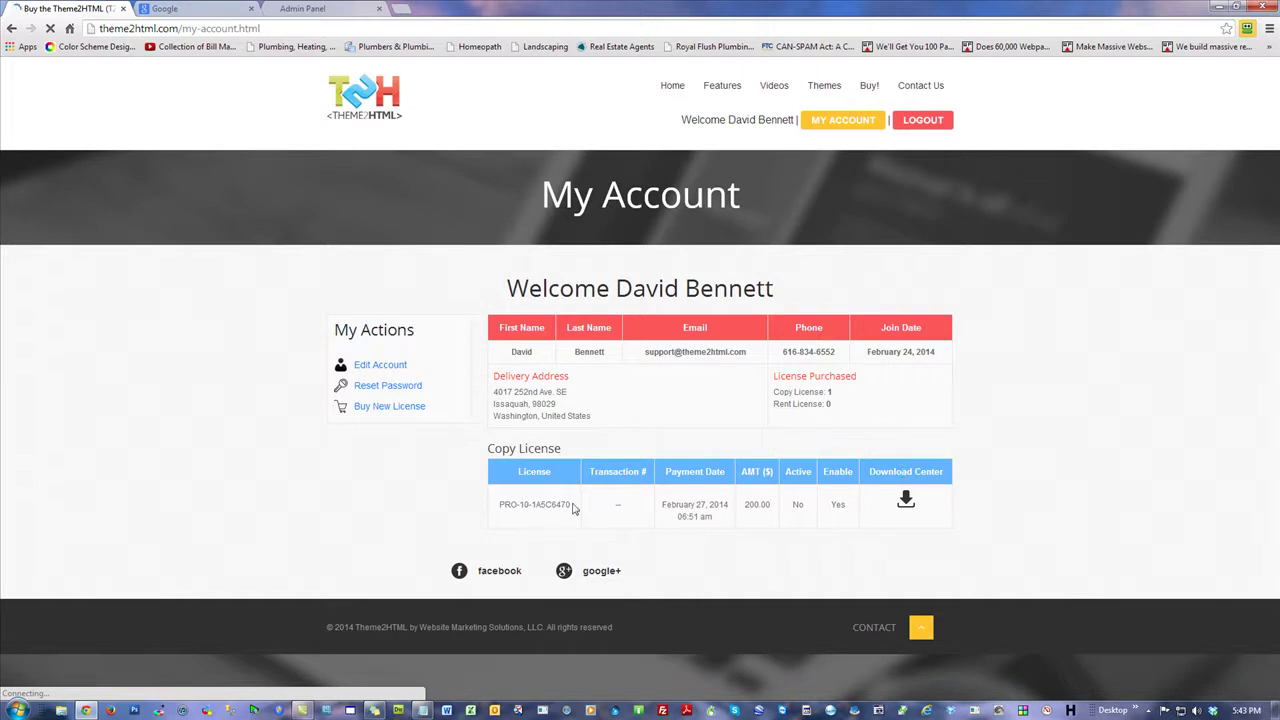
drag(572, 507, 494, 507)
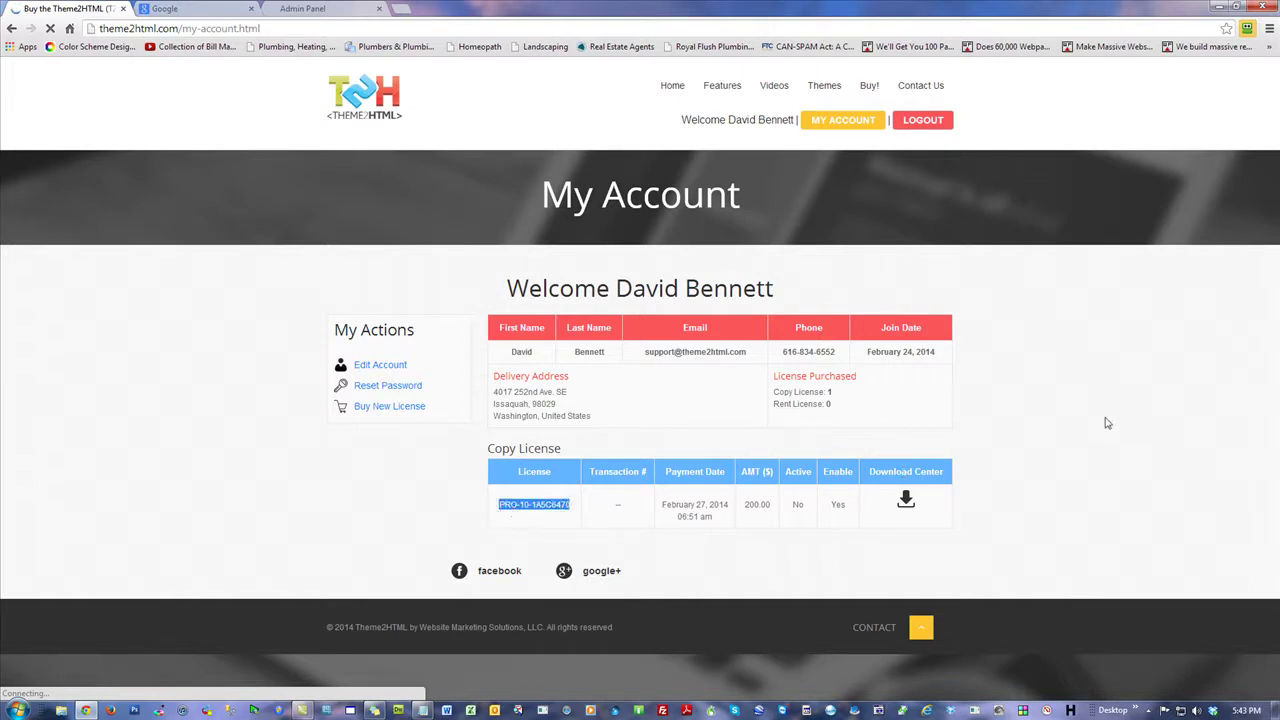
click(1100, 415)
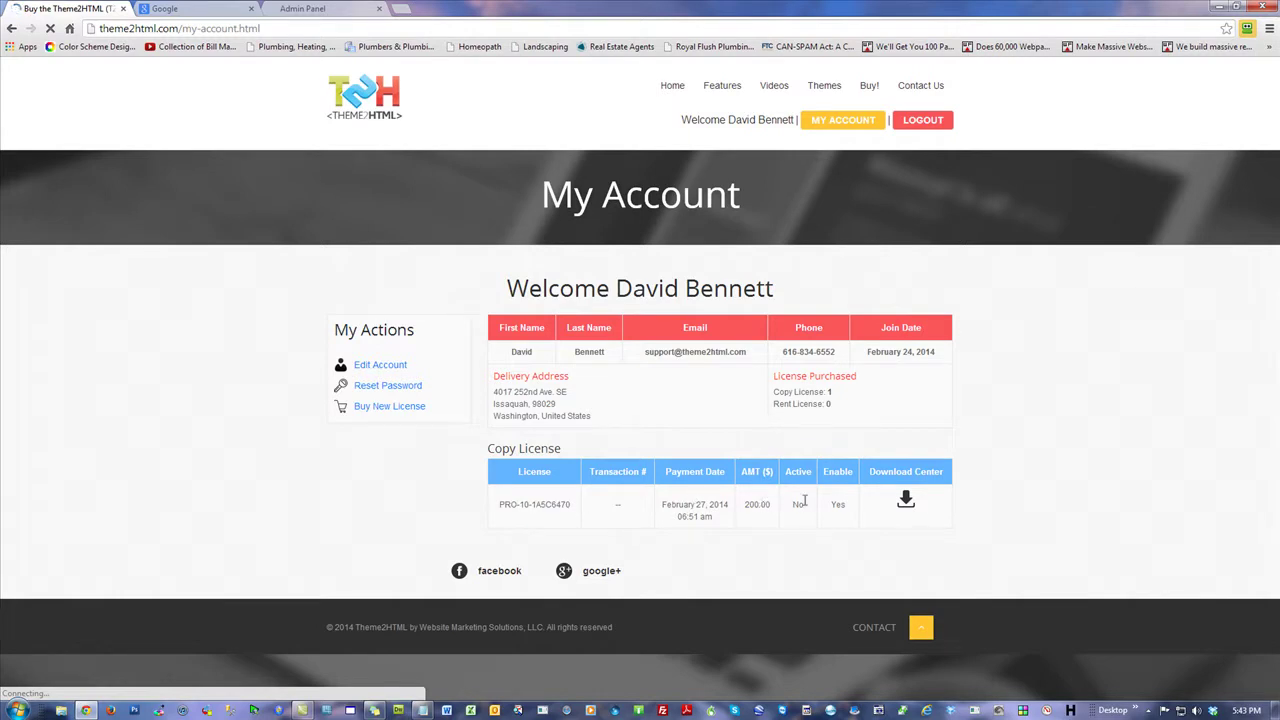
drag(574, 505, 502, 505)
click(801, 504)
double_click(798, 505)
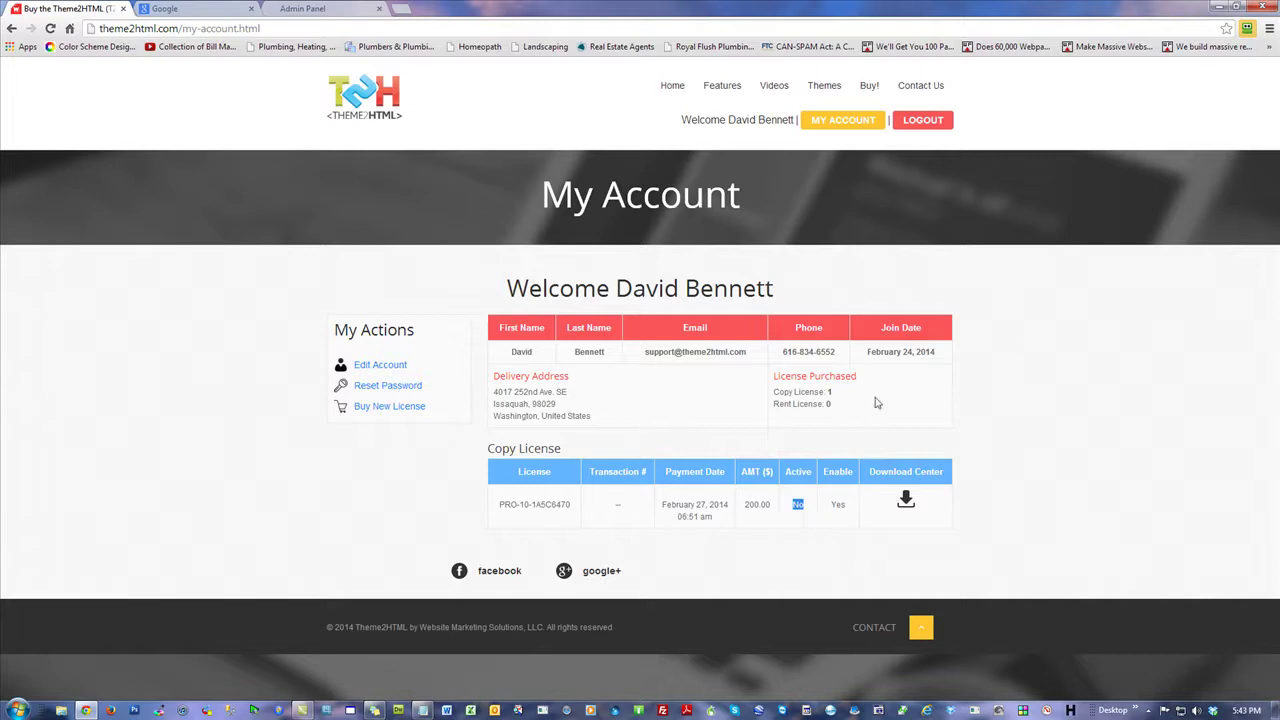
click(1076, 324)
Open the licence's Download Center and point out the single-theme download options.
click(905, 500)
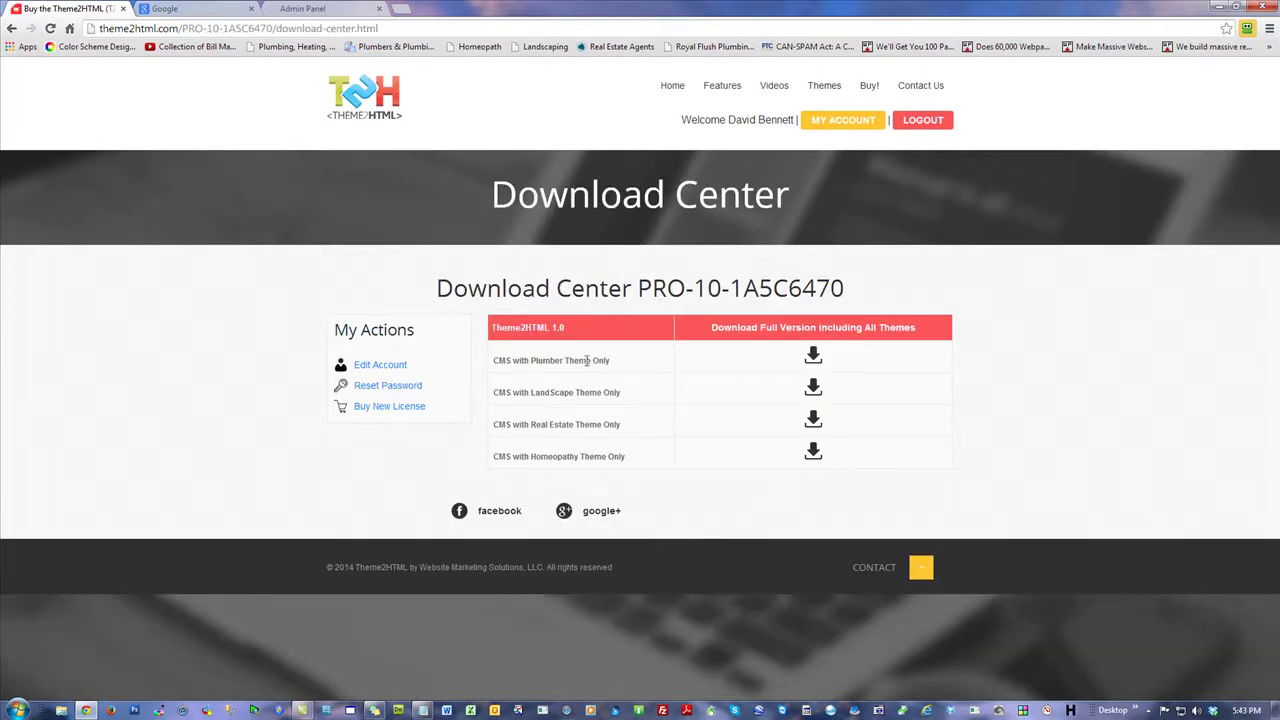
drag(568, 360, 537, 424)
drag(594, 456, 557, 456)
click(1130, 335)
Download the full version including all themes as a zip and mark the licence number.
drag(565, 328, 491, 328)
click(572, 332)
drag(709, 332, 916, 334)
click(1113, 352)
click(820, 330)
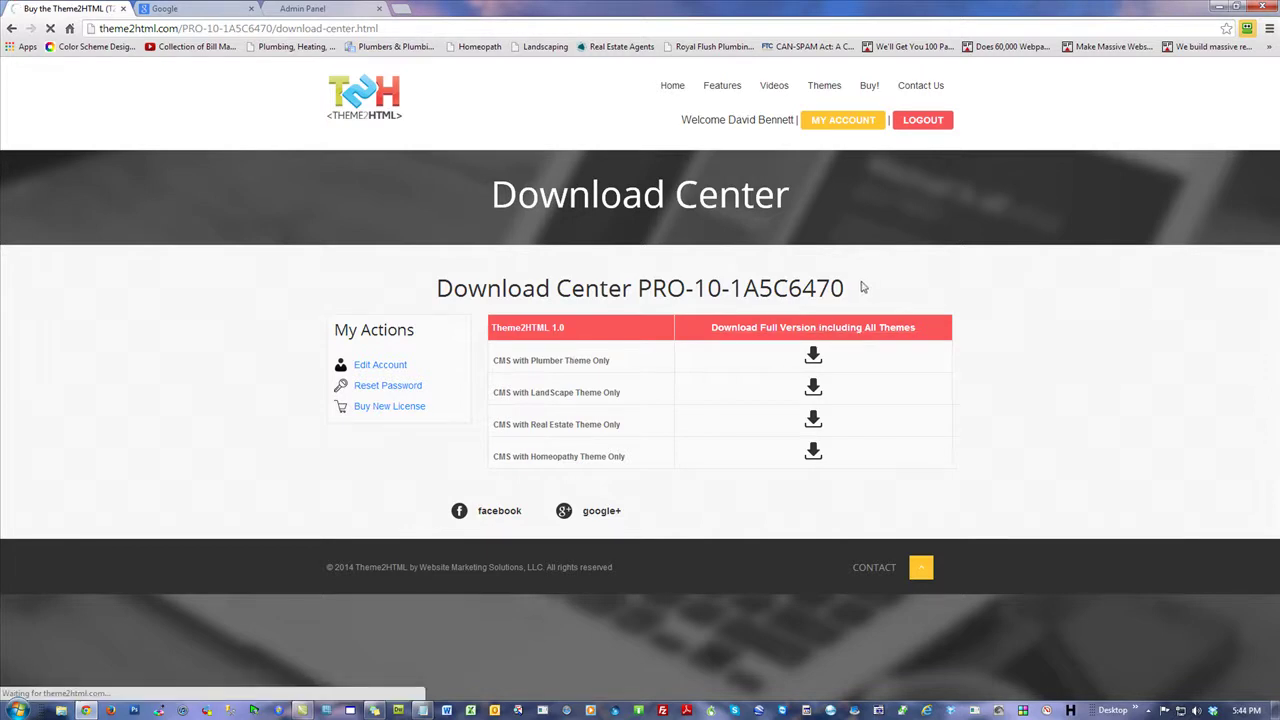
drag(858, 295, 636, 290)
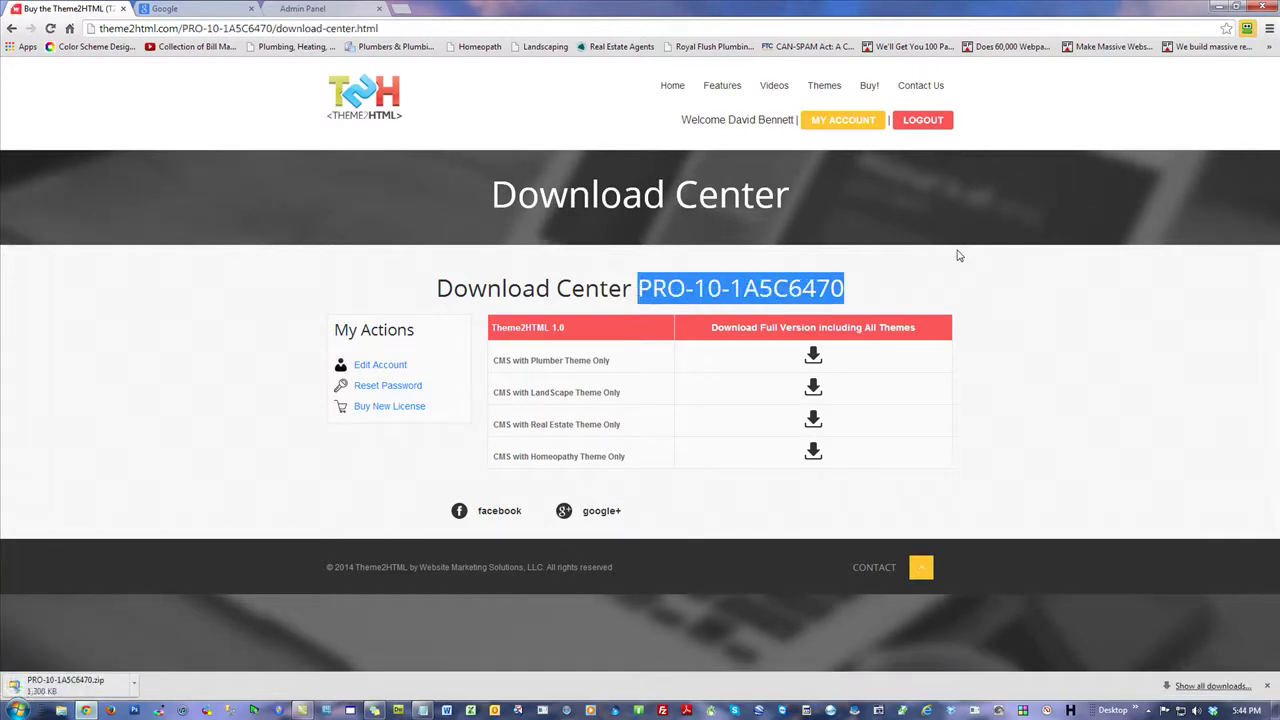
Log out of the T2H account, returning to the public home page.
click(991, 269)
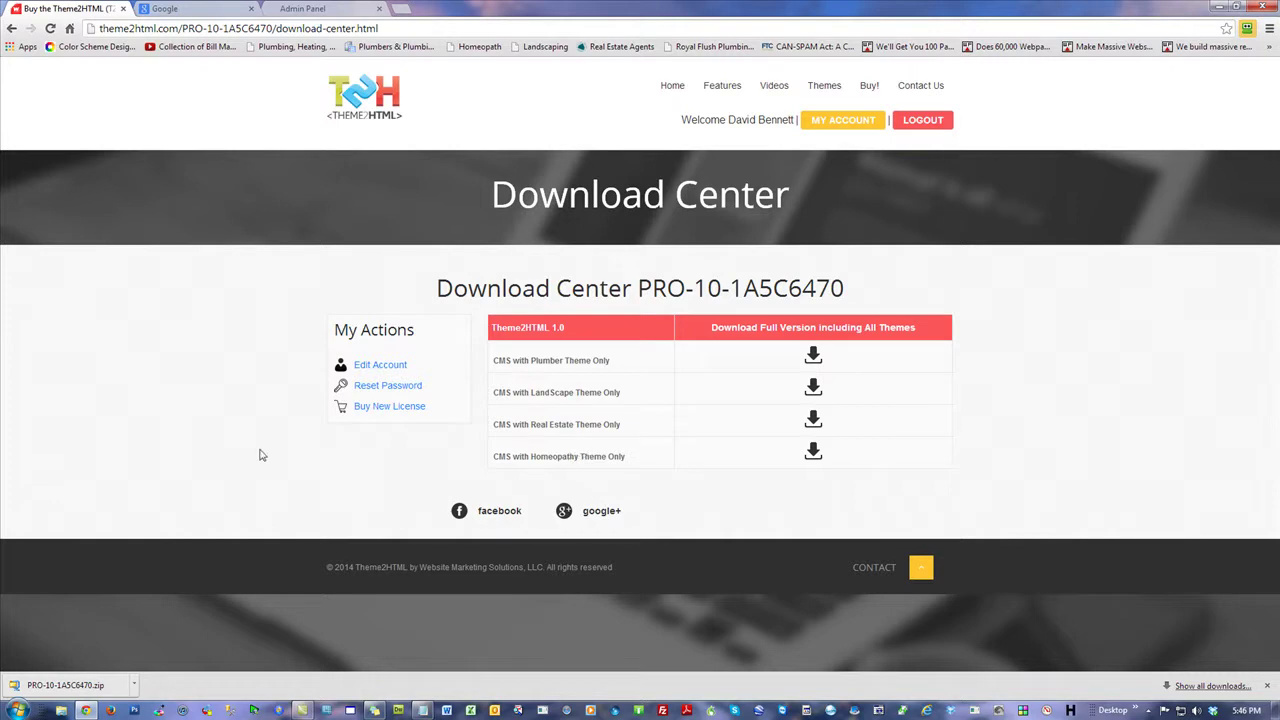
click(926, 125)
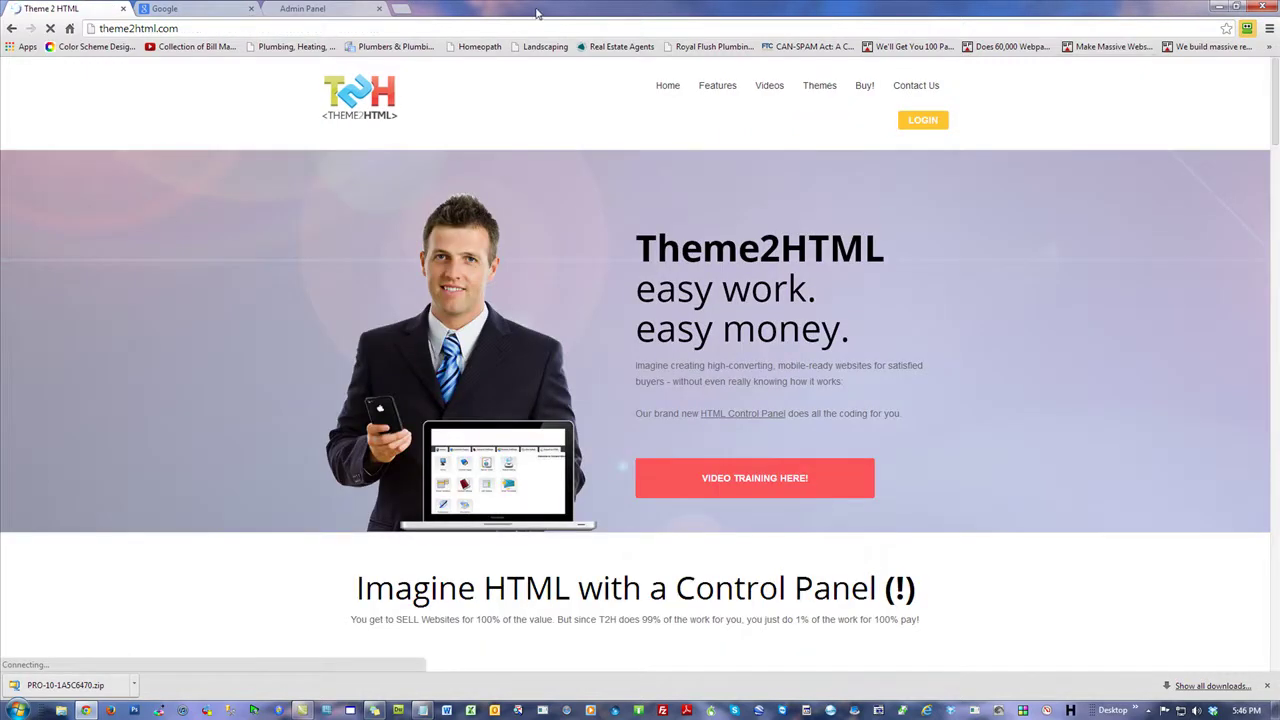
click(1268, 29)
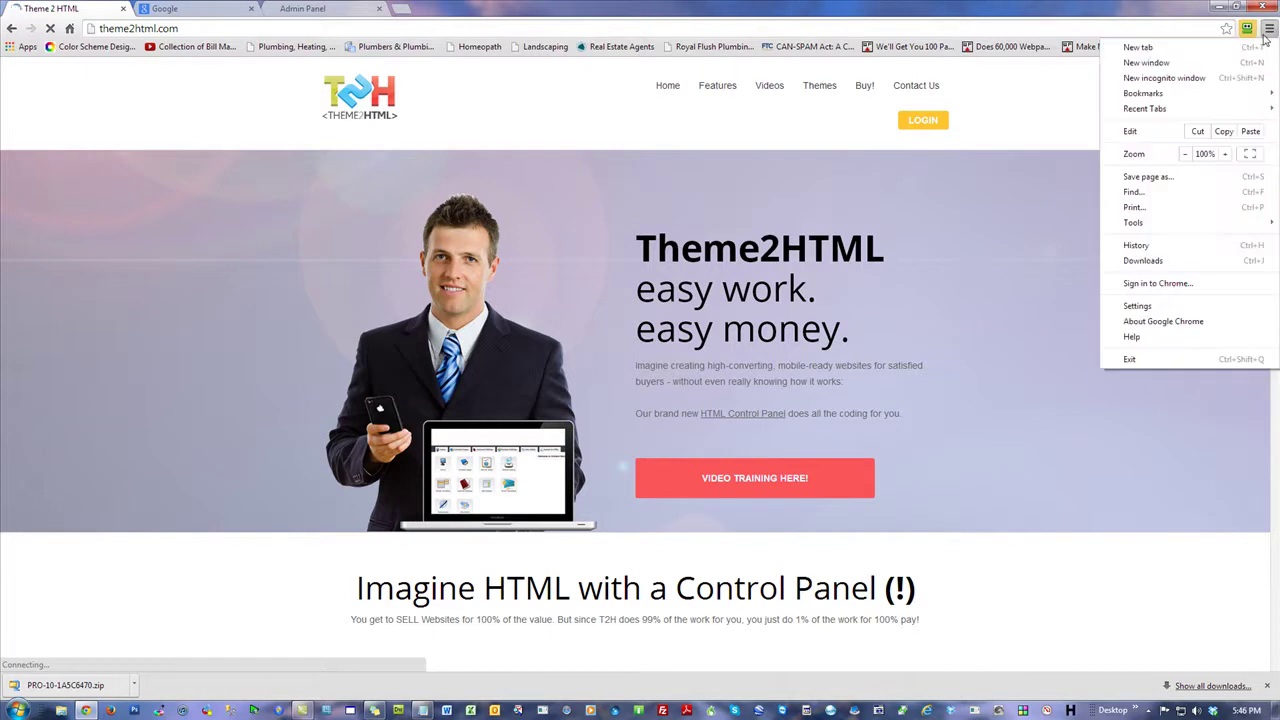
Close all other Chrome tabs, keeping only the current one.
click(95, 100)
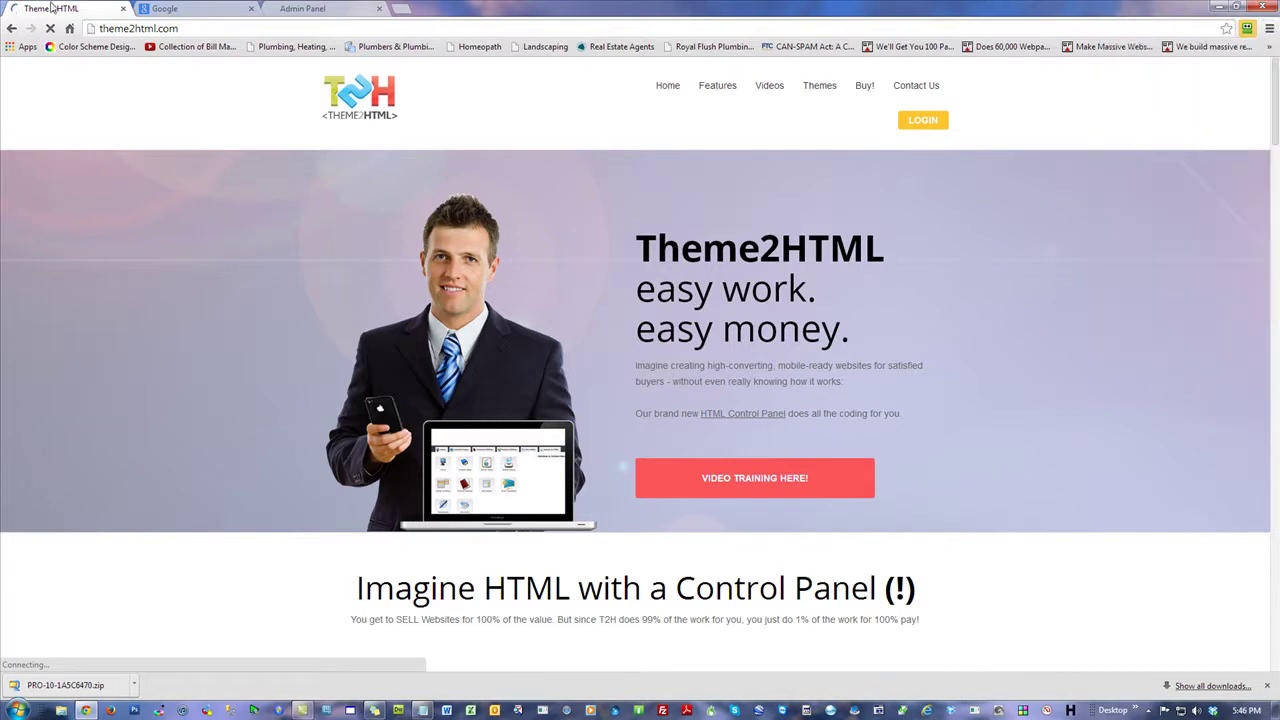
right_click(54, 6)
click(138, 103)
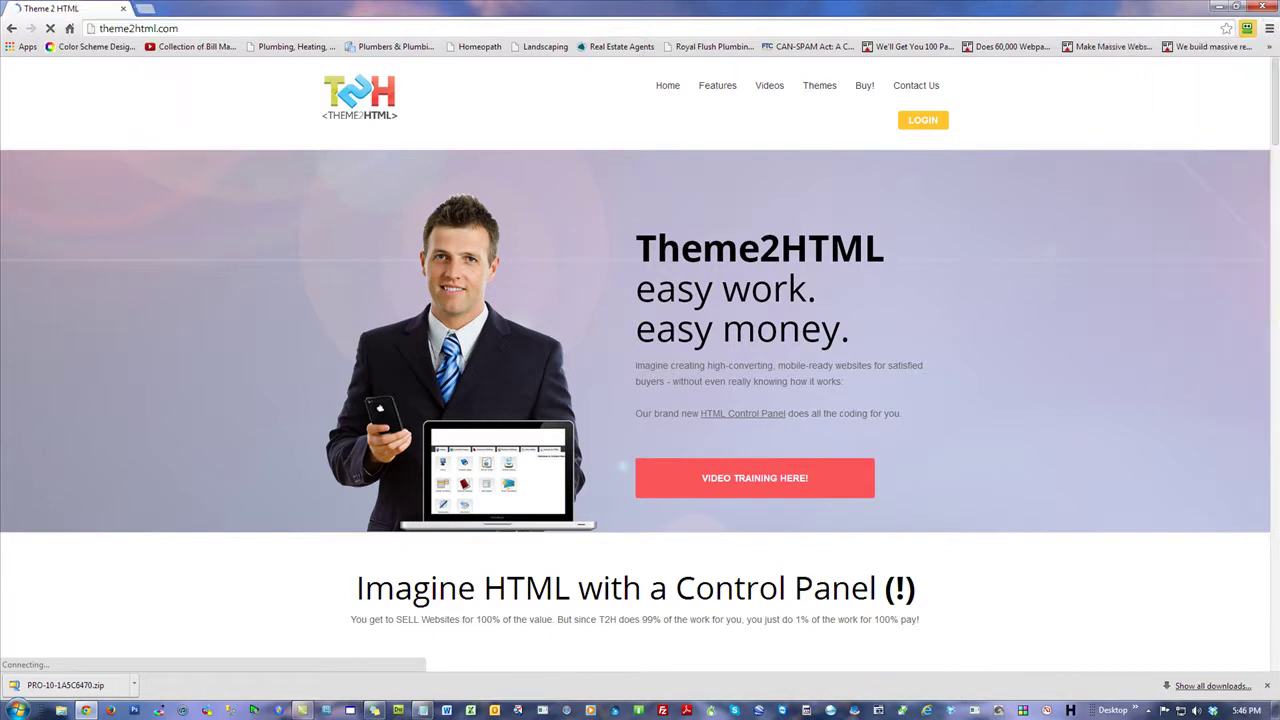
Log in to the HostMonster hosting account through RoboForm's saved logins.
click(1247, 28)
mouse_move(1168, 96)
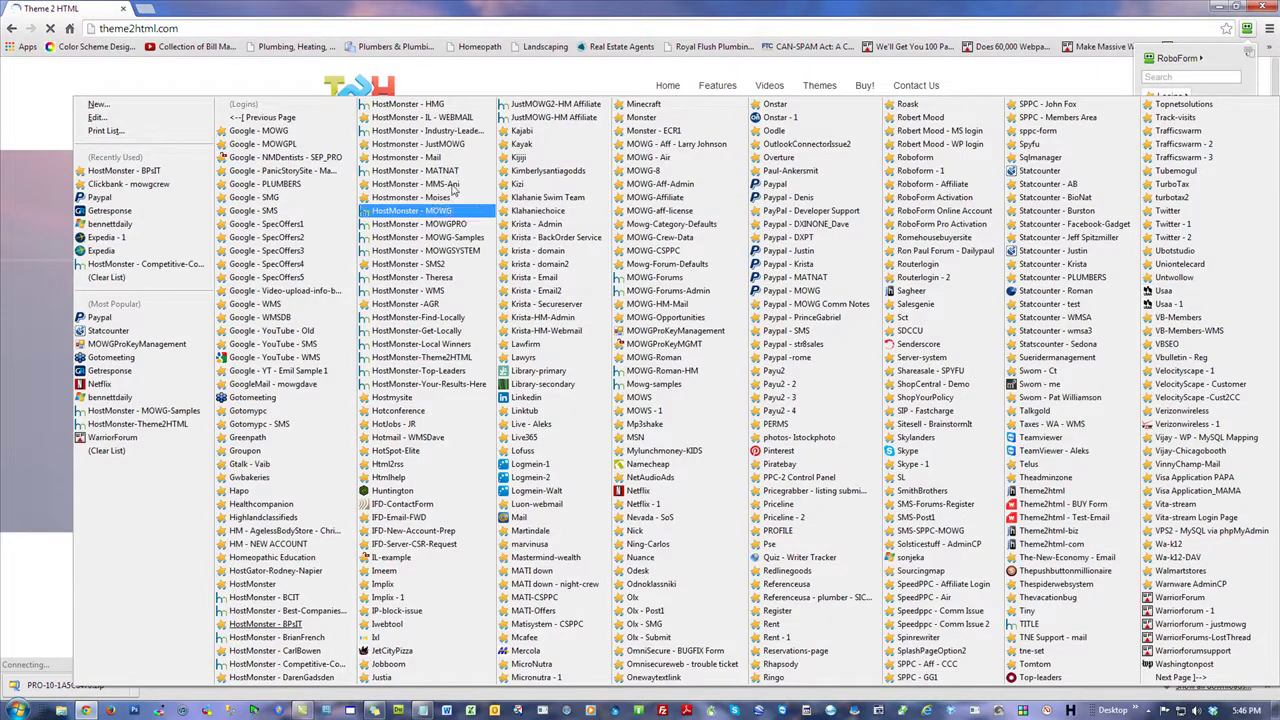
click(283, 626)
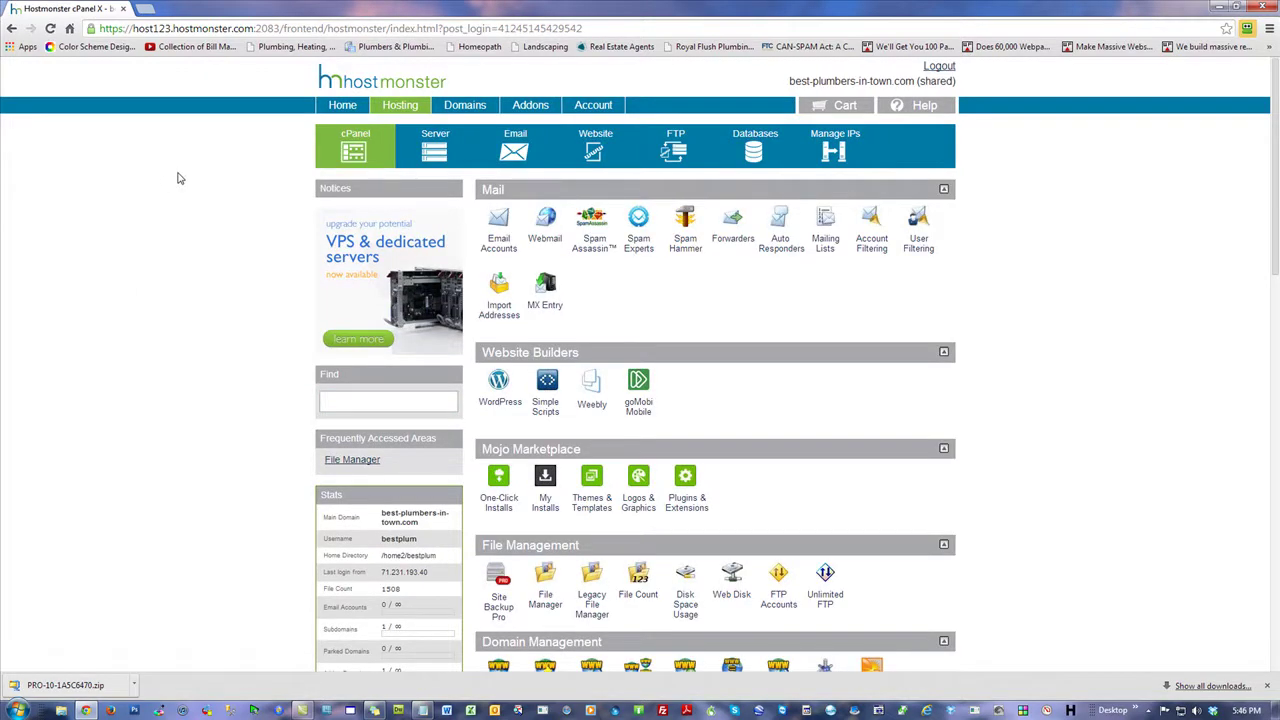
Highlight best-plumbers-in-town.com in Stats, scroll to Domain Management, then switch to Notepad.
drag(438, 527, 400, 515)
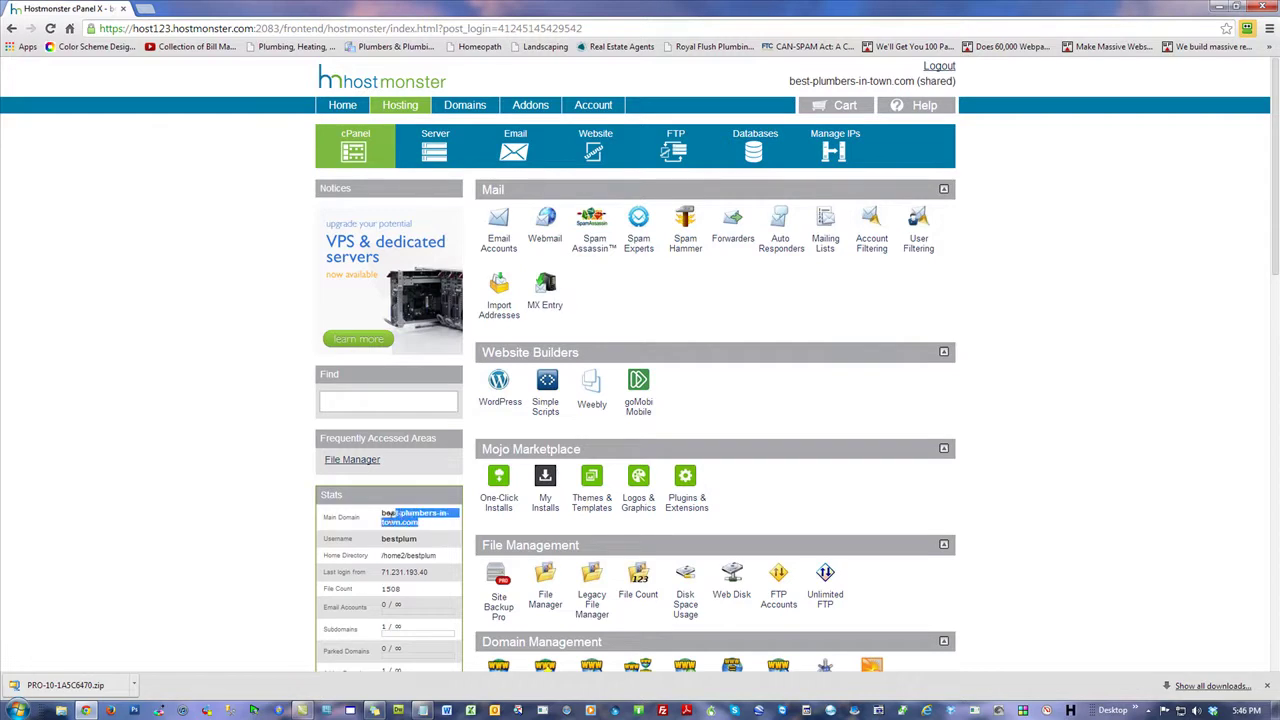
click(121, 300)
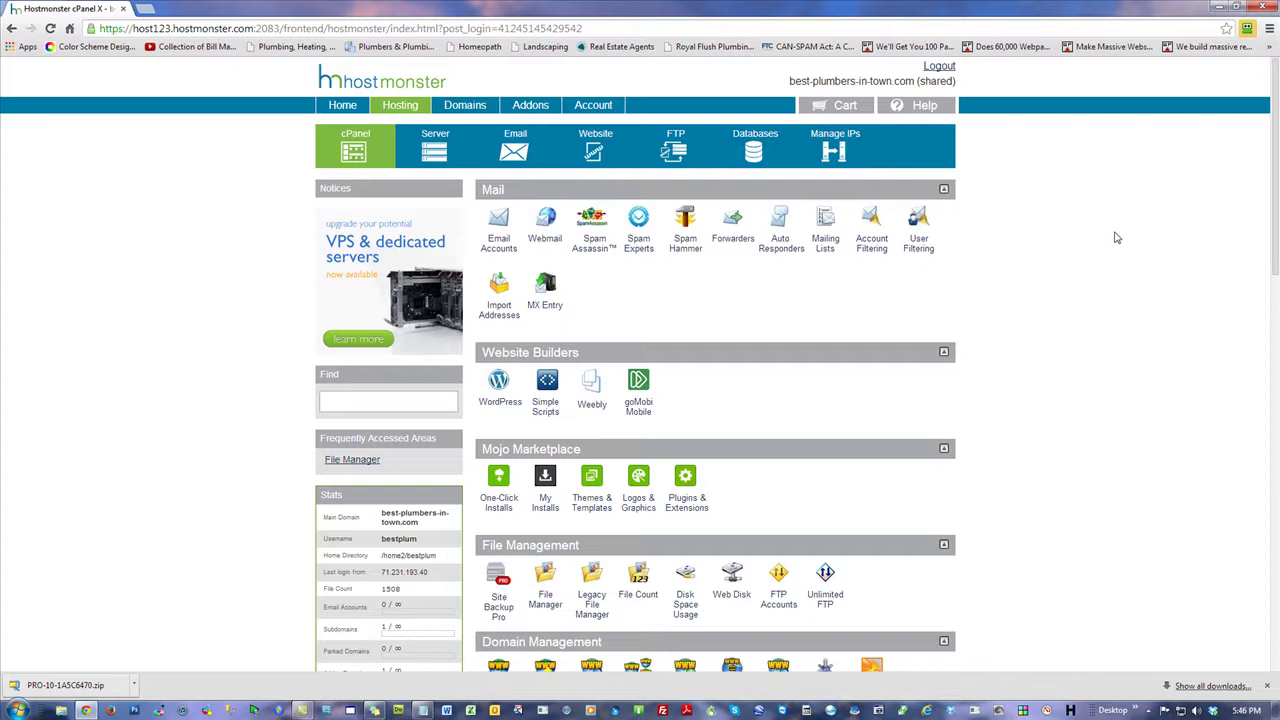
scroll(1116, 268, down, 2)
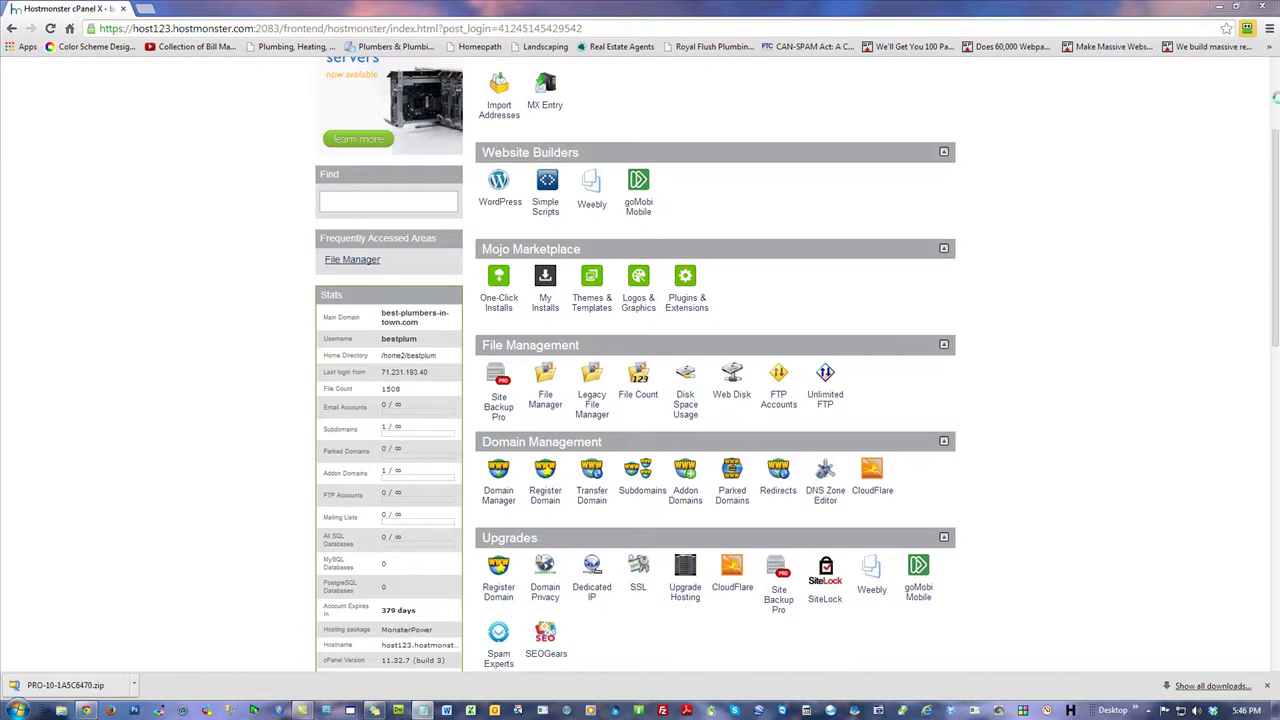
key(alt+Tab)
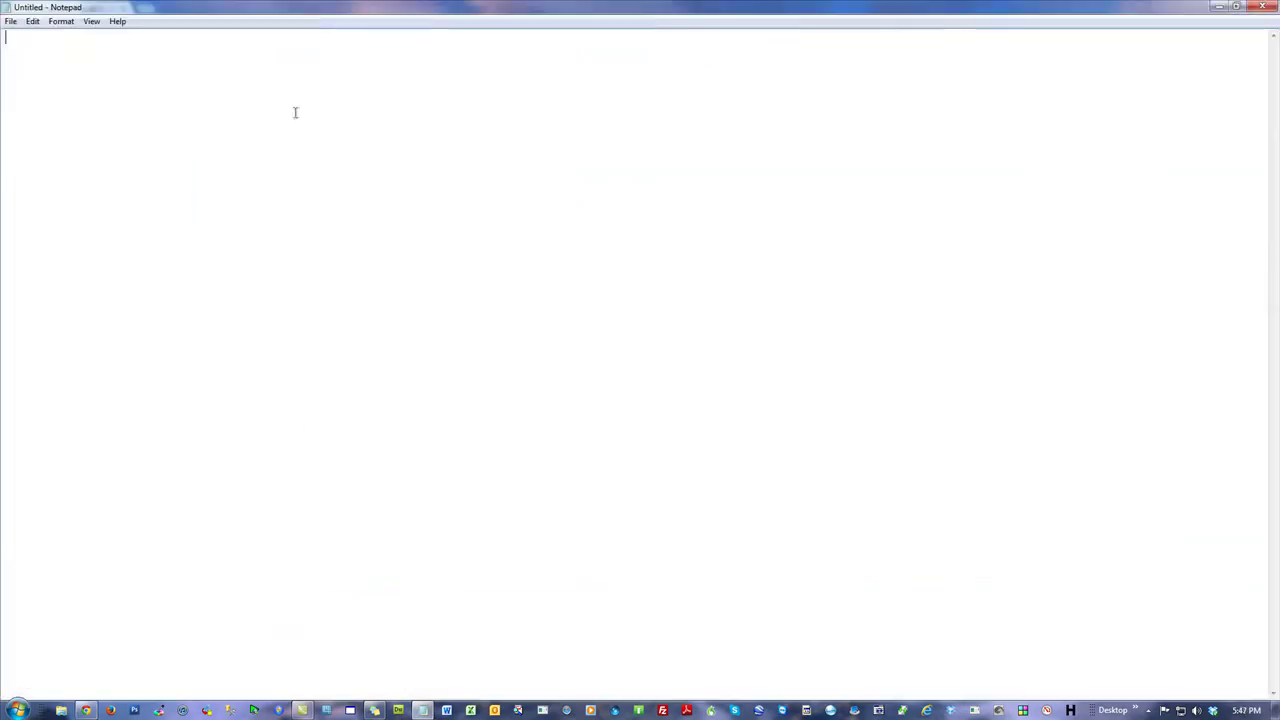
Set the Notepad font size to 26.
click(60, 21)
click(80, 51)
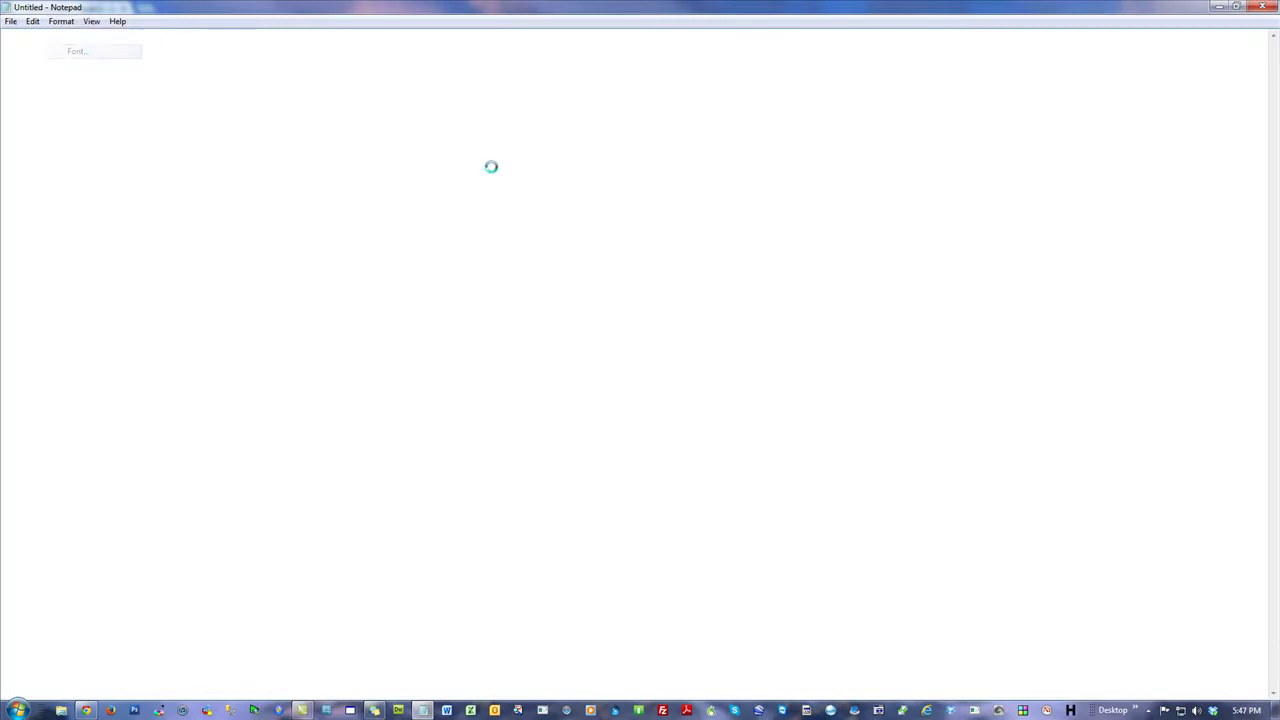
click(287, 216)
click(264, 218)
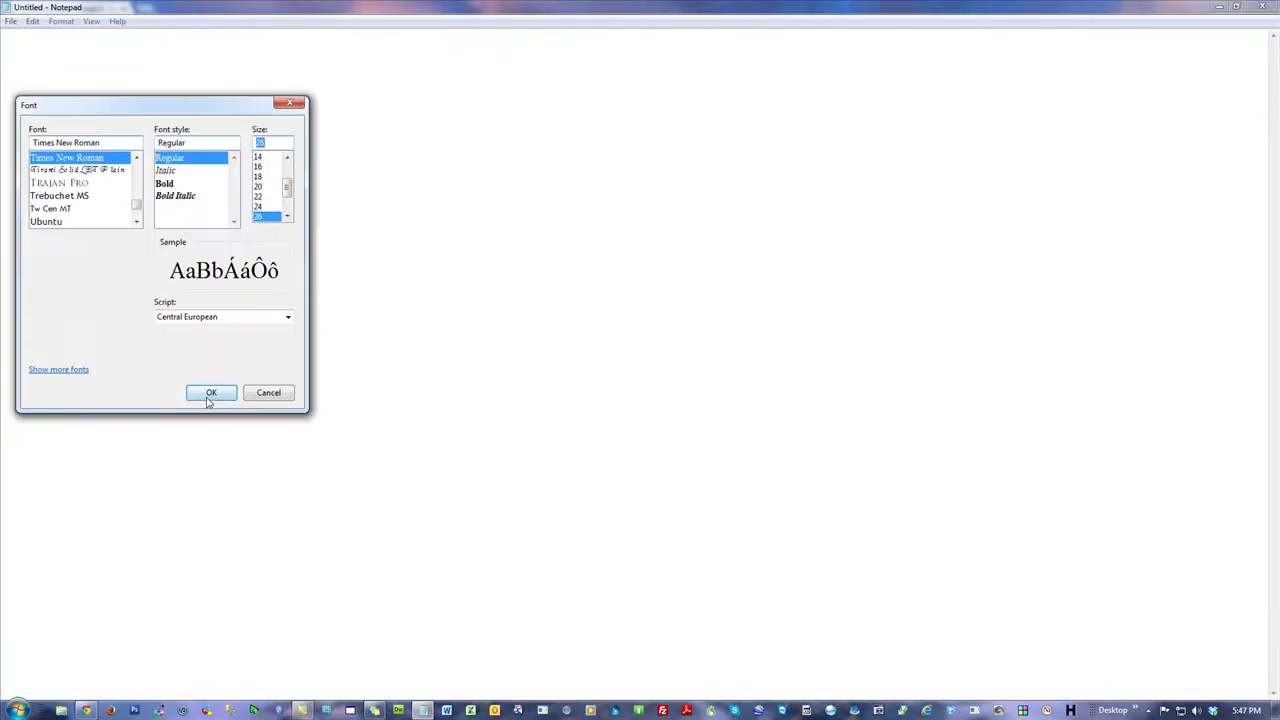
click(209, 396)
text(ht)
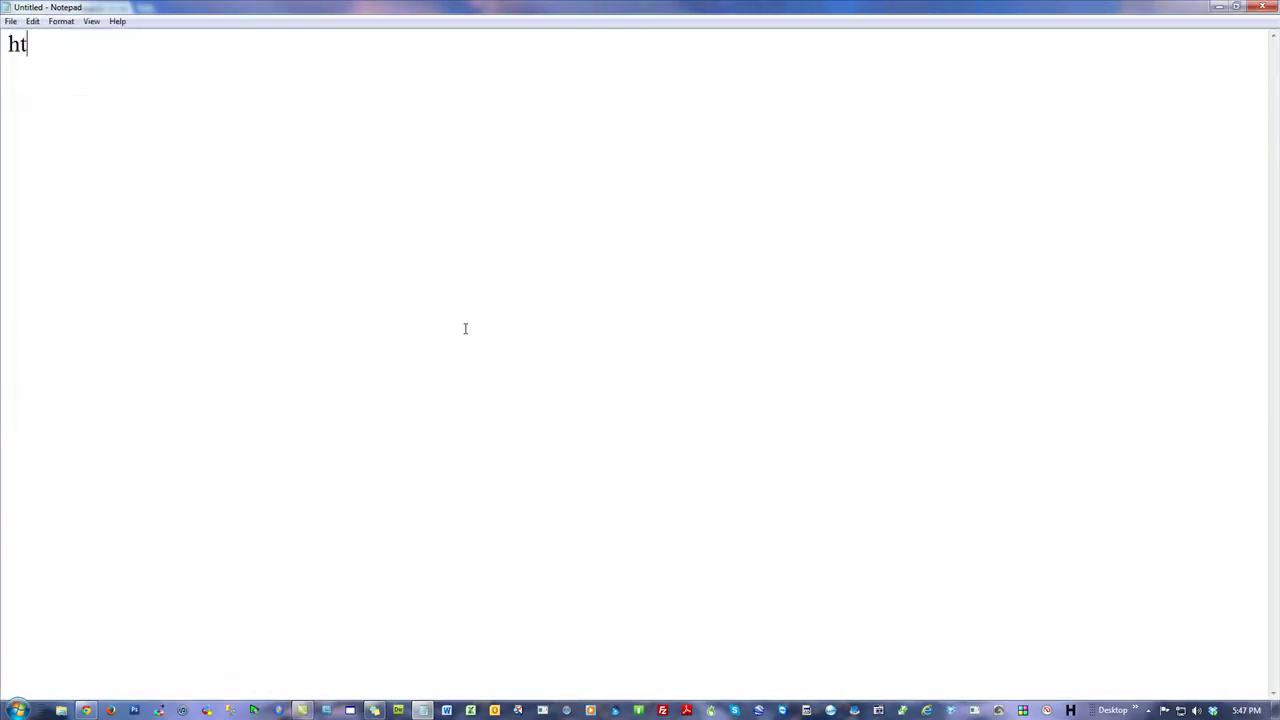
text(tp://best-)
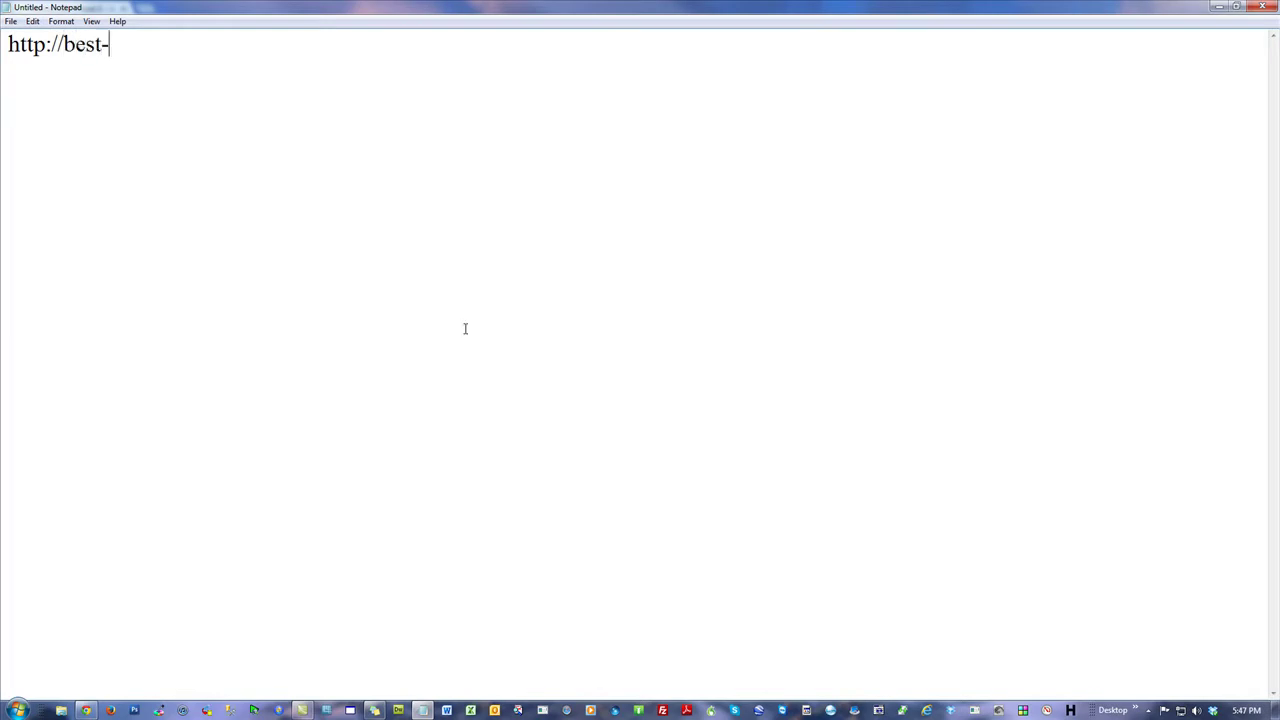
text(plumbers-in-tw)
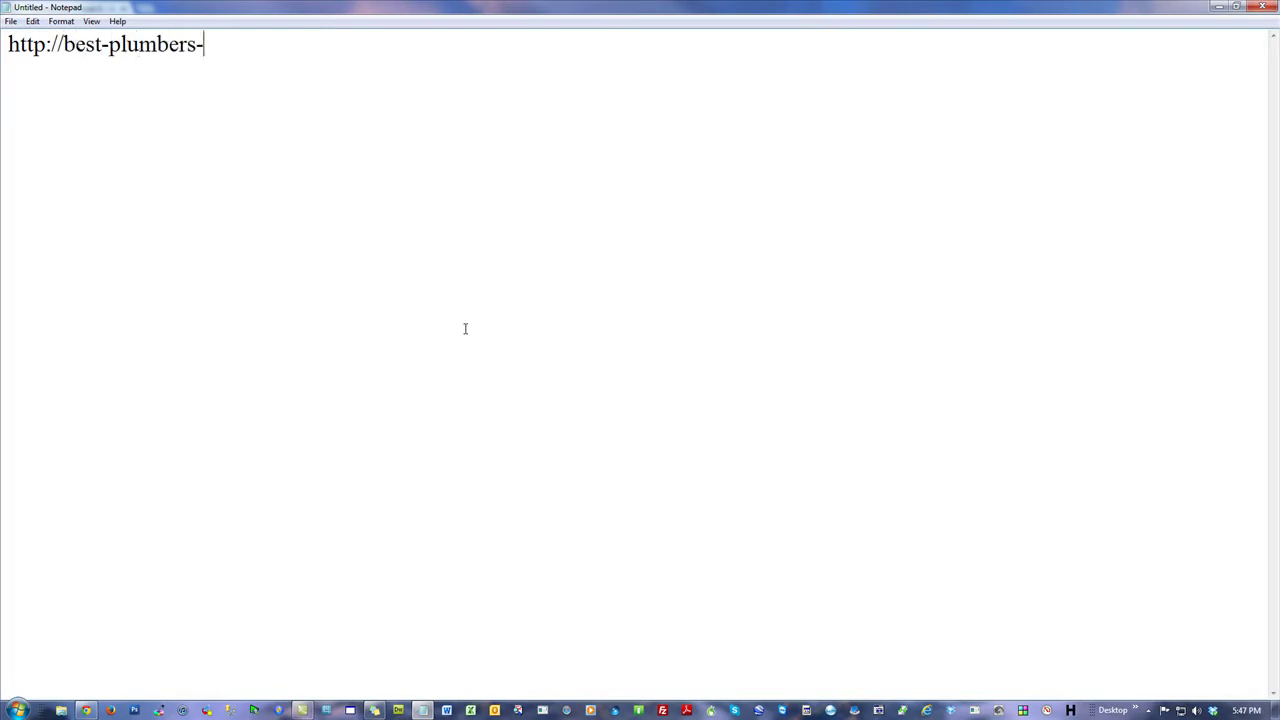
key(BackSpace)
text(own.com)
key(Return)
key(Return)
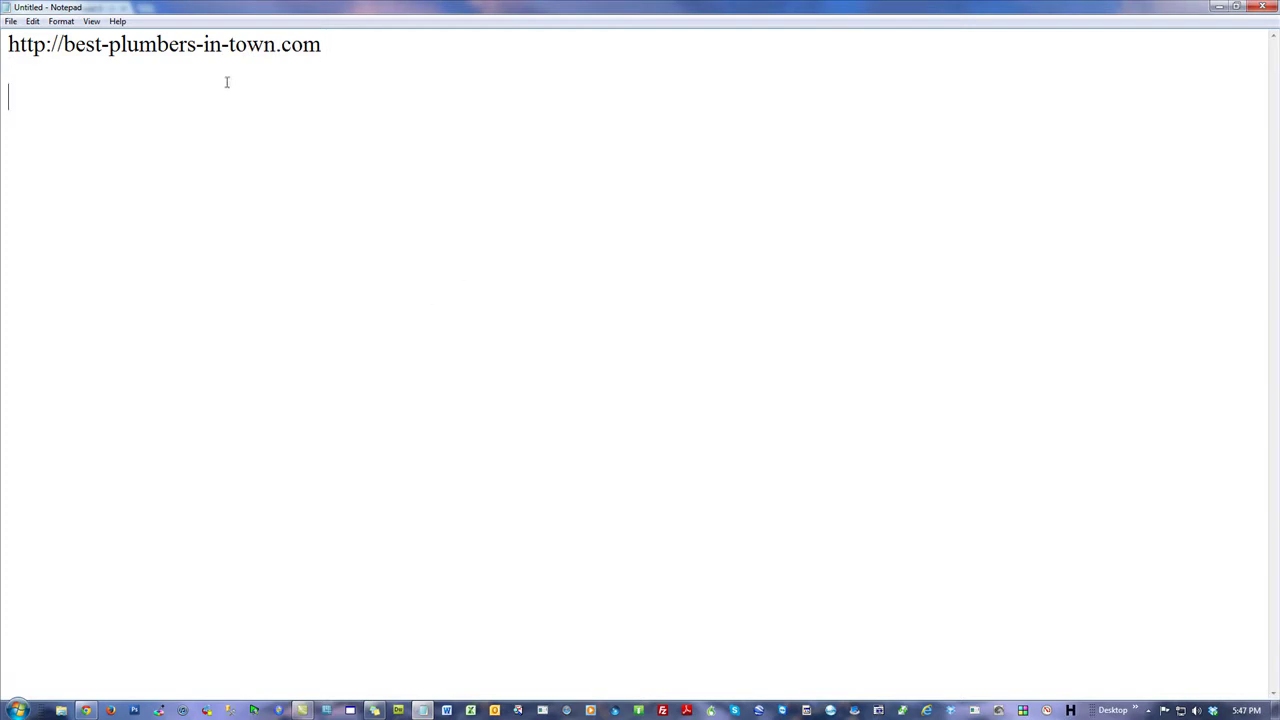
Copy the URL and paste a second copy on line three.
drag(340, 46, 45, 44)
click(363, 300)
drag(325, 45, 5, 45)
key(ctrl+c)
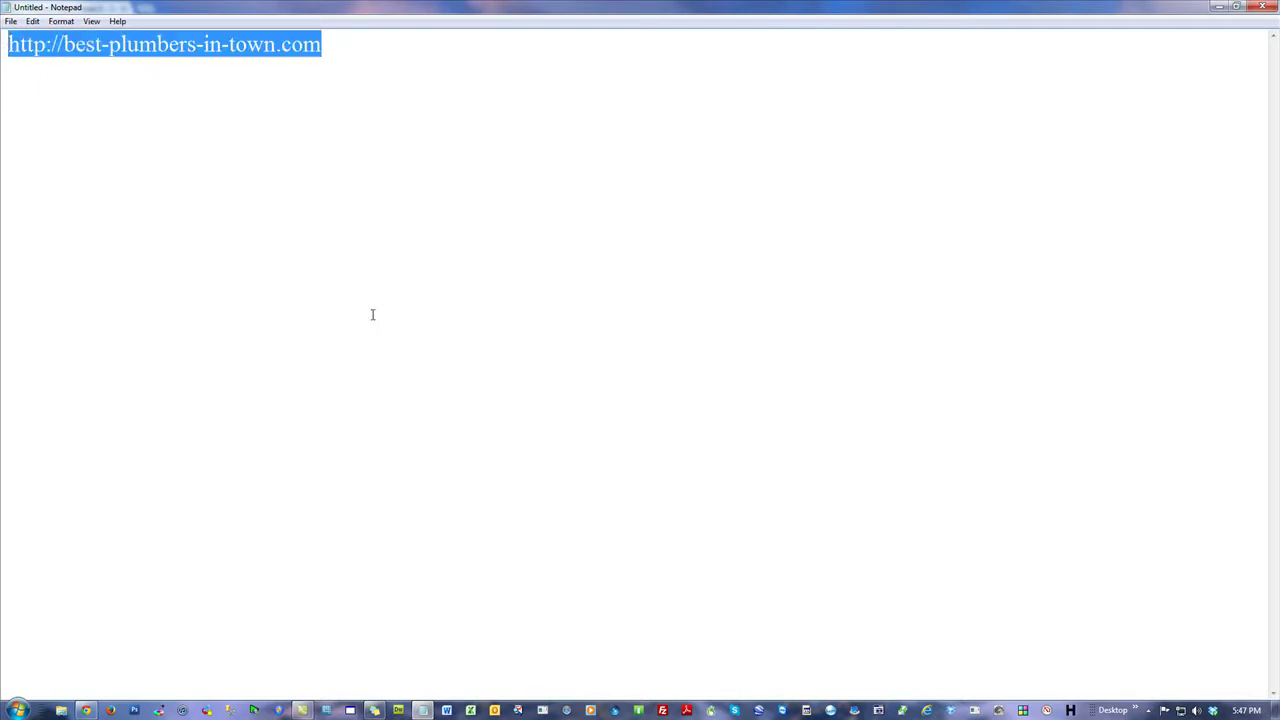
click(263, 289)
key(ctrl+v)
click(65, 45)
text(www.)
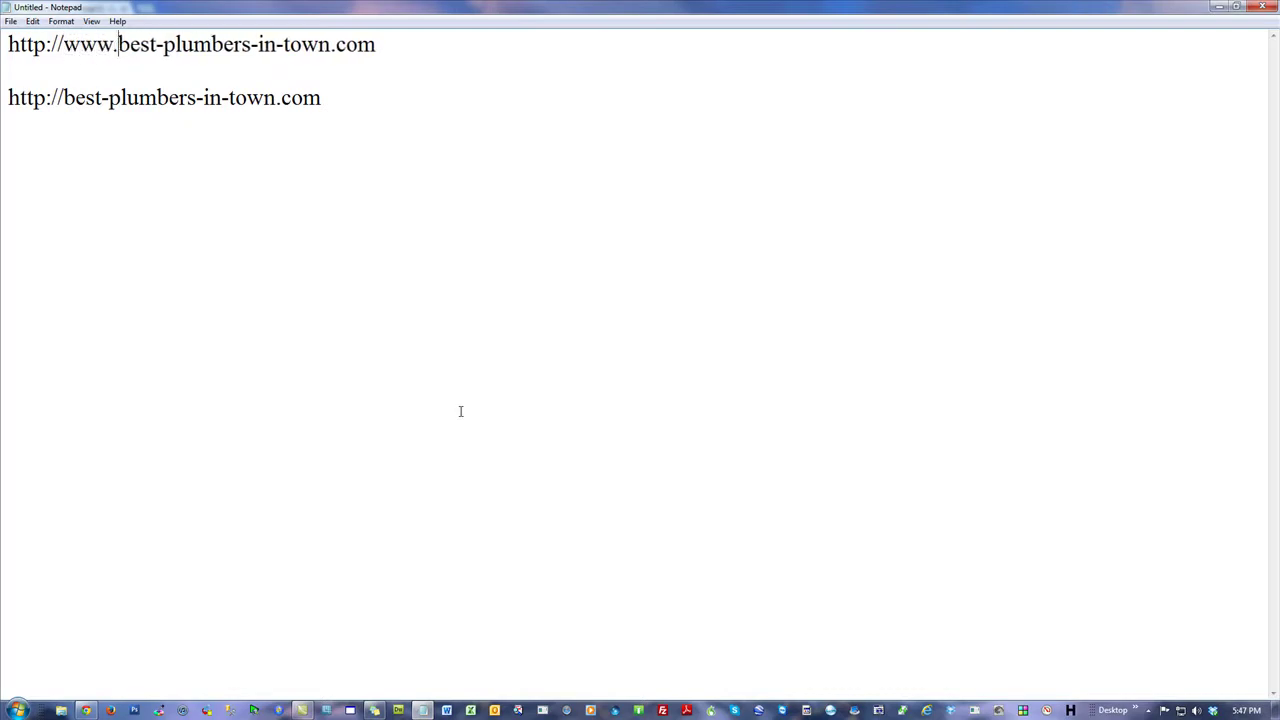
click(169, 269)
click(66, 110)
text(clients.)
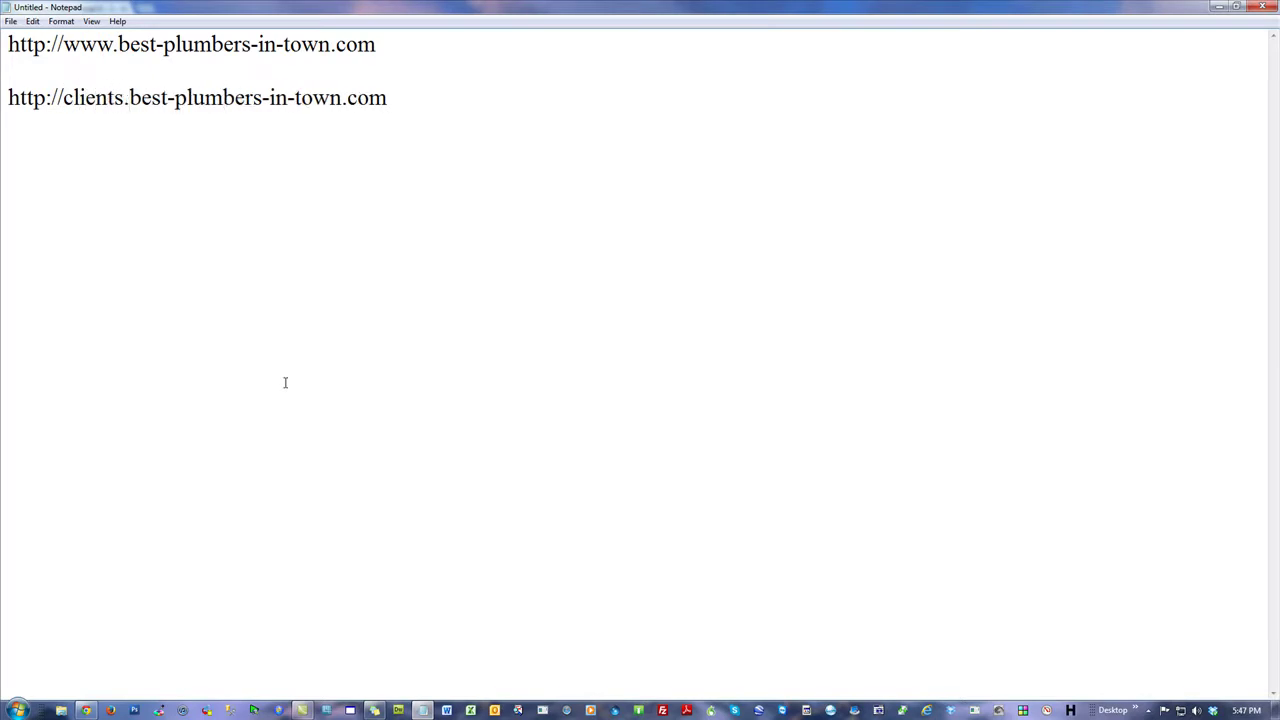
key(Left)
key(BackSpace)
key(BackSpace)
key(BackSpace)
key(BackSpace)
key(BackSpace)
key(BackSpace)
key(BackSpace)
text(demo)
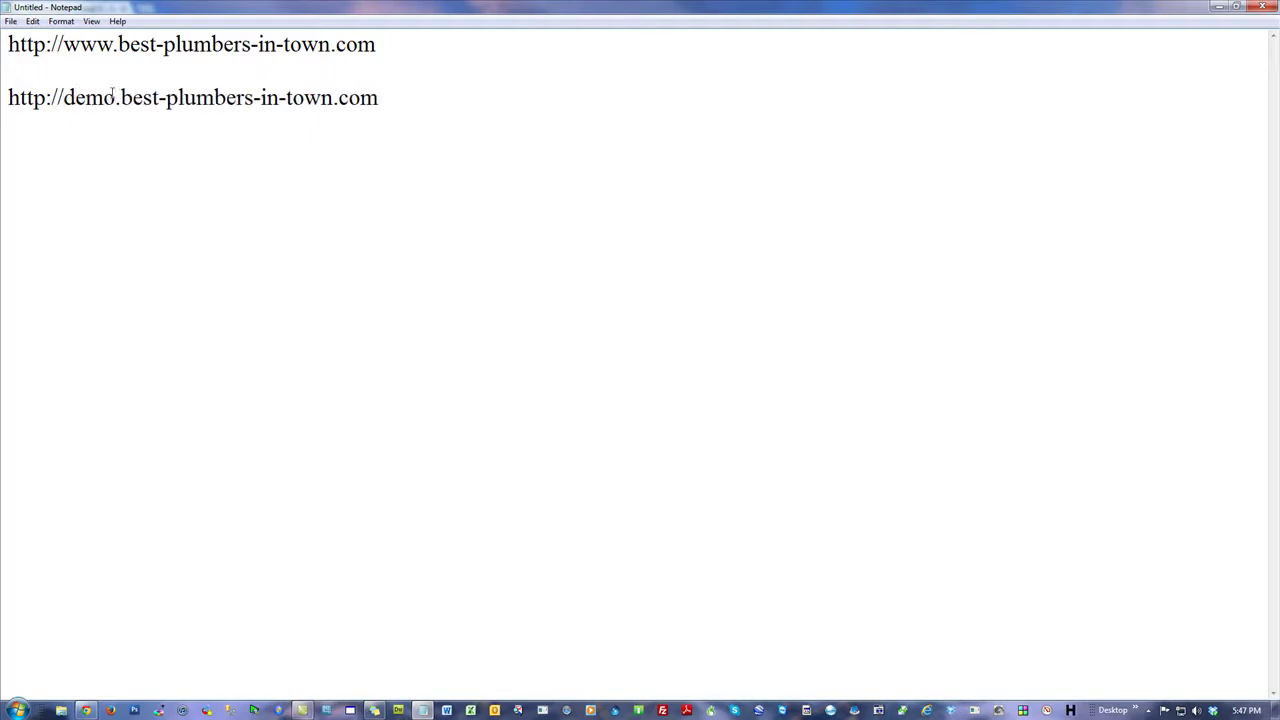
drag(116, 97, 63, 97)
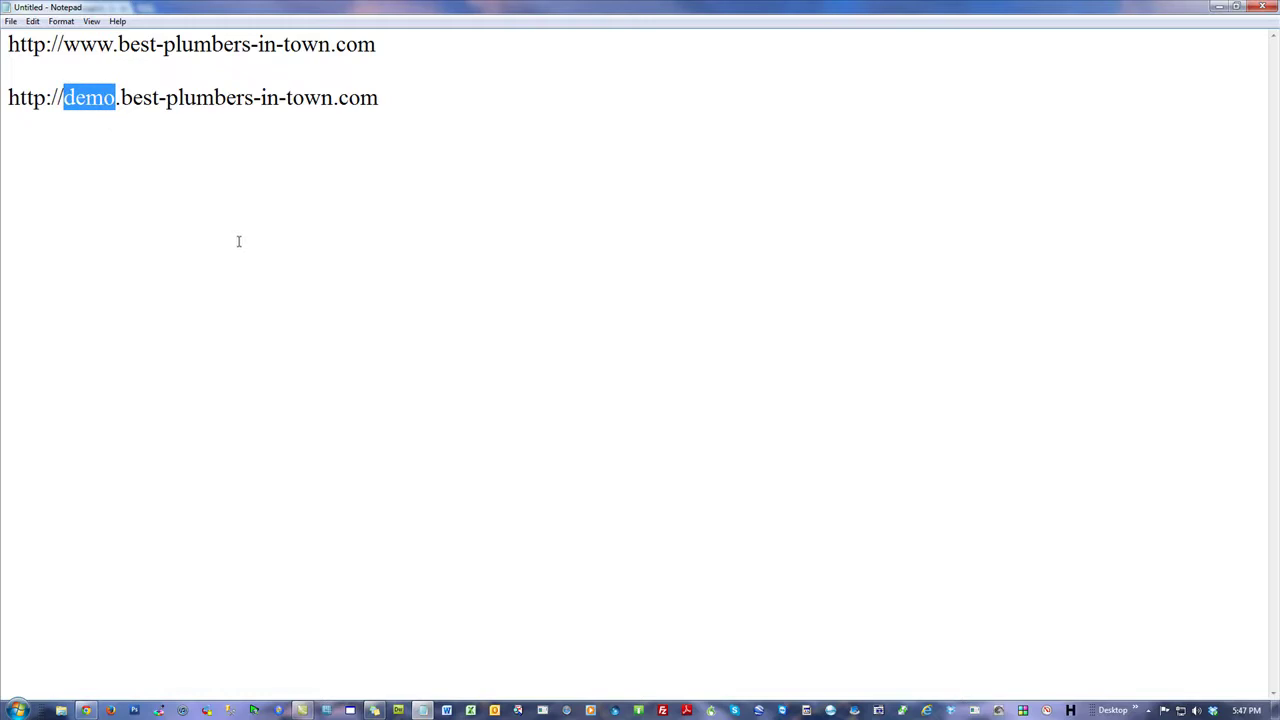
click(378, 97)
key(shift+Home)
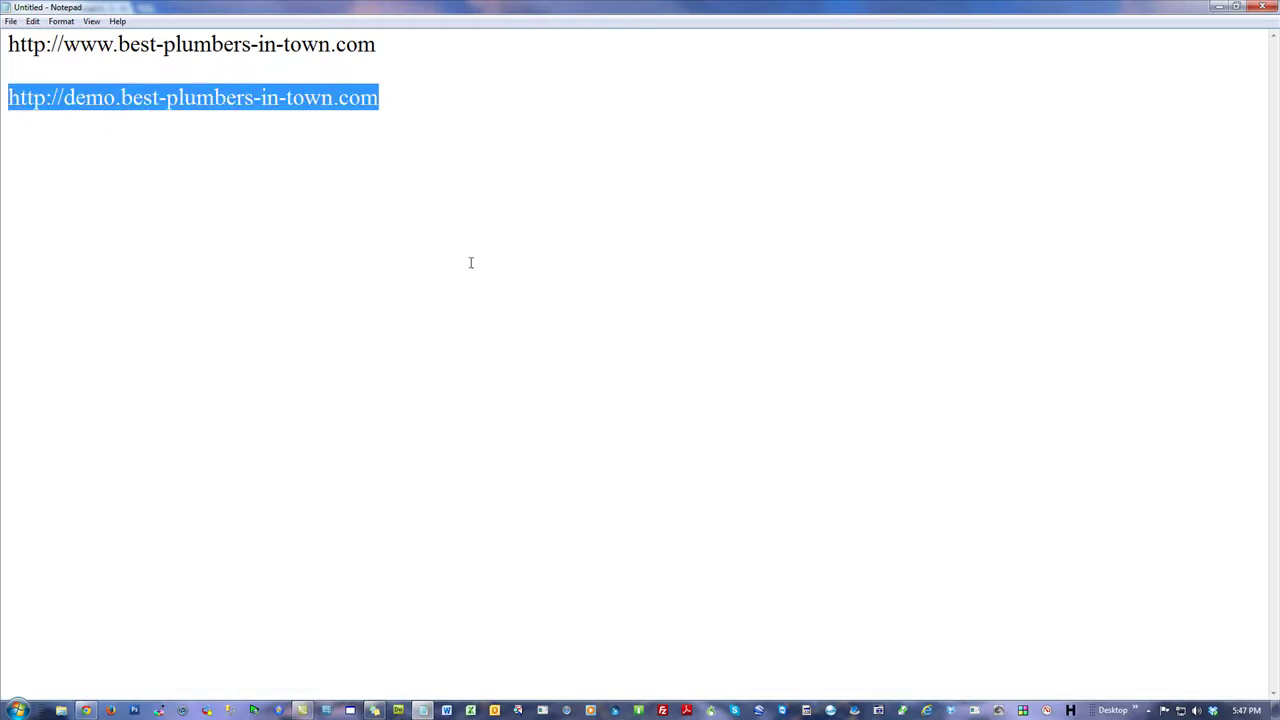
click(443, 105)
text(-)
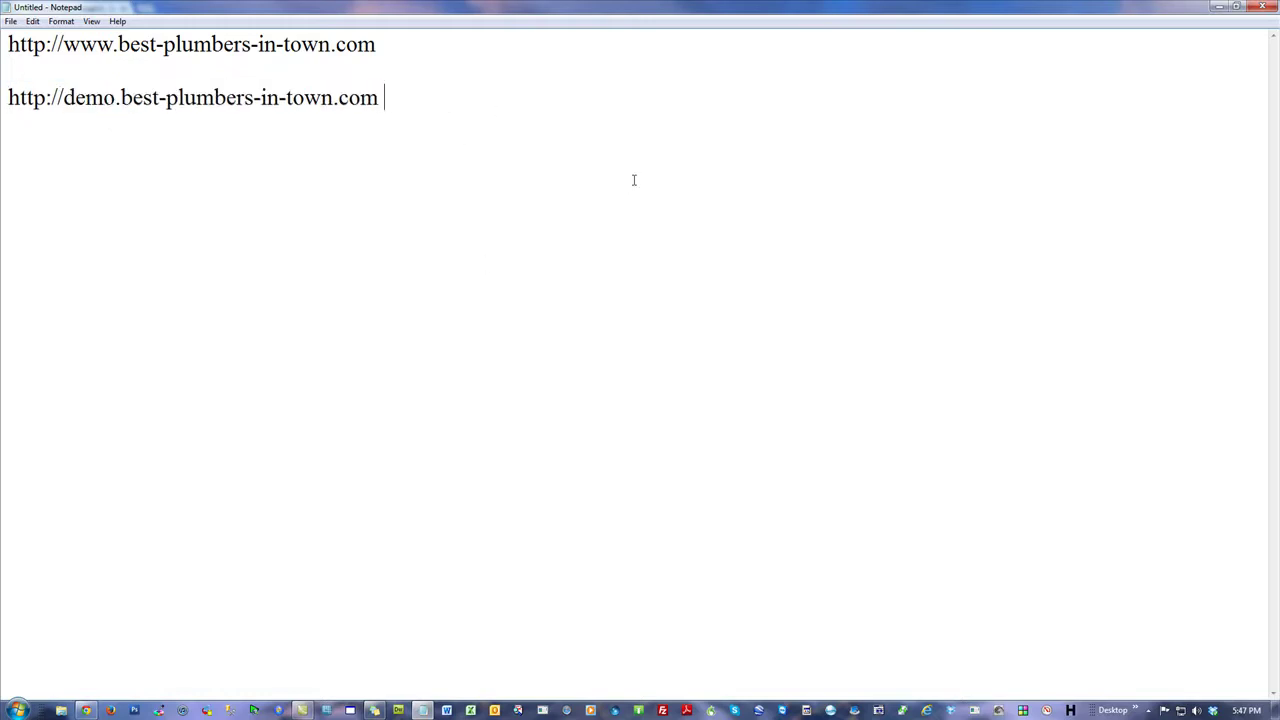
text(->)
key(ctrl+v)
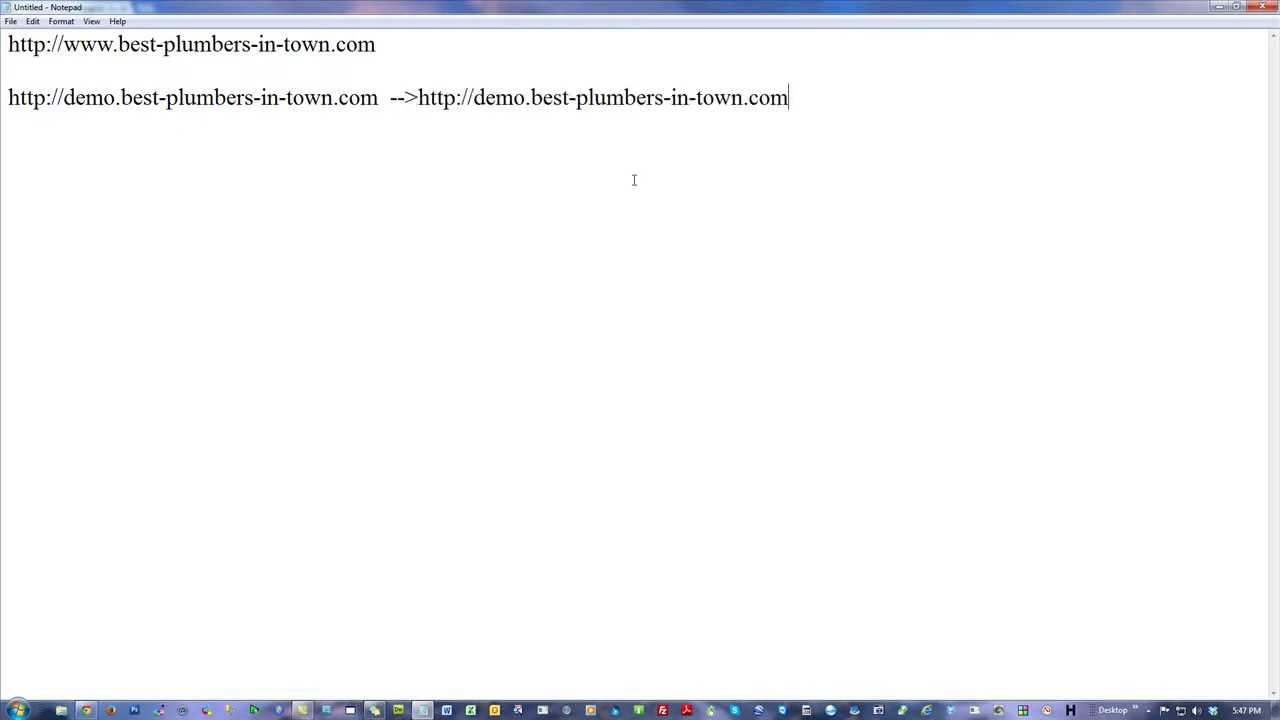
click(419, 99)
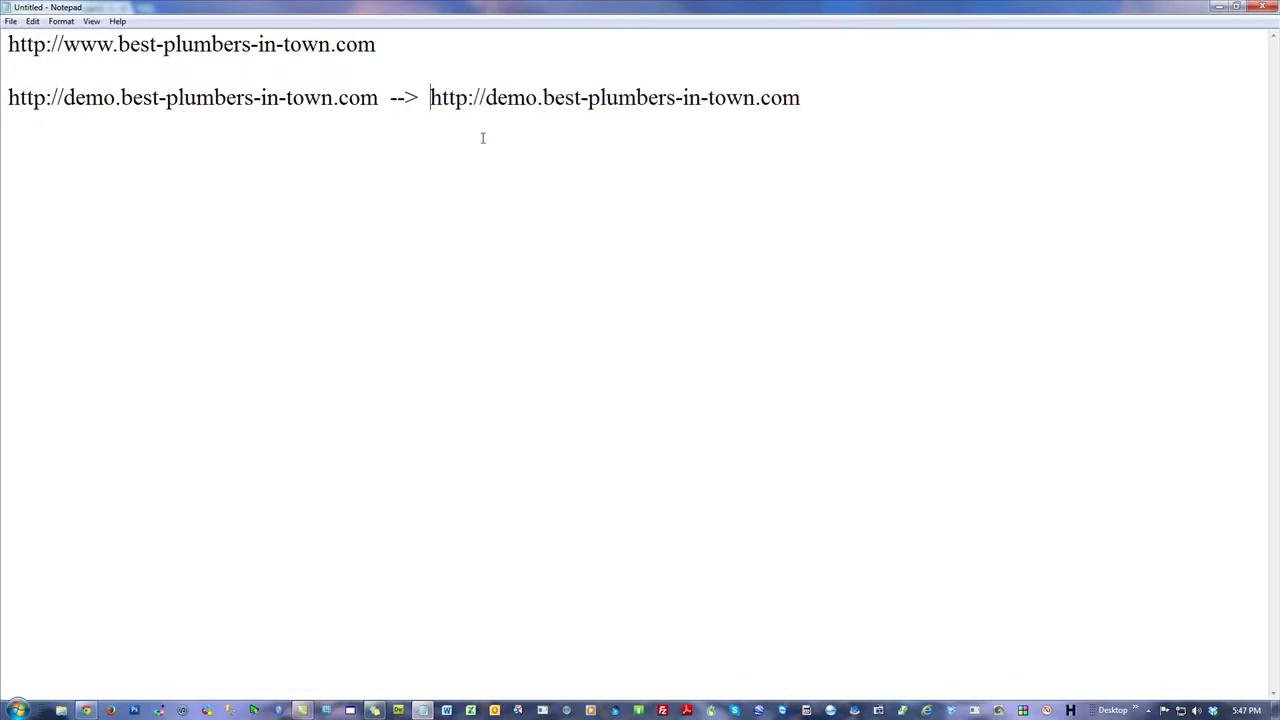
drag(492, 100, 437, 99)
key(Delete)
key(Delete)
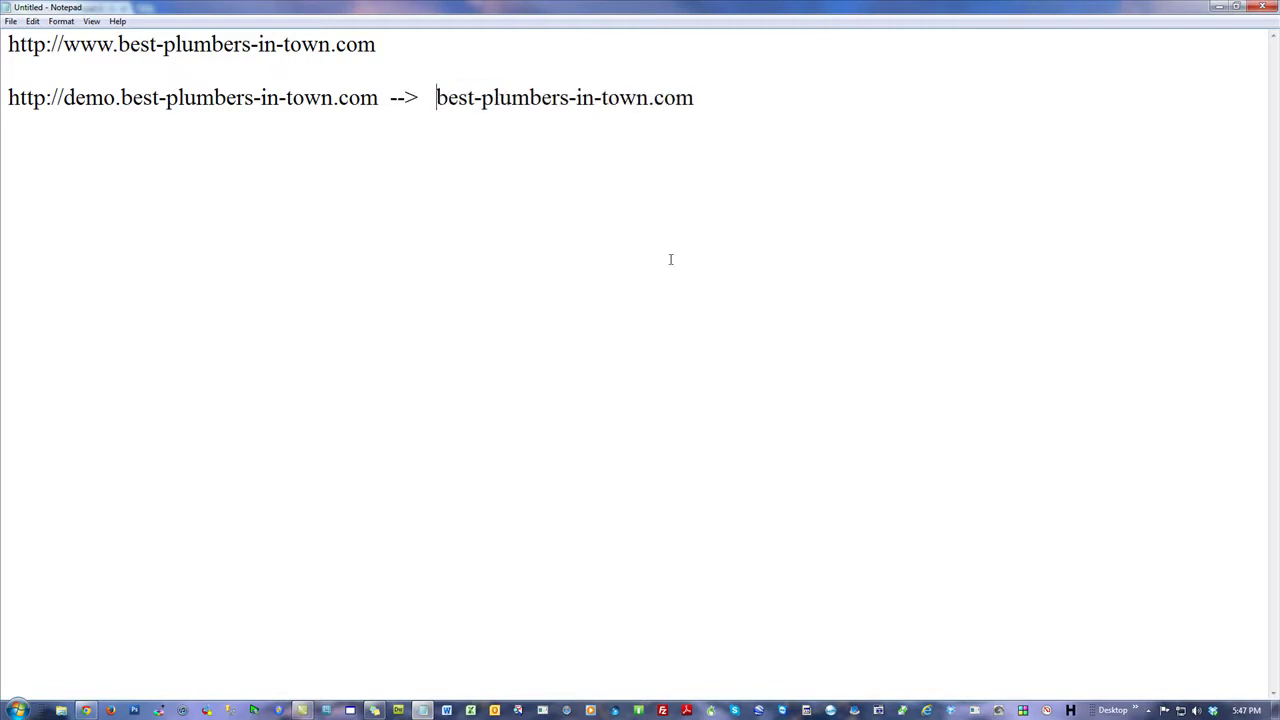
End the mapping with /public_html/demo and start a new line.
click(754, 102)
text(/plu)
key(BackSpace)
key(BackSpace)
text(u)
text(_)
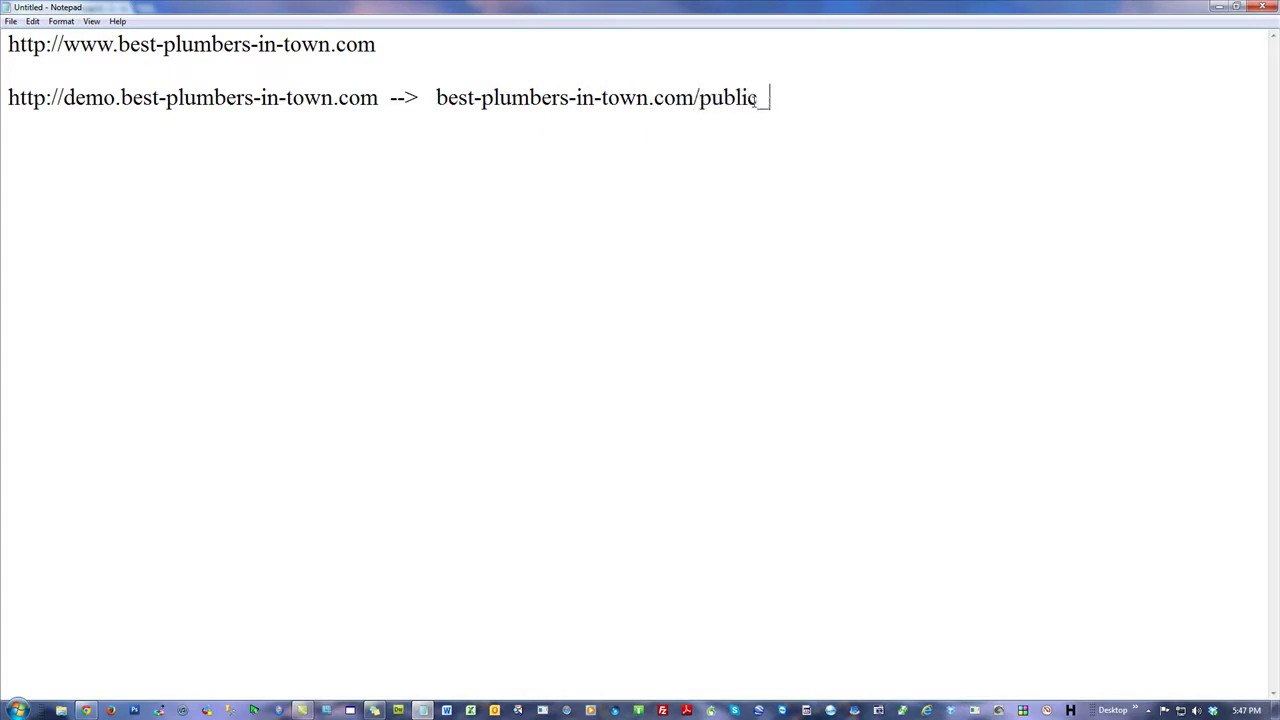
text(html/demo)
key(Return)
key(Return)
key(Return)
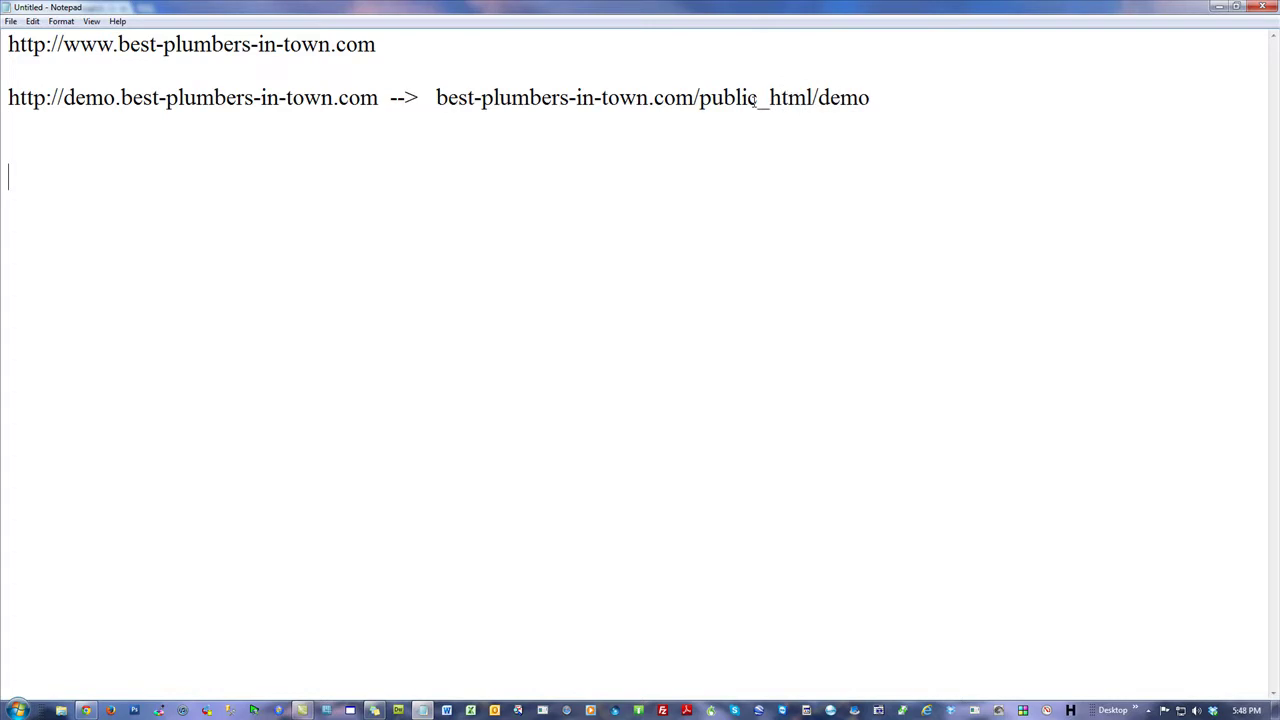
drag(818, 97, 700, 97)
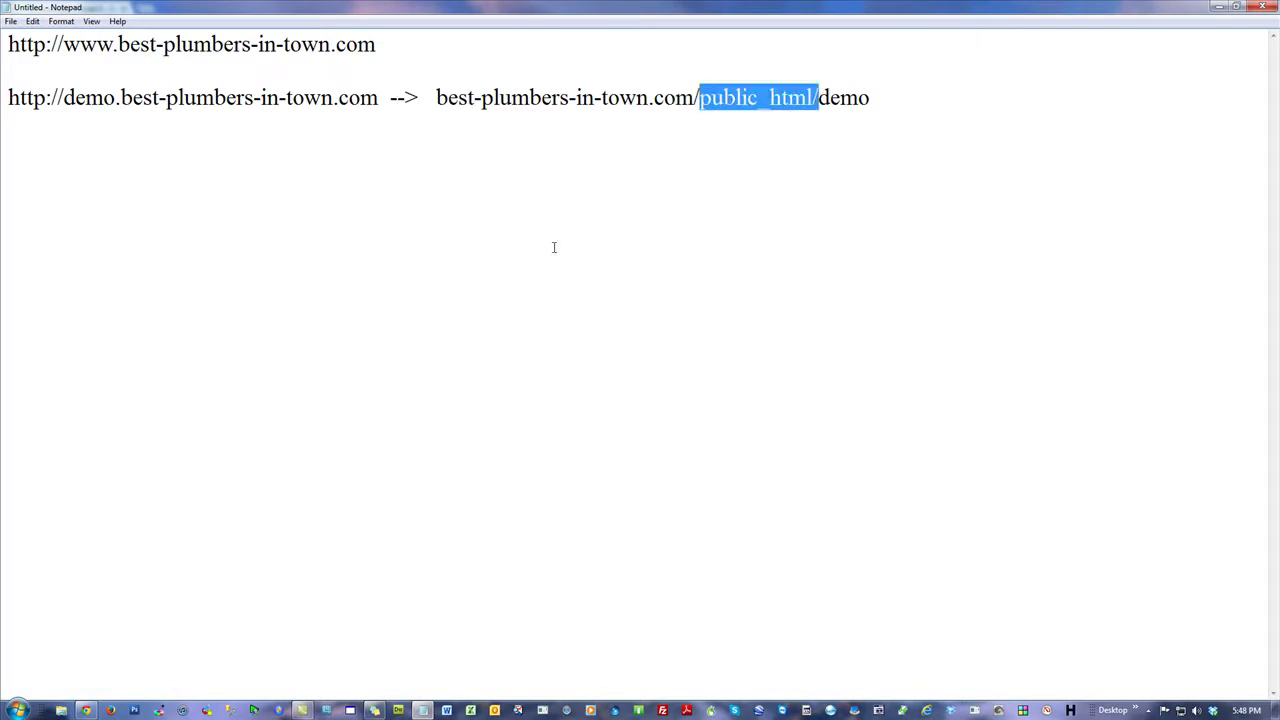
click(294, 186)
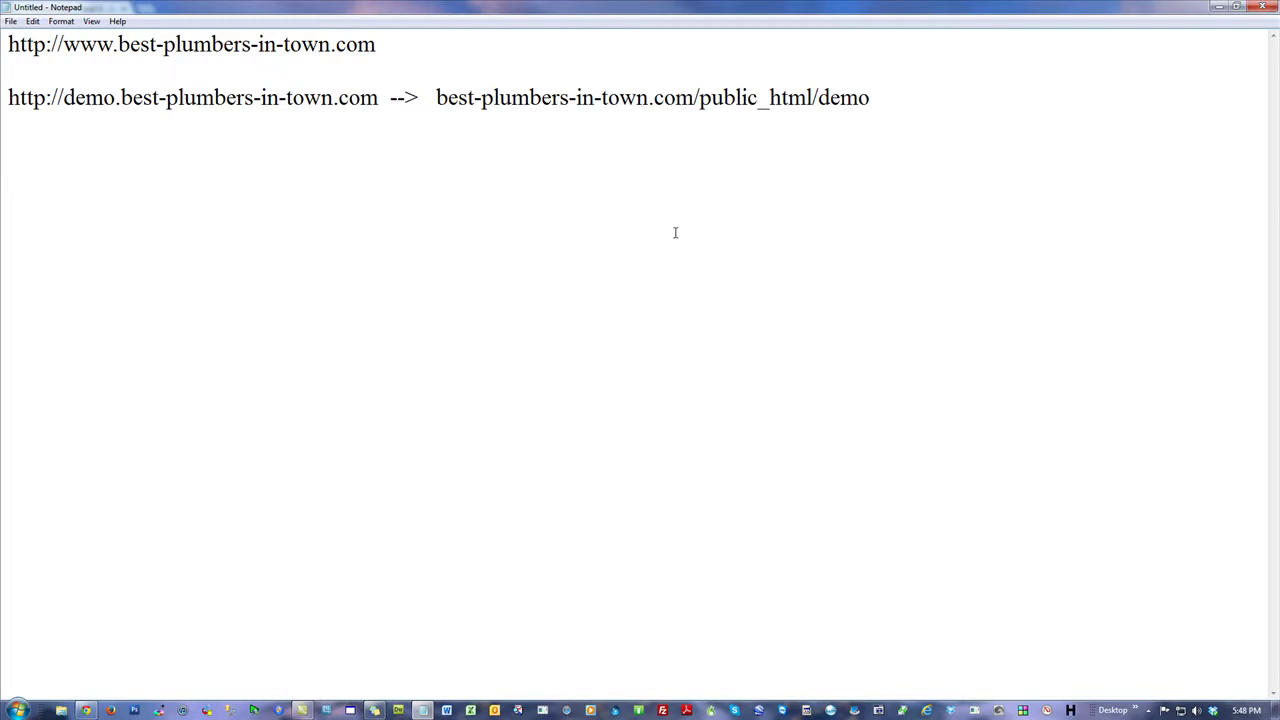
text(http://mowg-crew.com/)
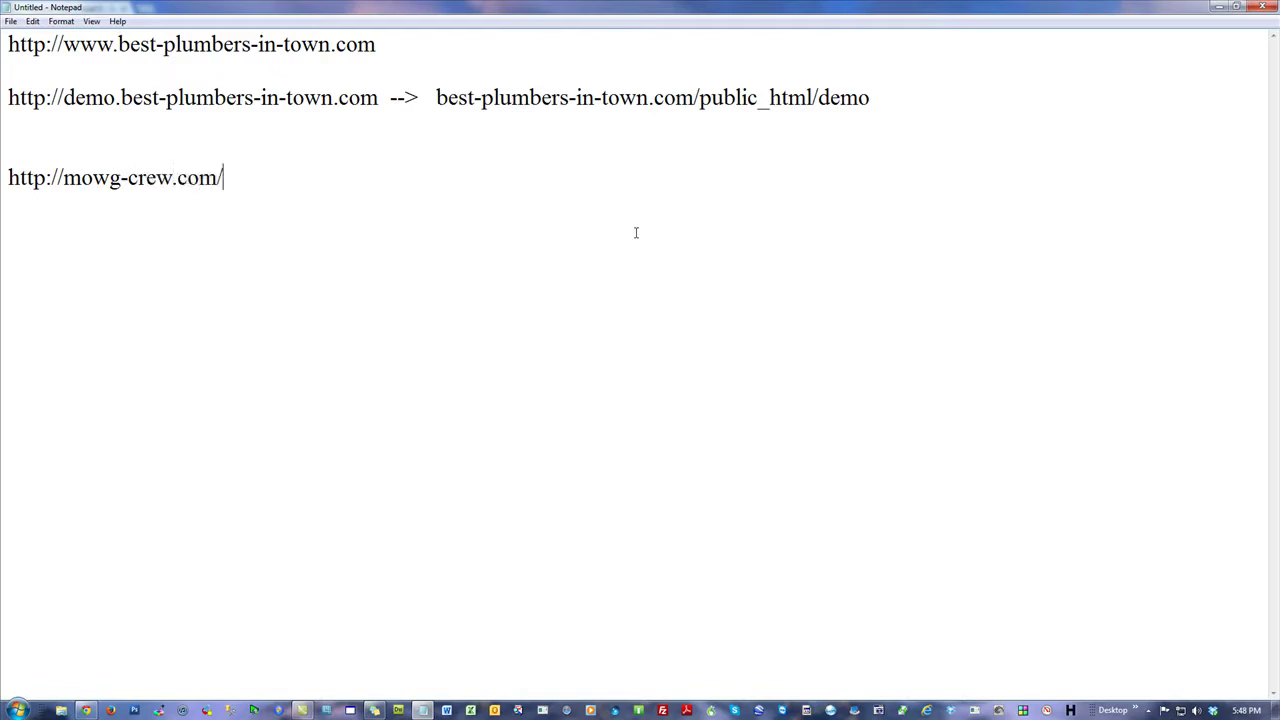
text(redirect/hostmonster.html)
key(Return)
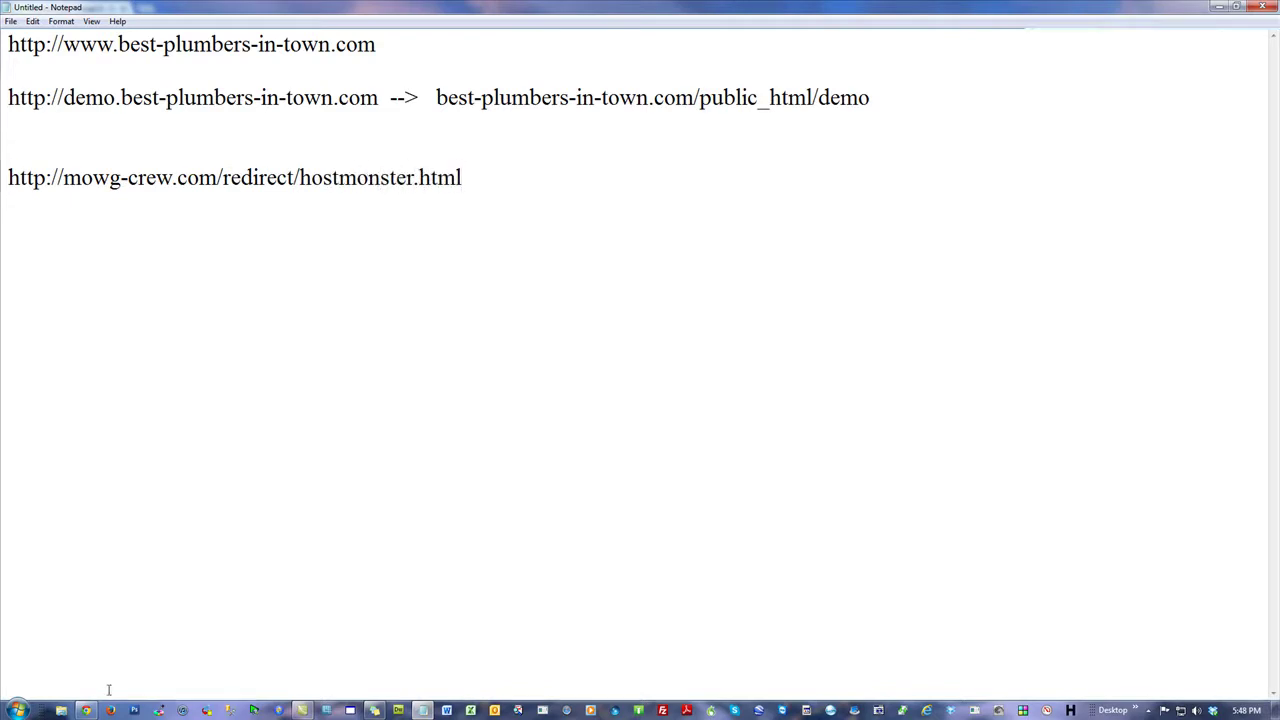
key(Return)
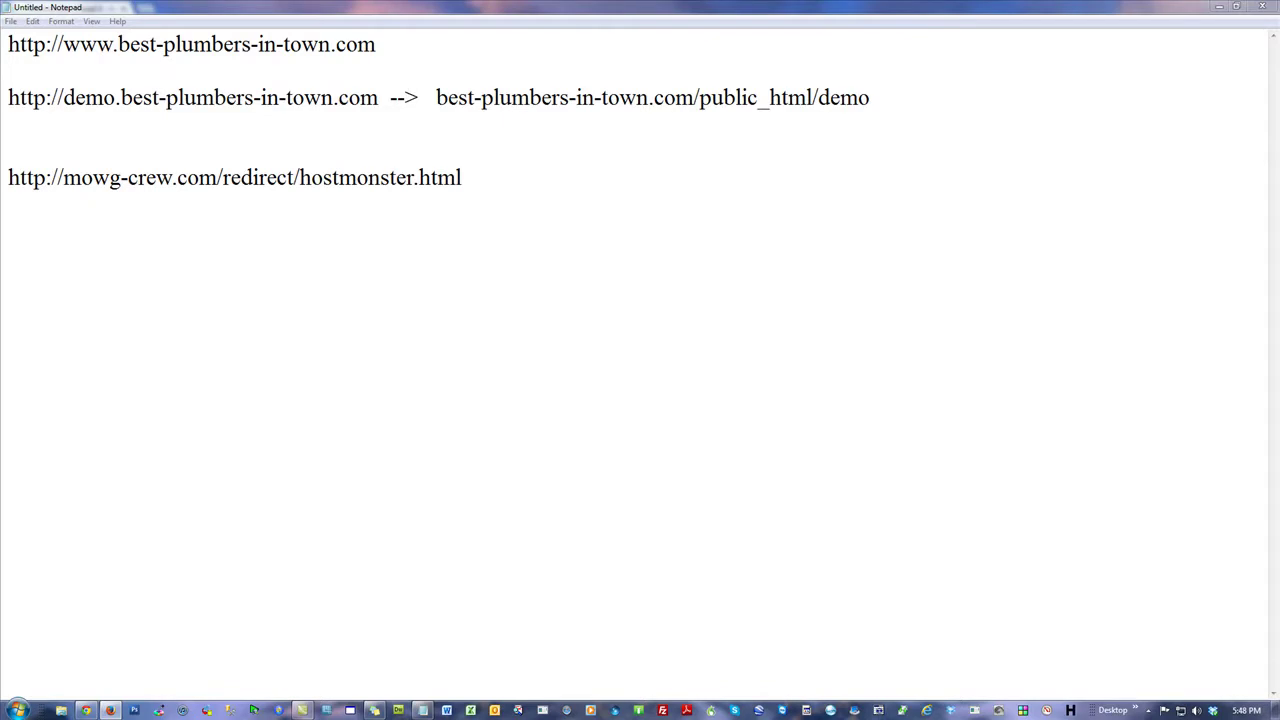
key(alt+Tab)
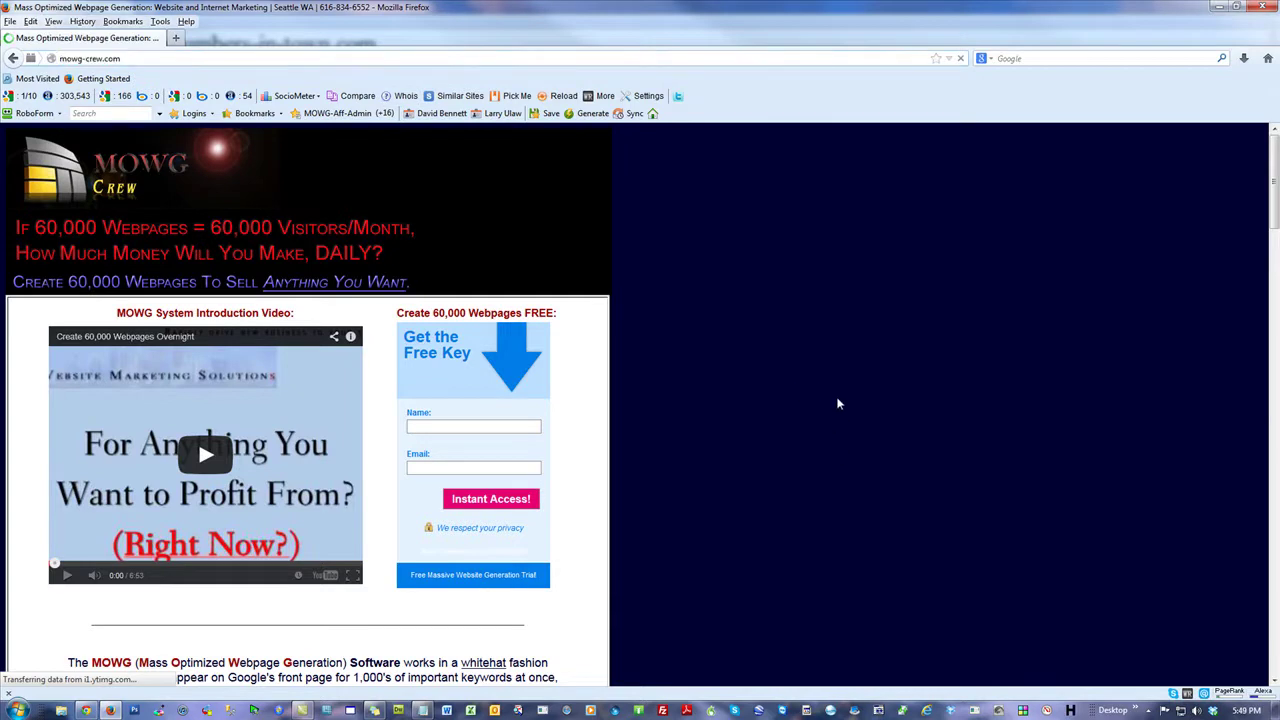
scroll(838, 404, down, 8)
scroll(835, 404, down, 5)
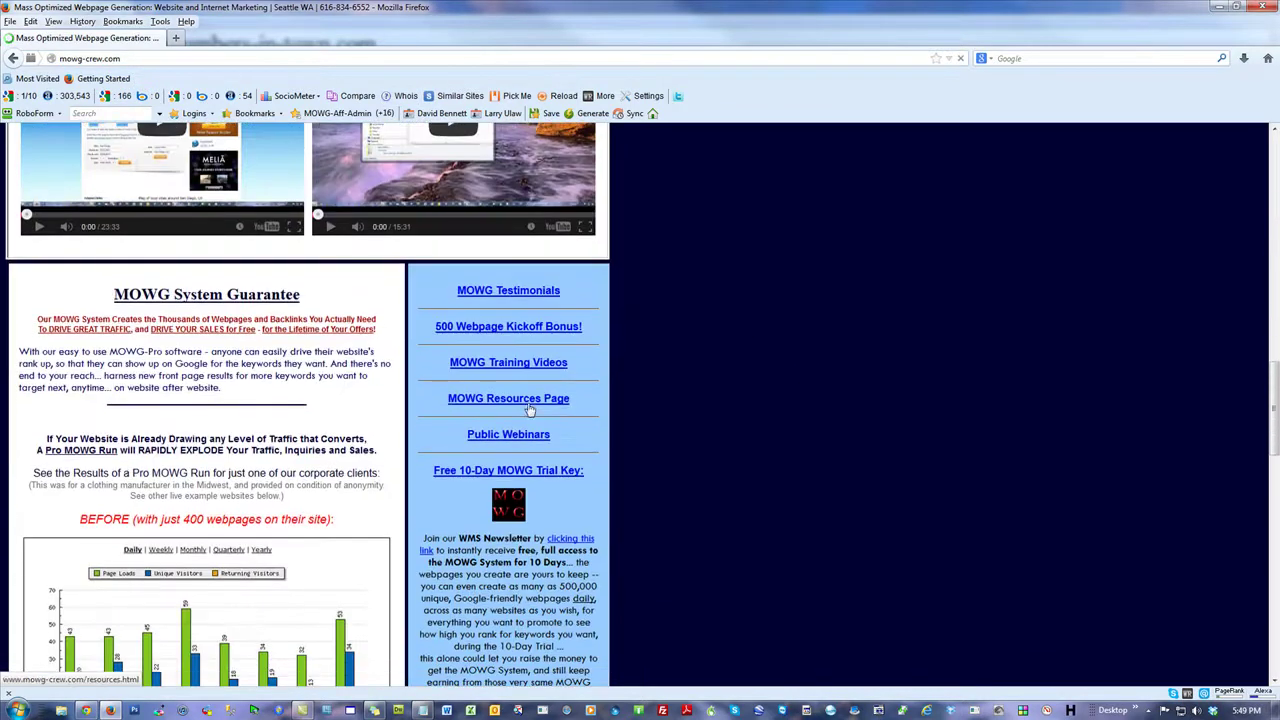
drag(580, 400, 458, 402)
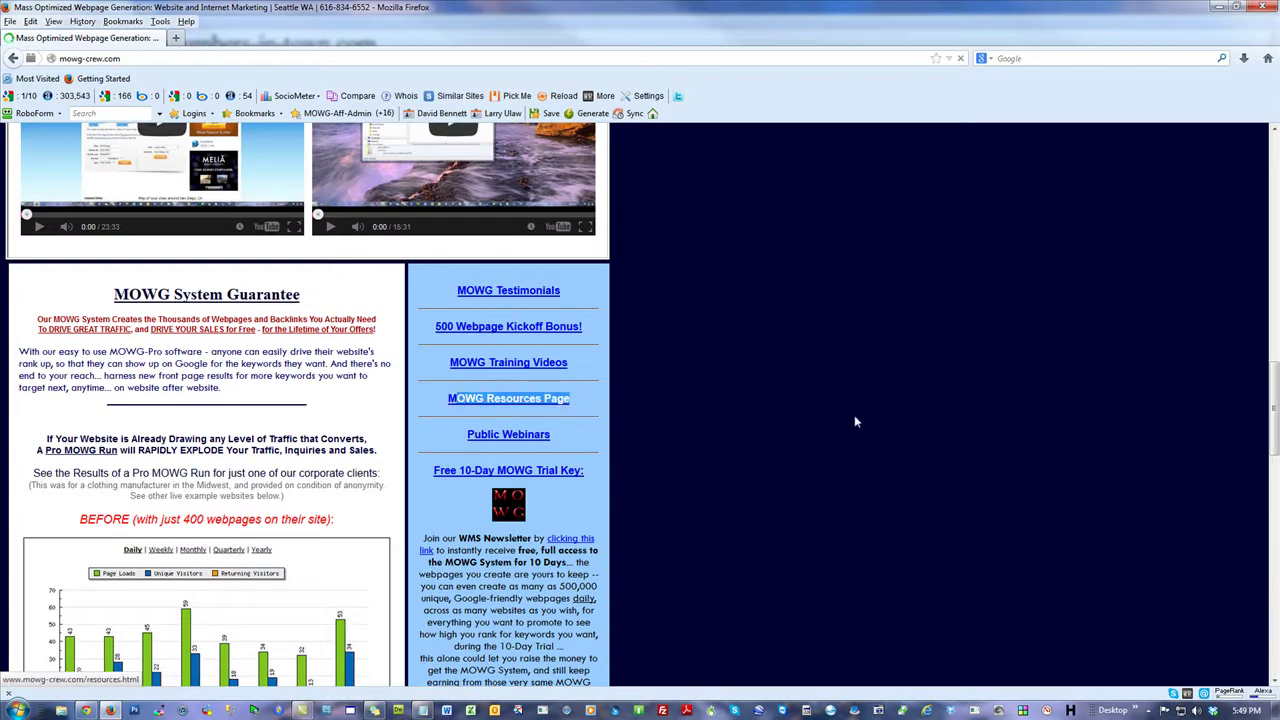
click(508, 400)
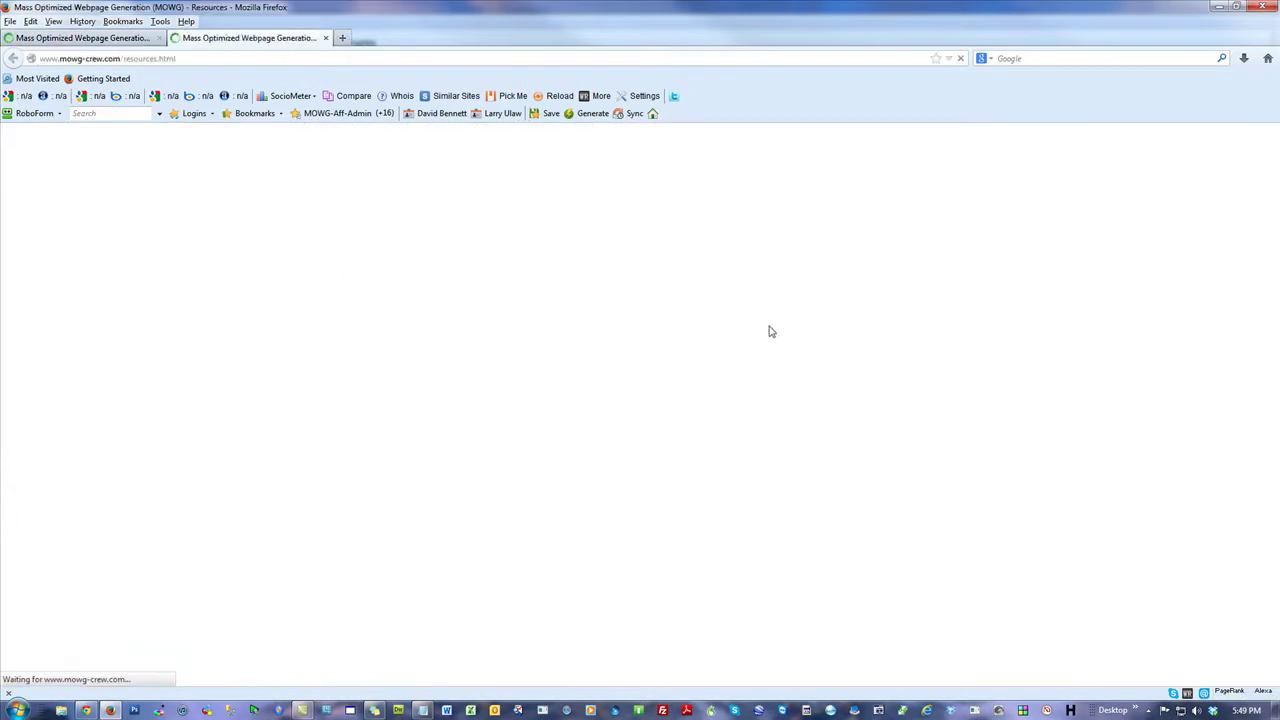
double_click(47, 258)
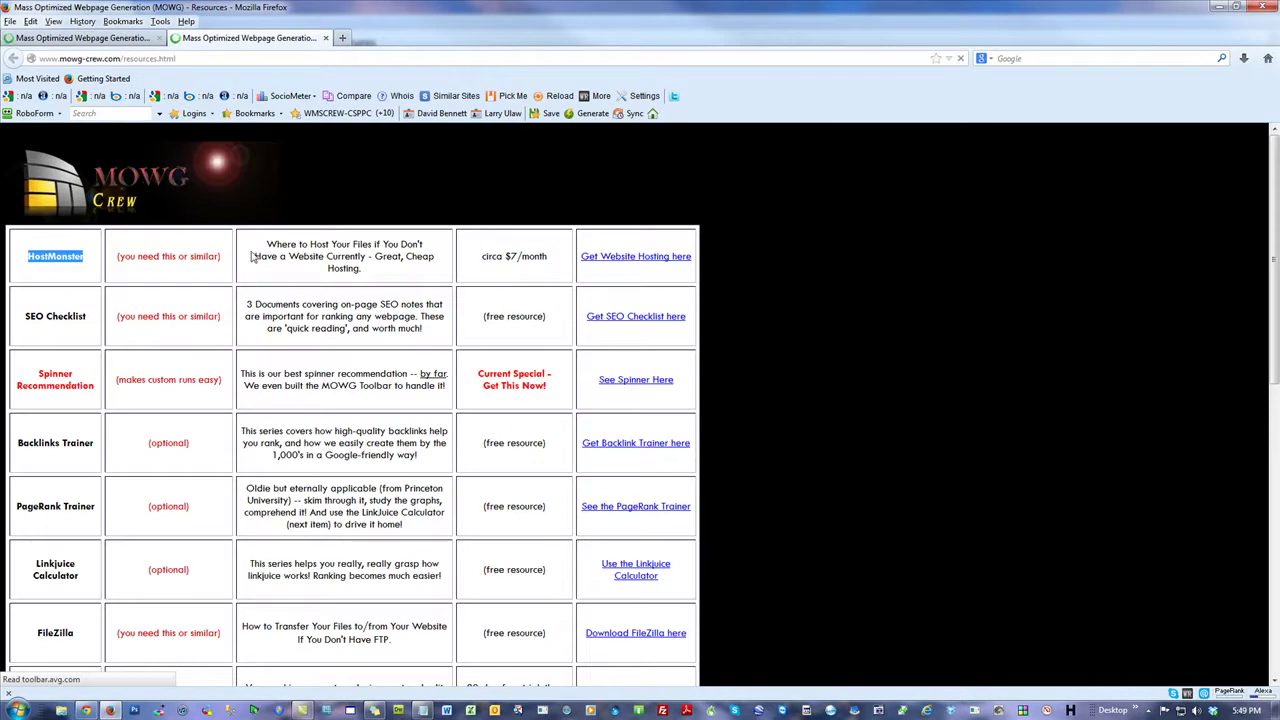
click(668, 257)
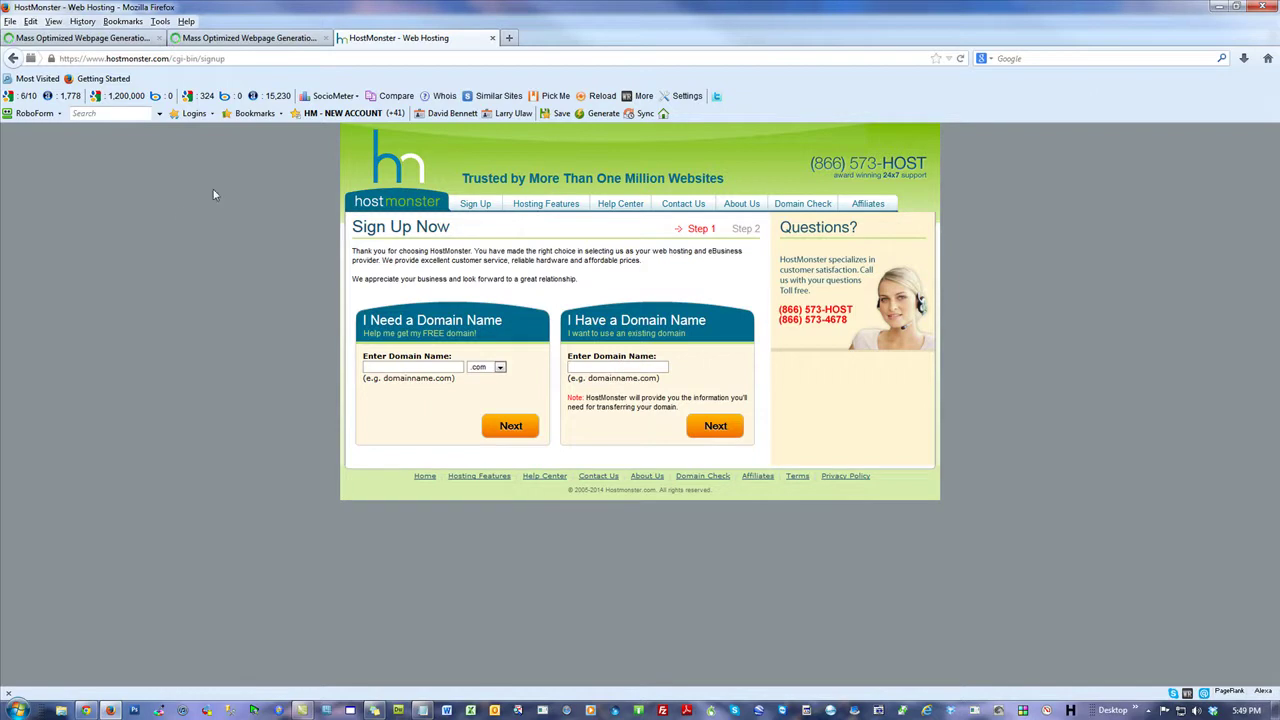
click(492, 38)
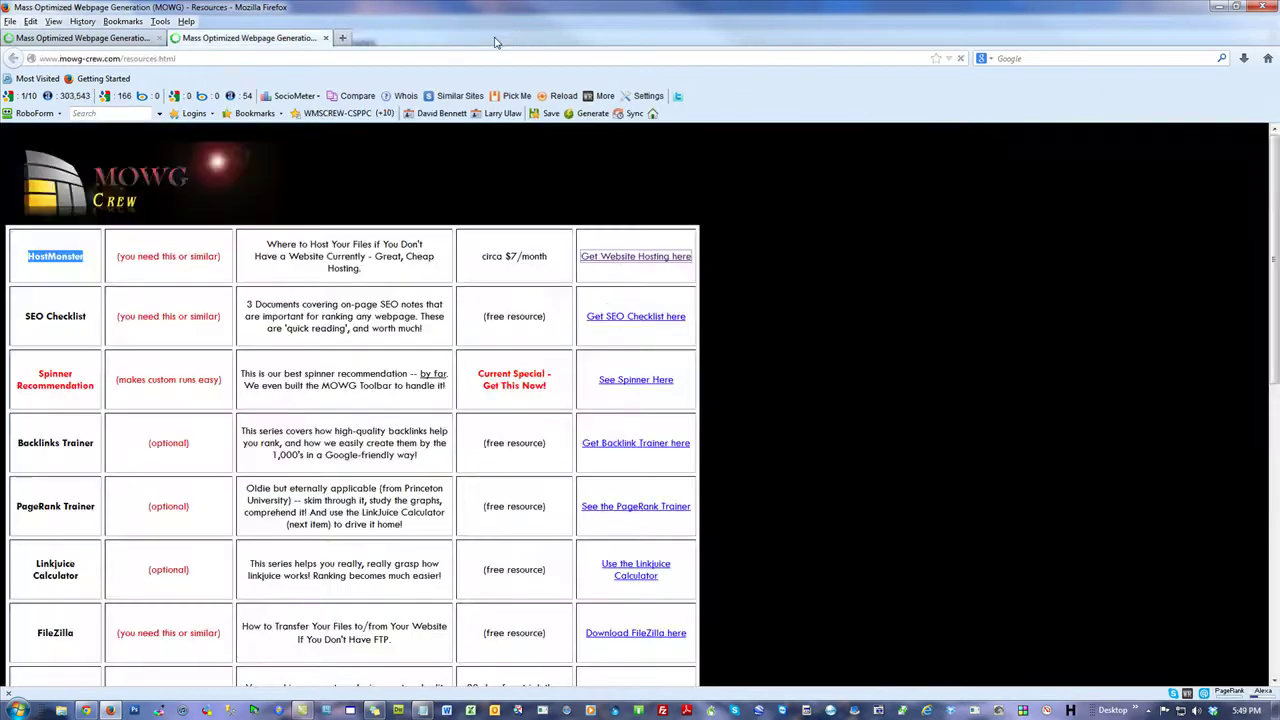
click(140, 58)
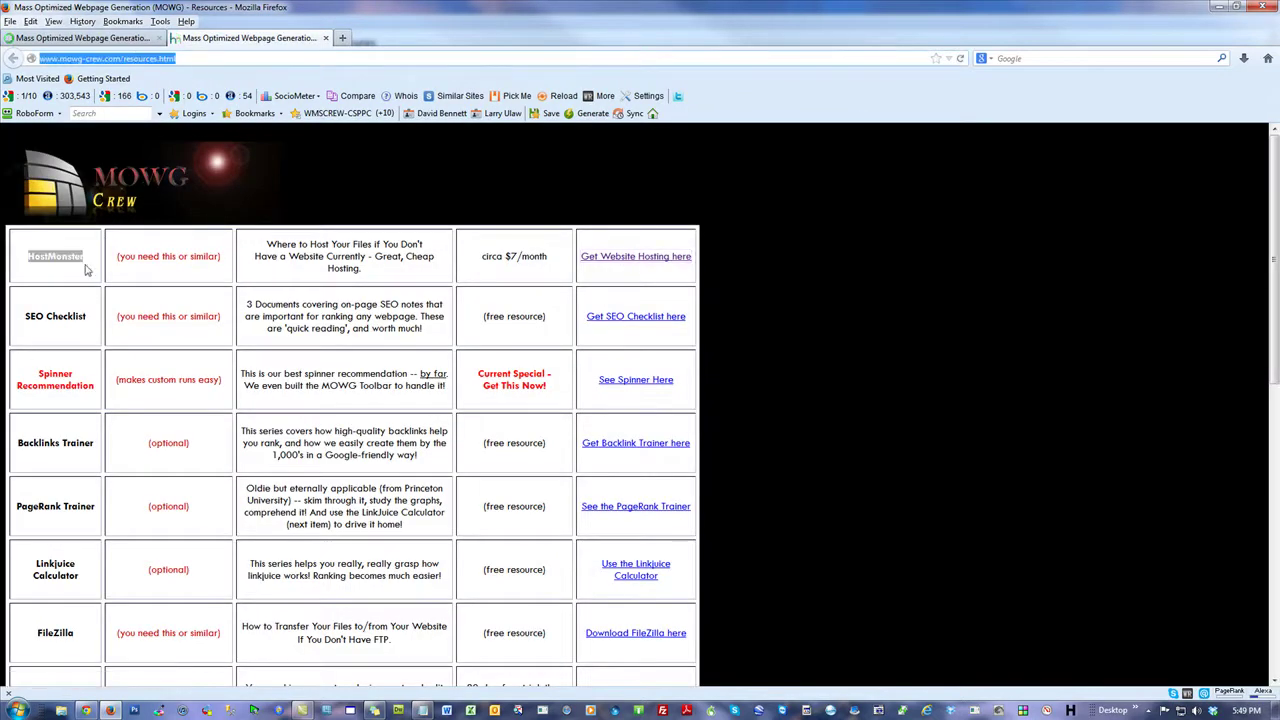
click(325, 38)
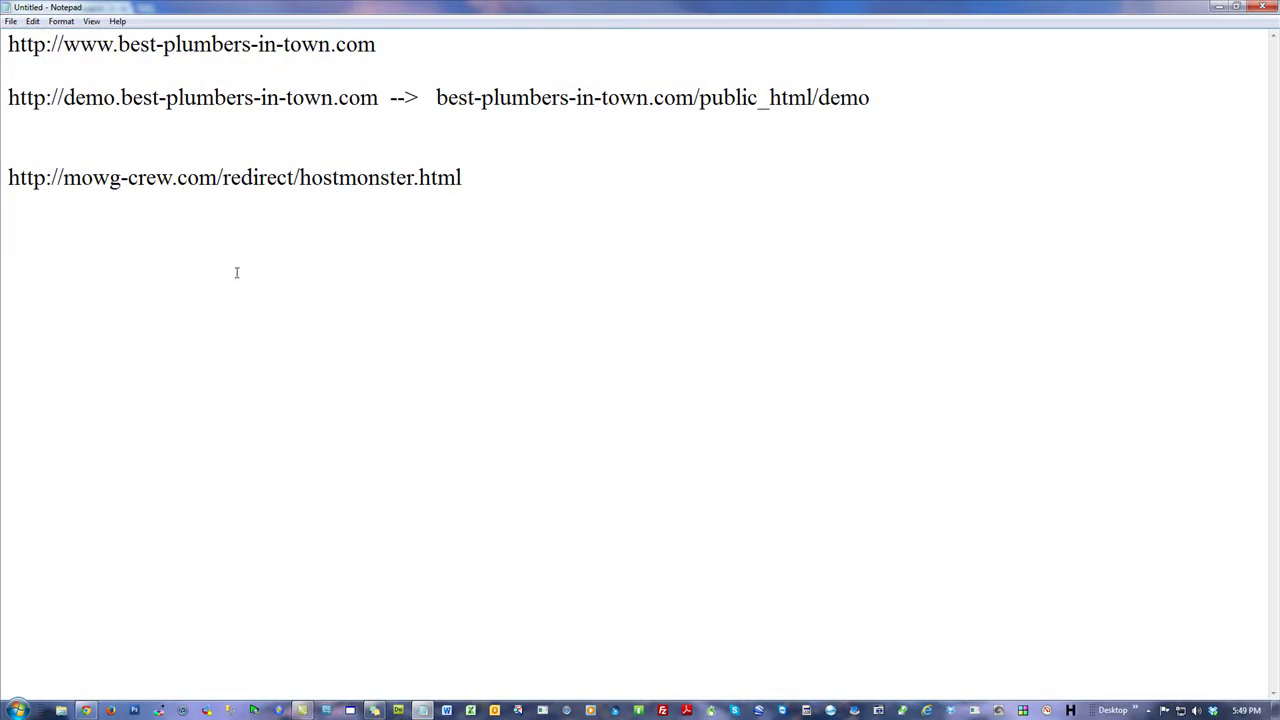
drag(116, 98, 65, 98)
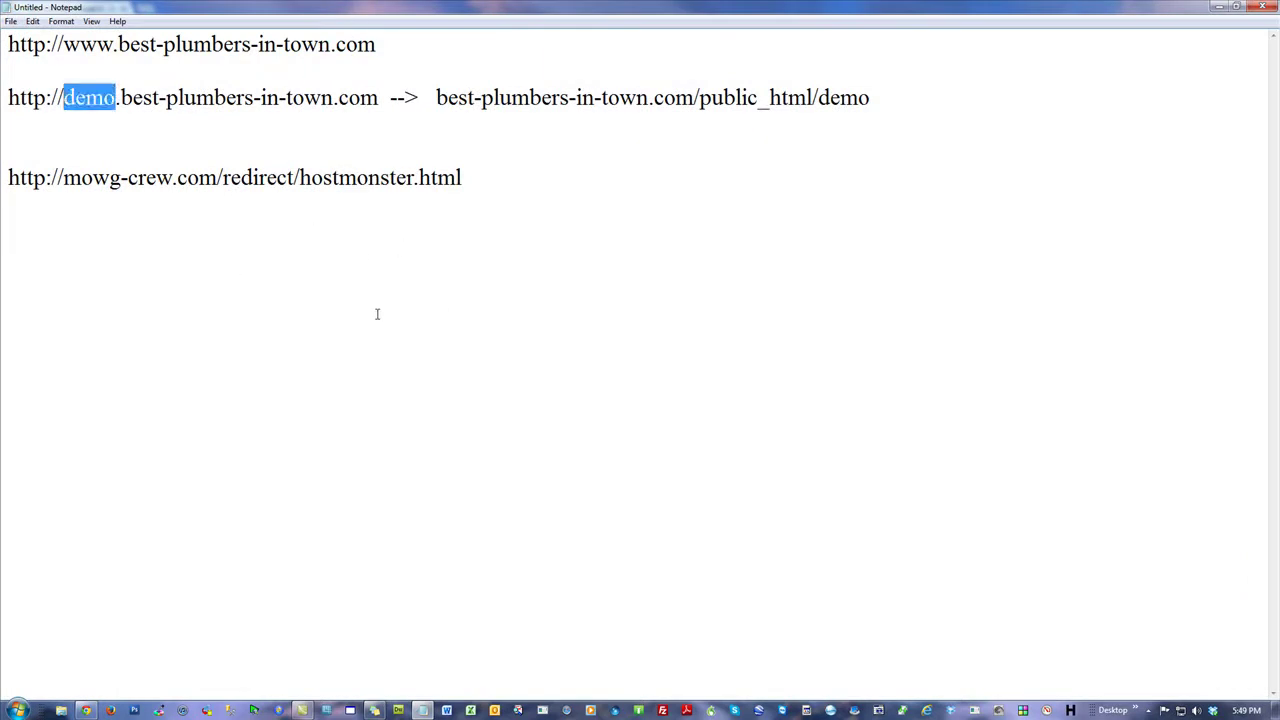
drag(376, 44, 6, 44)
click(634, 297)
double_click(368, 8)
click(1190, 320)
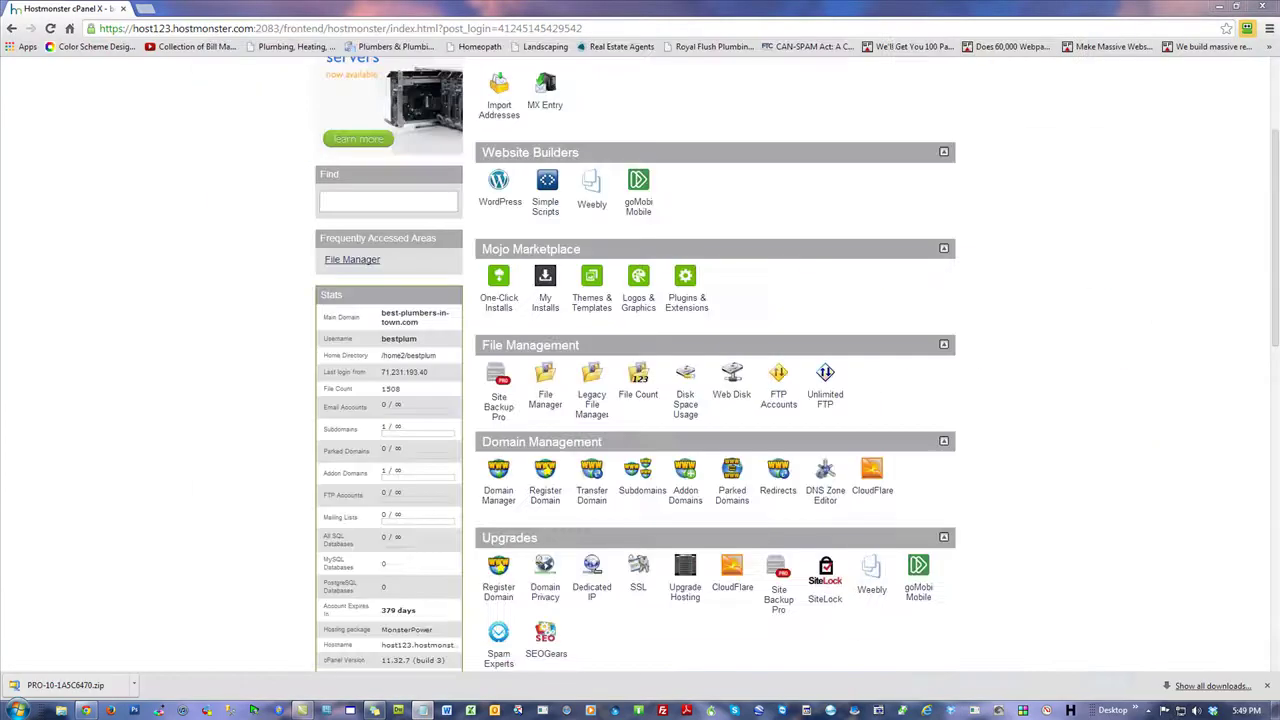
scroll(1100, 191, up, 2)
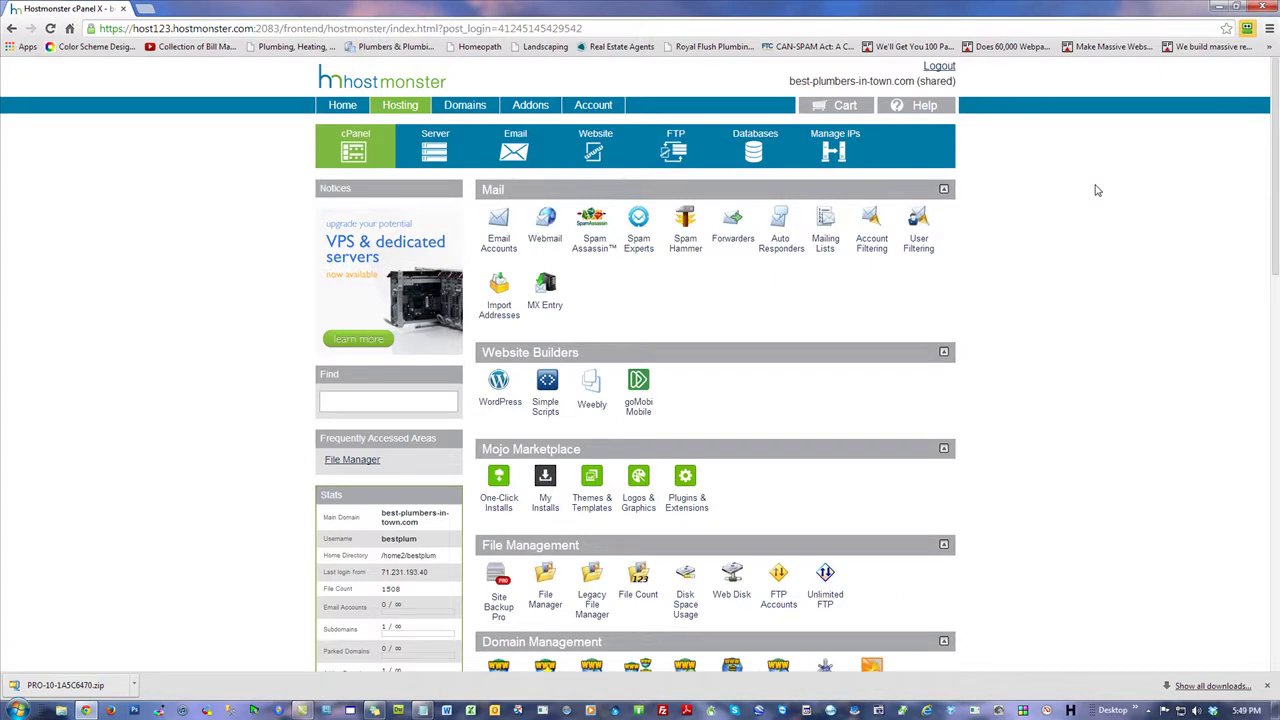
key(alt+Tab)
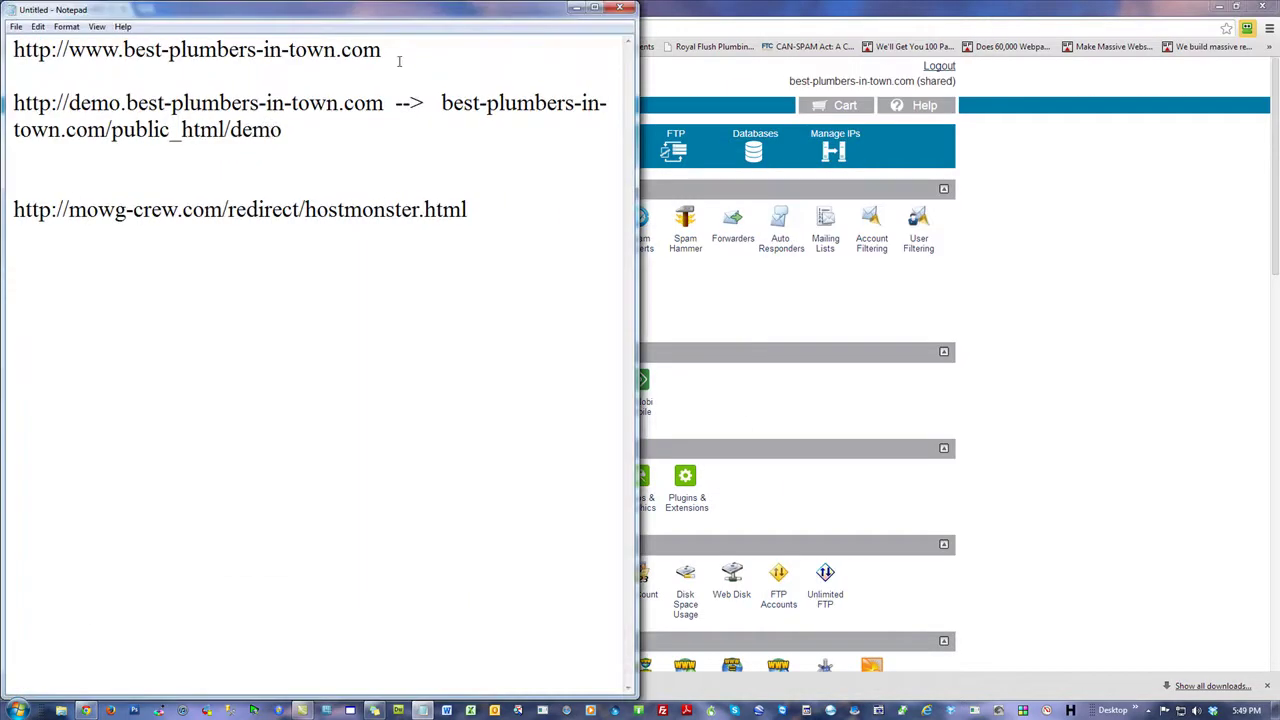
double_click(612, 9)
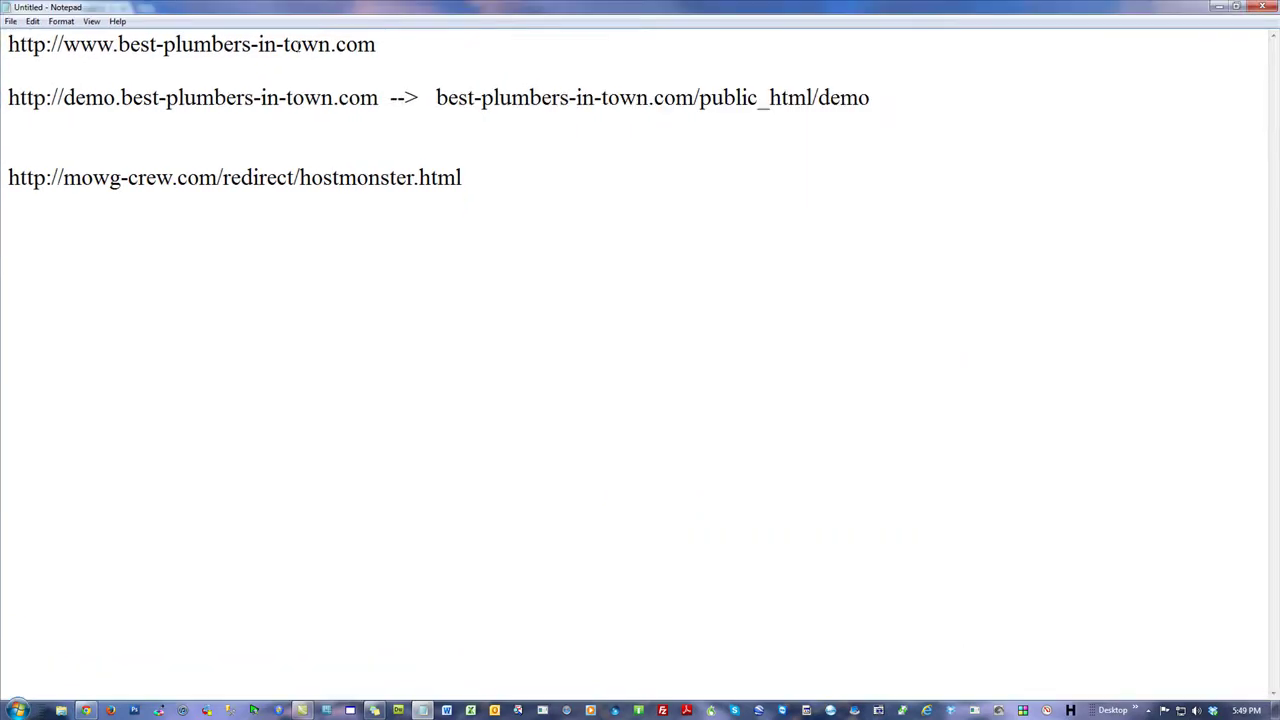
double_click(398, 38)
key(ctrl+c)
Add a best-plumbers-in-town.com/papa-plumber line at the end of the notes.
click(809, 471)
key(ctrl+v)
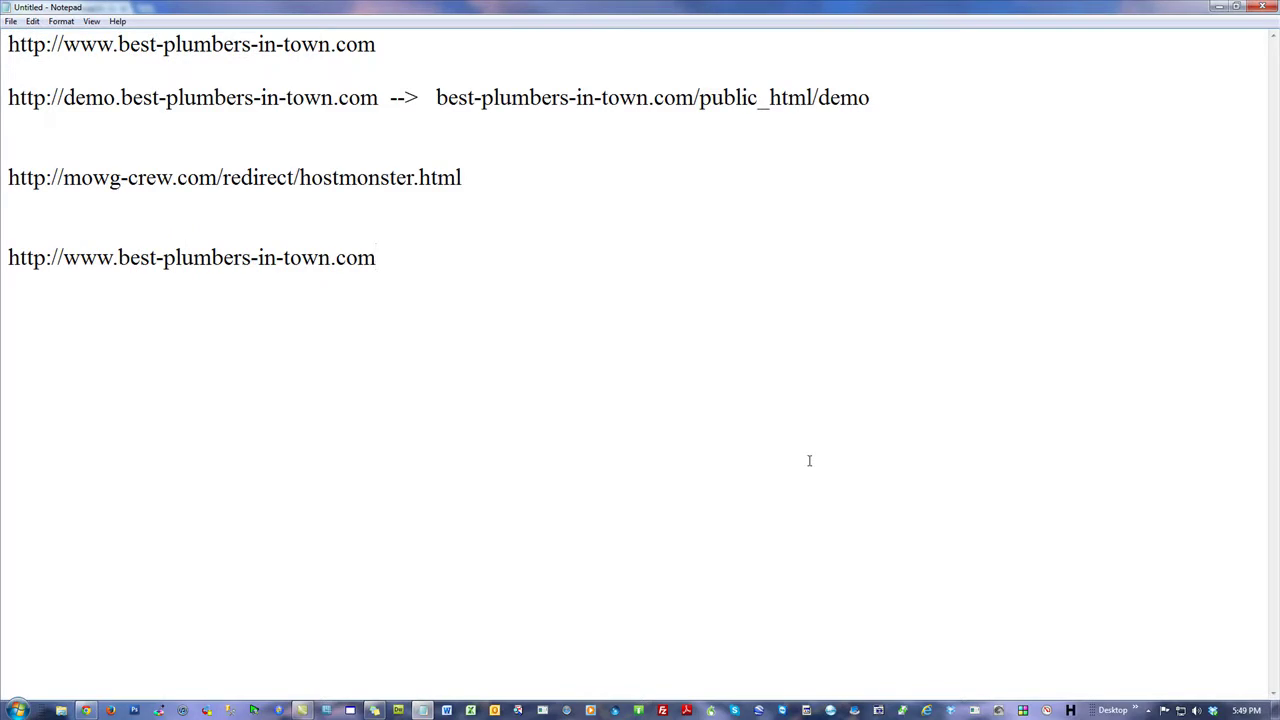
text(/papg)
key(BackSpace)
text(a-pl)
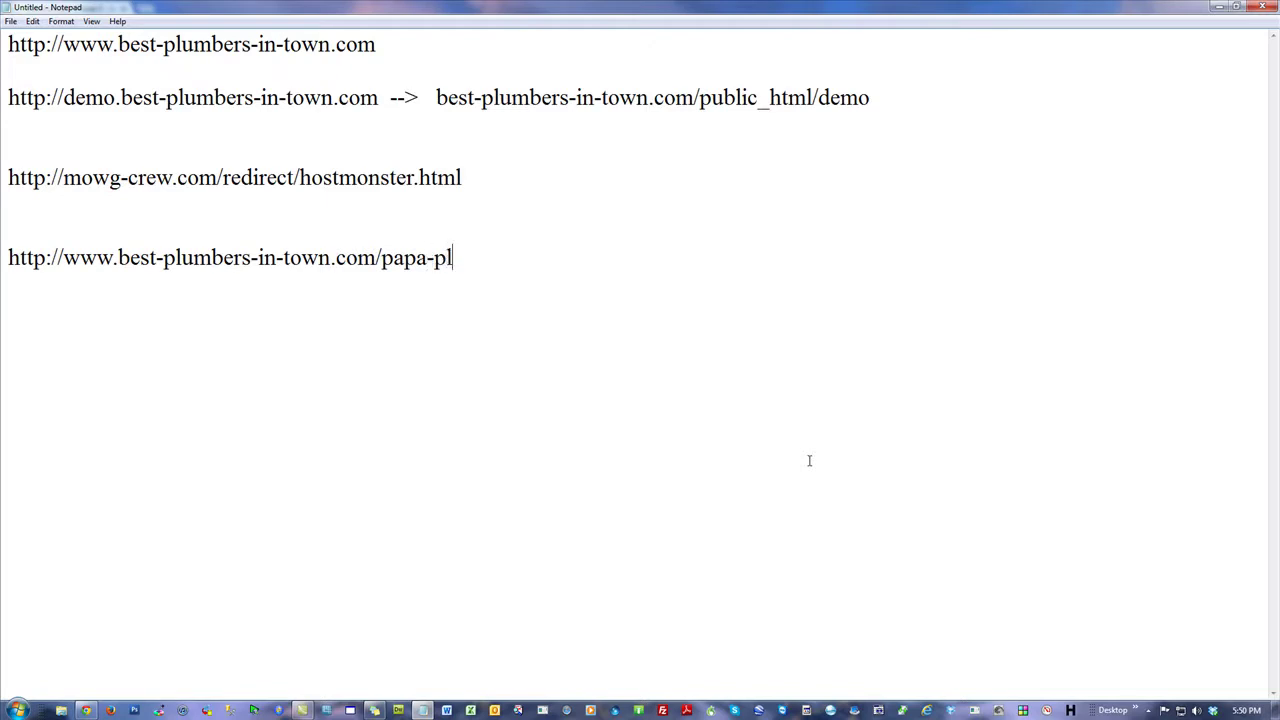
text(umber)
key(Return)
key(Return)
Change that line's papa-plumber to royal-plumbing.
drag(537, 251, 8, 230)
click(278, 300)
drag(516, 258, 382, 258)
click(395, 433)
drag(427, 258, 396, 263)
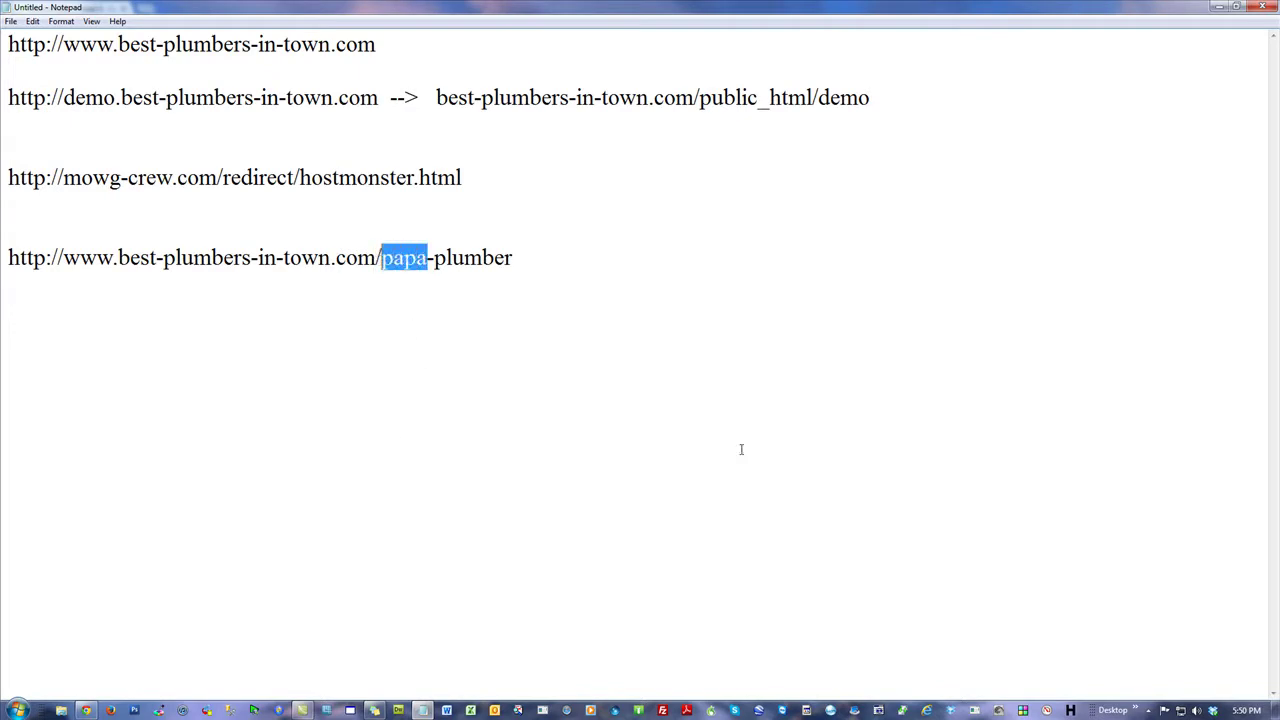
text(royal)
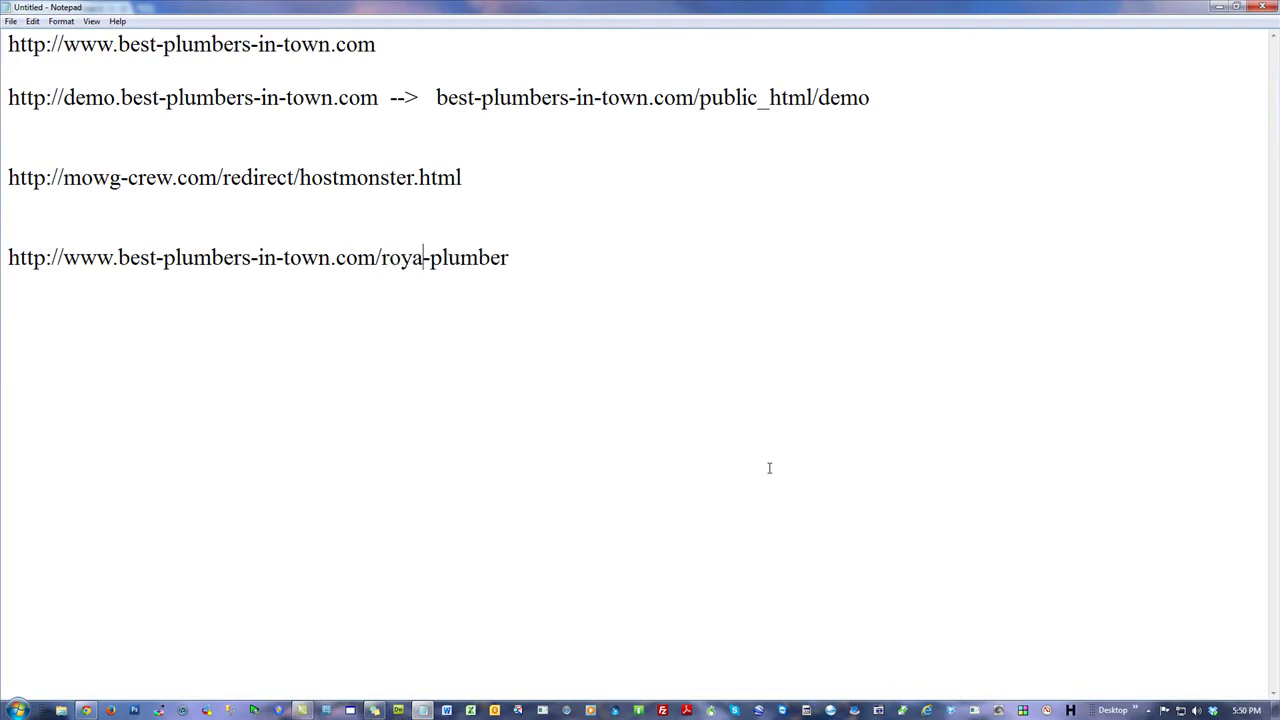
key(BackSpace)
key(BackSpace)
text(ing)
key(Return)
key(Return)
Add a best-plumbers-in-town.com/atlanta-plumber line below it.
drag(382, 258, 6, 258)
key(ctrl+c)
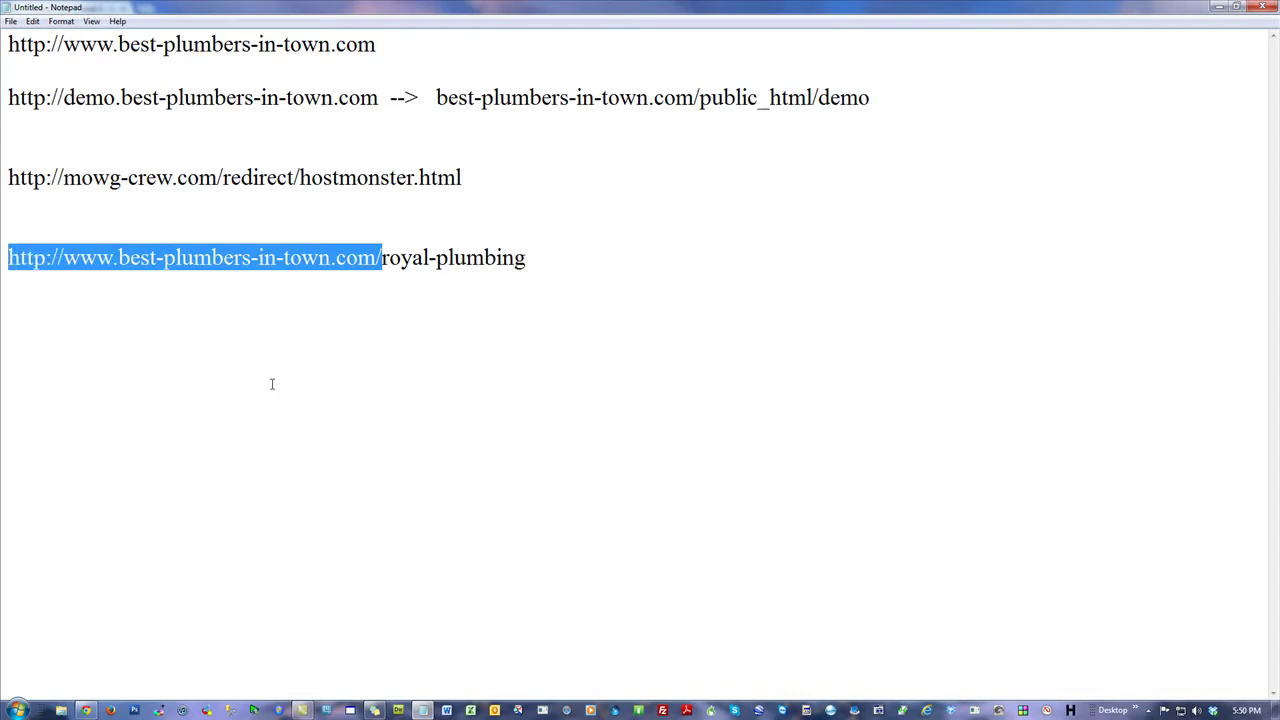
click(305, 406)
key(ctrl+v)
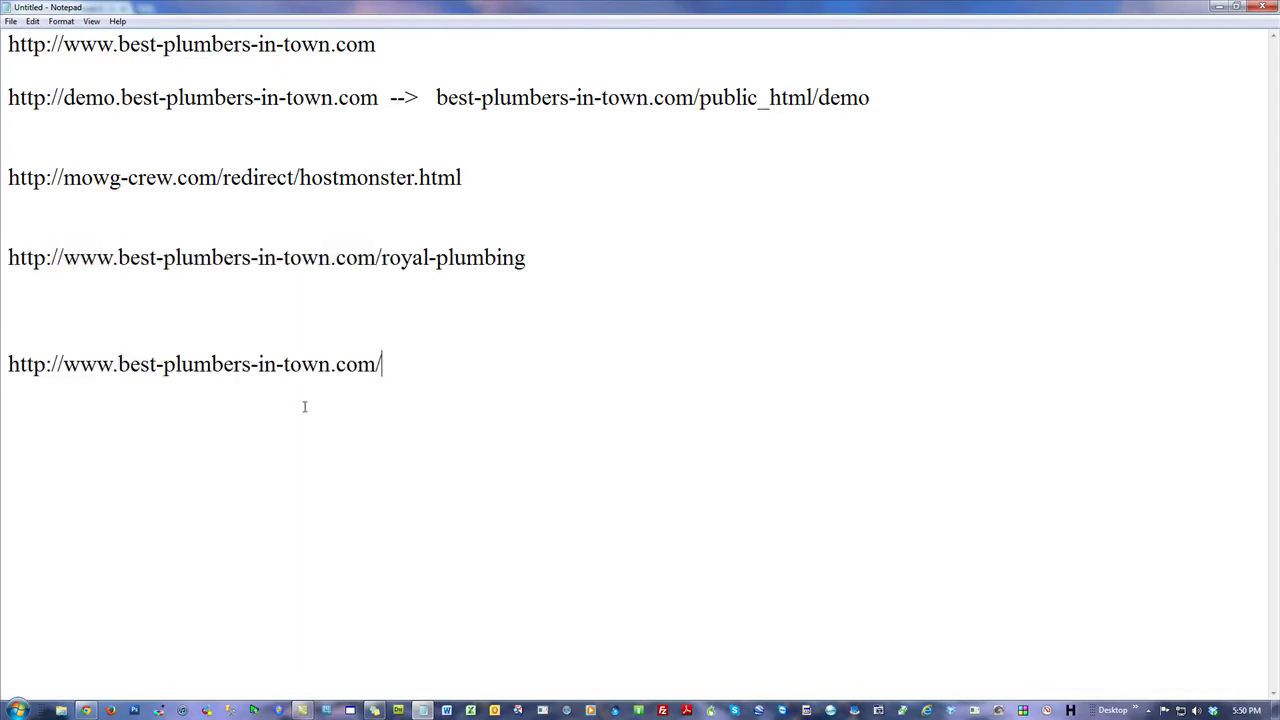
text(atlanta-plumber)
key(Return)
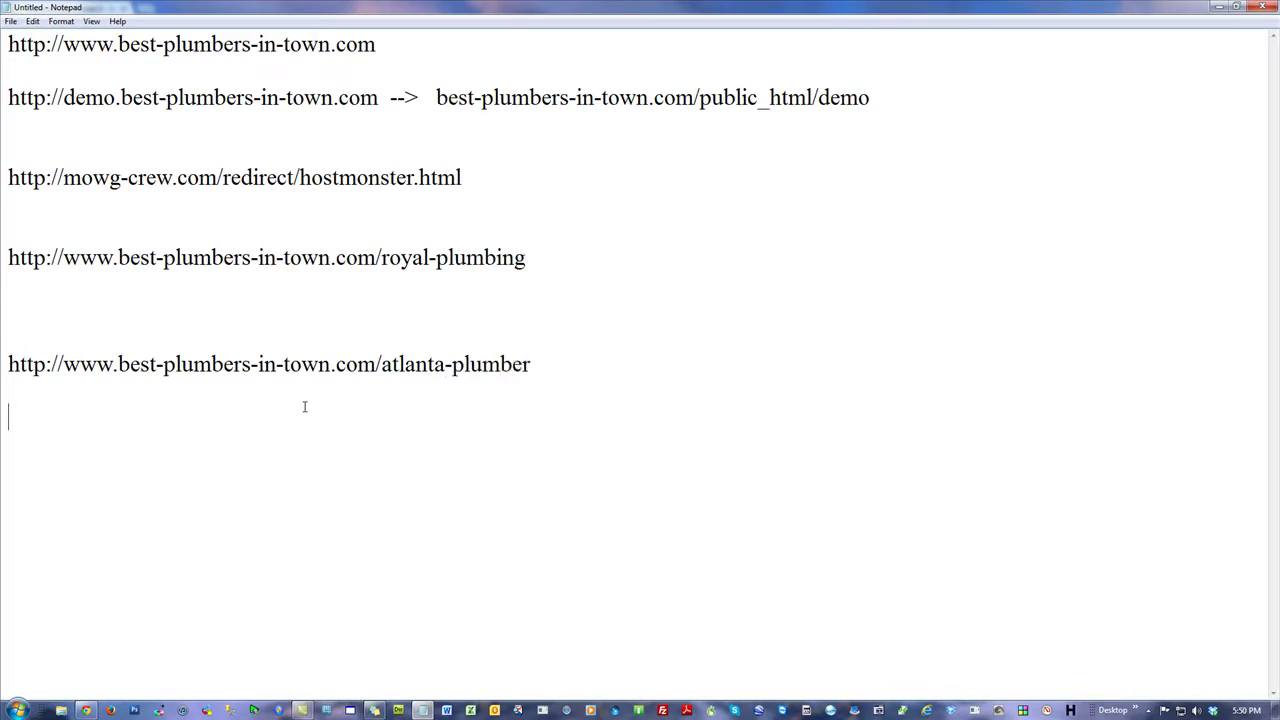
Duplicate the atlanta-plumber line and change the copy to chicago-plumber.
click(586, 360)
drag(586, 360, 6, 364)
key(ctrl+c)
click(301, 465)
key(ctrl+v)
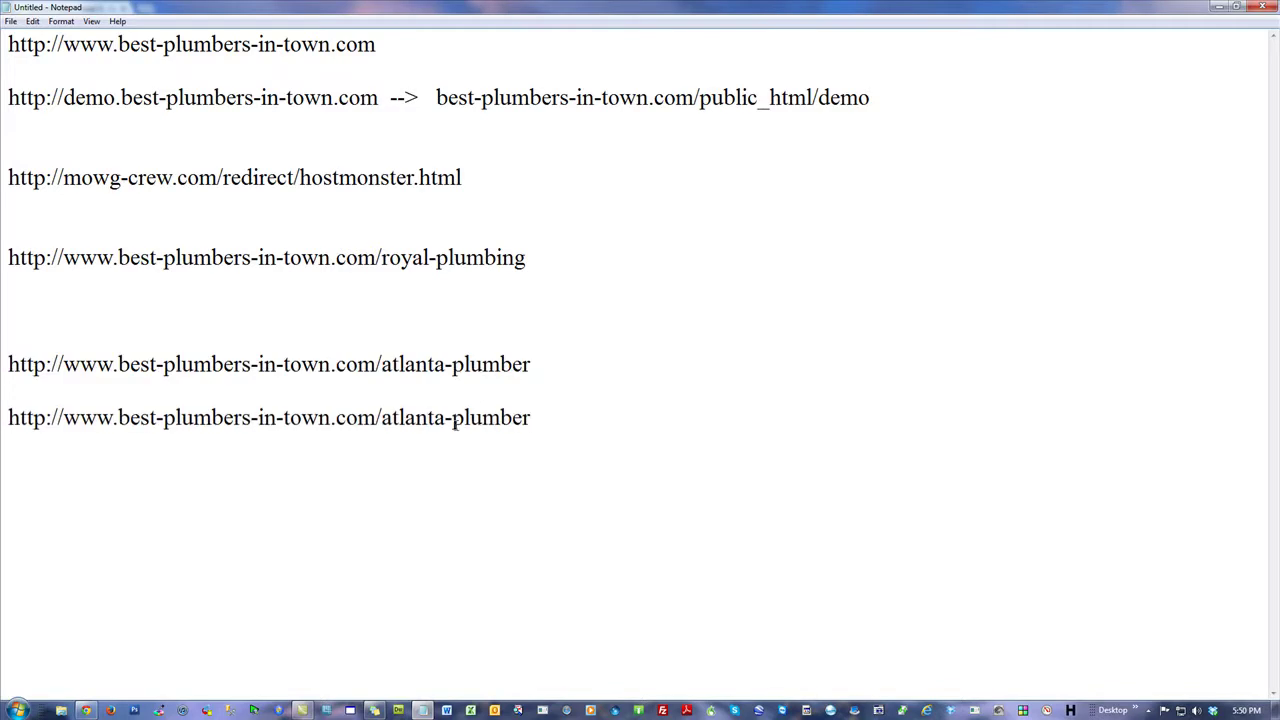
drag(446, 418, 381, 418)
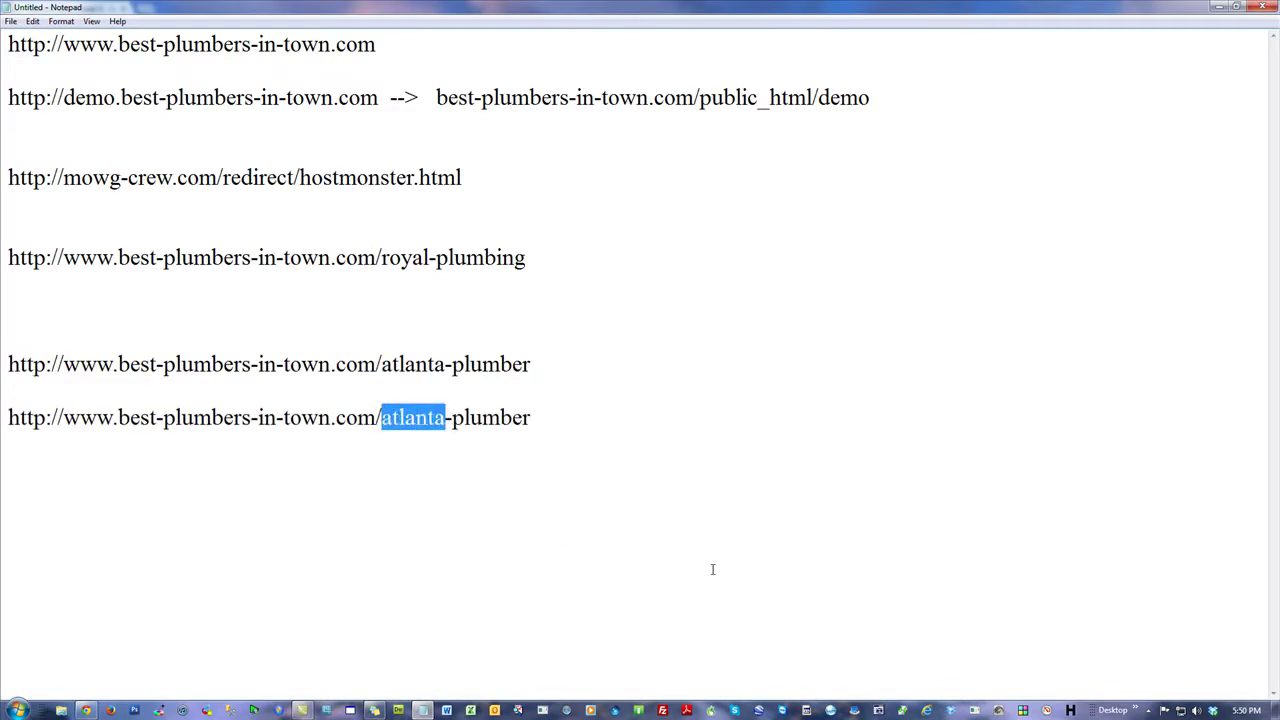
text(chicago)
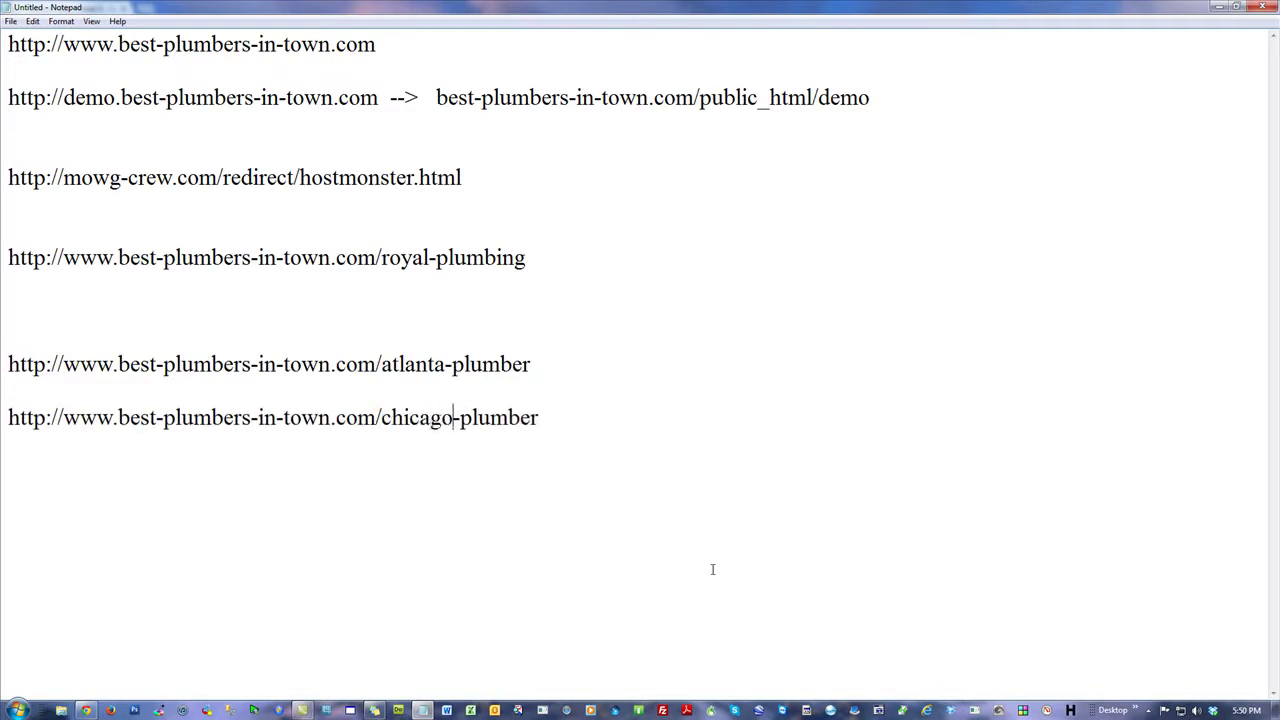
Add blank lines below the URLs, highlight the main site URL, then rest on the last line.
key(End)
key(shift+Left)
key(End)
key(Return)
key(Return)
drag(537, 372, 208, 418)
key(Down)
key(Down)
drag(400, 44, 3, 50)
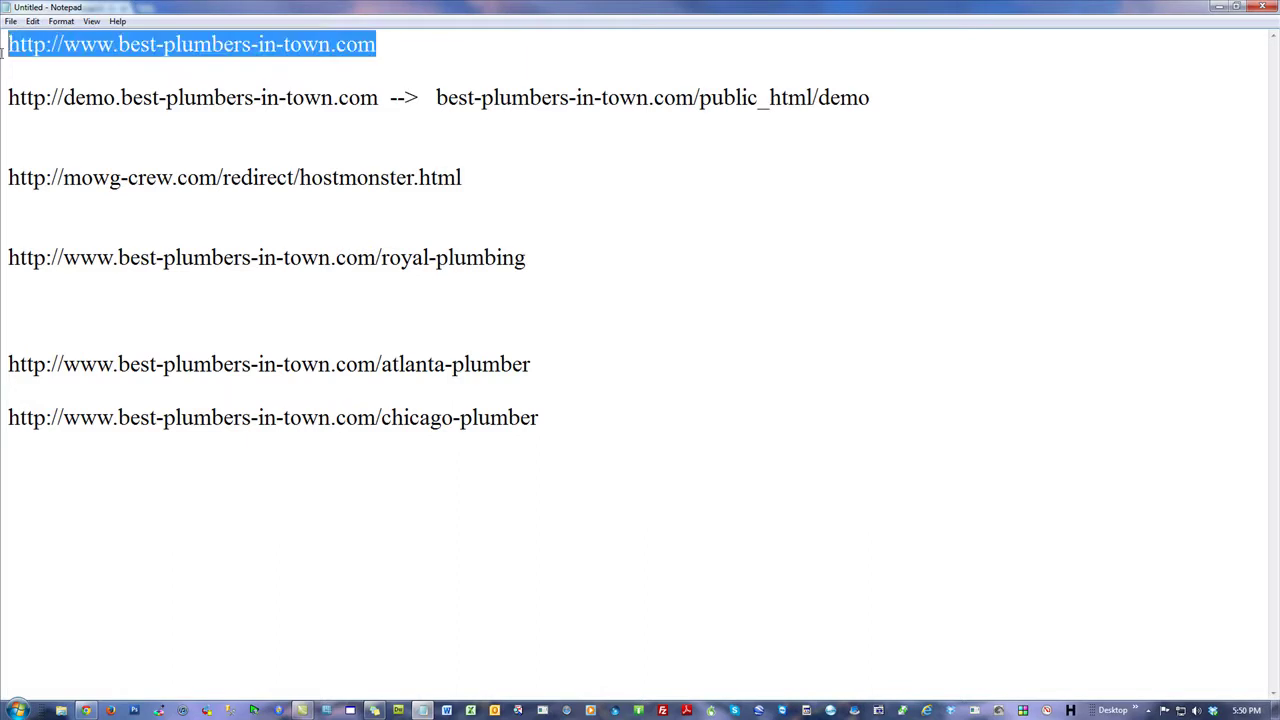
click(392, 495)
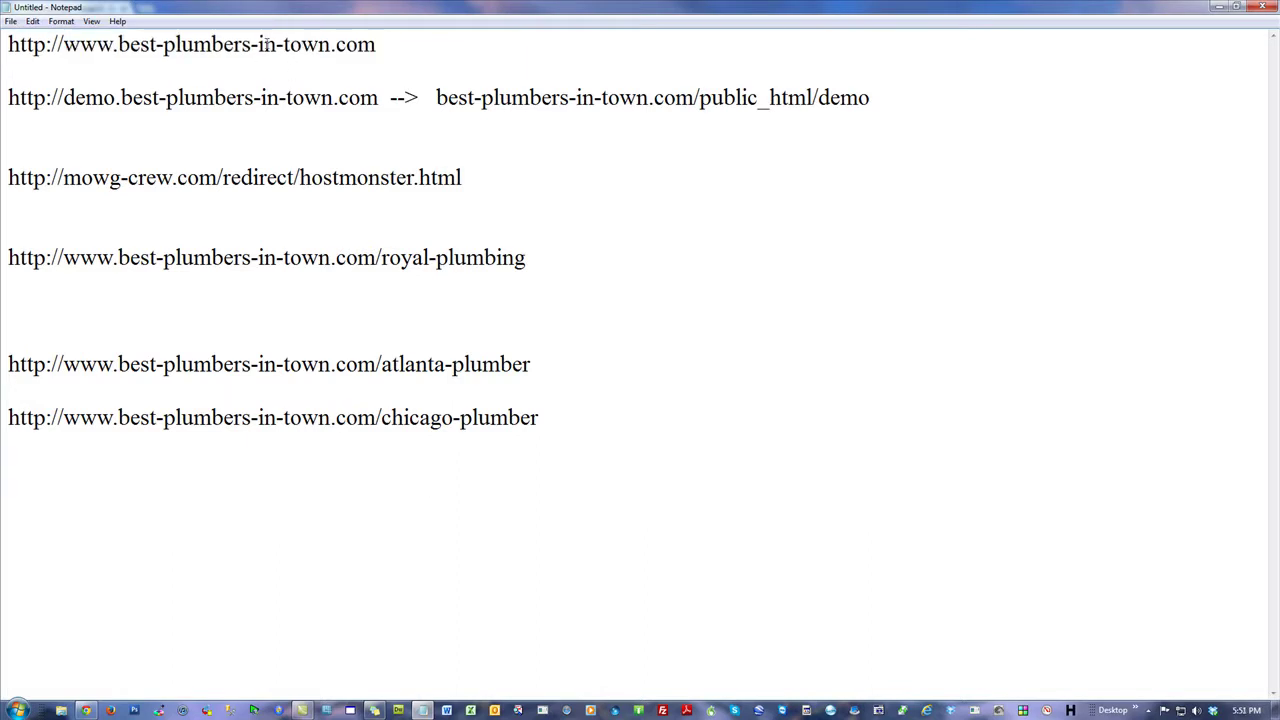
Open cPanel's MySQL Databases page and point out that no databases exist.
key(alt+Tab)
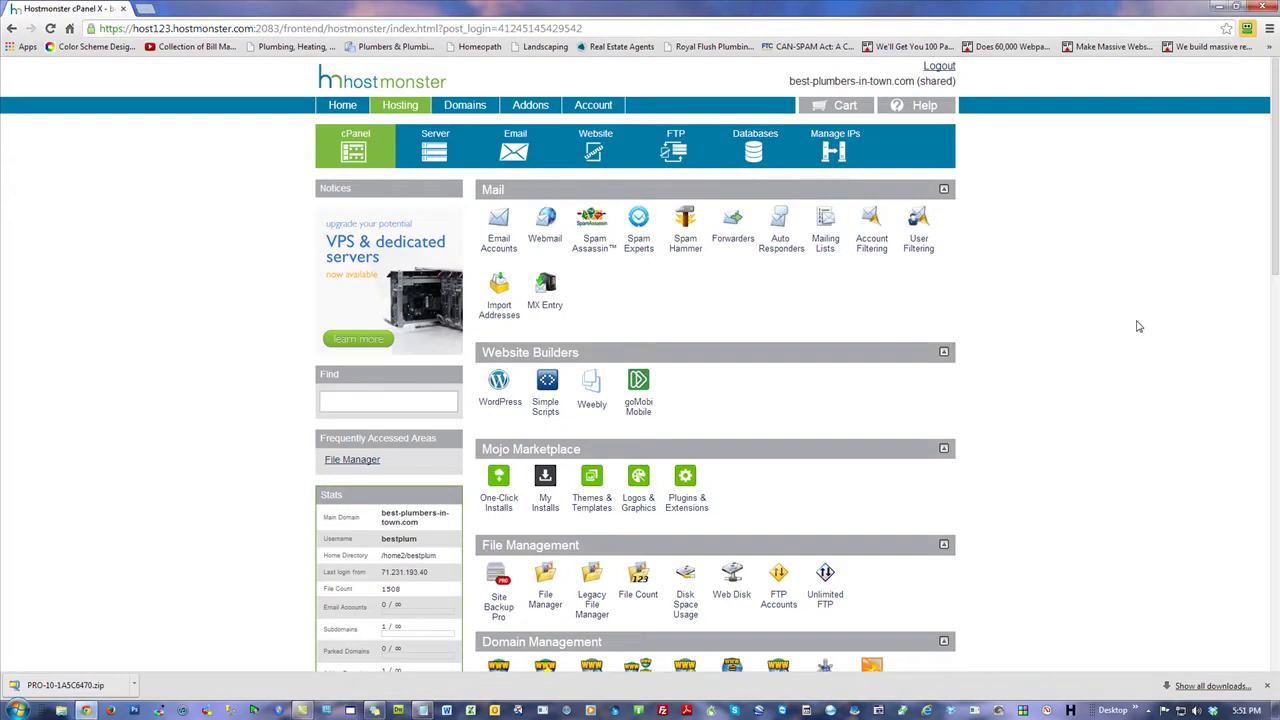
click(757, 147)
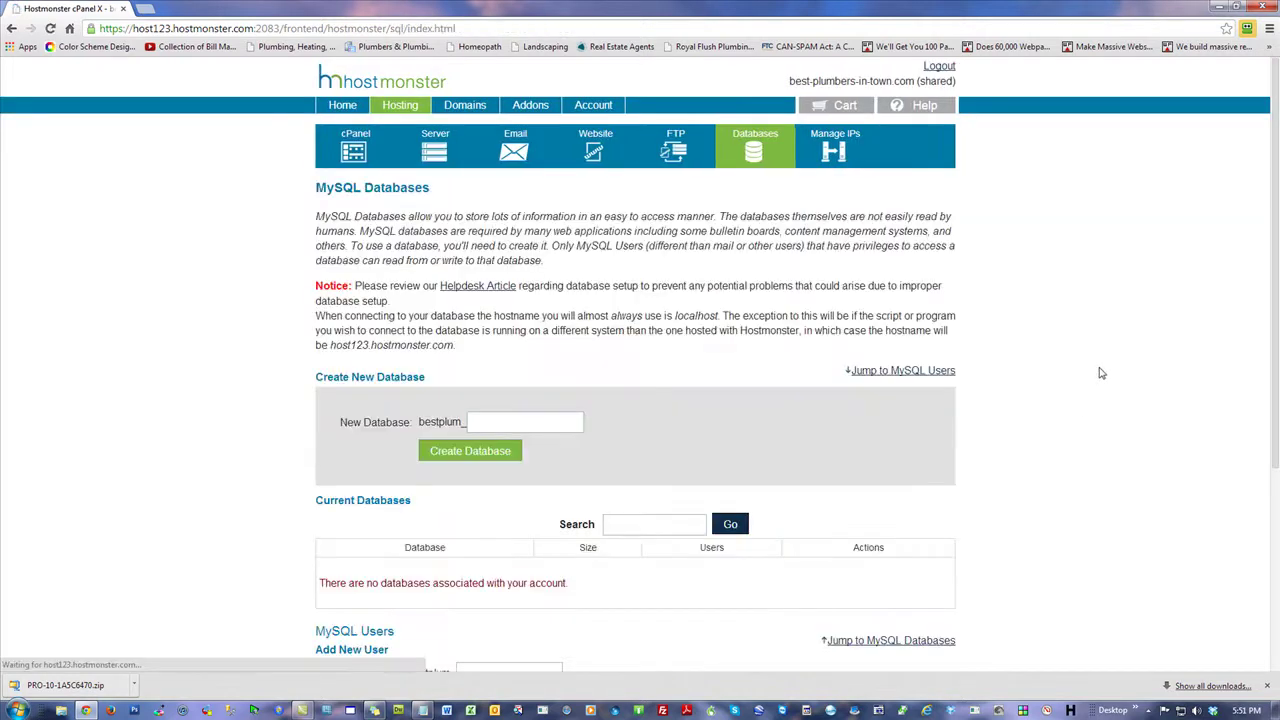
scroll(1097, 372, down, 3)
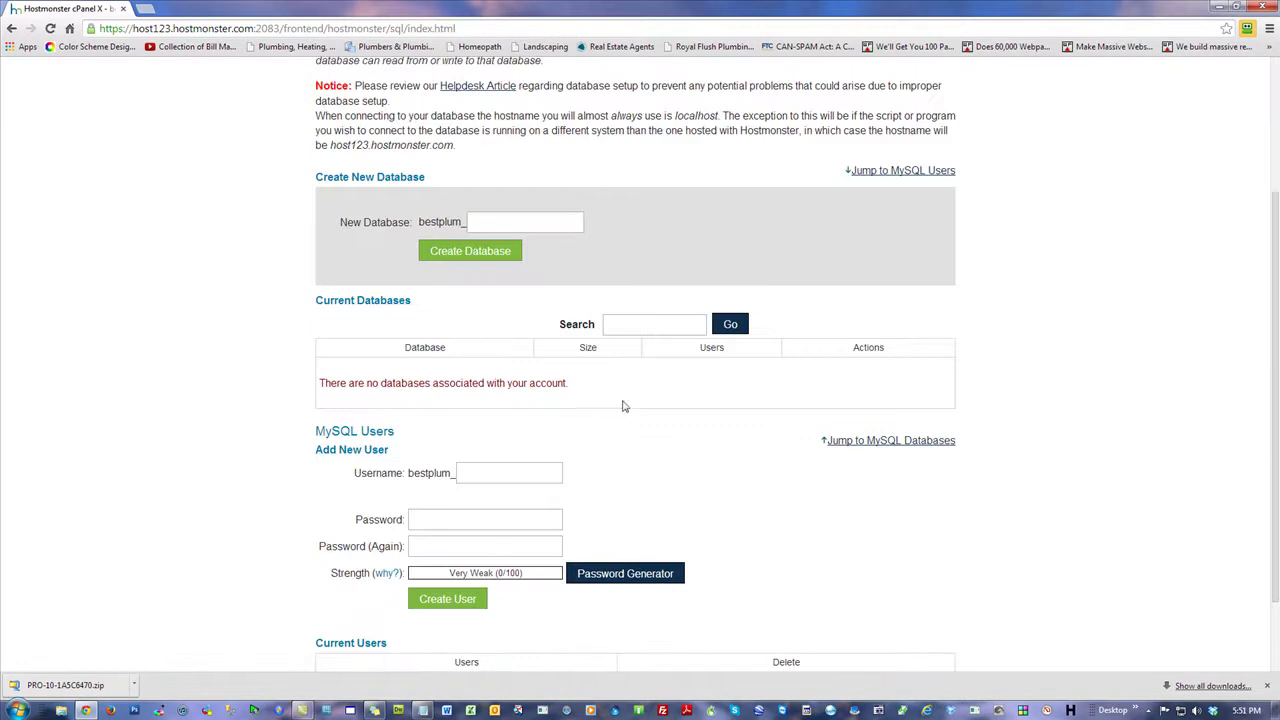
drag(572, 383, 200, 331)
click(200, 333)
Point out the Create New Database field and its bestplum_ name prefix.
drag(434, 178, 302, 172)
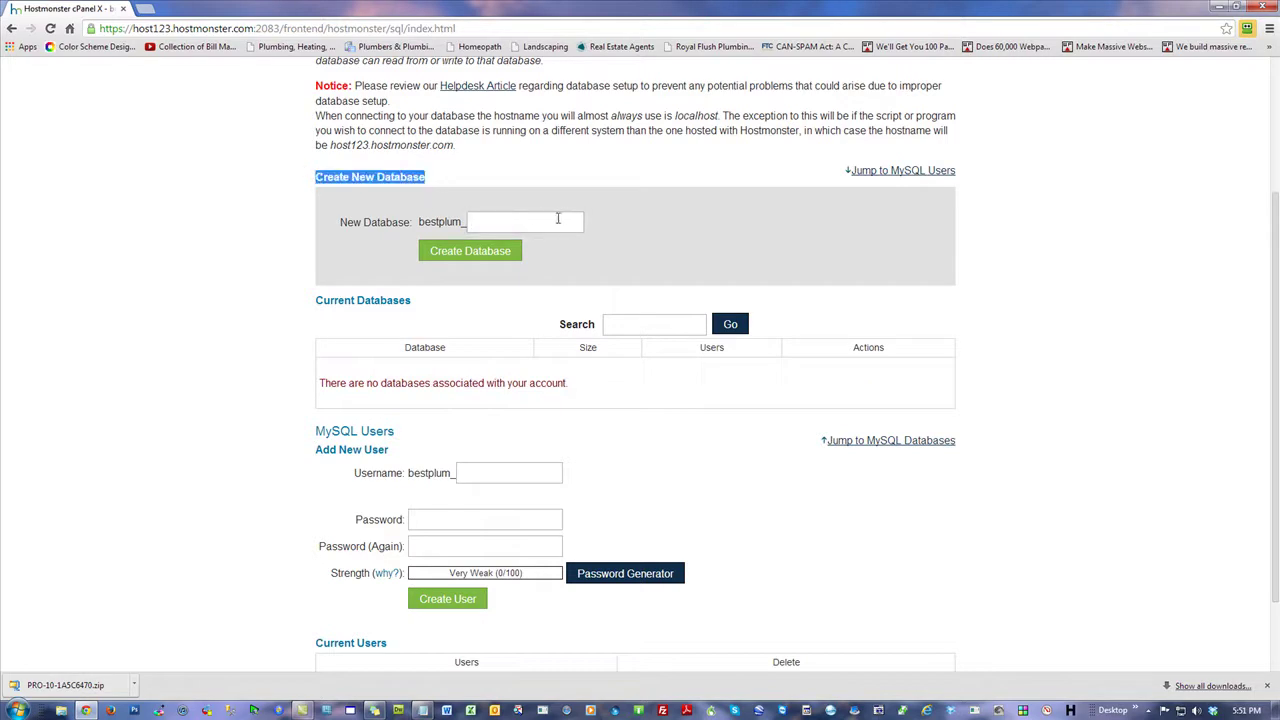
click(536, 222)
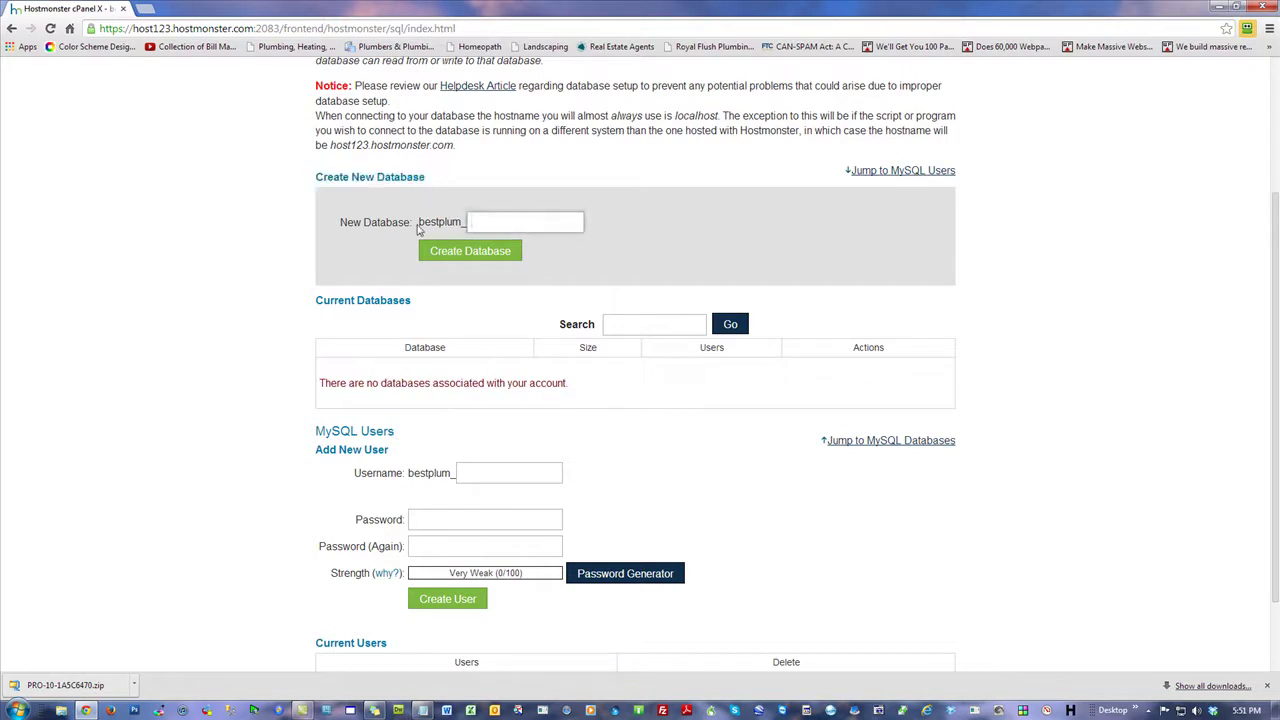
mouse_move(421, 222)
mouse_down()
mouse_move(468, 222)
mouse_move(418, 222)
mouse_up()
click(458, 221)
click(420, 222)
click(505, 221)
Point out the MySQL Users section and its note that no users exist.
drag(397, 427, 318, 418)
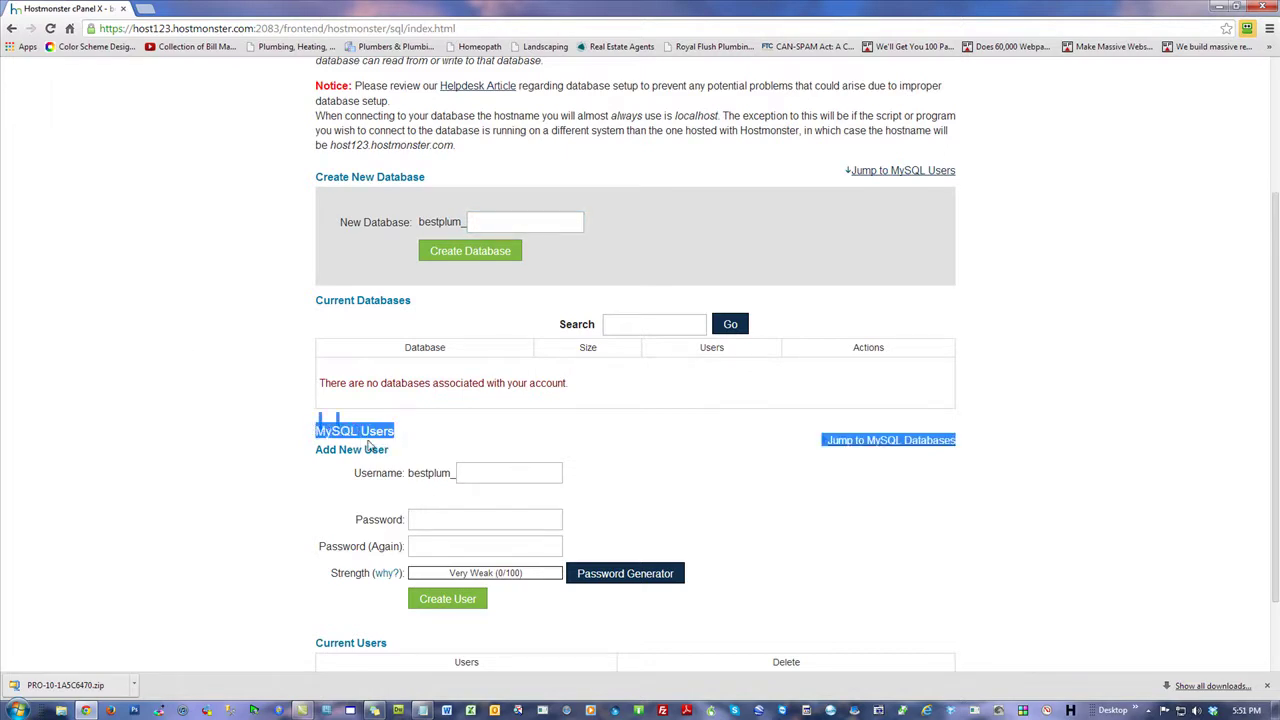
click(434, 497)
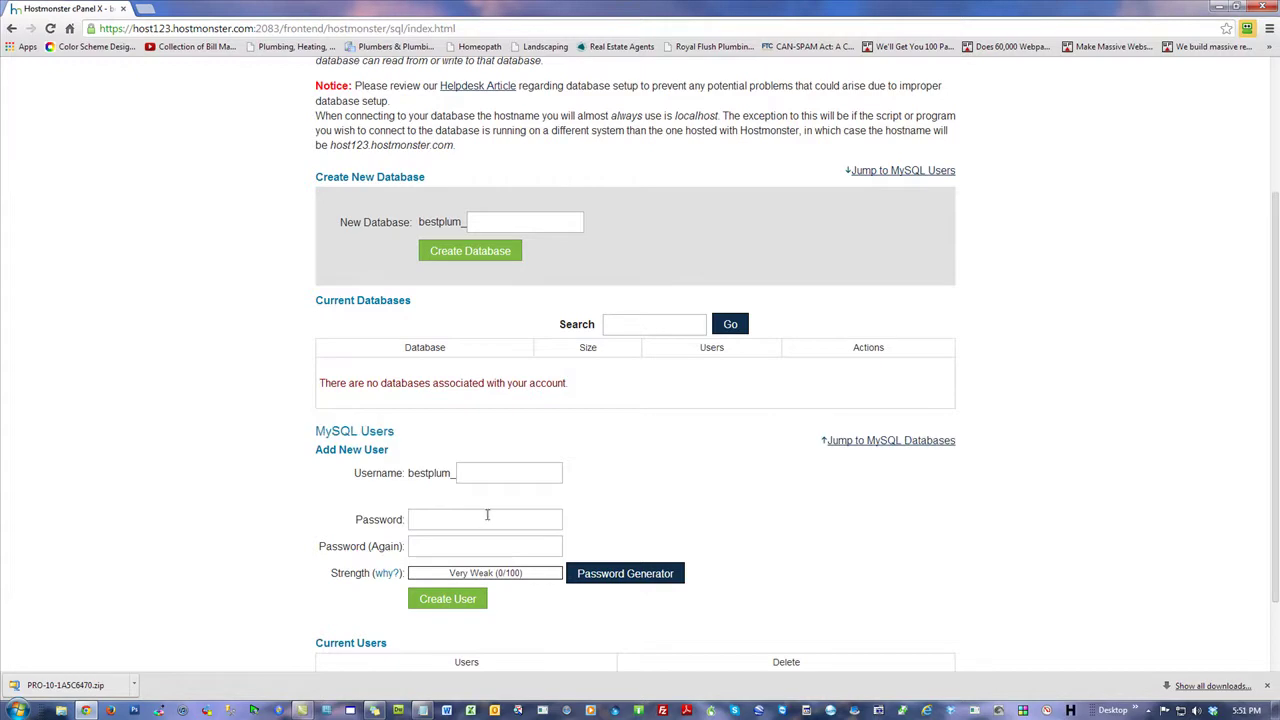
scroll(663, 514, down, 2)
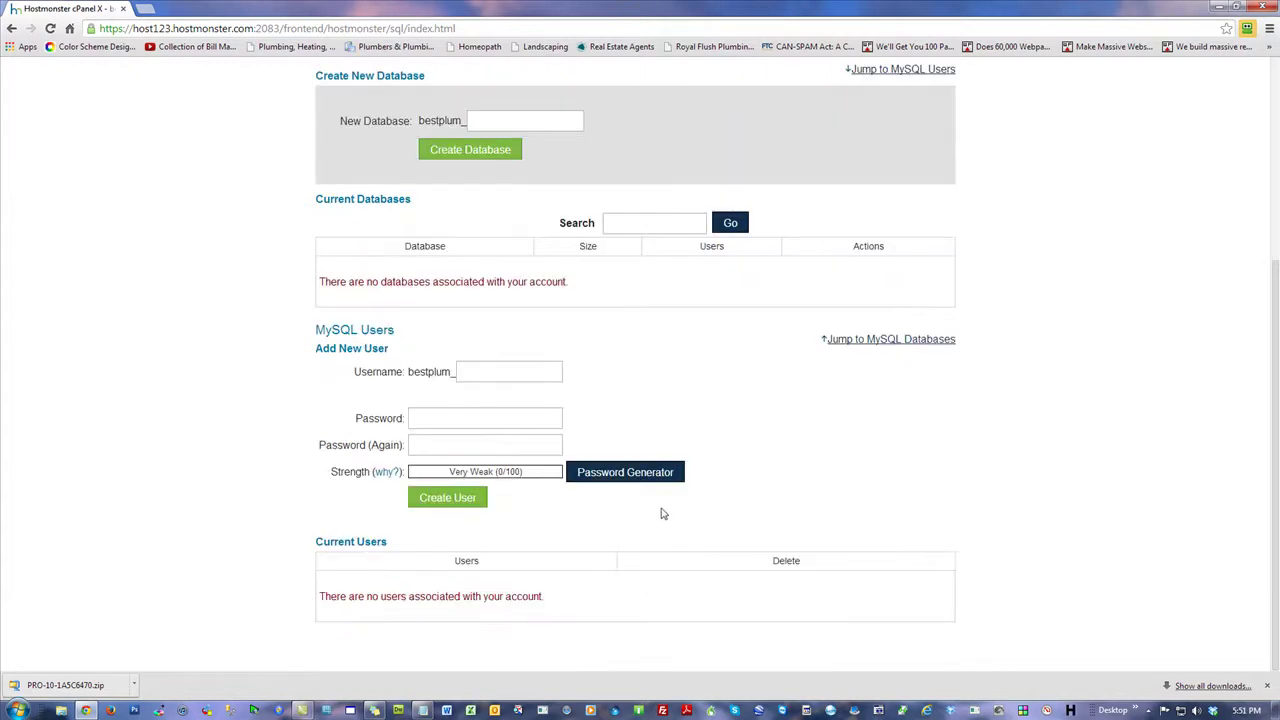
triple_click(341, 605)
click(466, 345)
Click through the new MySQL username and password fields, dismissing the saved suggestions.
click(478, 371)
click(492, 371)
click(452, 420)
click(497, 376)
click(497, 376)
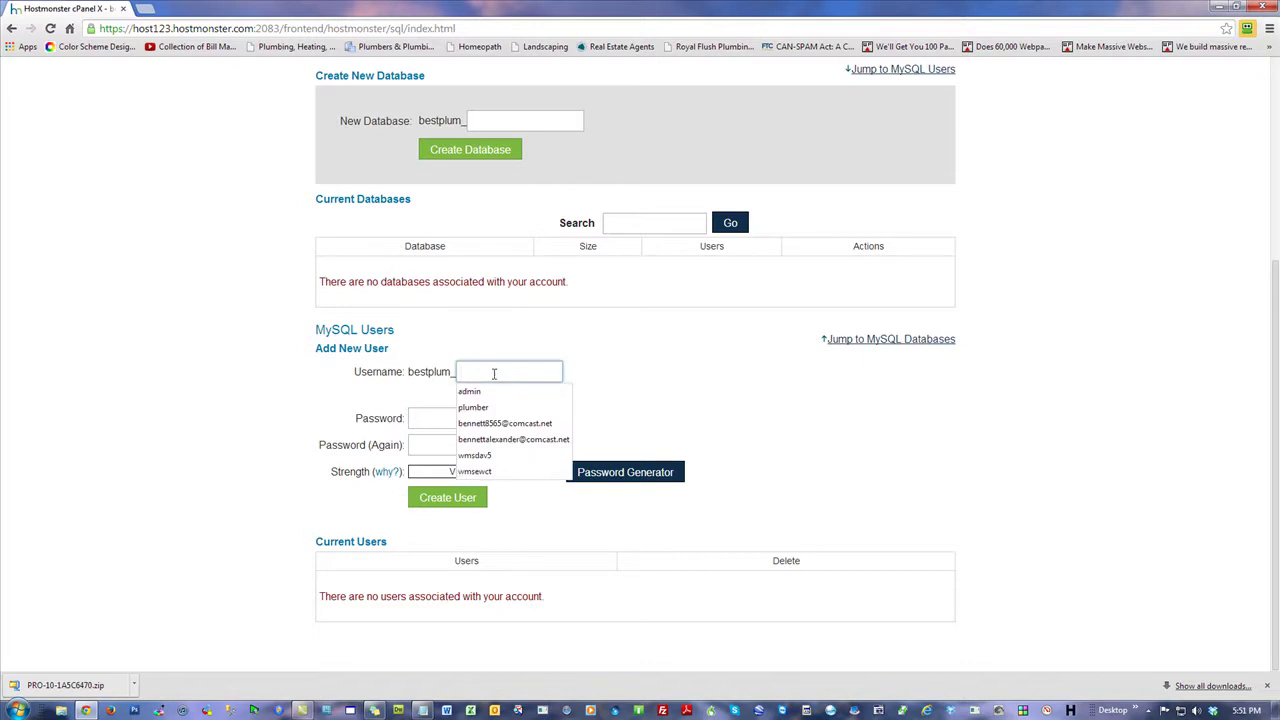
click(183, 240)
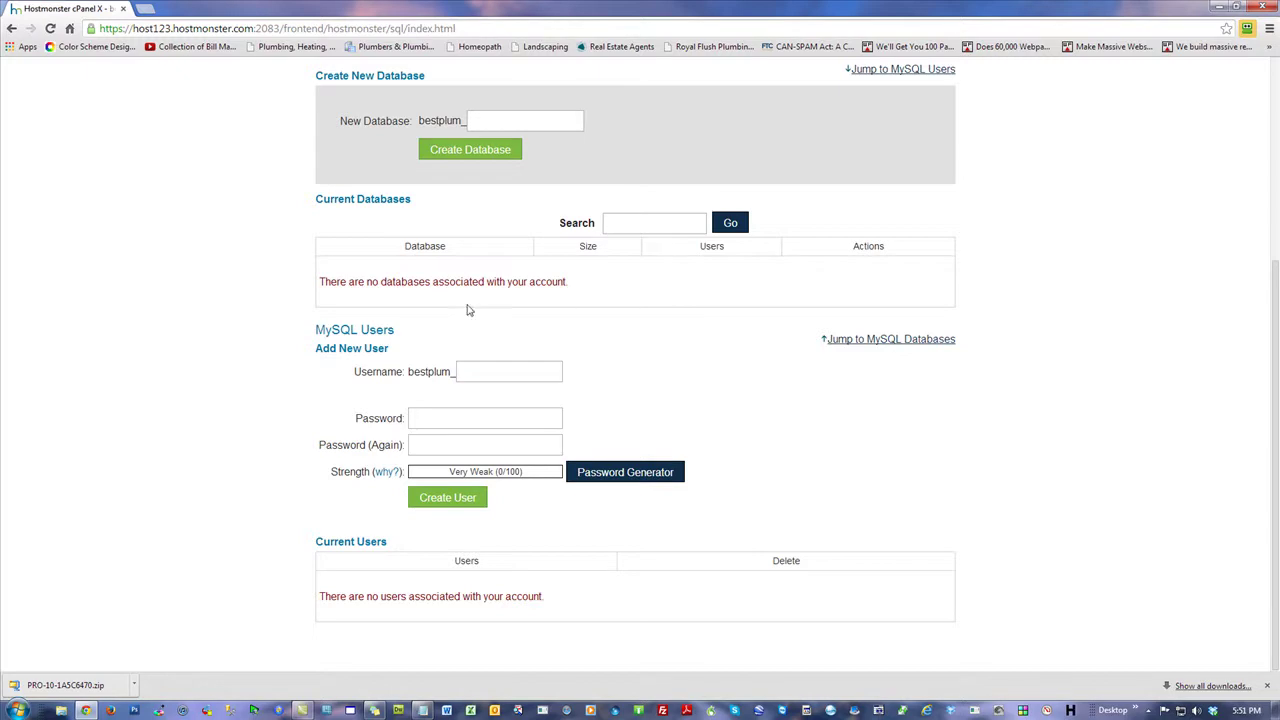
Scroll back up to the Create New Database heading.
drag(424, 328, 222, 350)
scroll(222, 350, up, 2)
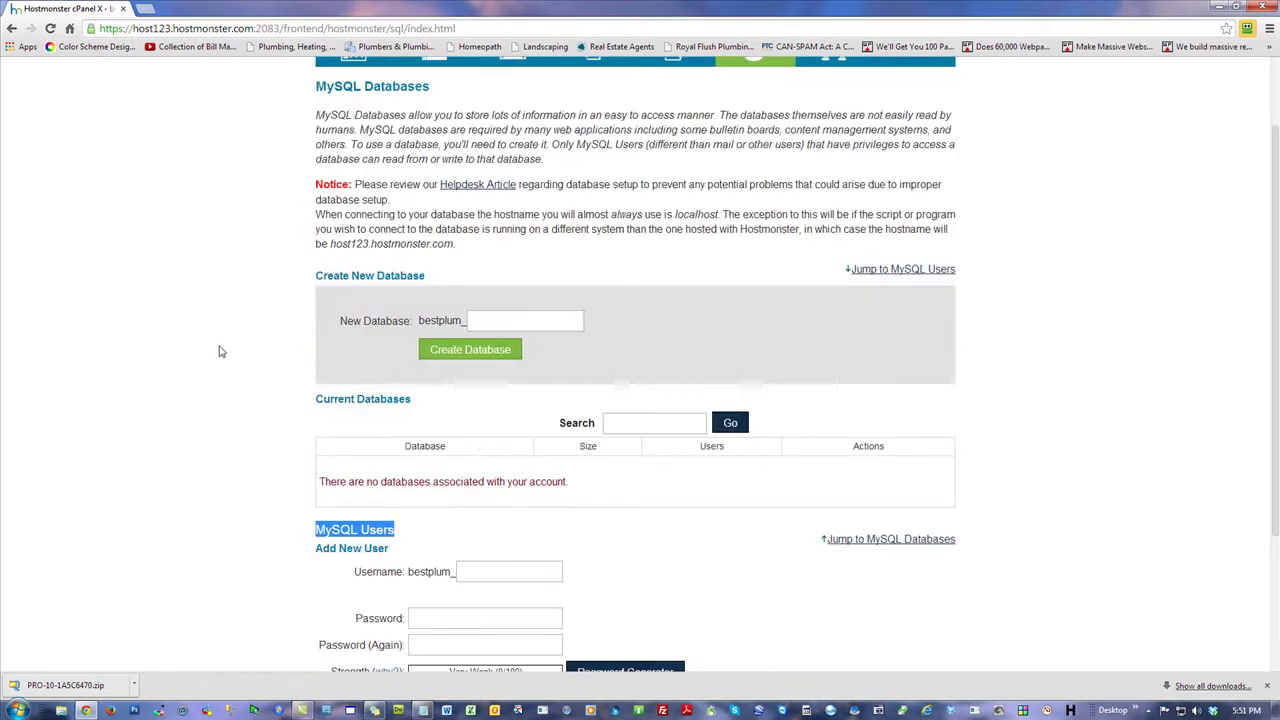
drag(436, 276, 243, 299)
click(168, 294)
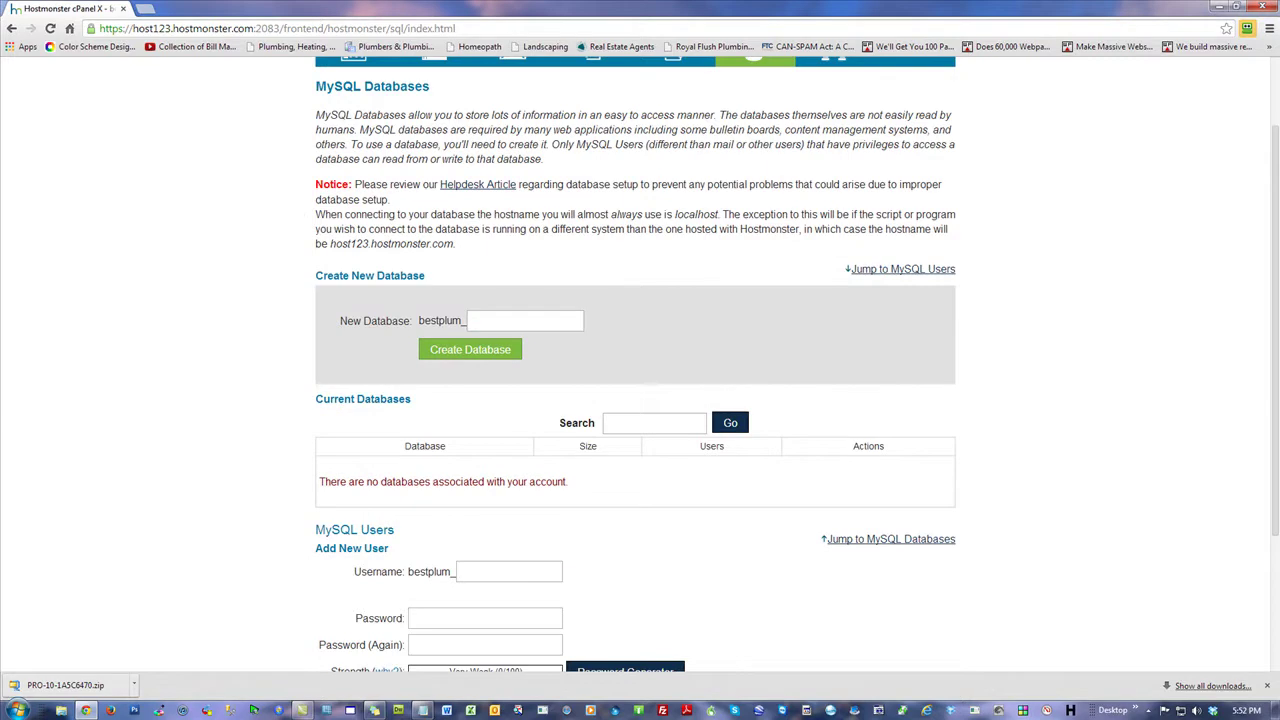
In Notepad, add a blank line and shrink the window beside the cPanel page.
key(alt+Tab)
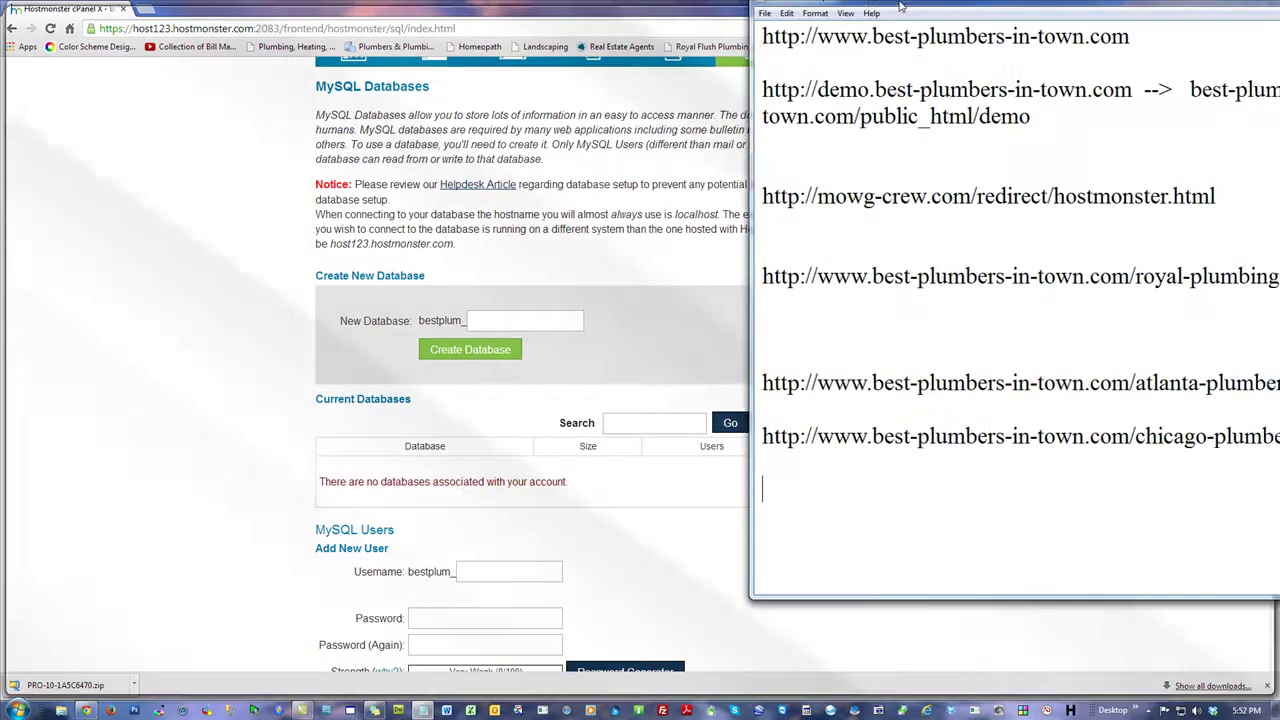
key(Return)
key(Return)
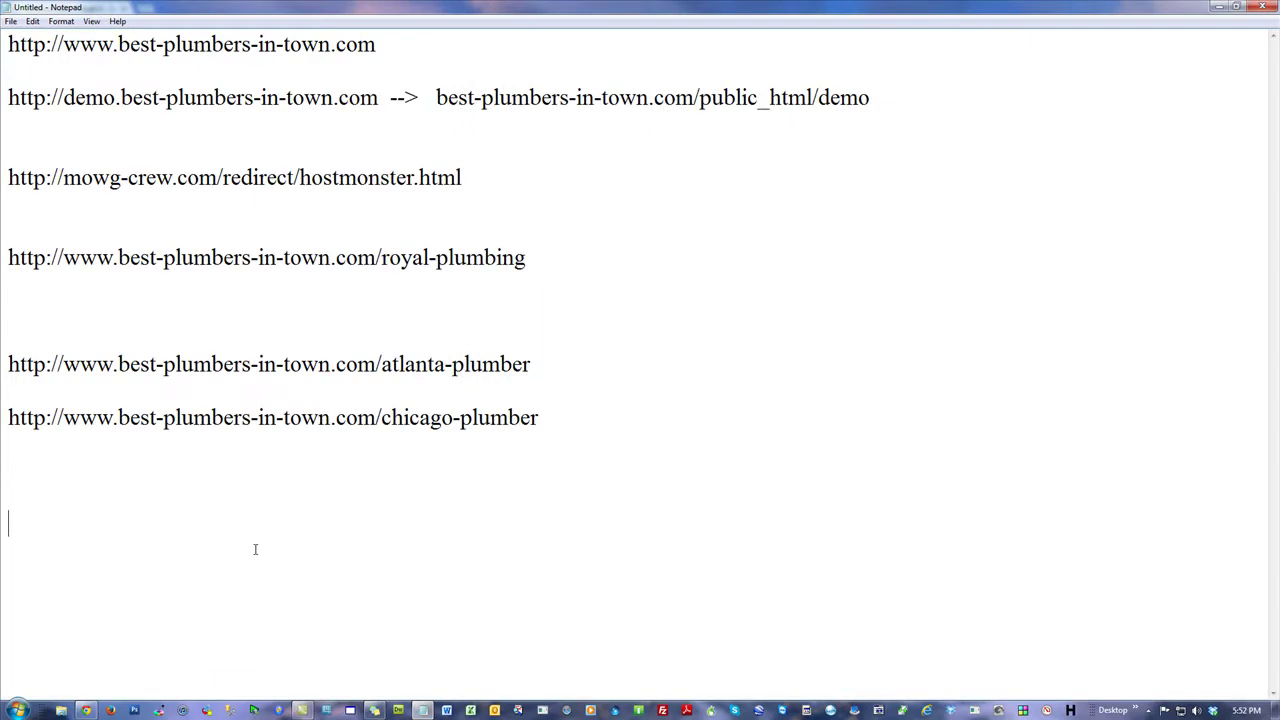
drag(245, 8, 817, 5)
double_click(381, 10)
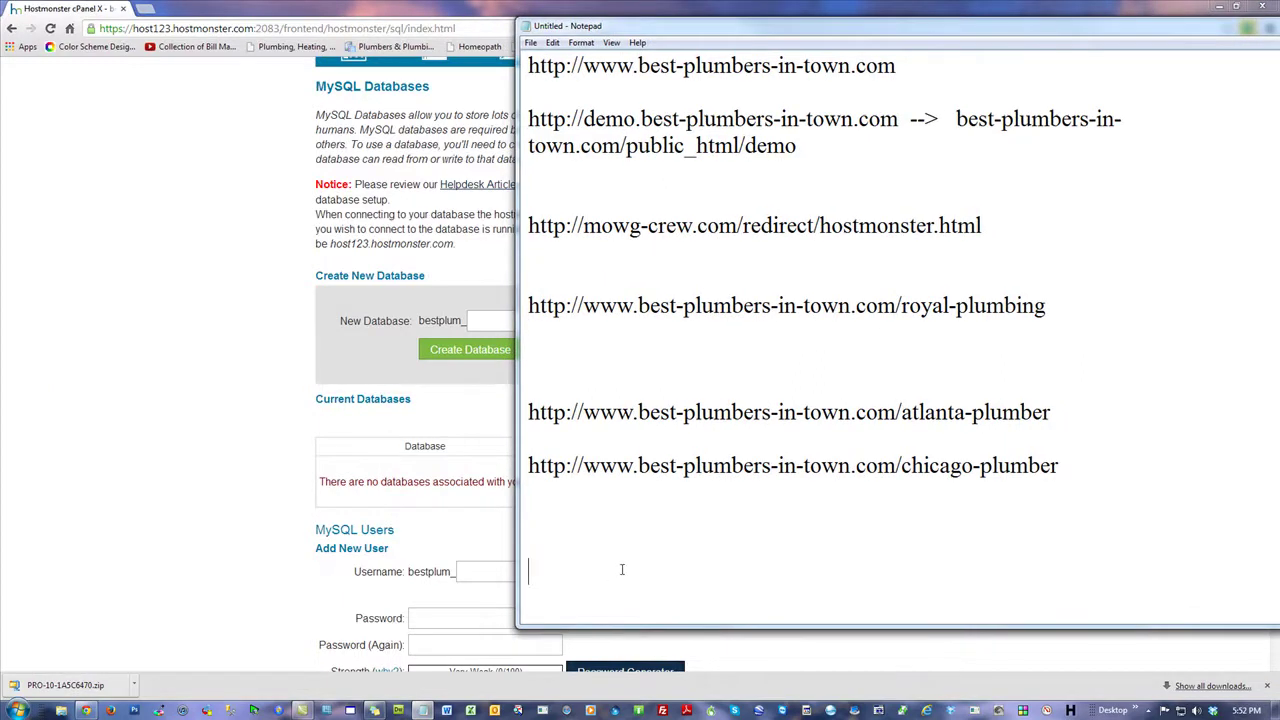
drag(652, 30, 1022, 49)
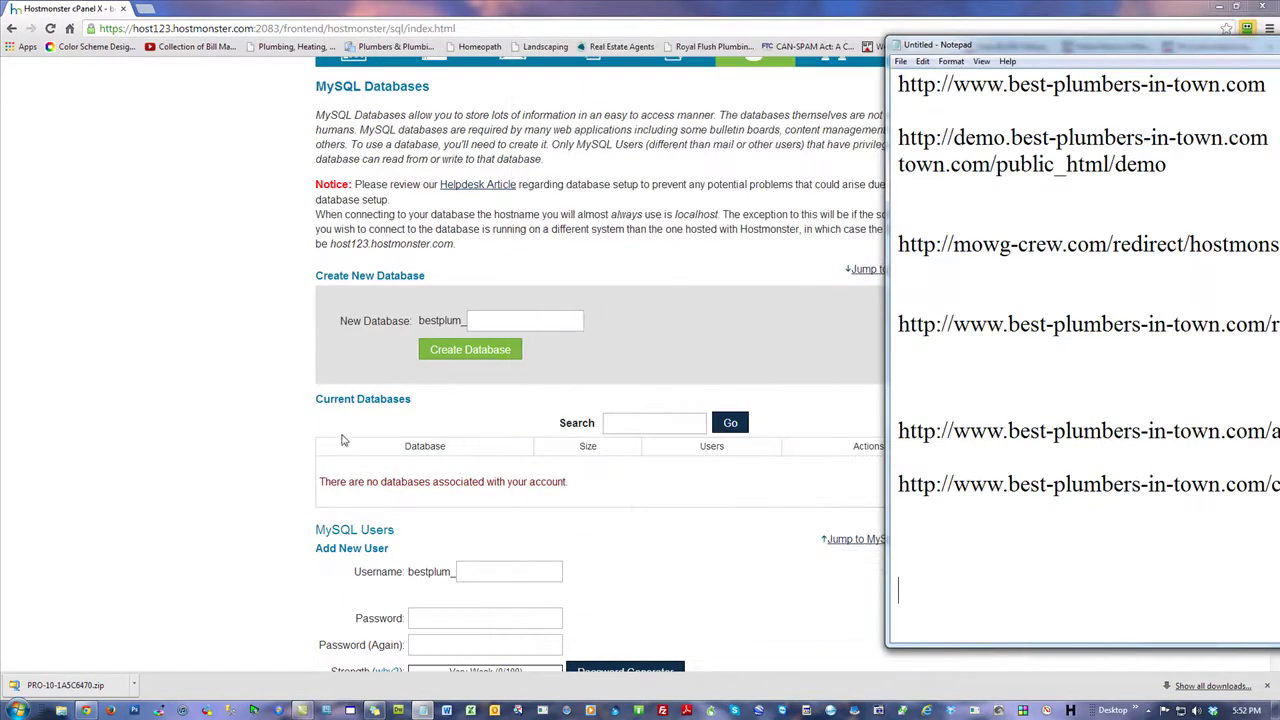
Click through cPanel's database name, username and password fields.
click(509, 320)
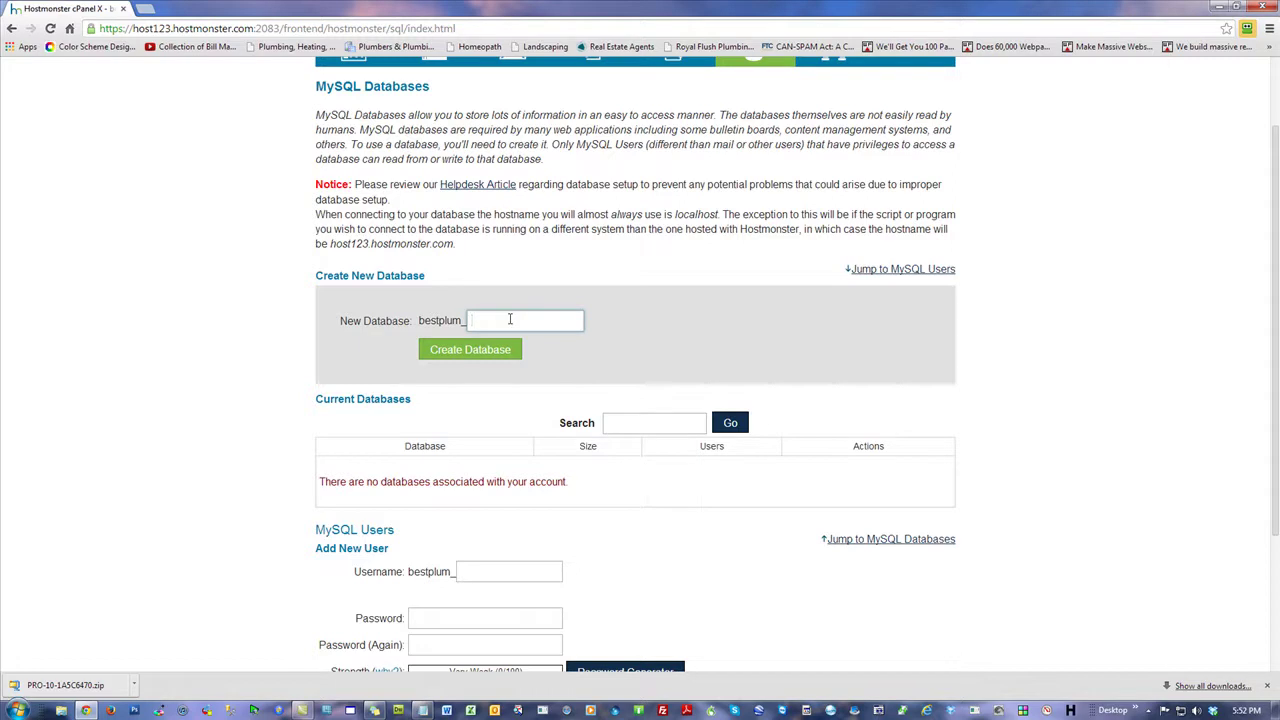
click(508, 577)
click(449, 617)
click(514, 574)
click(480, 625)
click(465, 646)
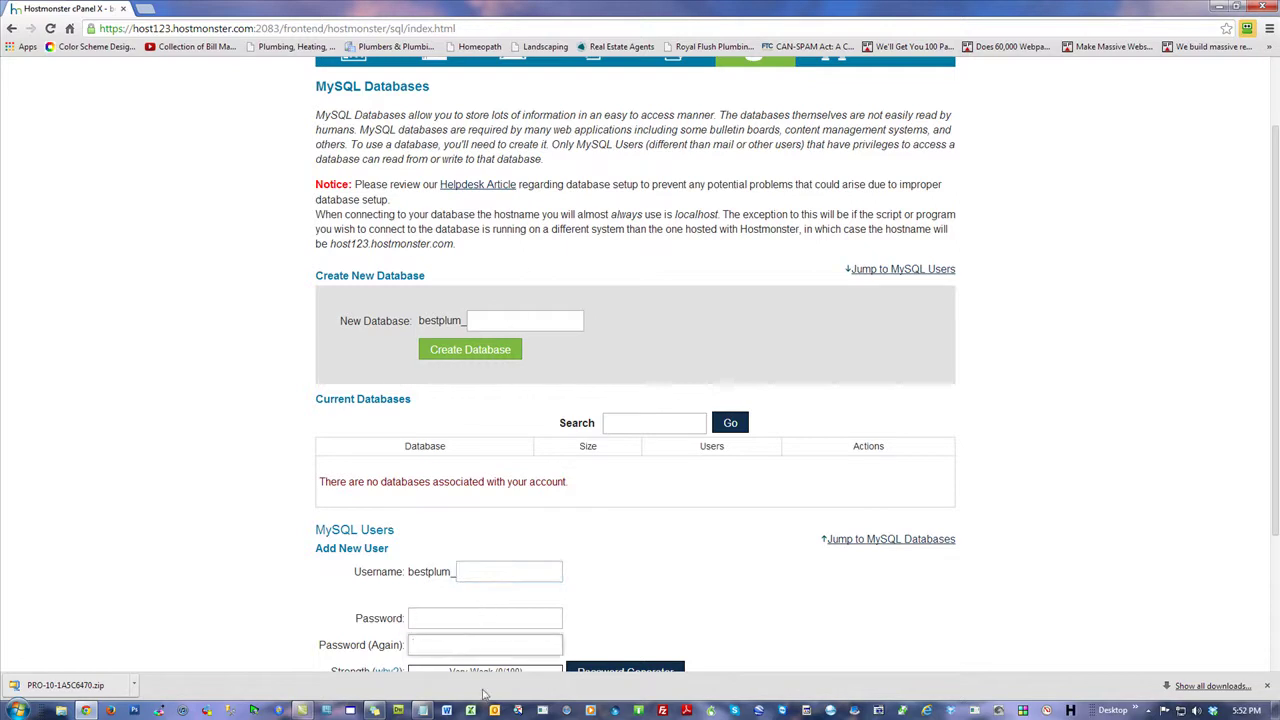
click(516, 574)
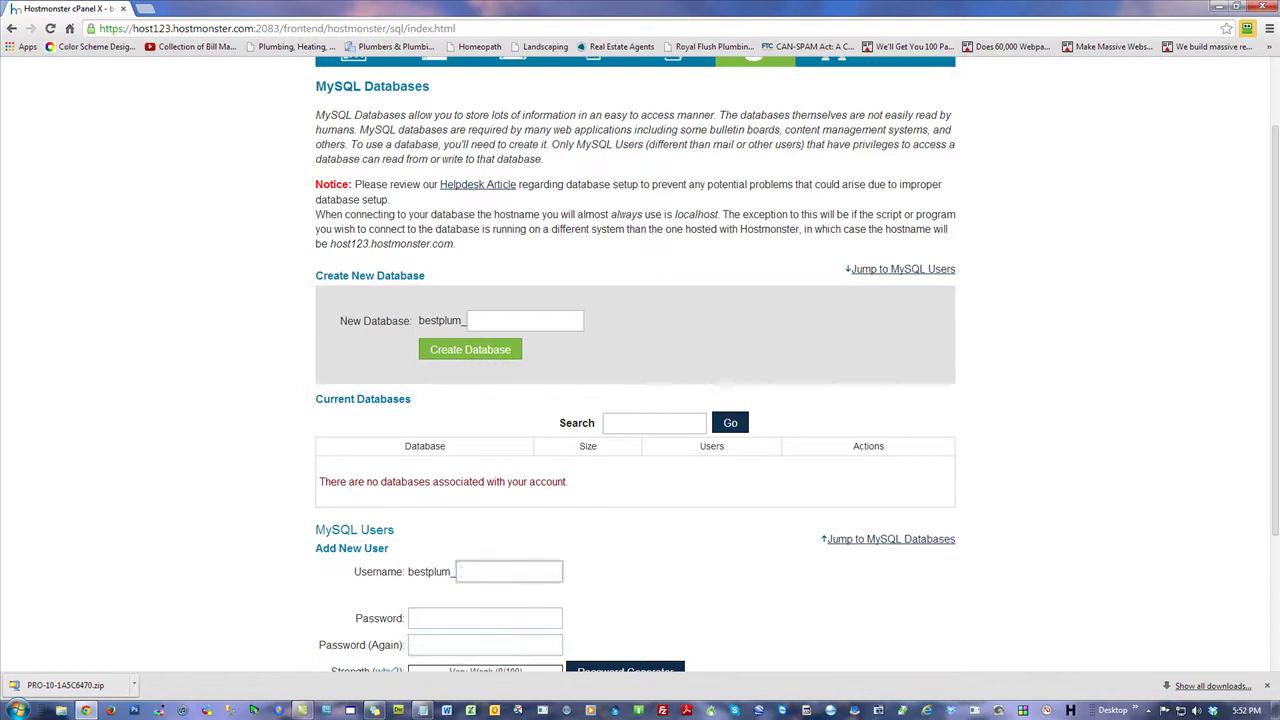
Note we4plum in Notepad and paste it into cPanel's new database name box.
key(alt+Tab)
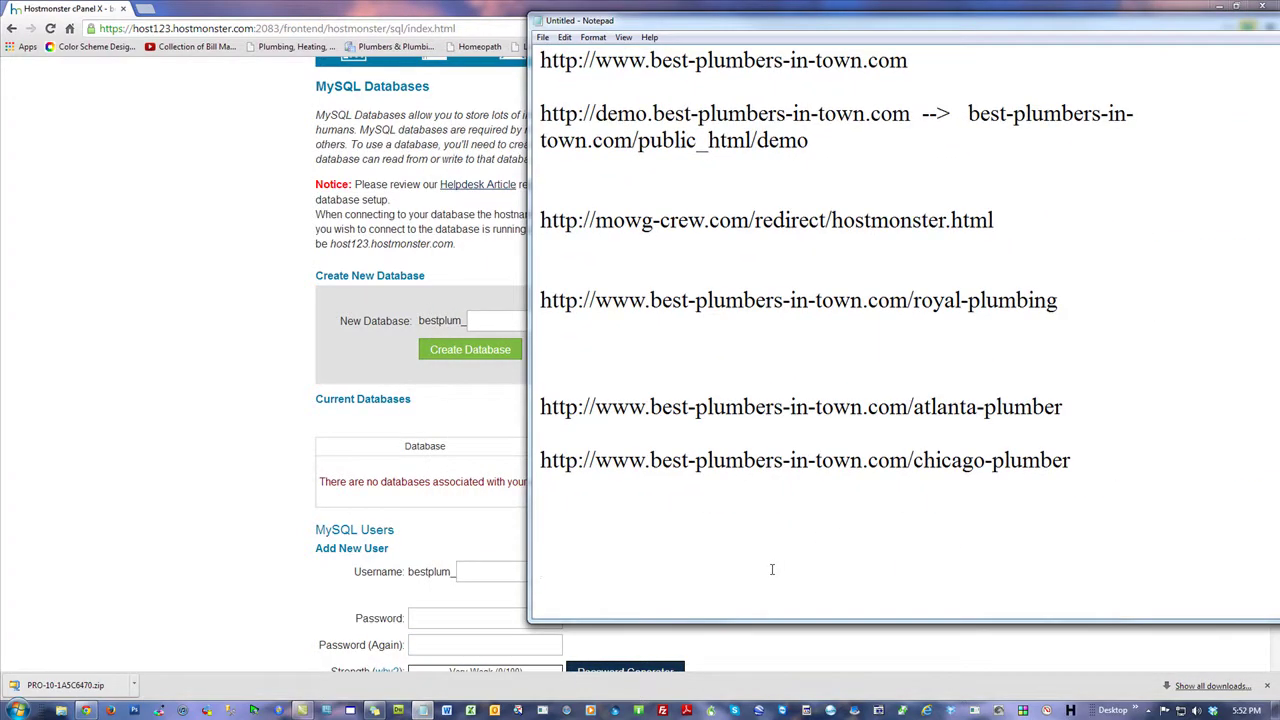
text(we4plumb)
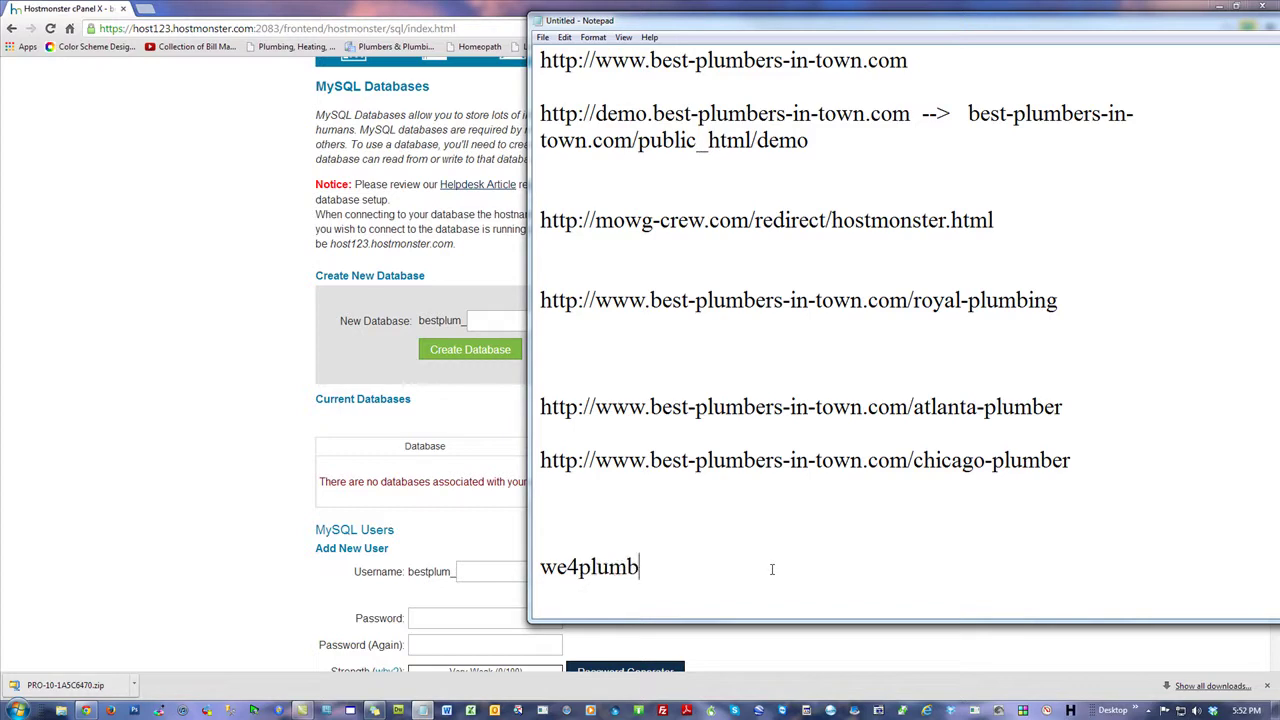
key(BackSpace)
key(shift+Home)
key(ctrl+c)
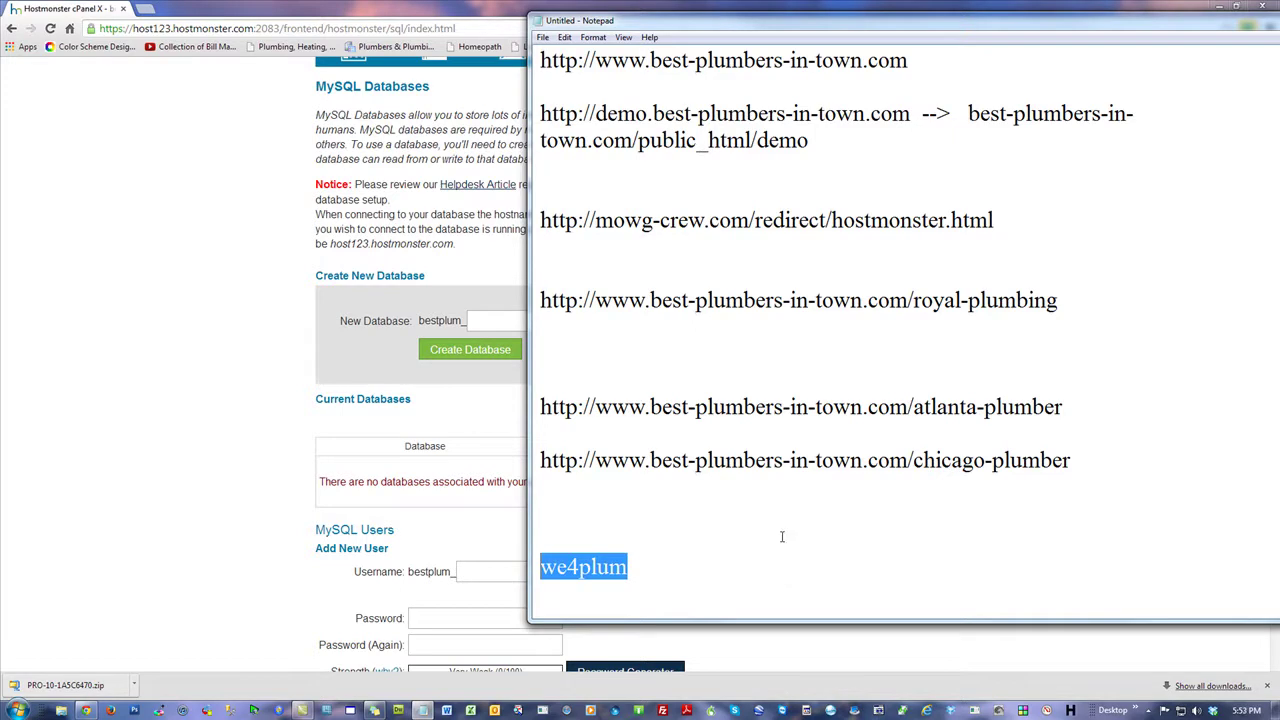
drag(724, 20, 1279, 70)
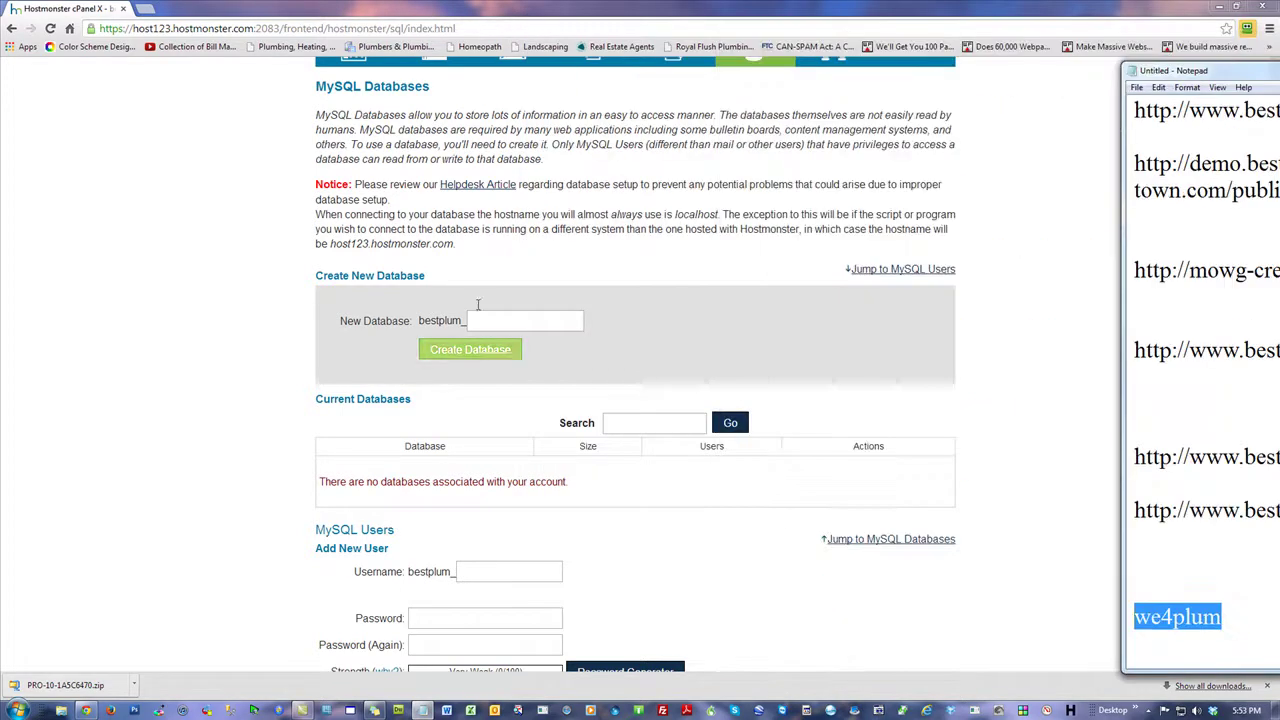
click(484, 318)
key(ctrl+v)
click(478, 571)
Create the MySQL user bestplum_we4plum with its password entered twice.
key(ctrl+v)
click(440, 619)
key(ctrl+v)
click(522, 641)
key(ctrl+v)
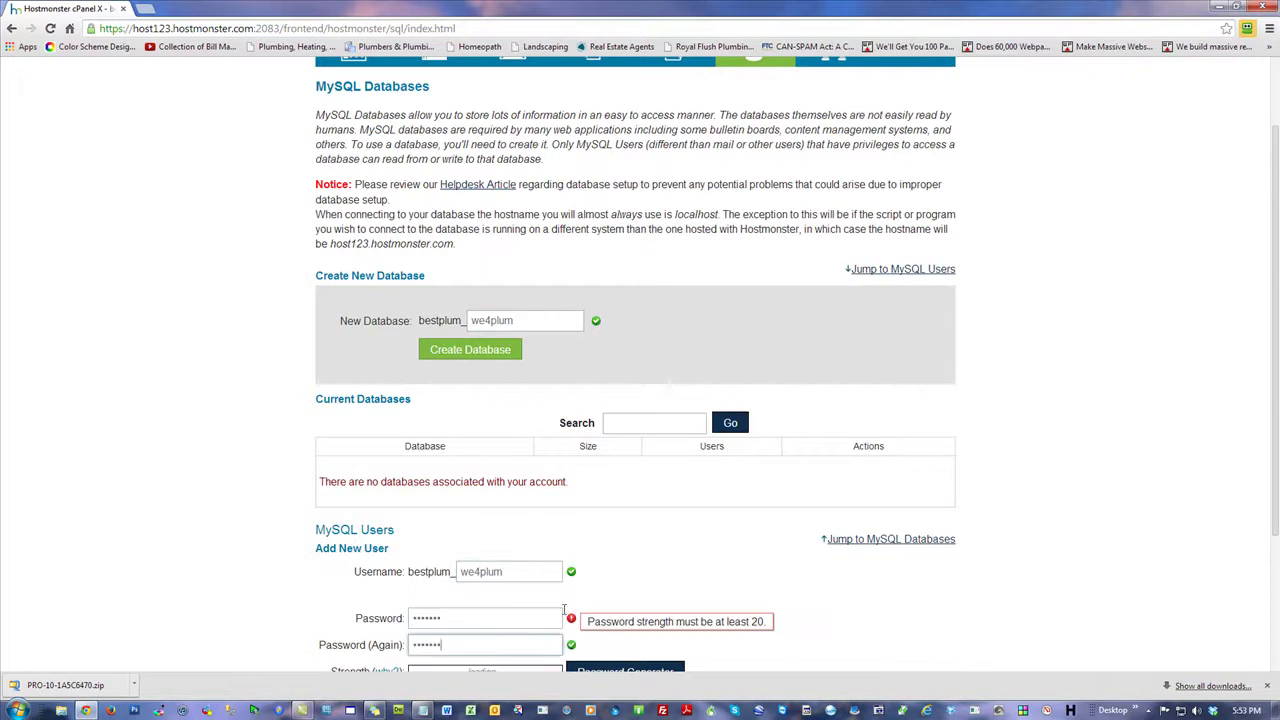
scroll(1011, 443, down, 2)
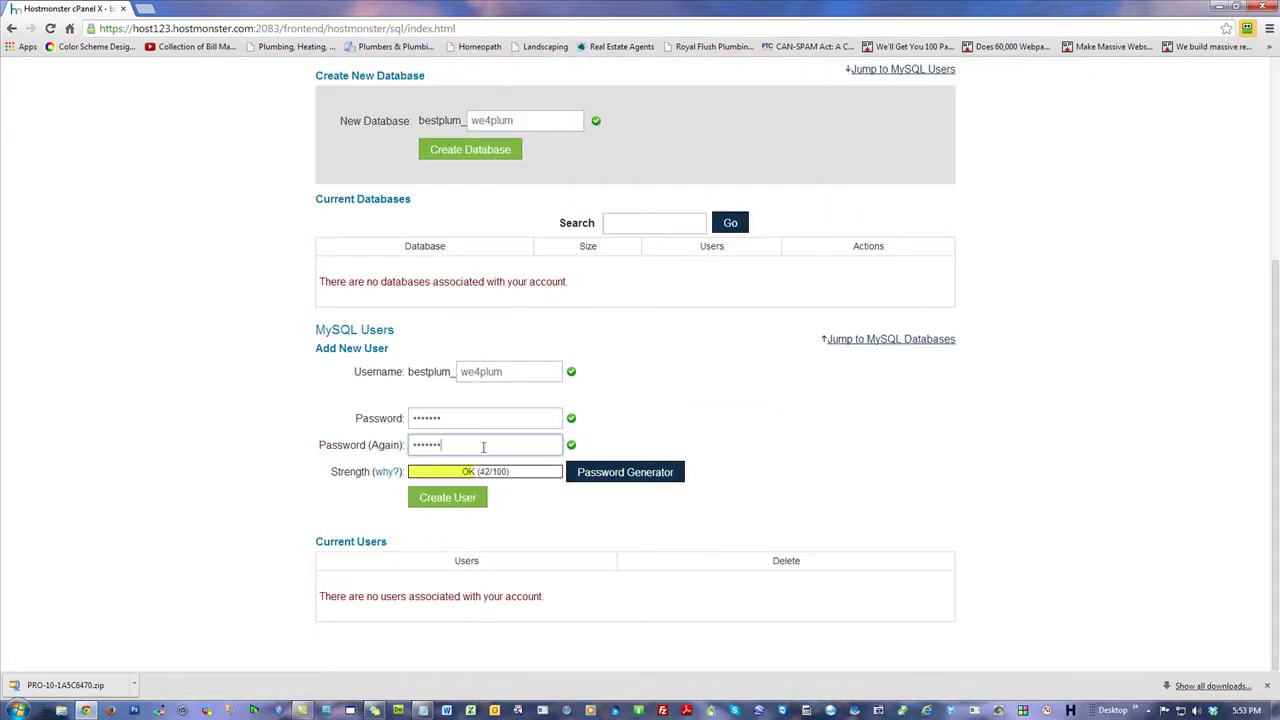
double_click(515, 120)
key(ctrl+c)
click(450, 500)
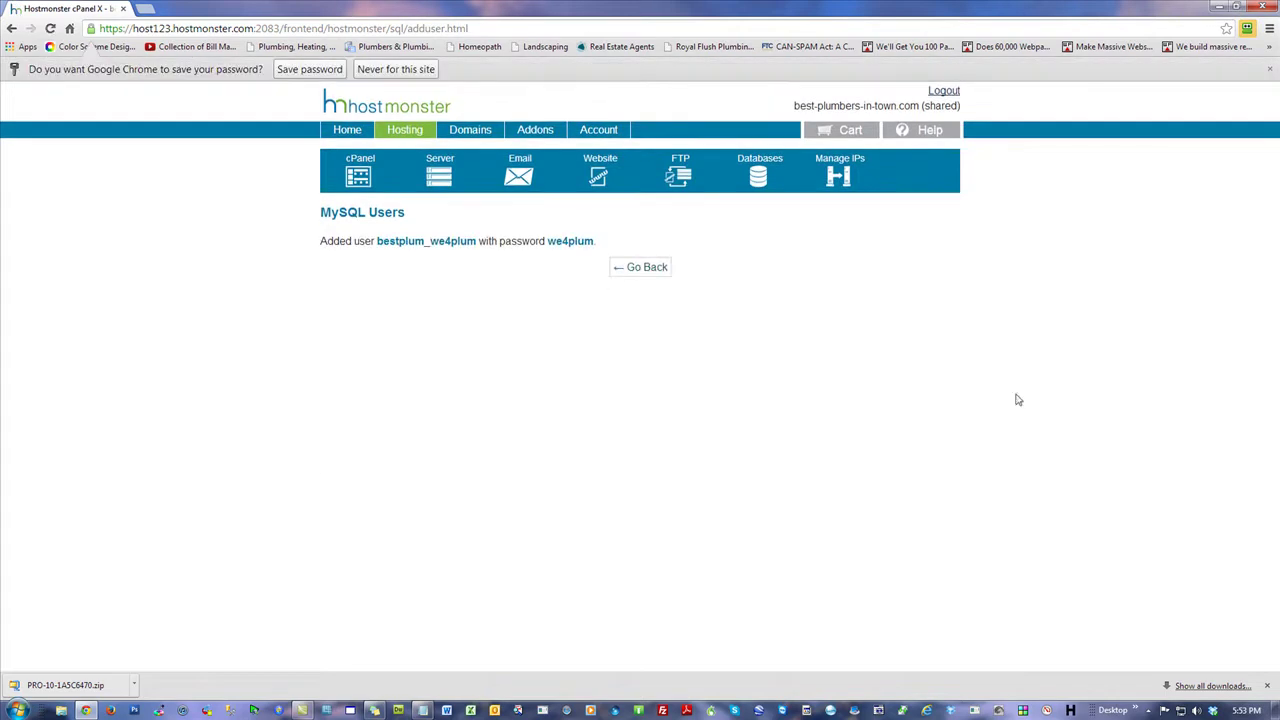
Create the MySQL database bestplum_we4plum and return to the MySQL Databases page.
click(638, 268)
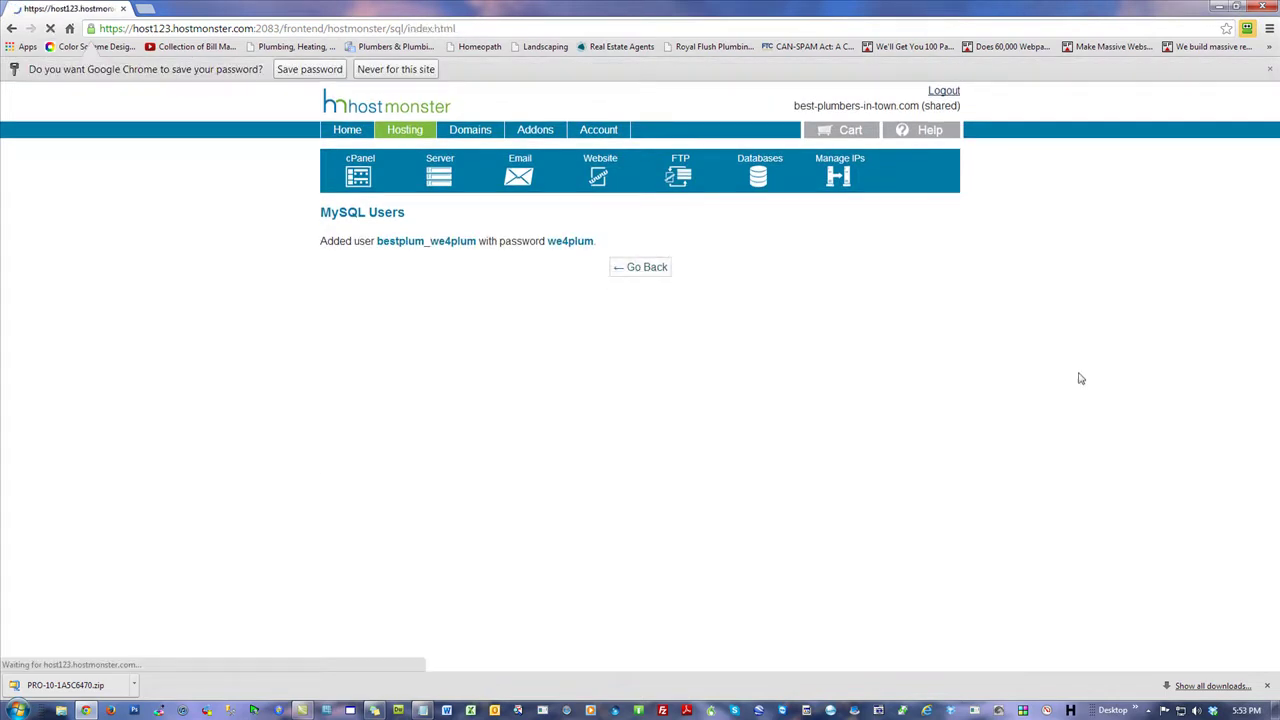
click(512, 418)
key(ctrl+v)
key(Return)
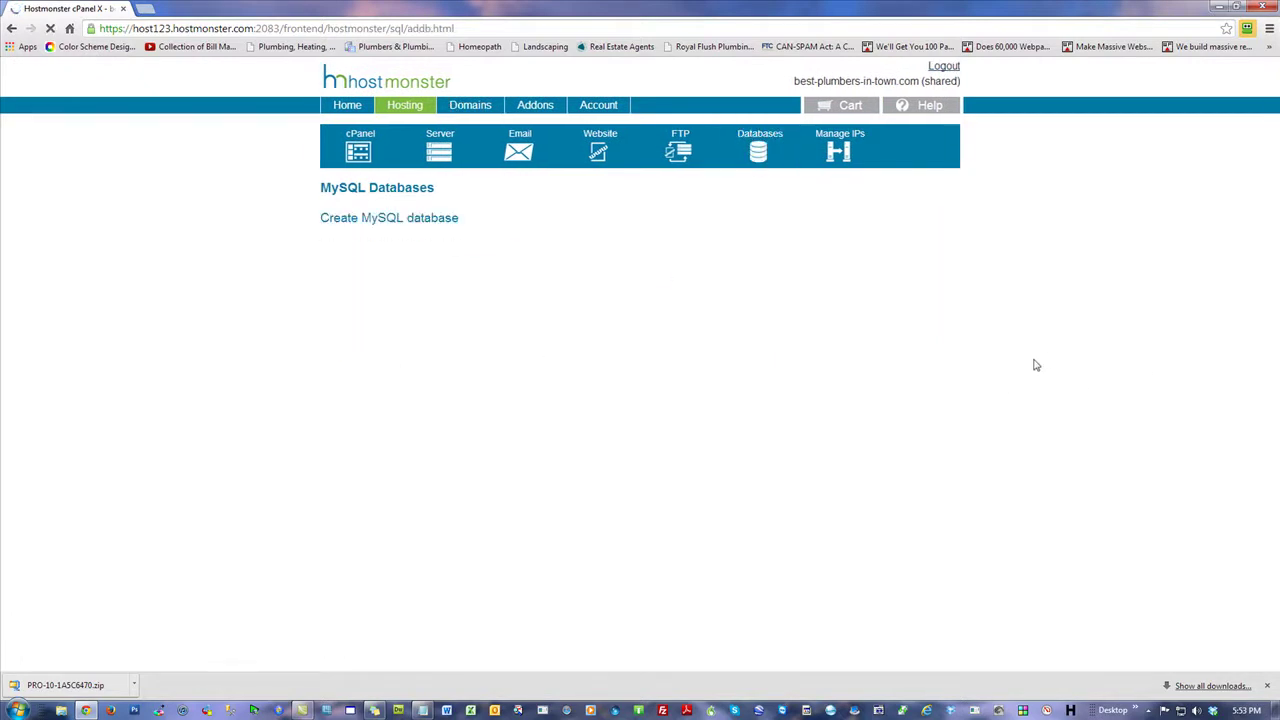
click(642, 281)
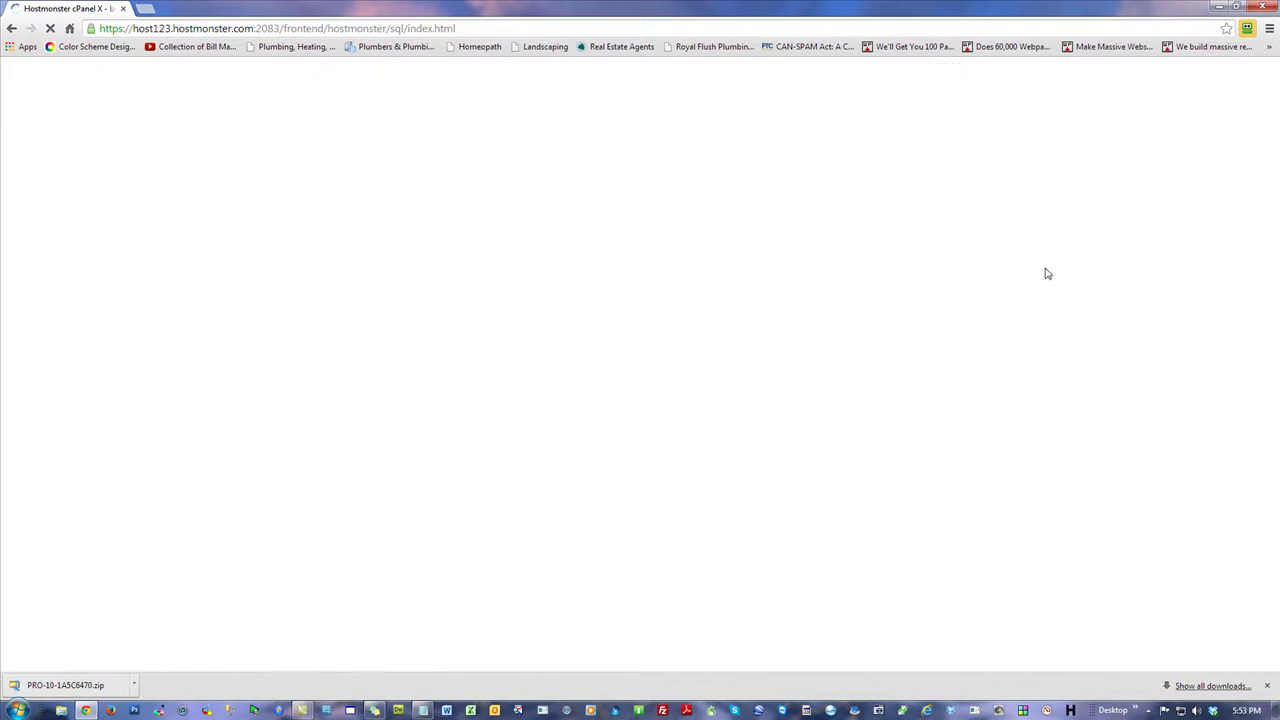
scroll(1040, 345, down, 4)
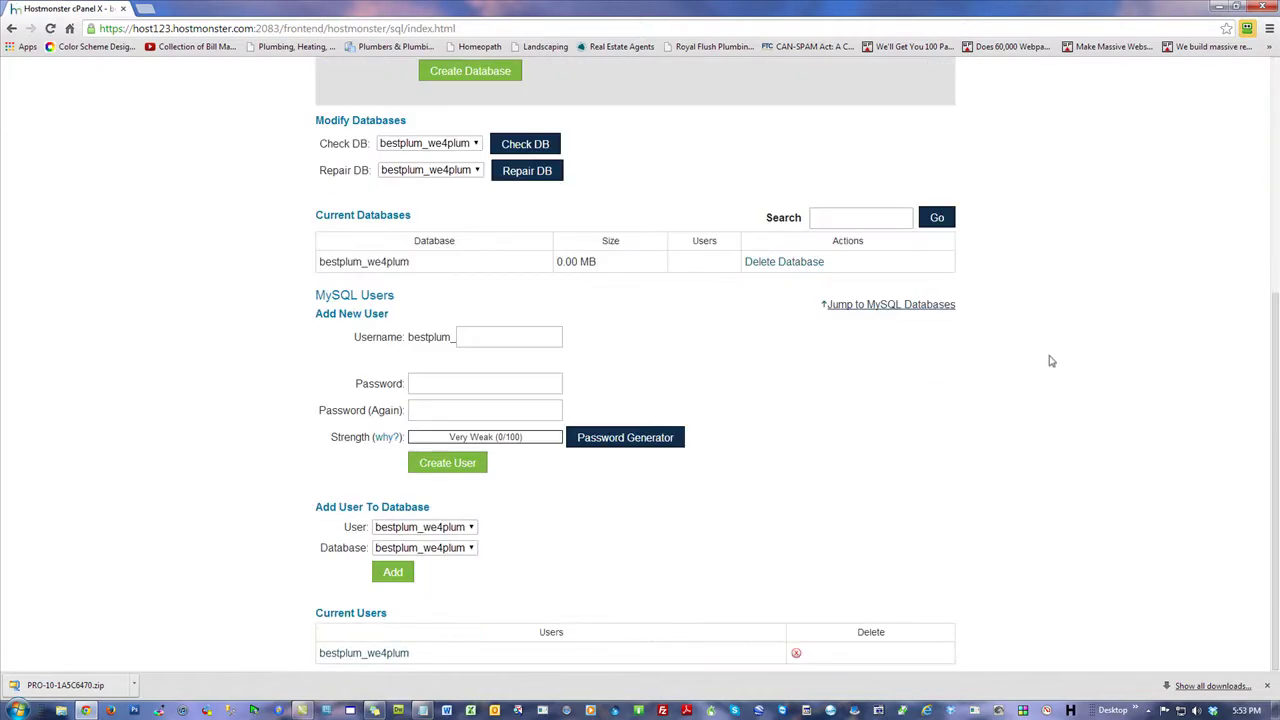
Add user bestplum_we4plum to database bestplum_we4plum under Add User To Database.
click(437, 531)
drag(343, 532, 394, 531)
click(195, 495)
drag(320, 550, 366, 553)
click(212, 510)
click(391, 572)
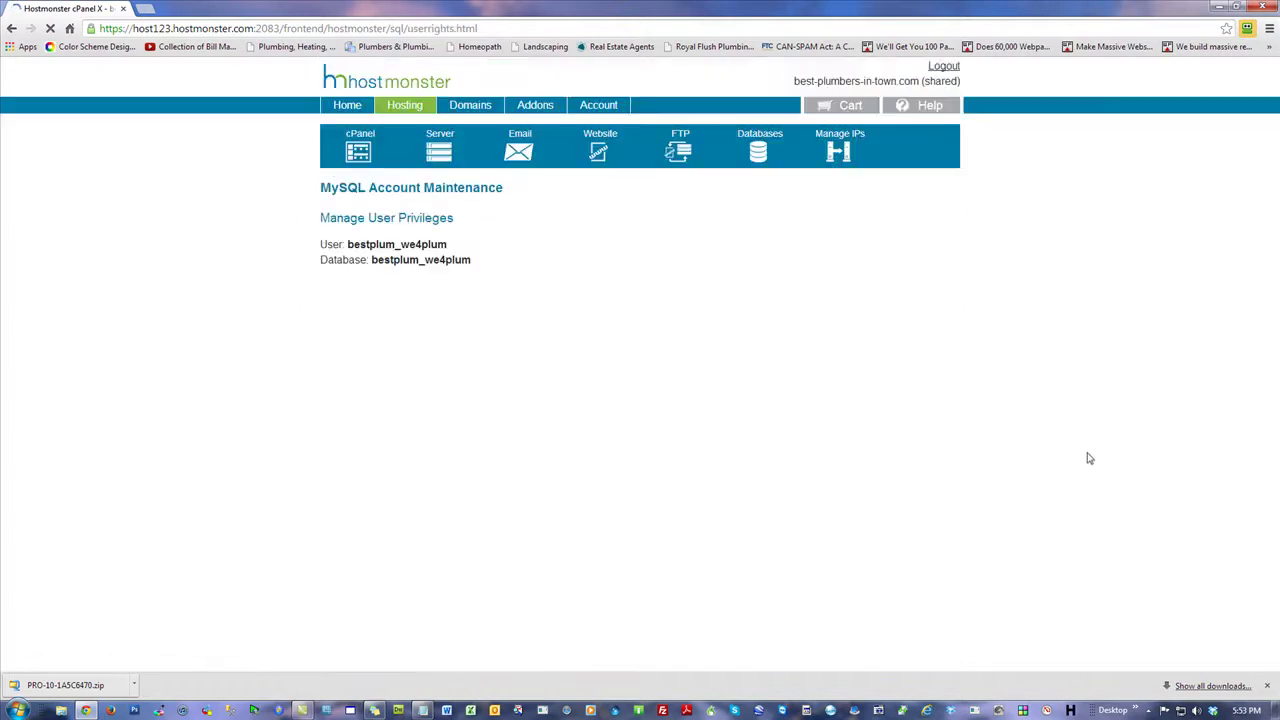
Tick ALL PRIVILEGES and select the User and Database lines on the privileges page.
click(449, 302)
drag(459, 245, 346, 245)
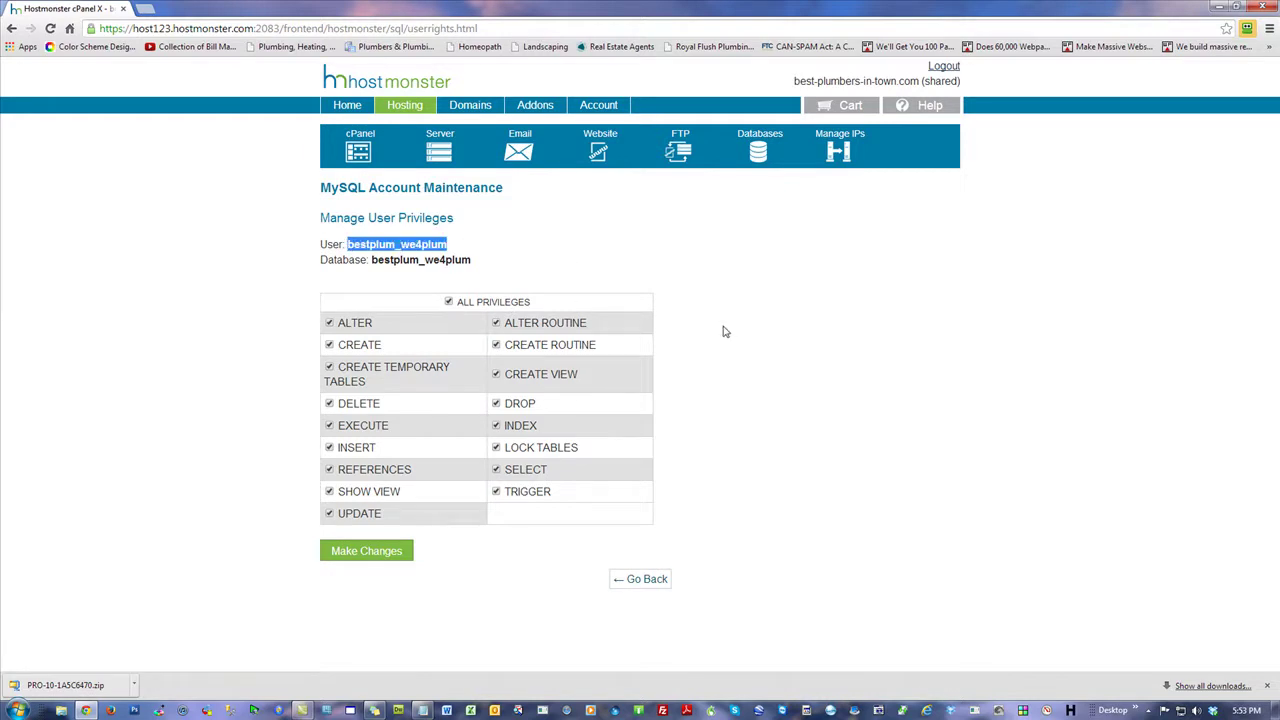
triple_click(455, 260)
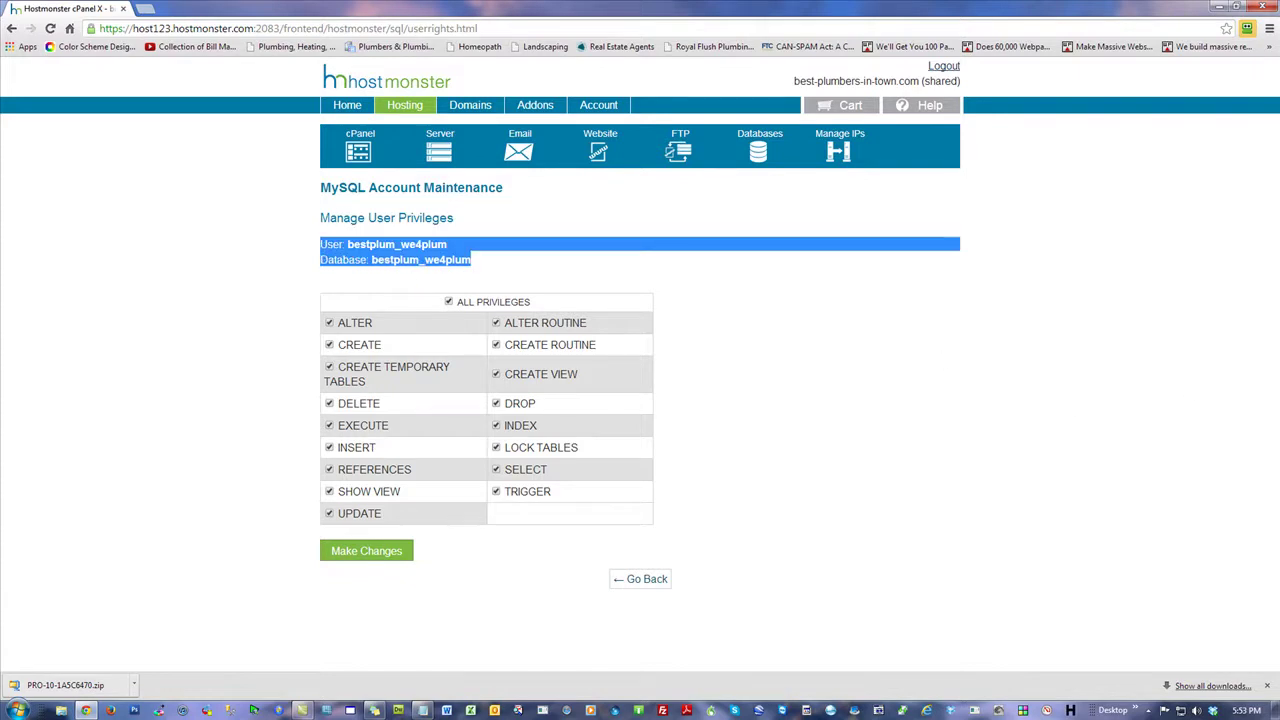
Copy the User and Database lines into Notepad and add a Pass: line with the password.
key(ctrl+c)
key(alt+Tab)
key(ctrl+v)
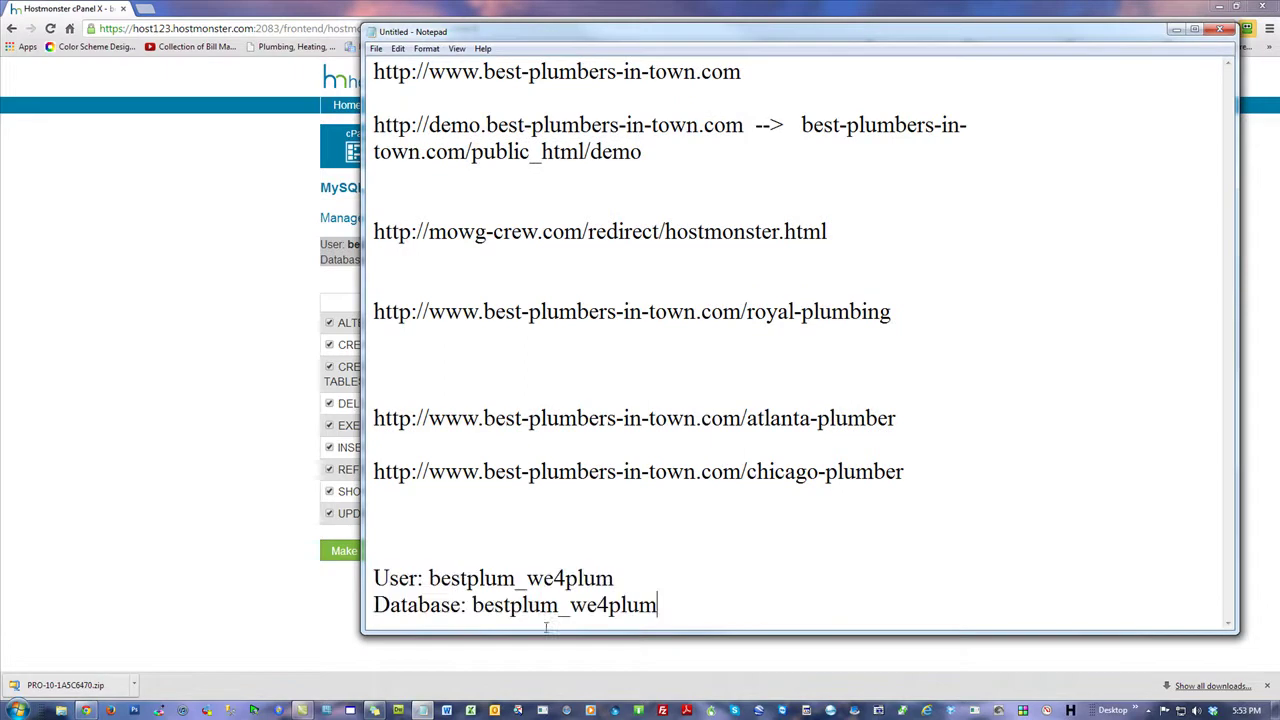
key(Return)
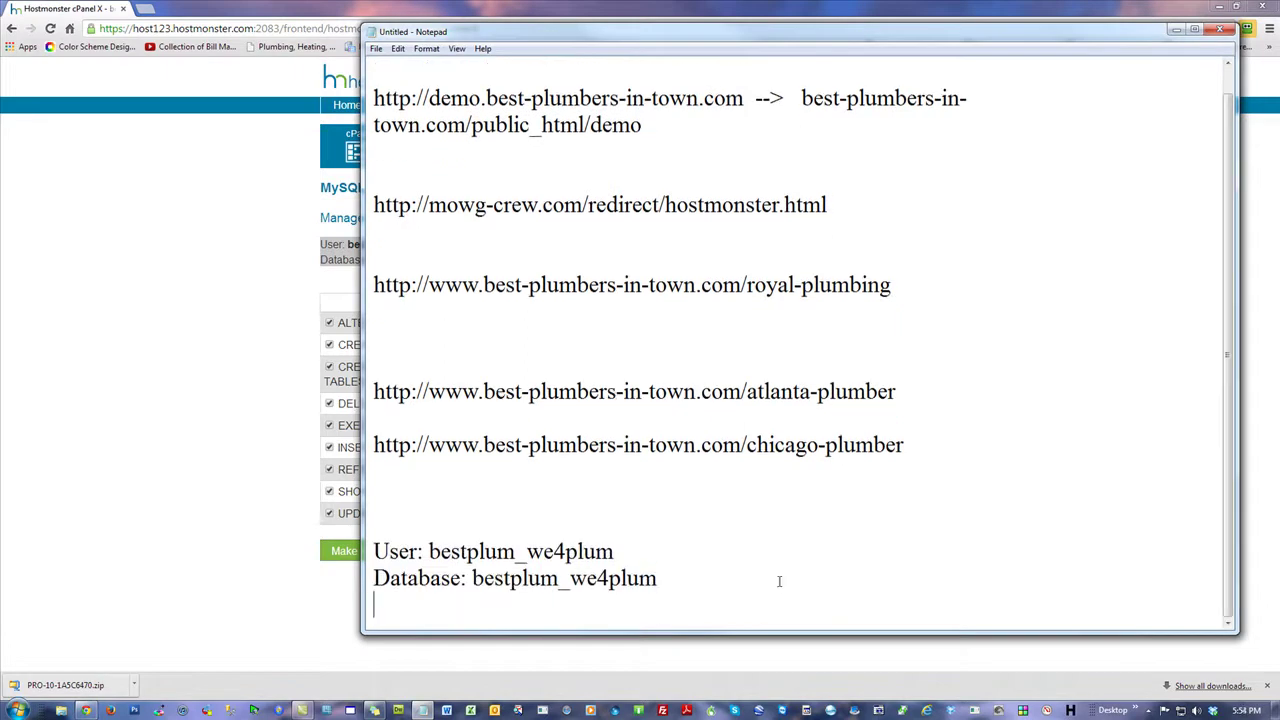
text(Pass:)
drag(628, 549, 430, 551)
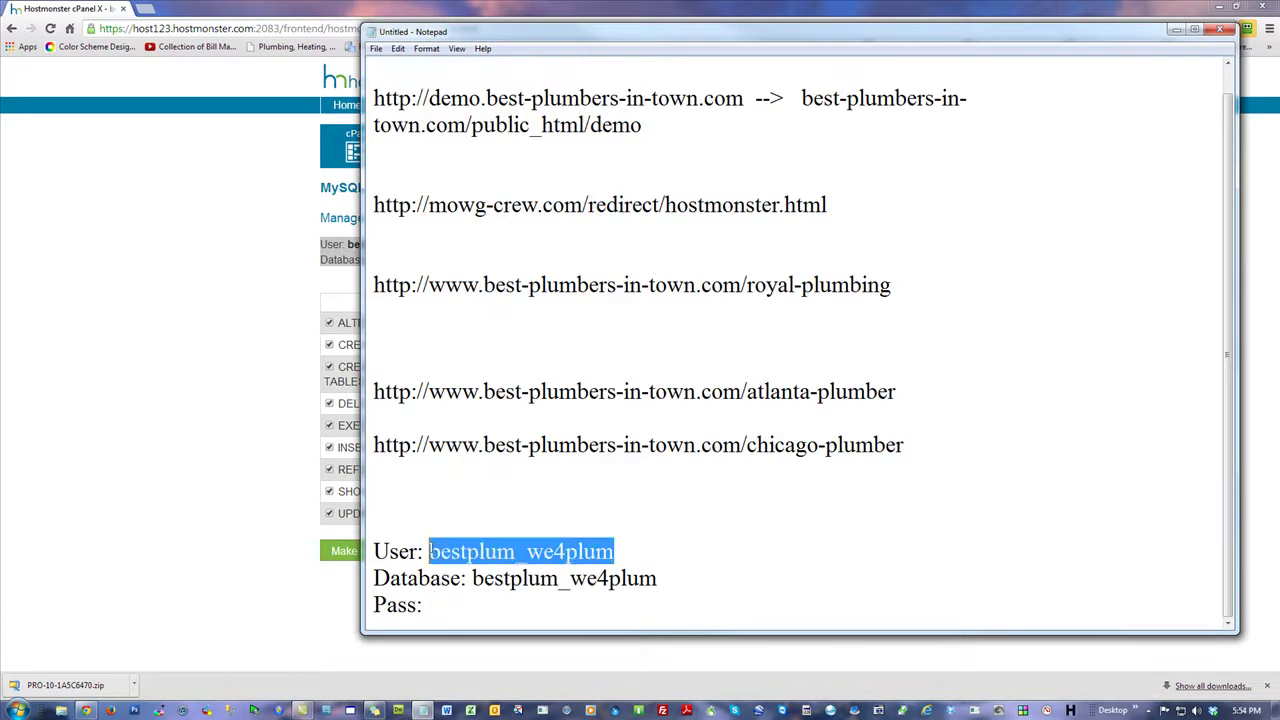
click(499, 599)
drag(622, 553, 527, 552)
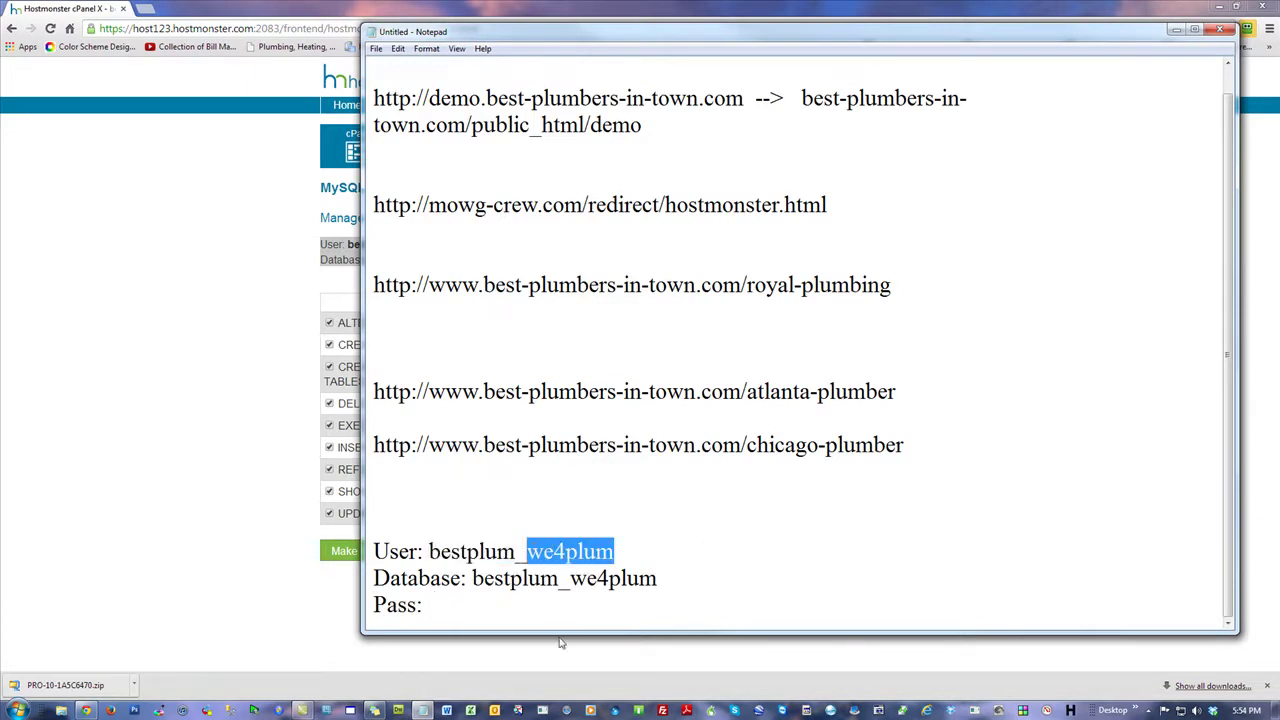
click(496, 600)
key(ctrl+v)
Highlight the user name, database name, password and shared bestplum_ prefix in the notes.
click(532, 489)
drag(631, 547, 526, 552)
click(633, 547)
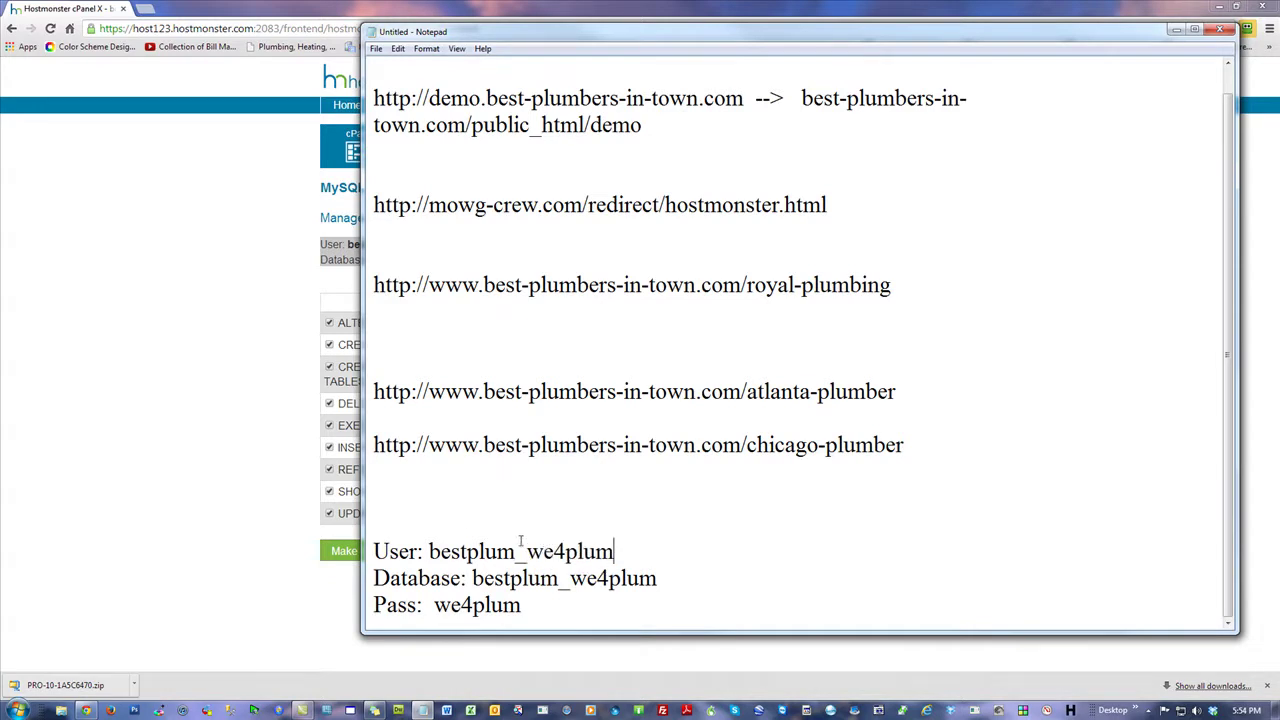
drag(472, 578, 660, 579)
click(551, 616)
mouse_move(436, 605)
mouse_down()
mouse_move(540, 606)
mouse_move(434, 605)
mouse_up()
click(540, 606)
drag(567, 578, 472, 578)
click(437, 606)
Add an SQL heading above the credentials and move Notepad aside.
text(SQL)
key(Up)
key(Return)
key(Return)
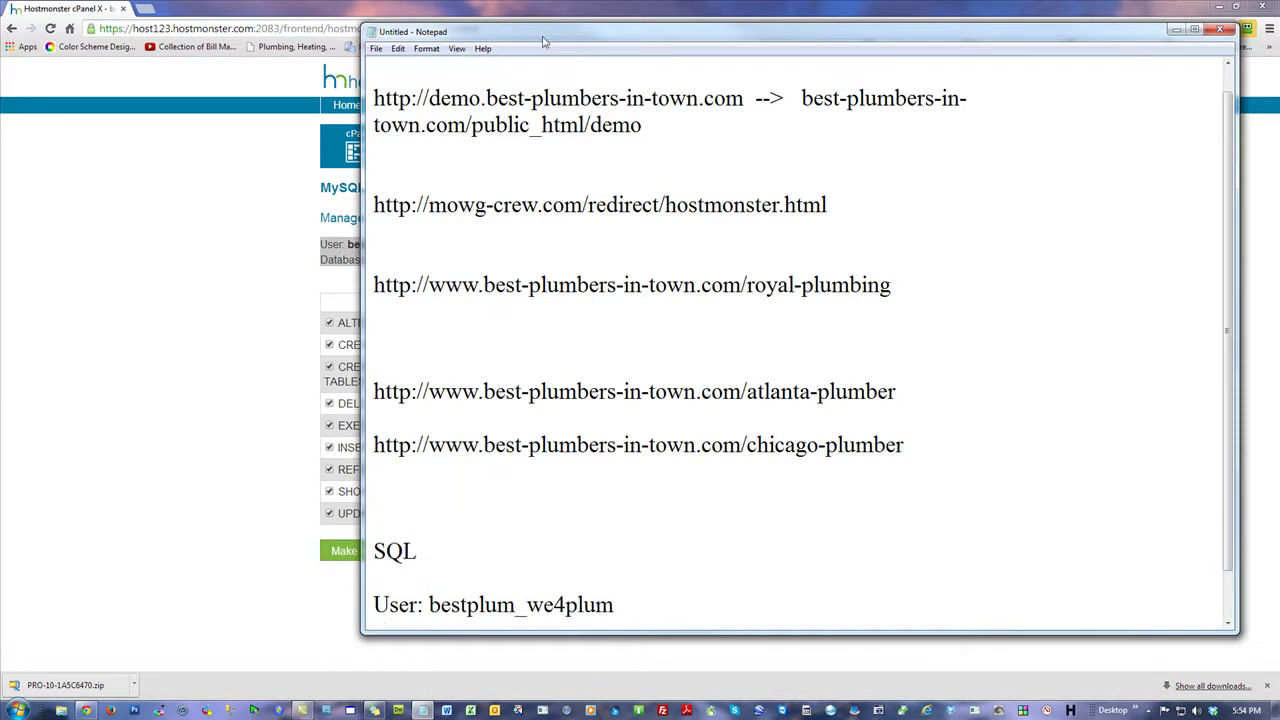
drag(552, 25, 1279, 45)
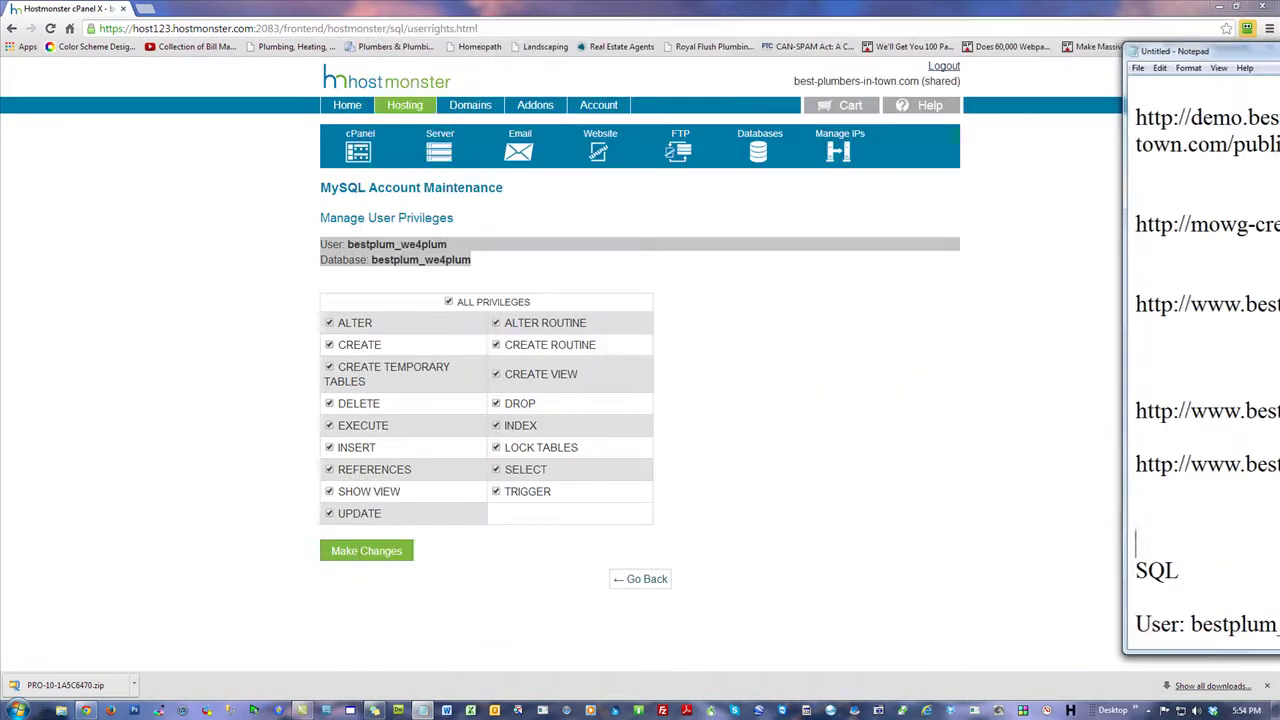
Save all privileges for bestplum_we4plum on the database and return to MySQL Databases.
click(386, 556)
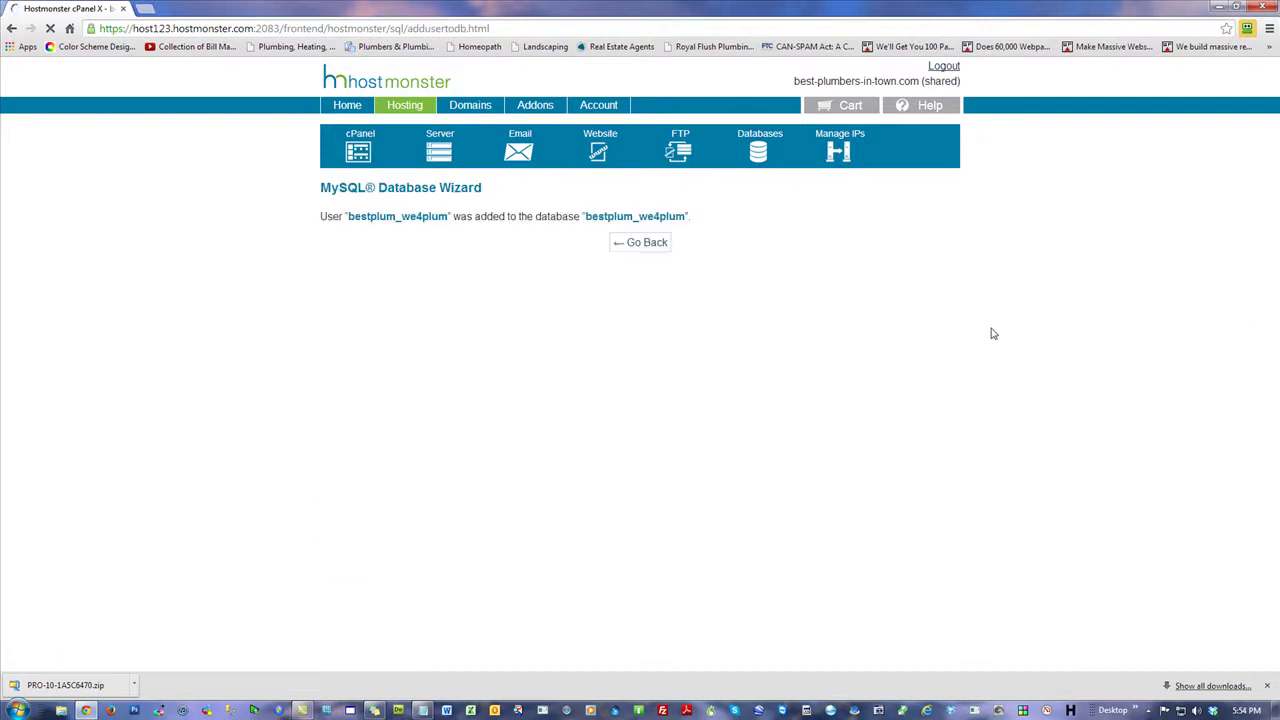
click(641, 244)
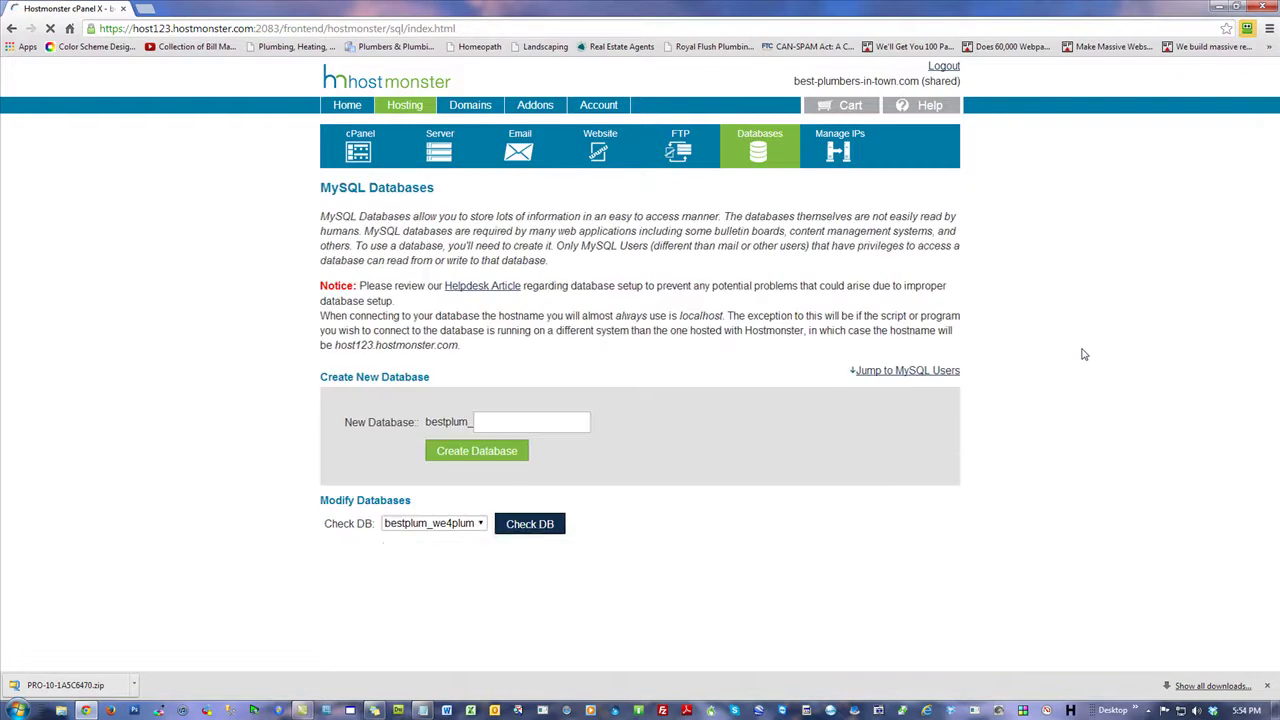
scroll(1049, 374, down, 4)
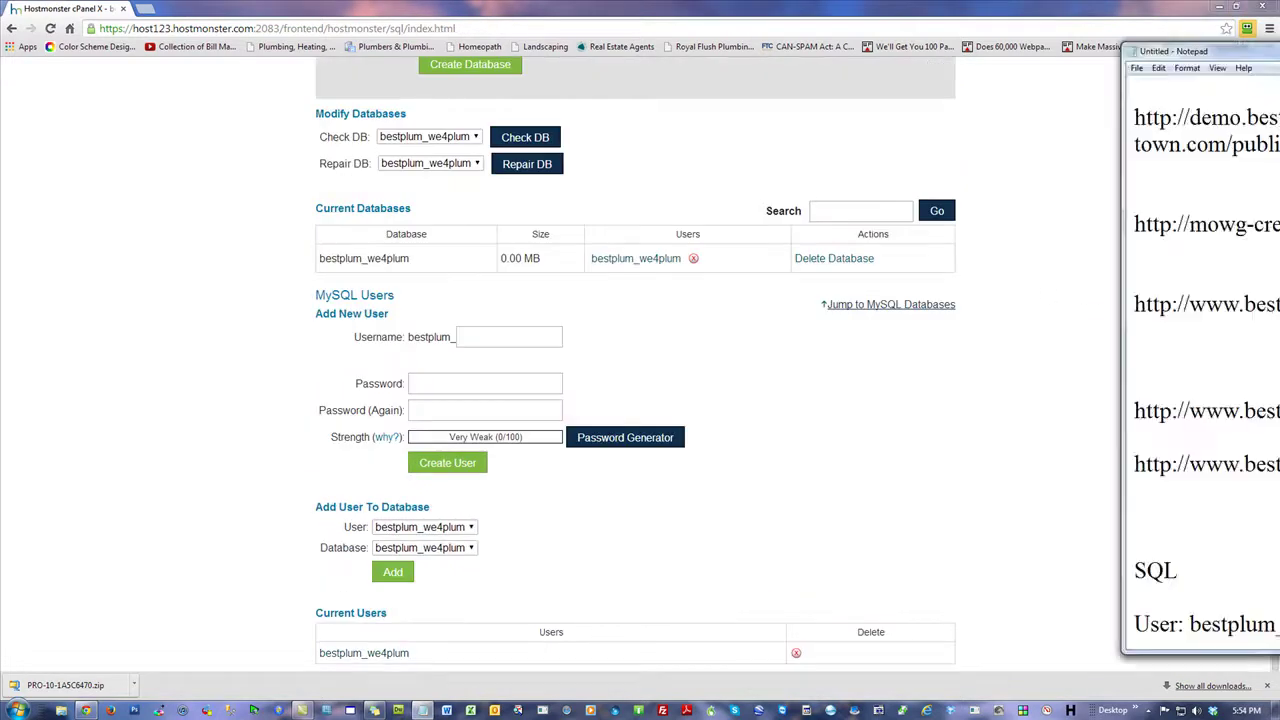
key(alt+Tab)
drag(995, 7, 935, 715)
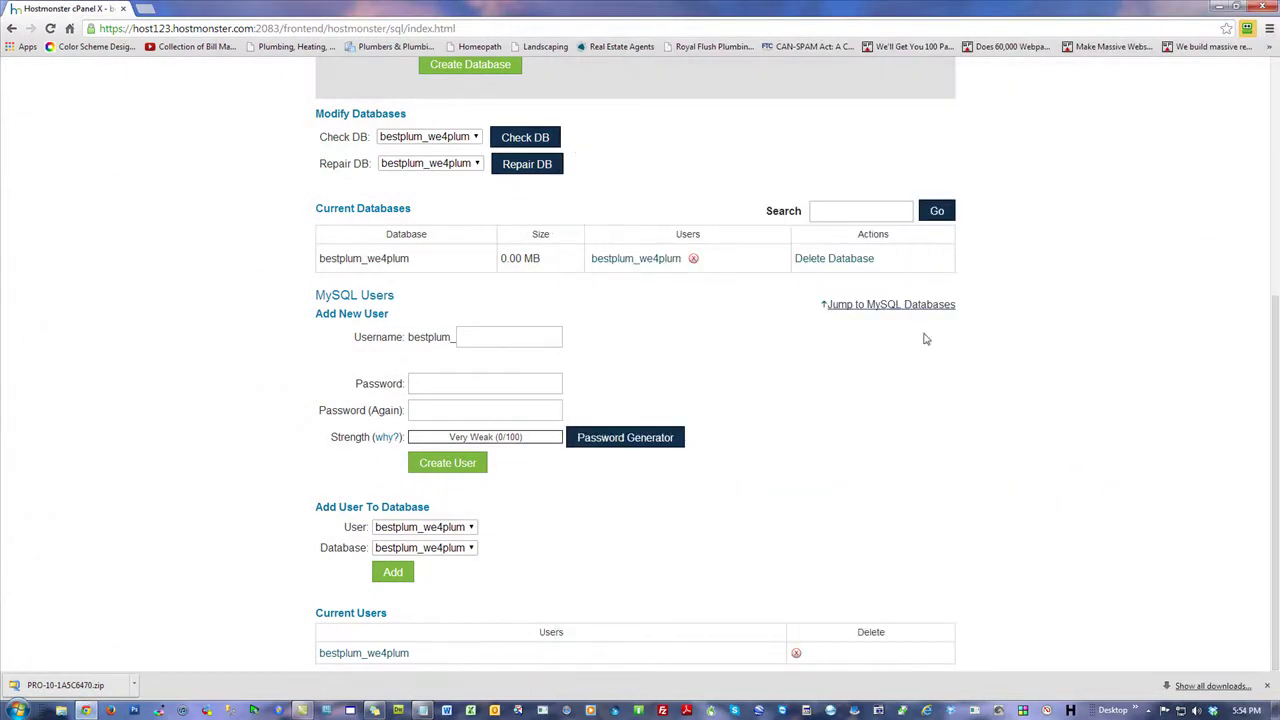
click(890, 304)
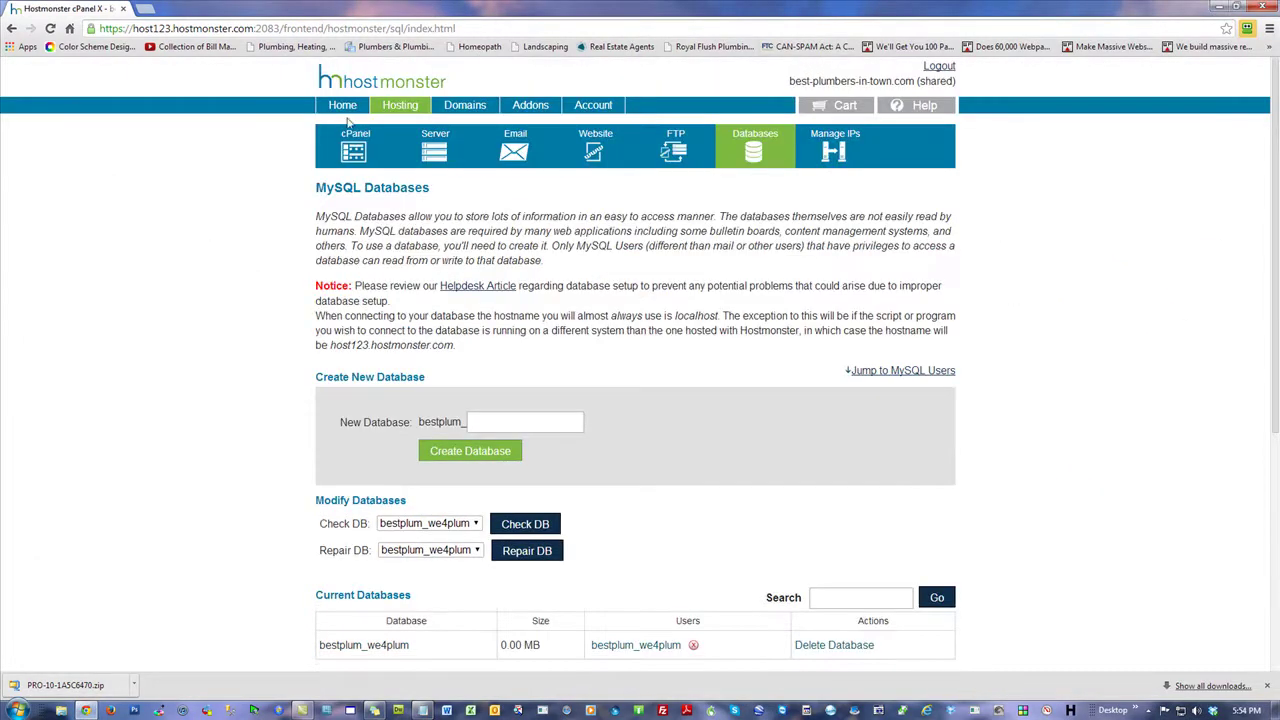
Go to the cPanel home page and open File Manager under File Management.
click(355, 150)
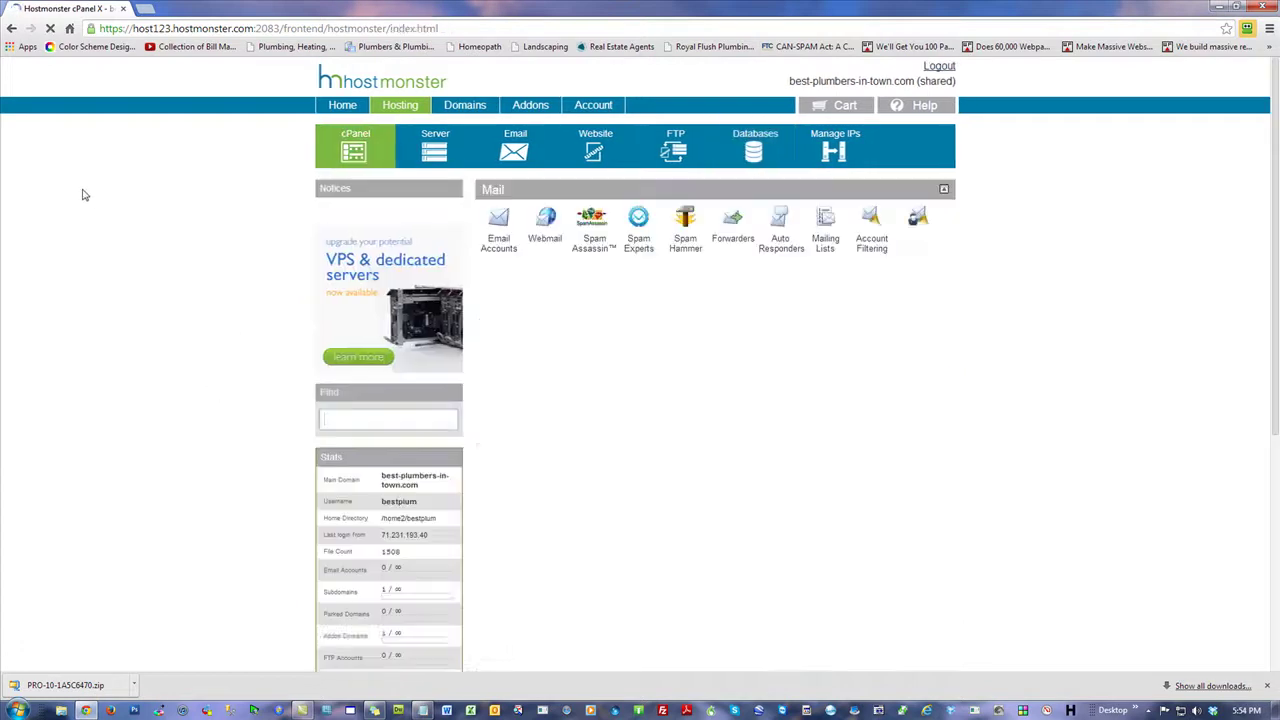
scroll(1085, 266, down, 2)
scroll(1088, 264, down, 4)
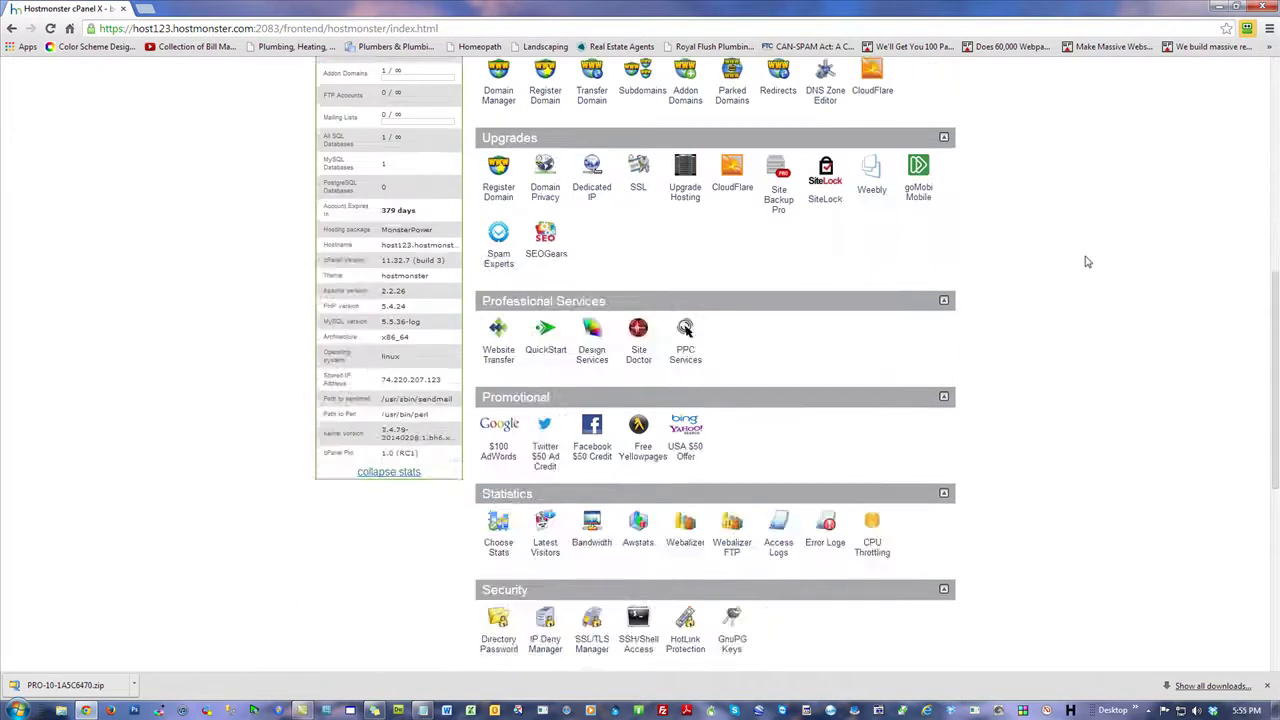
scroll(1088, 264, up, 4)
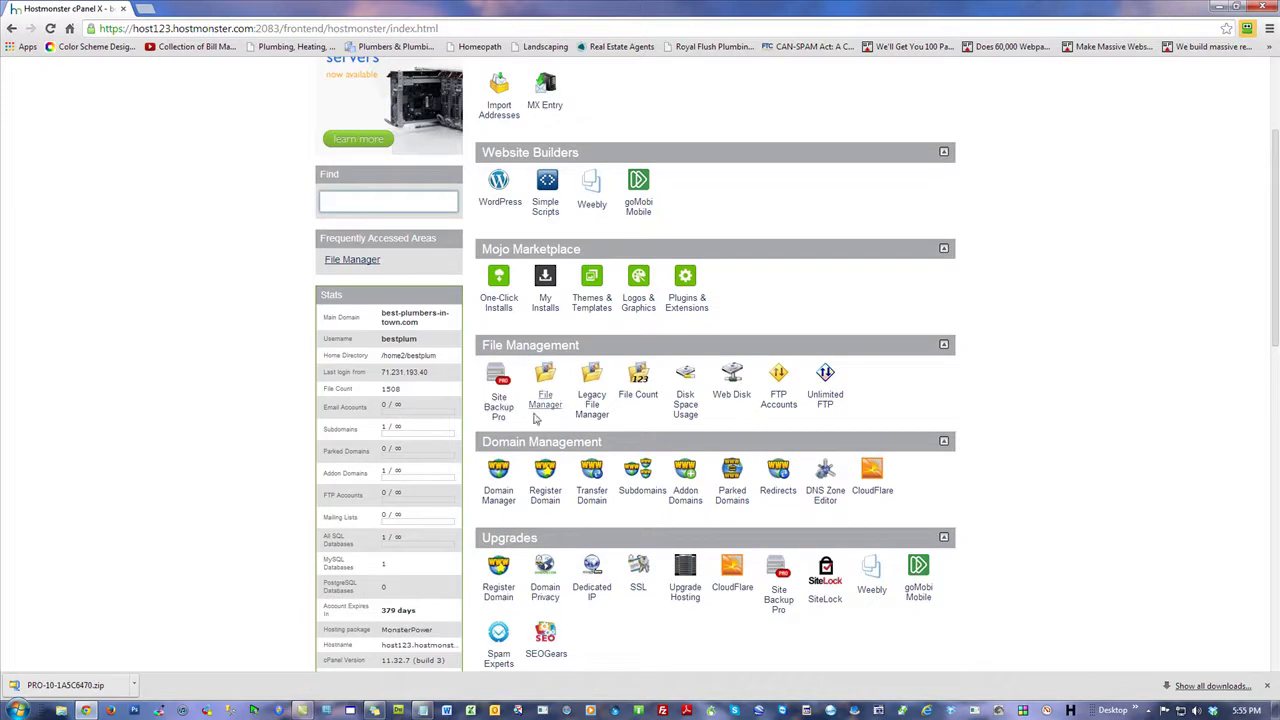
scroll(543, 410, up, 2)
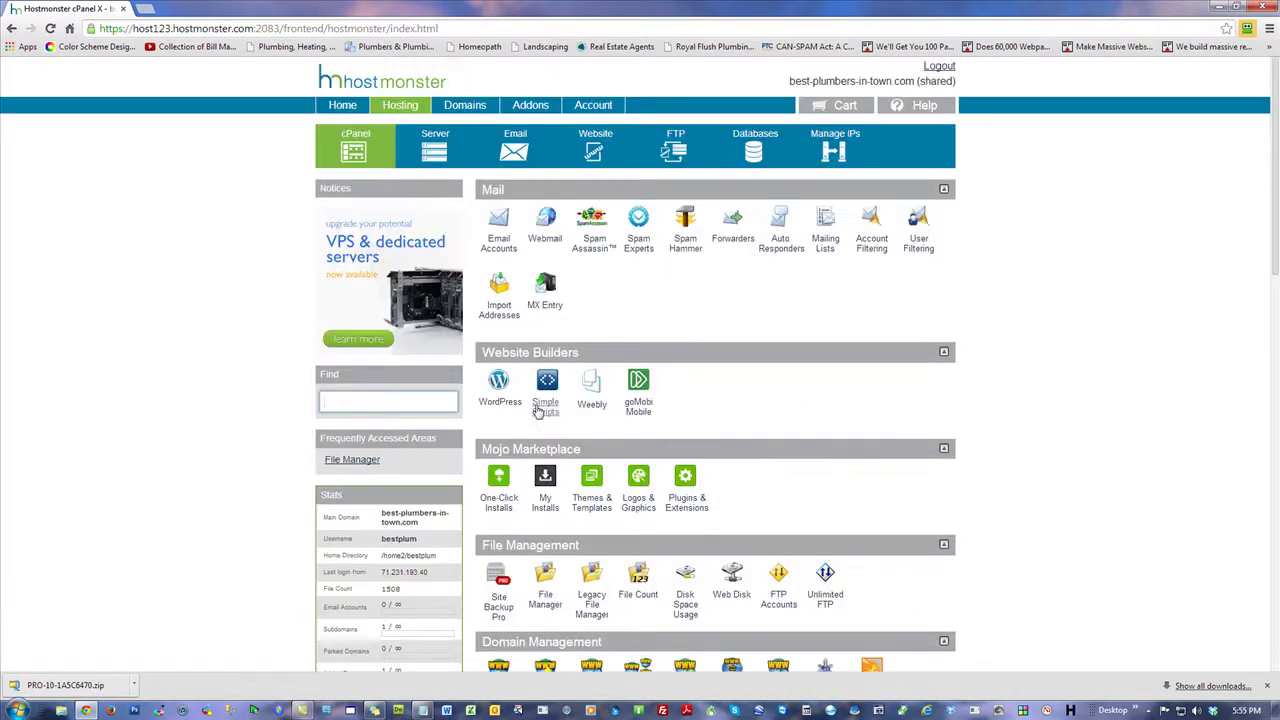
click(357, 155)
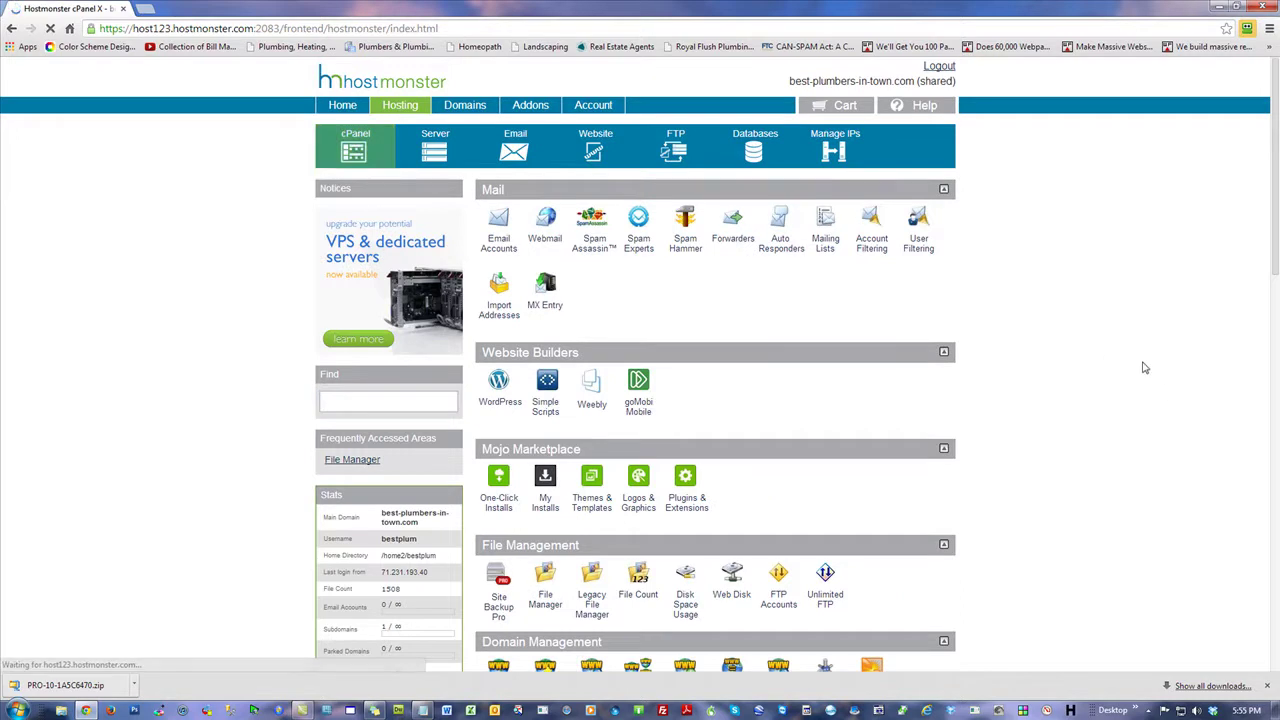
scroll(1143, 368, down, 2)
scroll(1143, 368, down, 2)
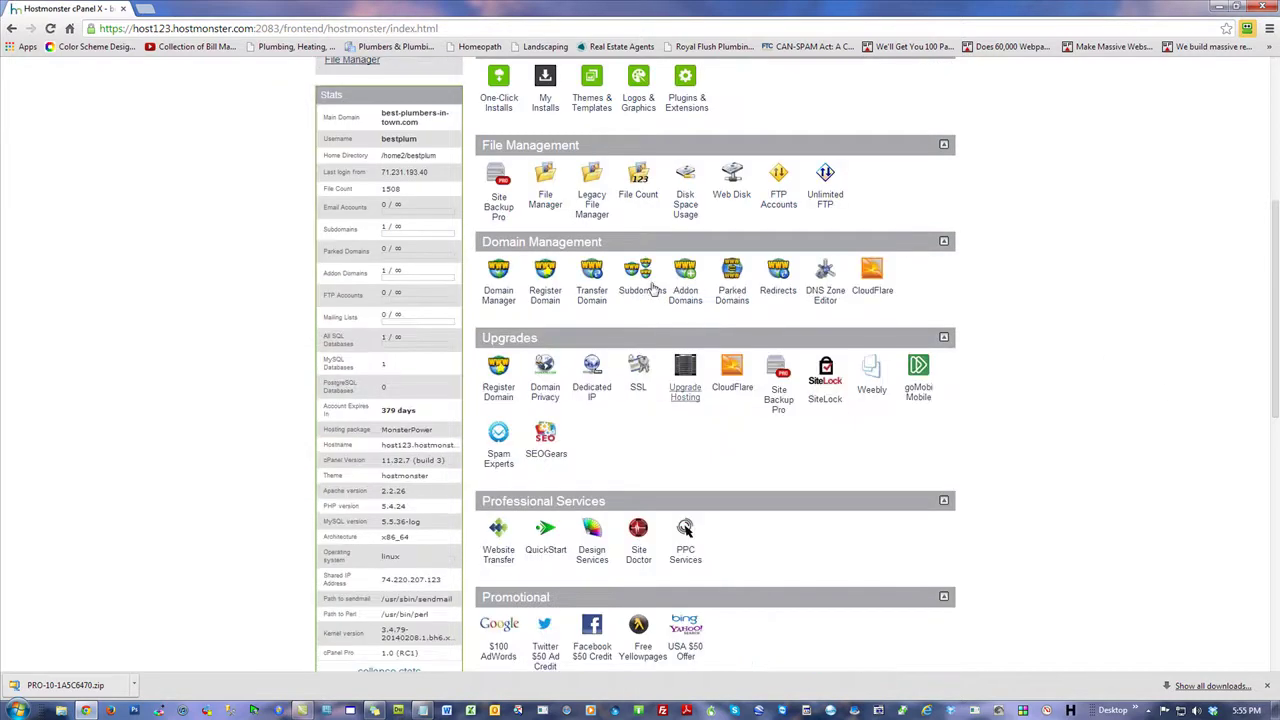
click(545, 192)
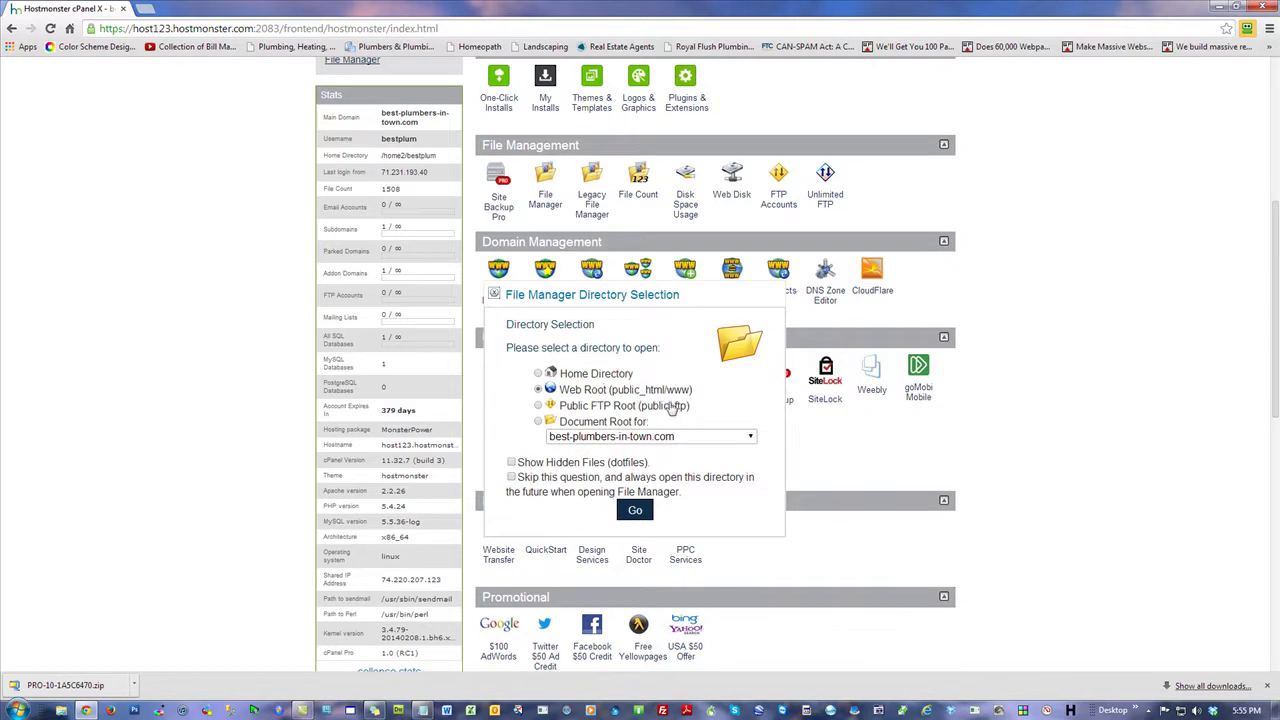
click(645, 510)
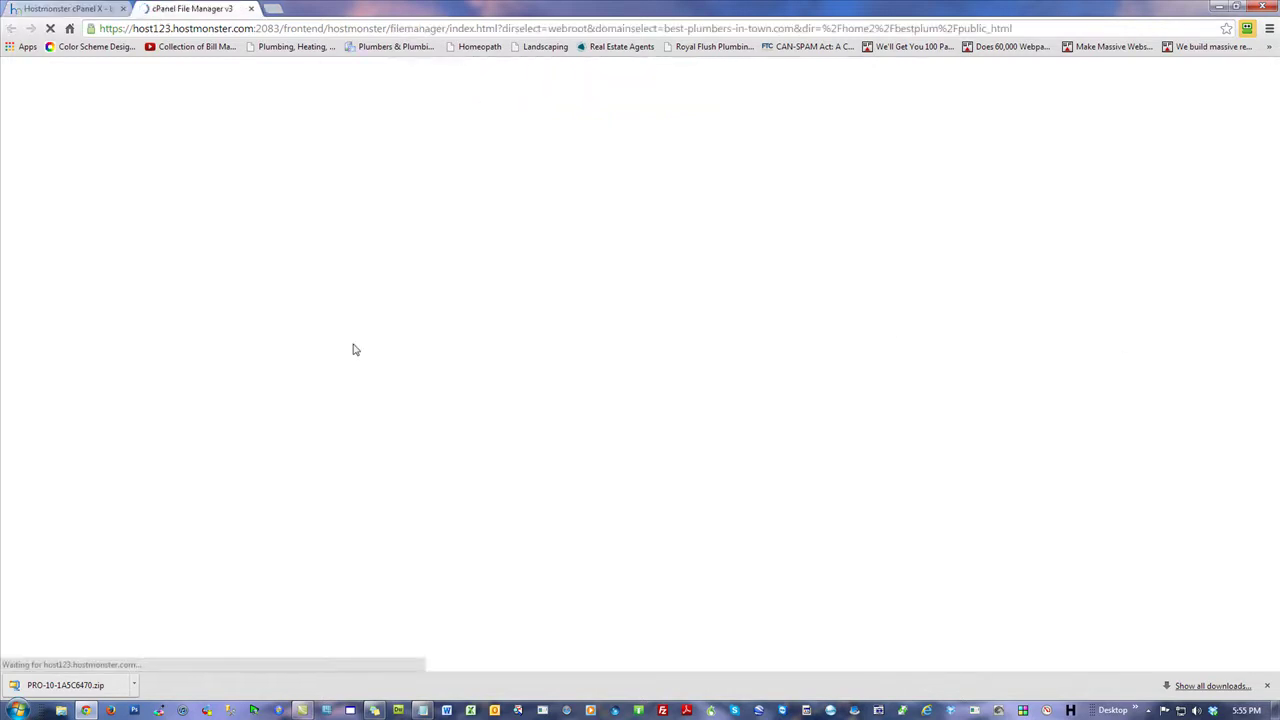
click(90, 322)
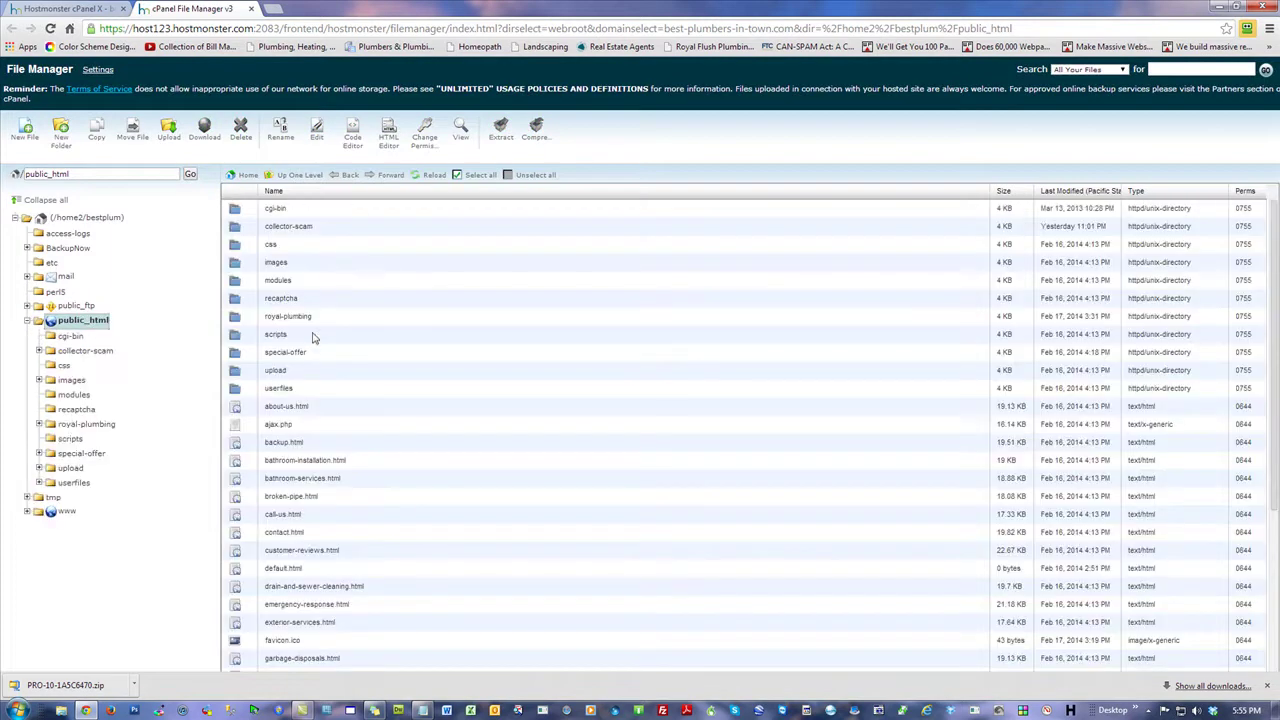
click(240, 321)
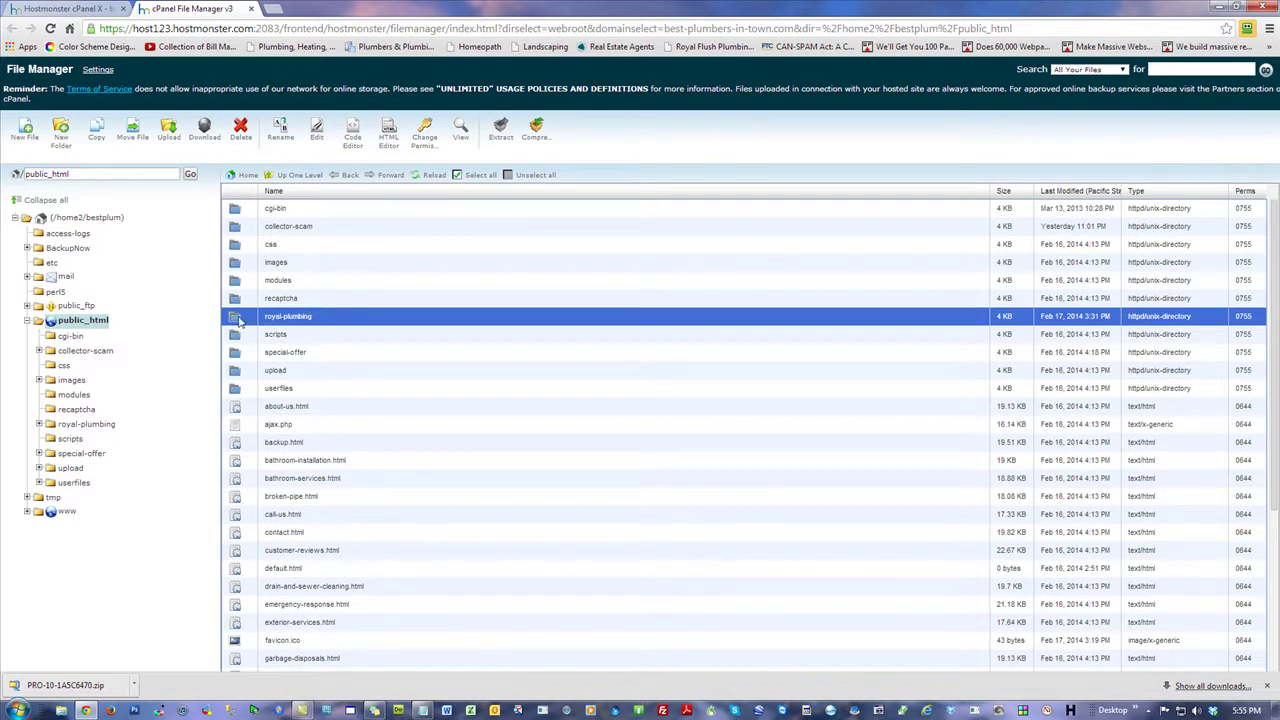
click(237, 320)
double_click(237, 320)
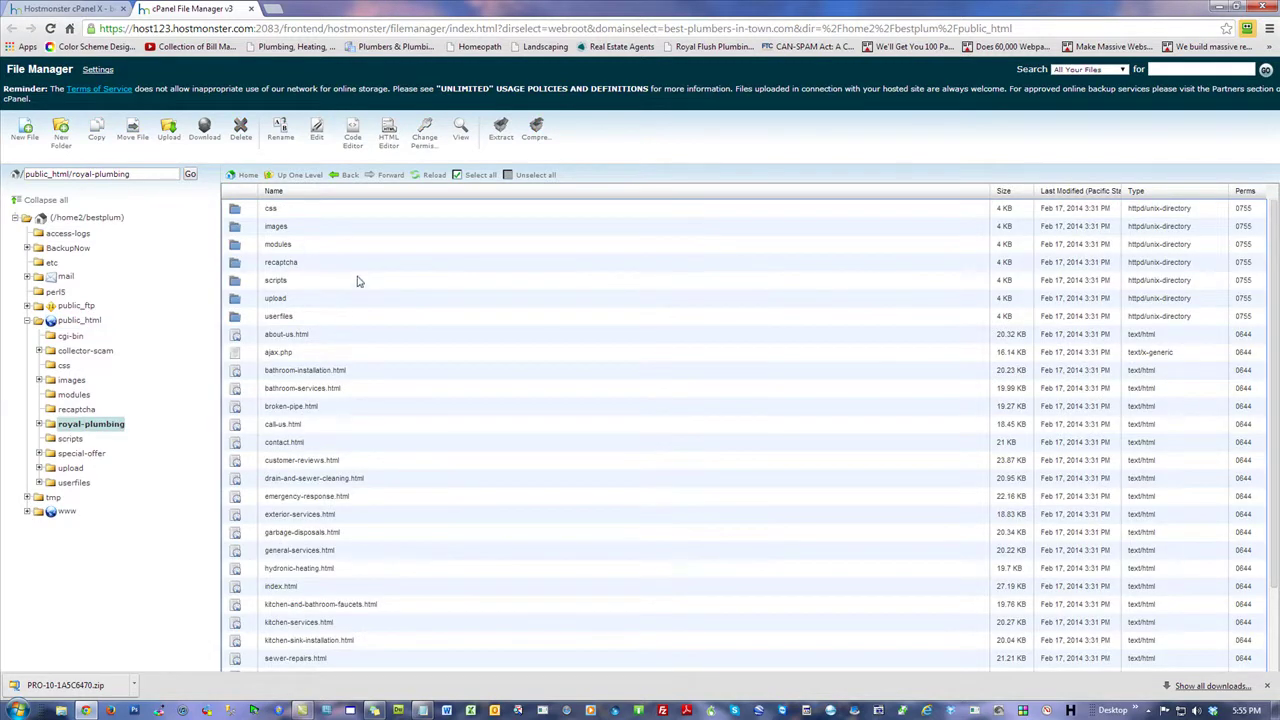
click(292, 176)
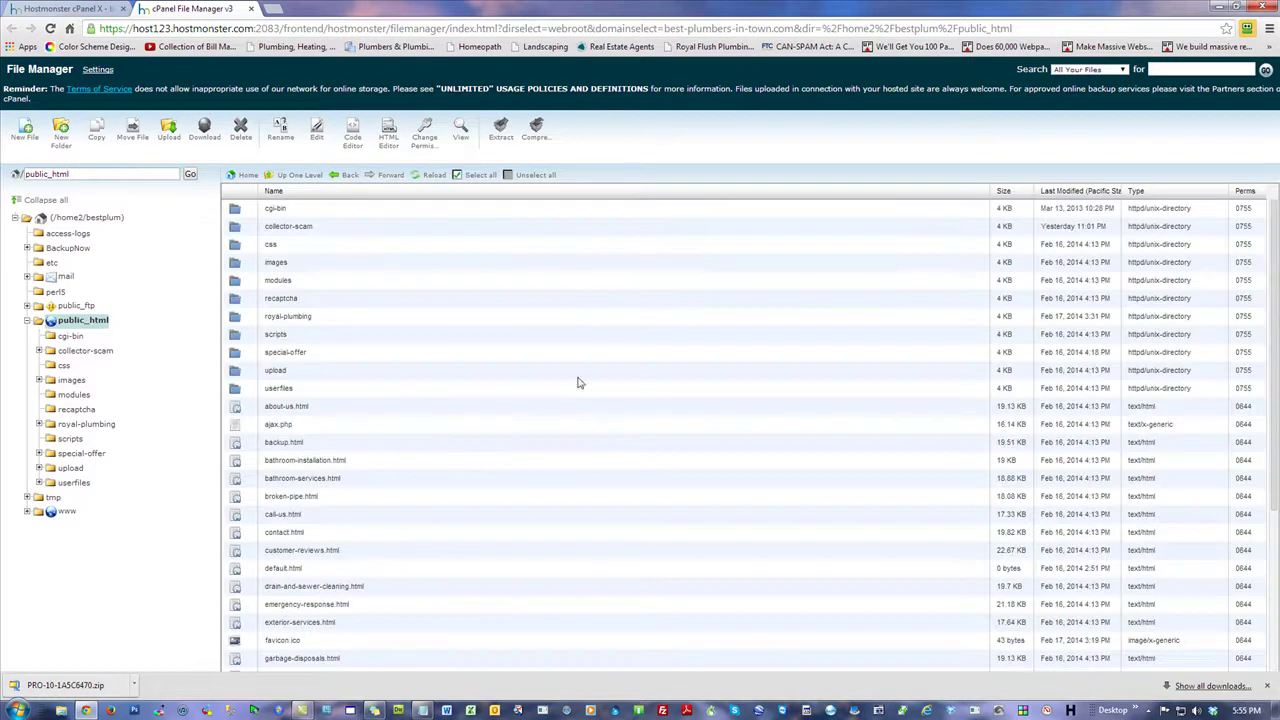
double_click(237, 356)
click(292, 176)
scroll(414, 543, down, 3)
scroll(415, 543, up, 3)
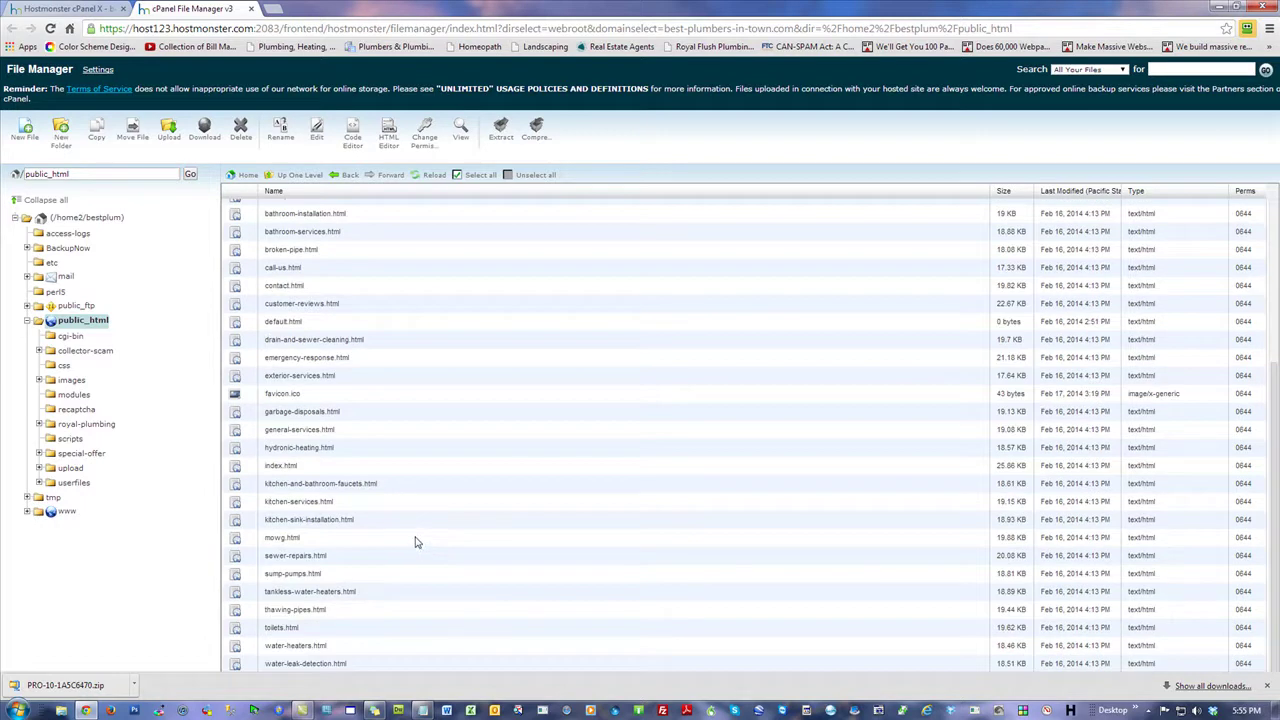
click(85, 322)
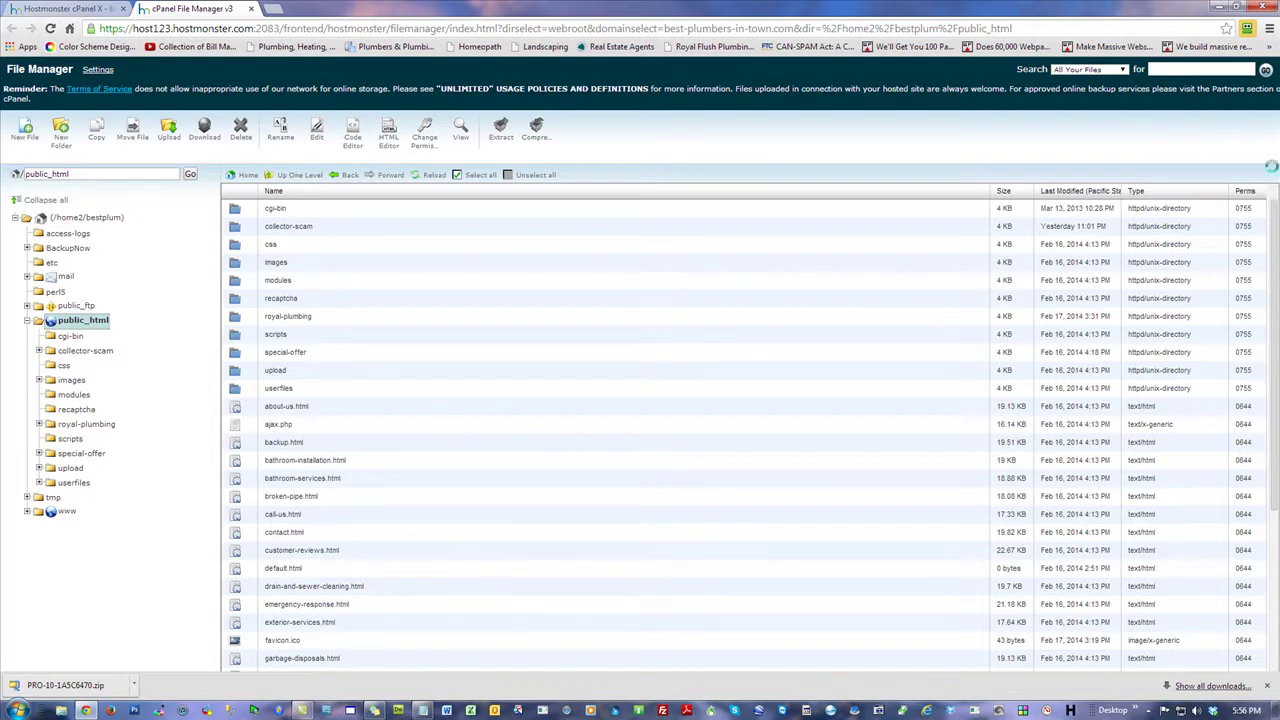
Load best-plumbers-in-town.com in a new tab.
click(281, 9)
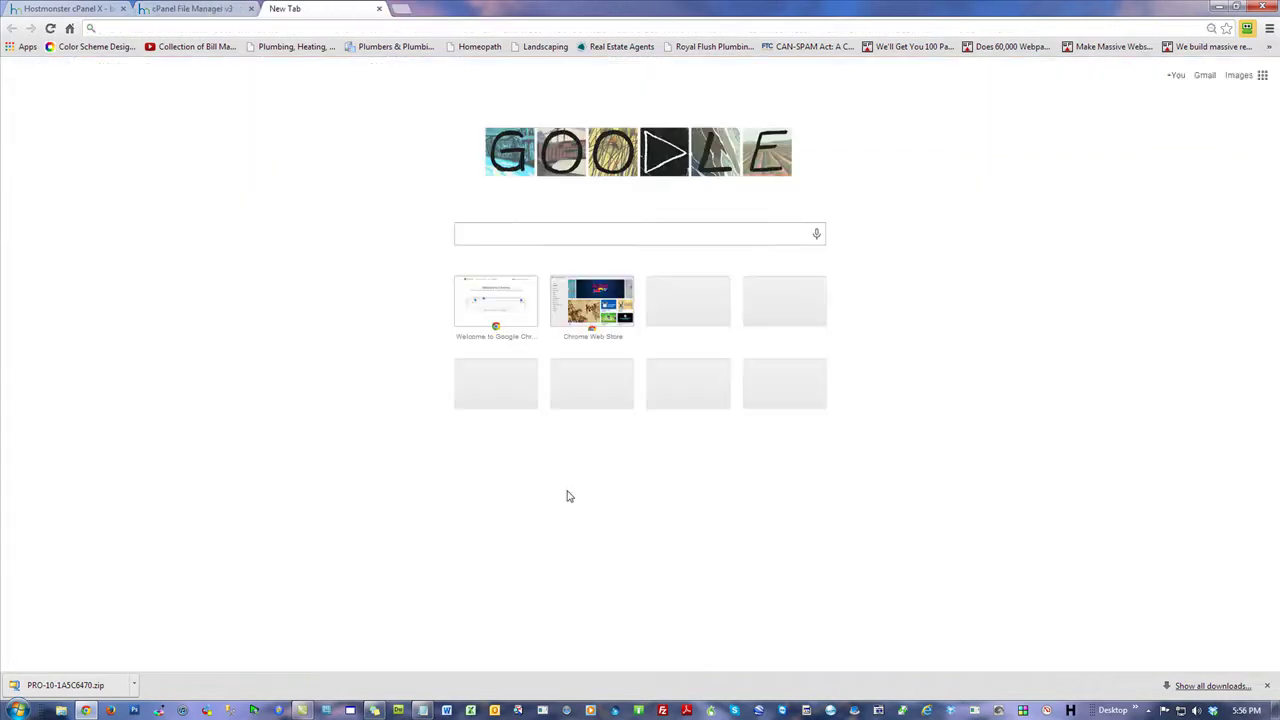
text(best-)
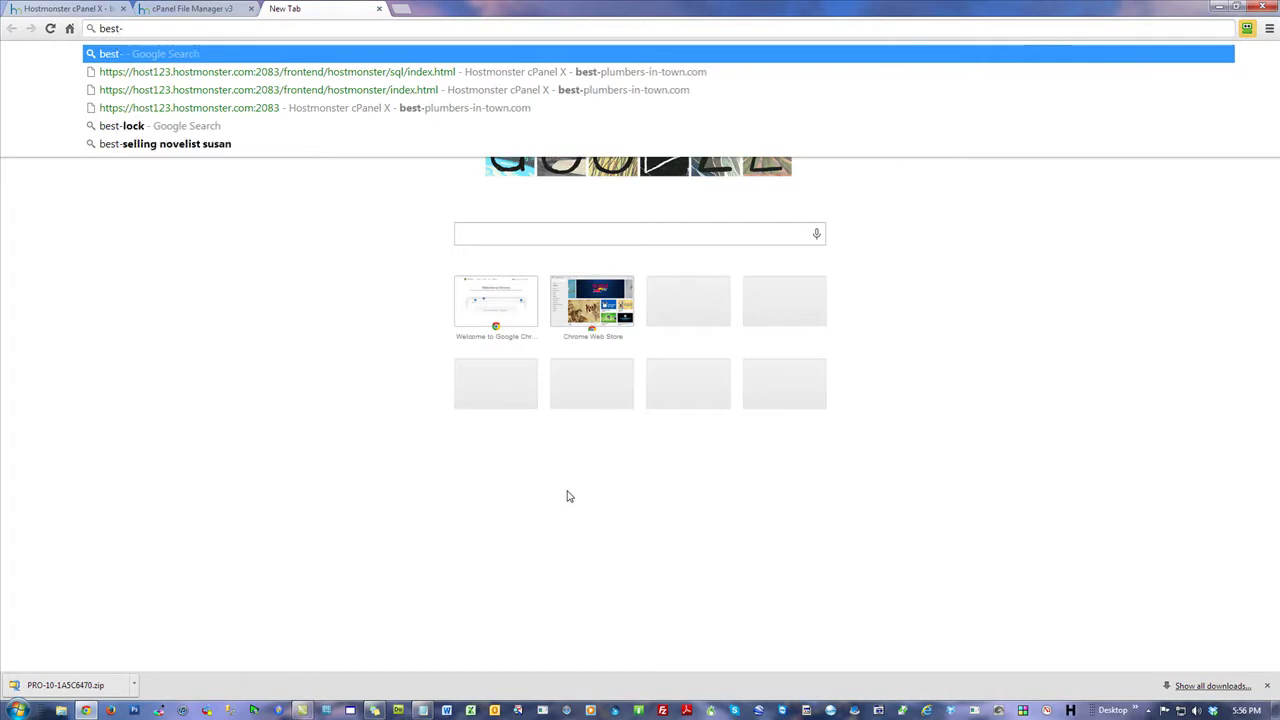
text(plumbers-in)
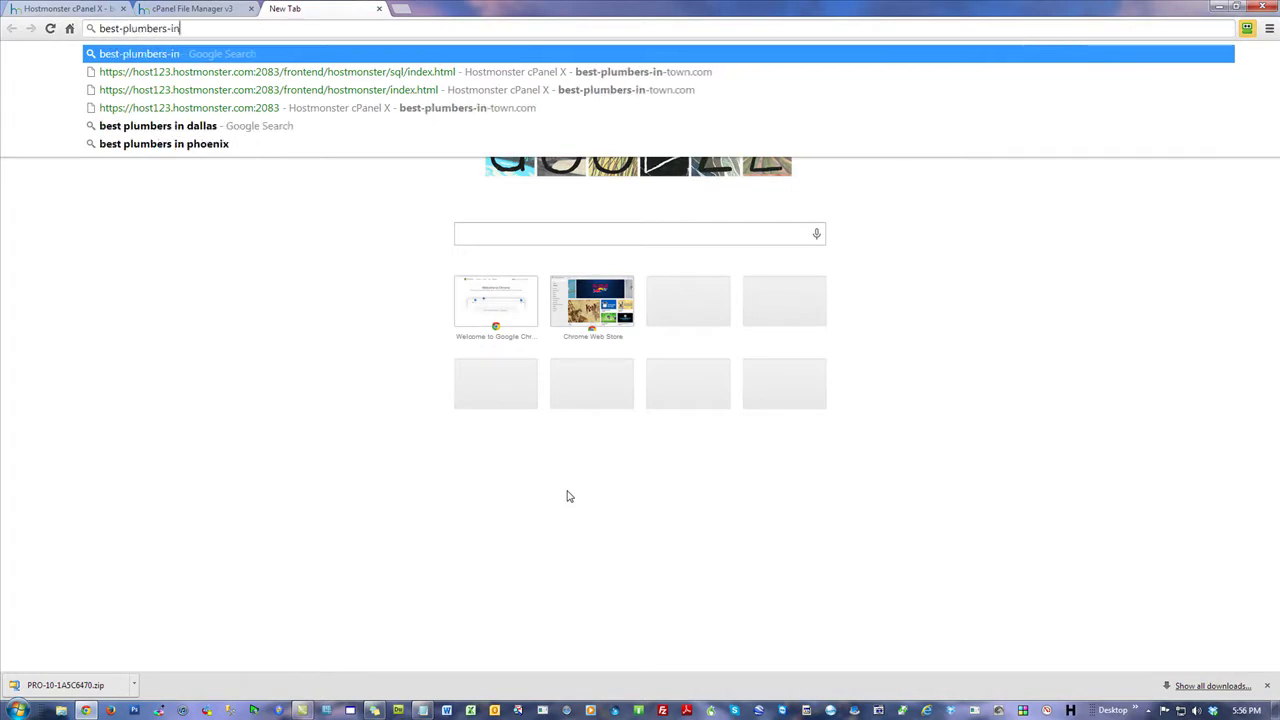
text(-town.com)
key(Return)
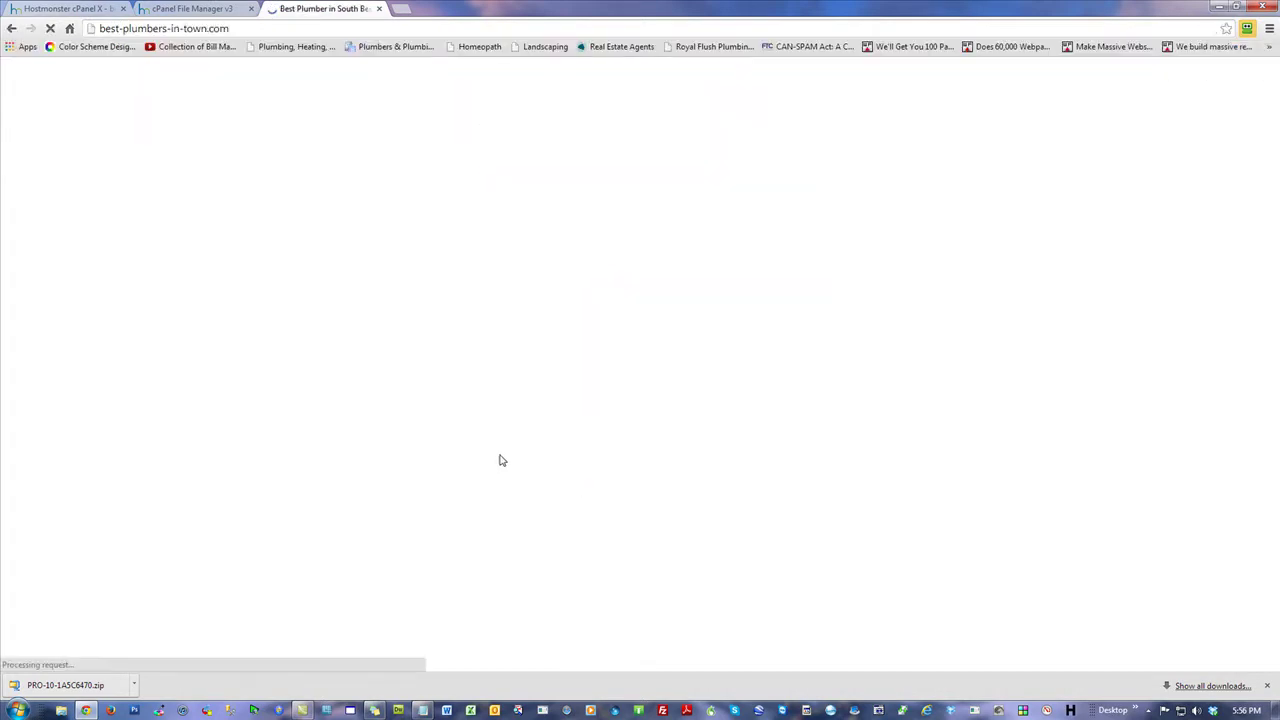
scroll(866, 457, down, 8)
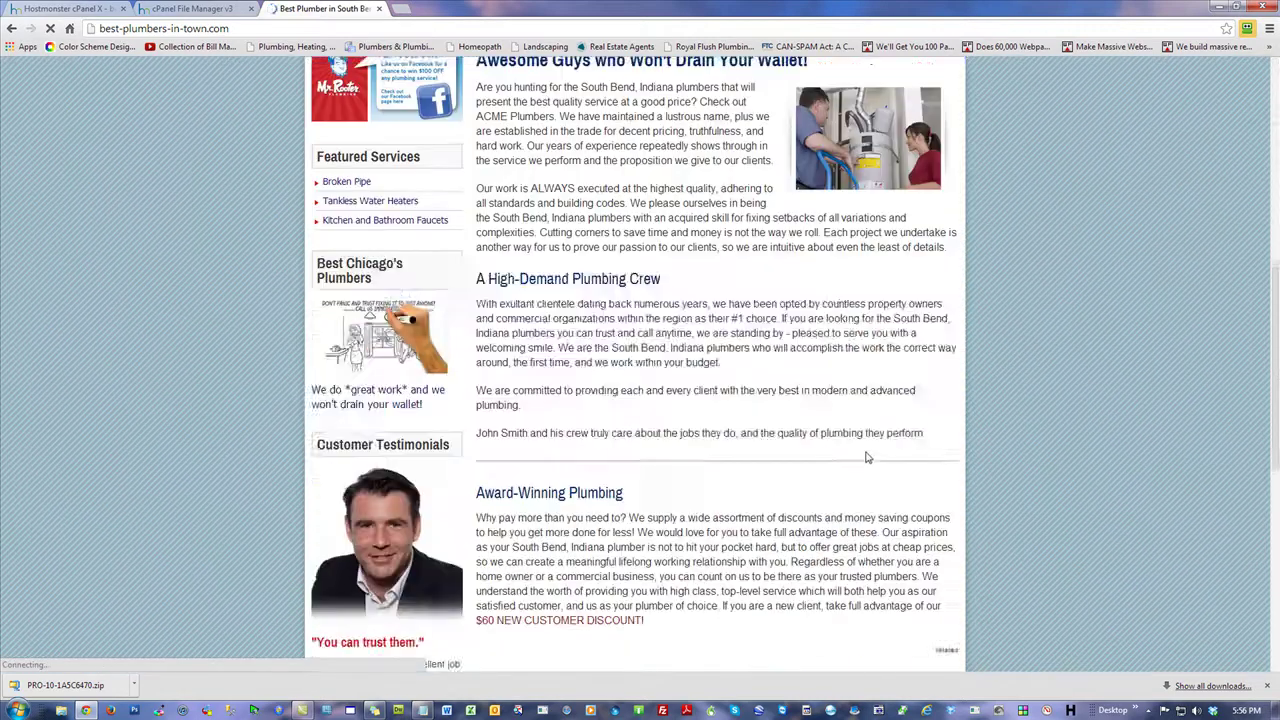
scroll(853, 440, up, 8)
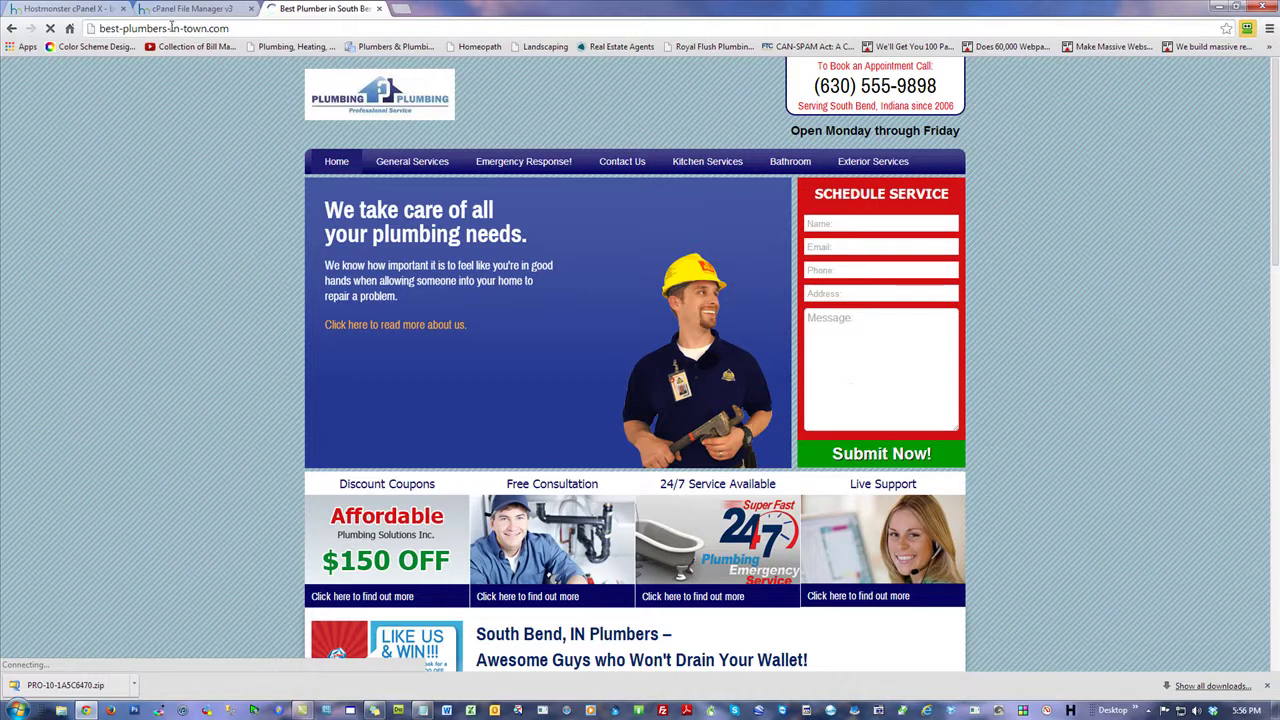
Try the demo.best-plumbers-in-town.com subdomain, which fails to load.
click(249, 31)
click(101, 27)
text(demo.)
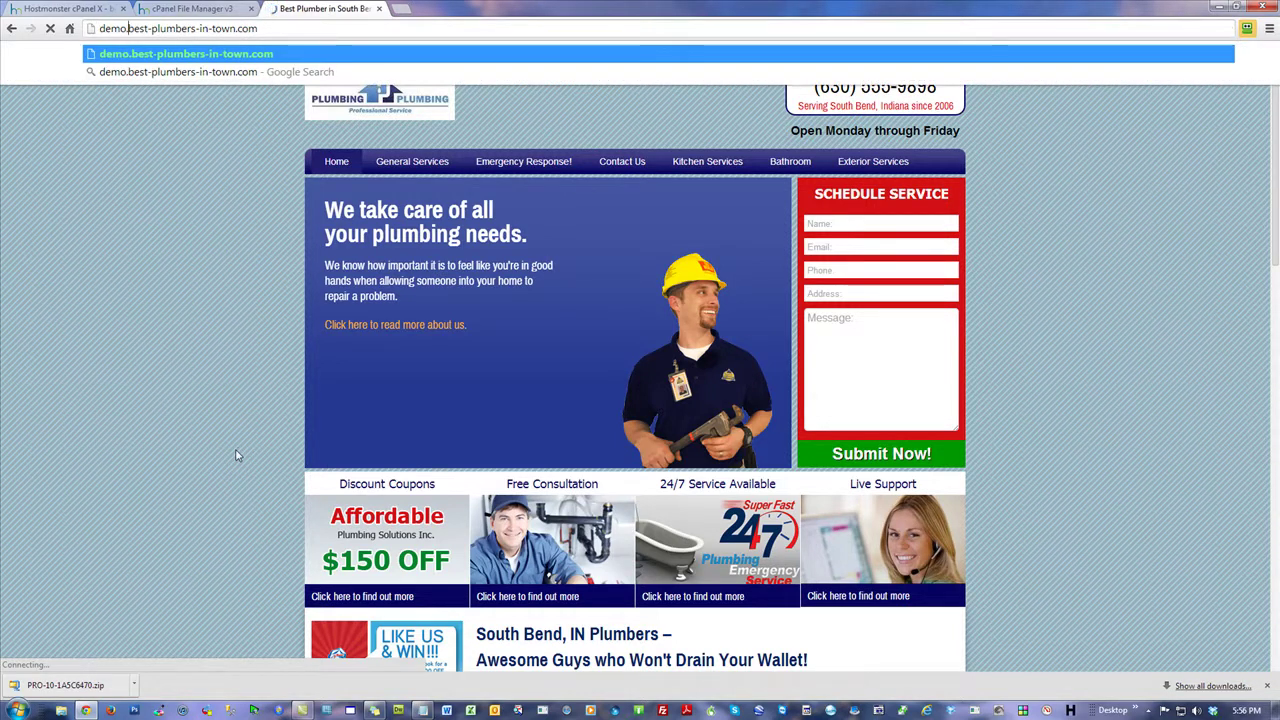
key(Return)
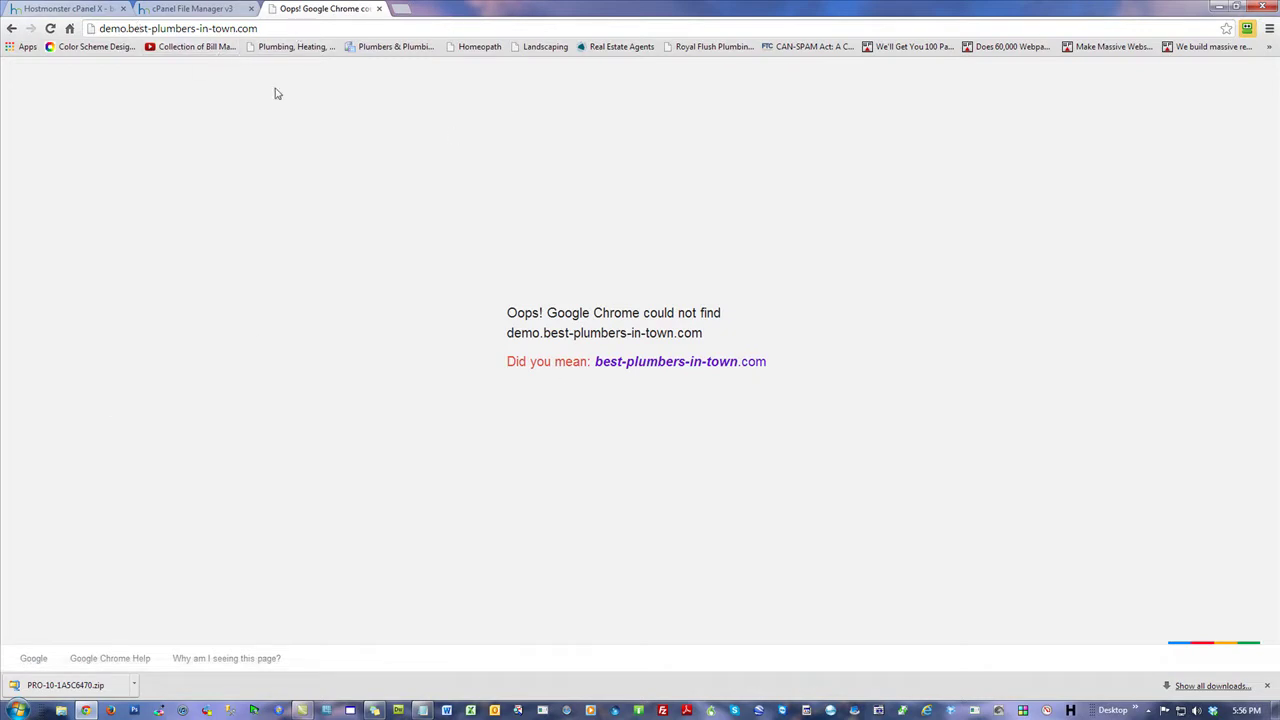
click(12, 28)
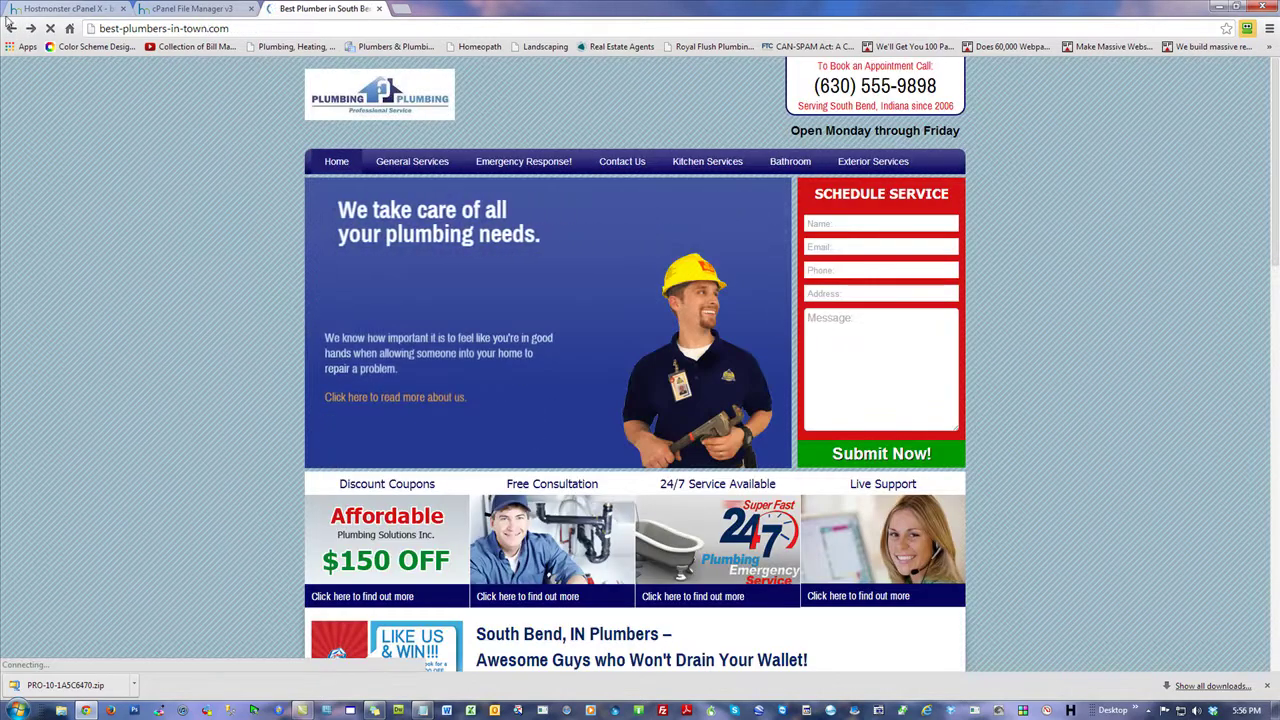
click(31, 28)
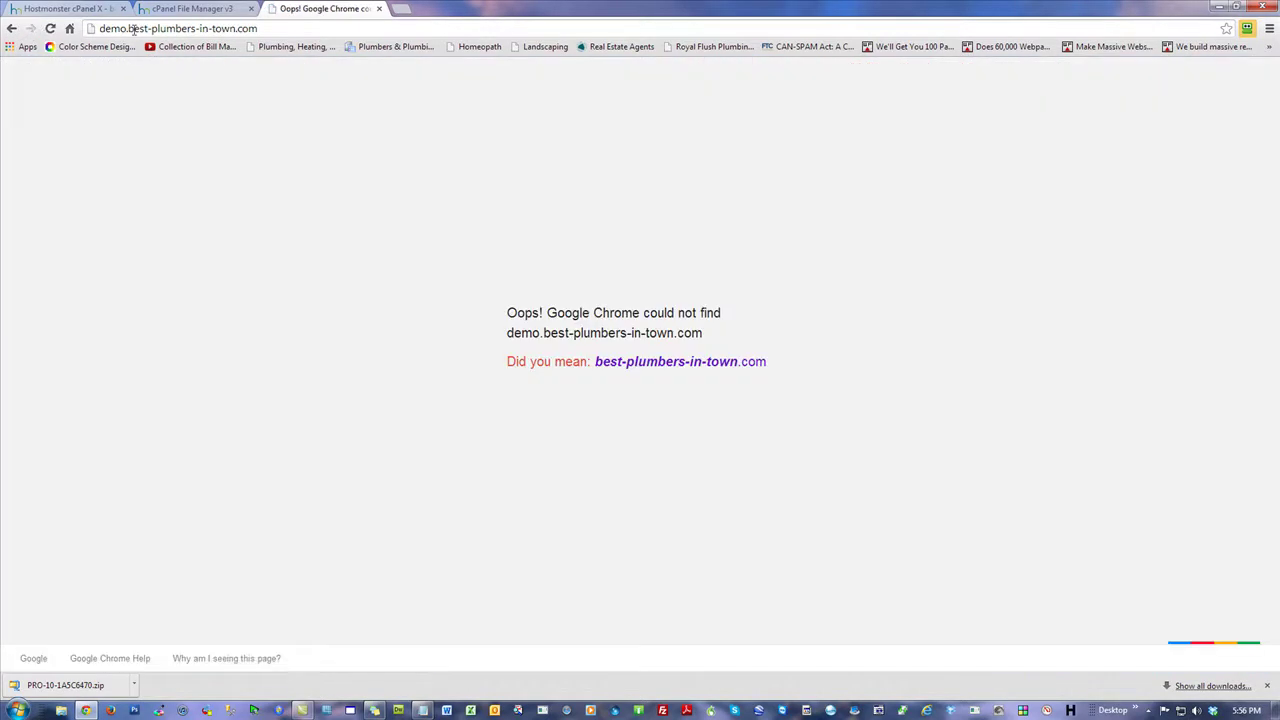
Try /administrator on the demo subdomain and then on best-plumbers-in-town.com.
double_click(266, 29)
key(End)
text(/administra)
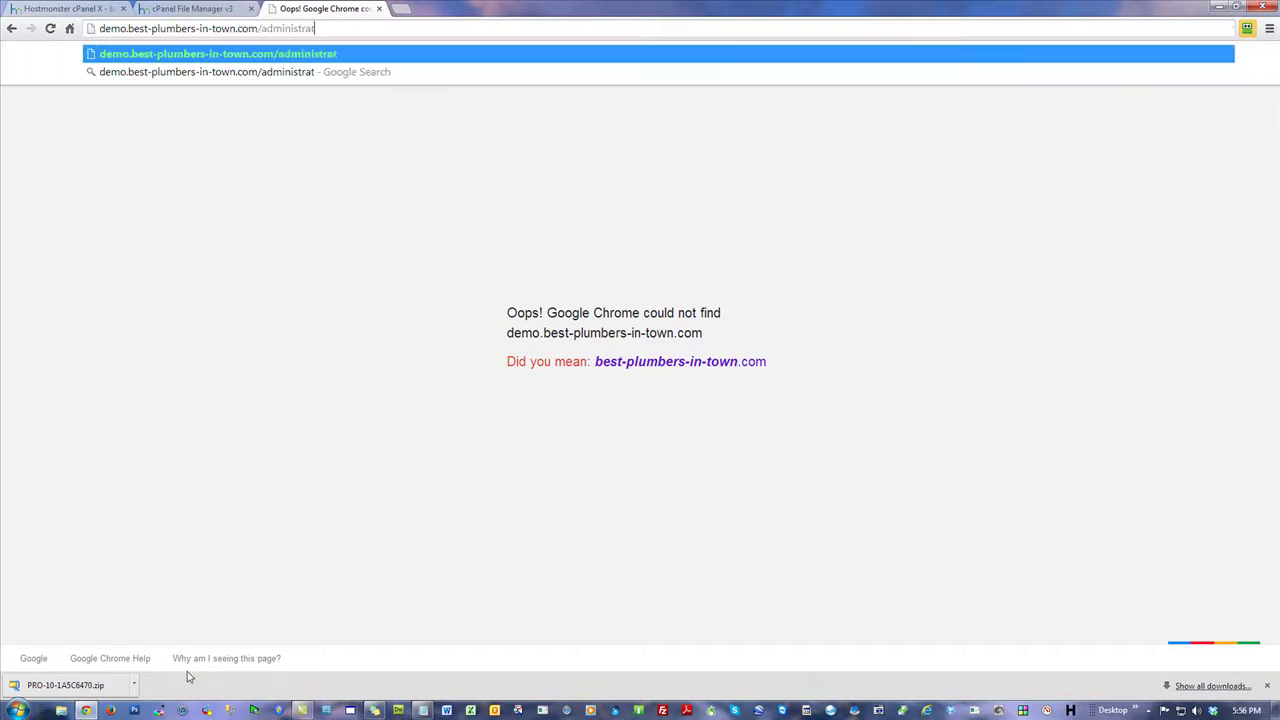
text(tor)
key(Return)
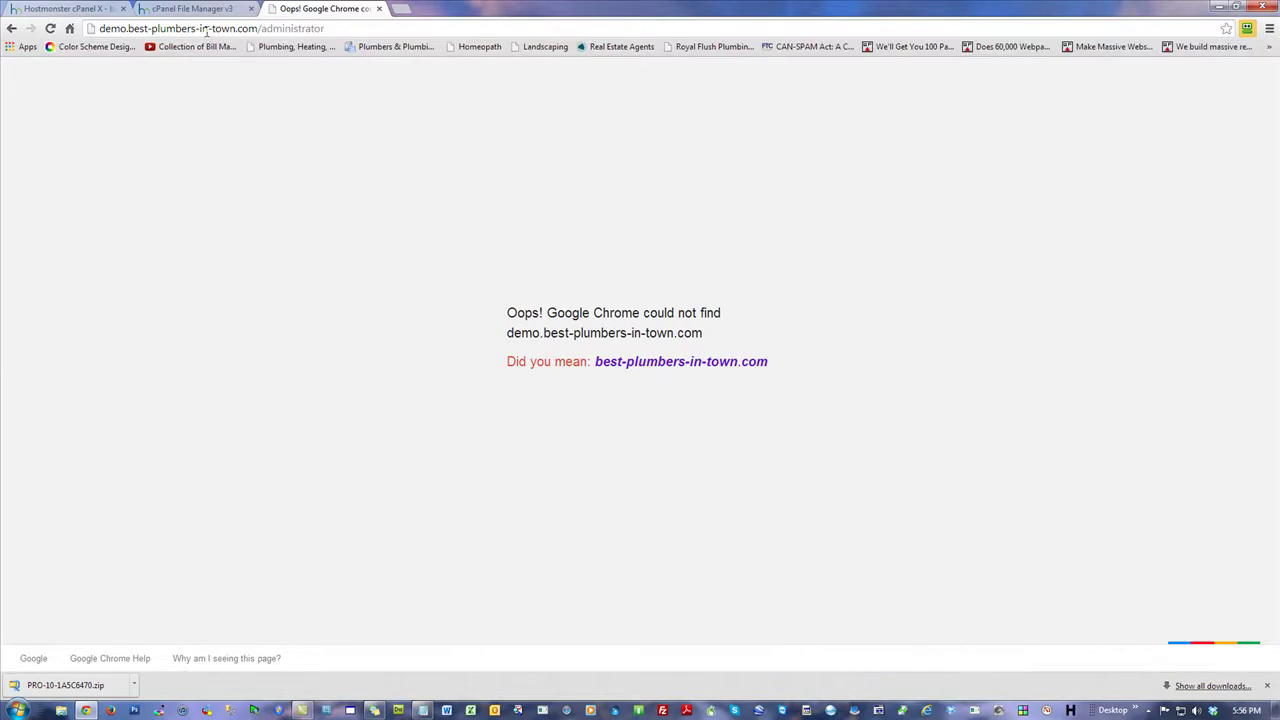
click(163, 29)
click(125, 29)
double_click(125, 29)
key(BackSpace)
key(Return)
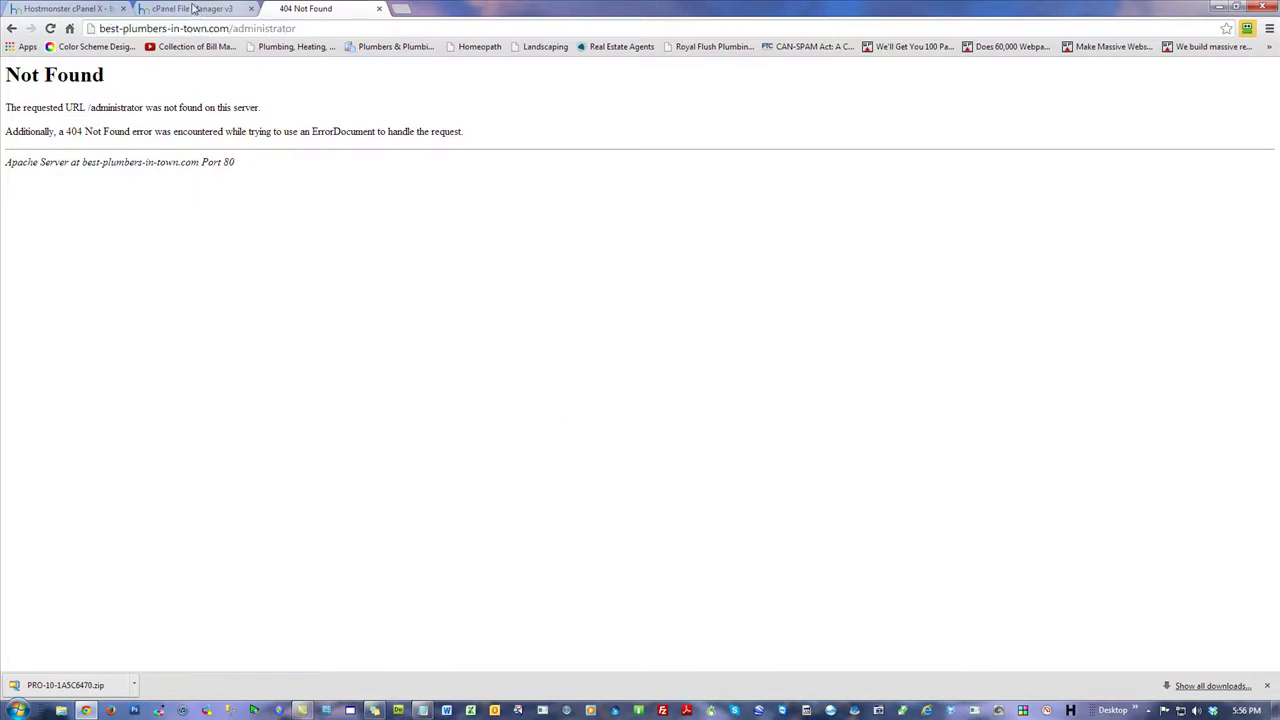
Return to the plain best-plumbers-in-town.com home page.
click(236, 30)
click(236, 30)
drag(230, 29, 666, 454)
key(BackSpace)
key(Return)
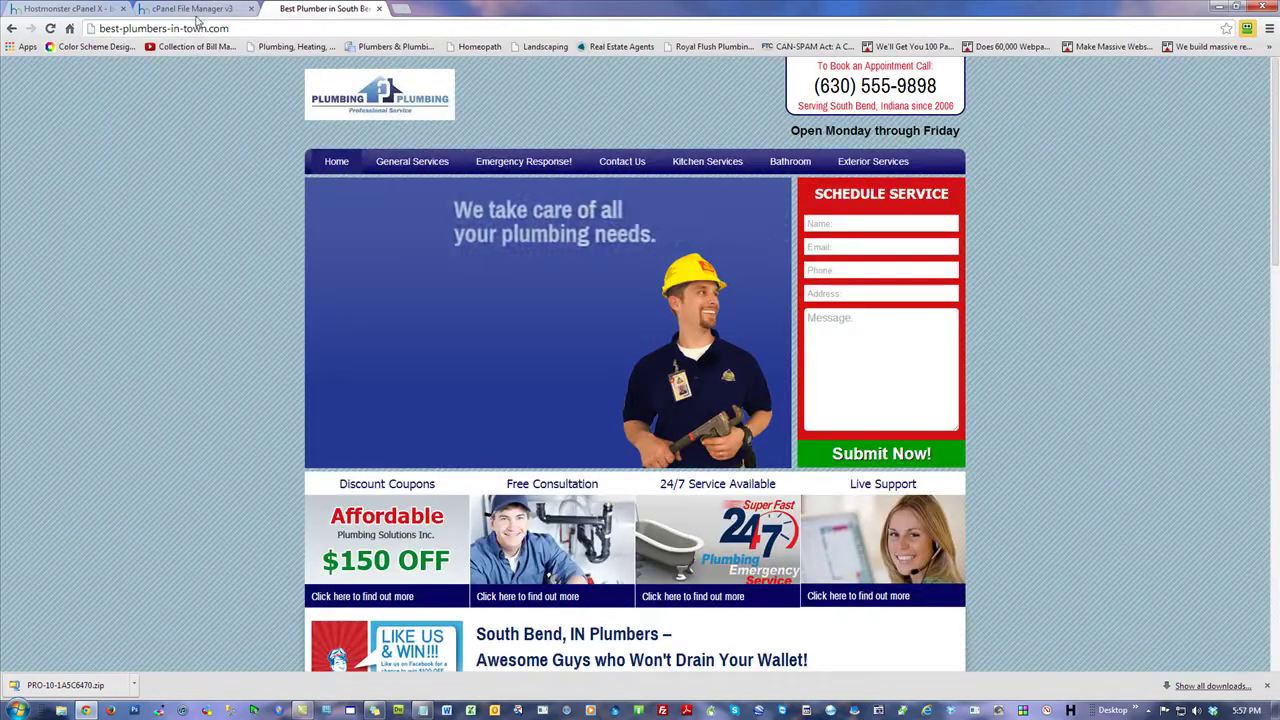
click(195, 9)
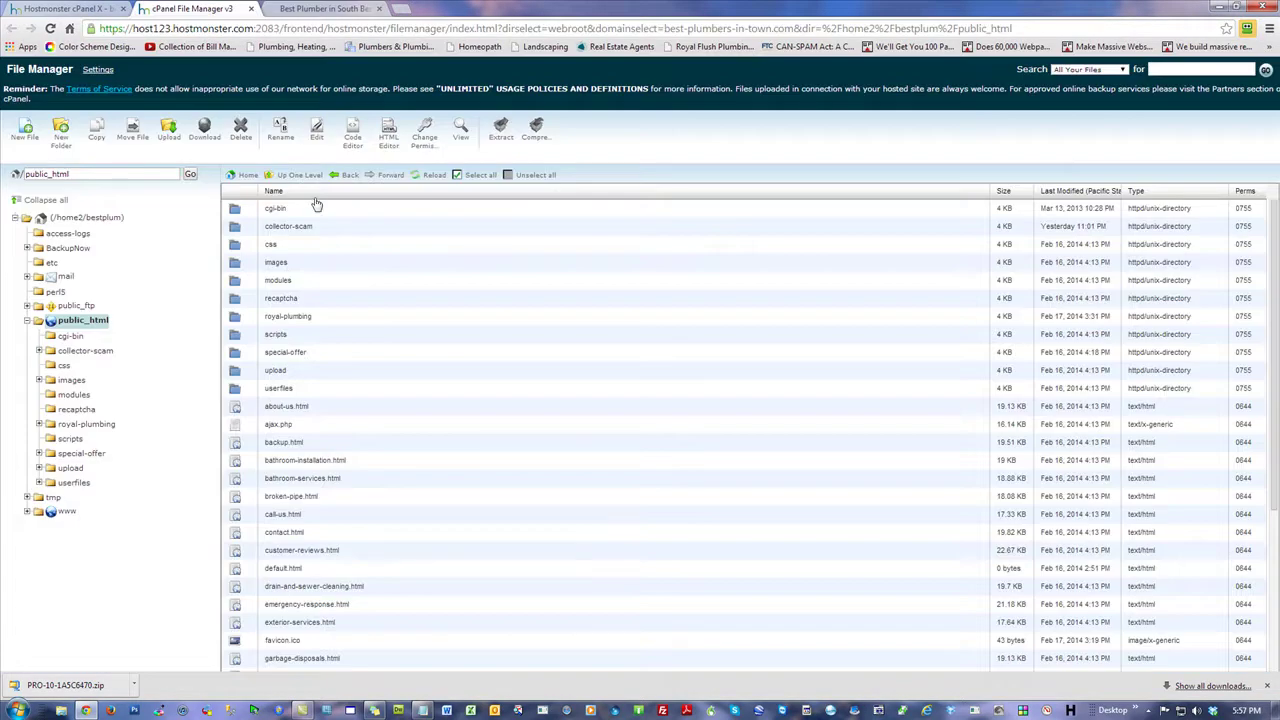
click(168, 130)
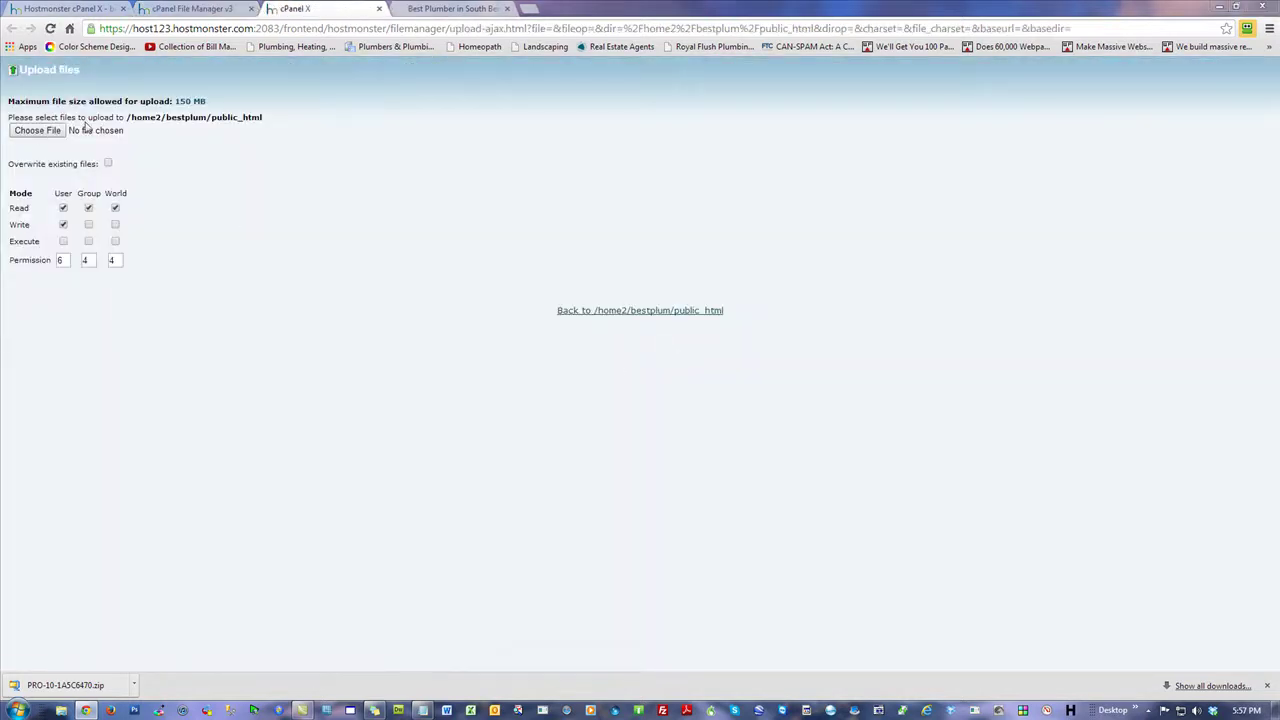
click(35, 131)
scroll(526, 350, down, 5)
scroll(520, 363, down, 15)
double_click(190, 315)
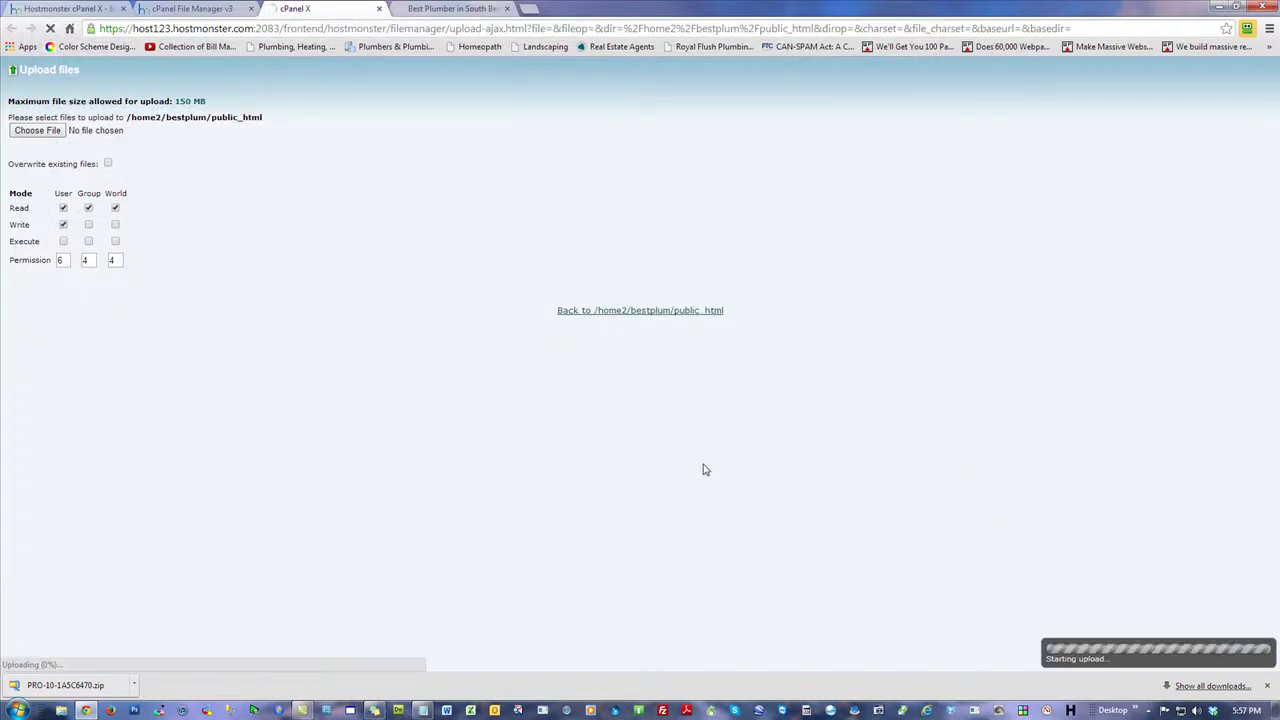
double_click(578, 7)
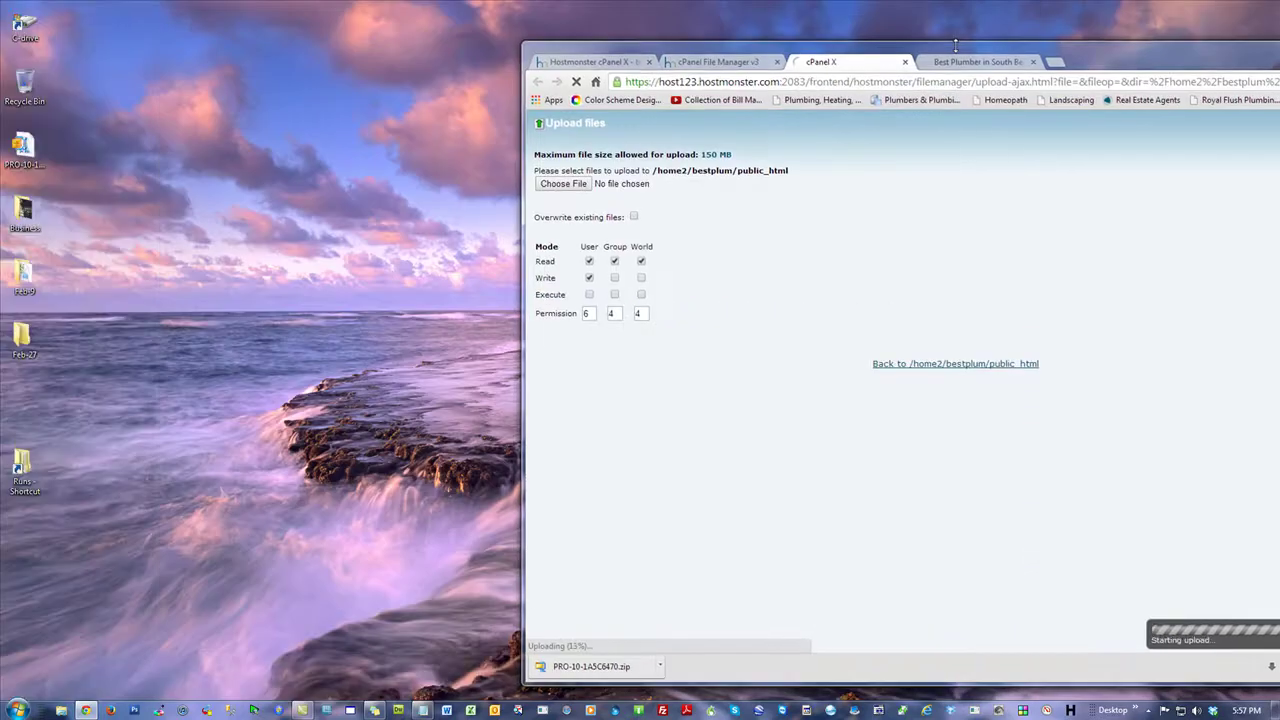
right_click(8, 132)
click(273, 99)
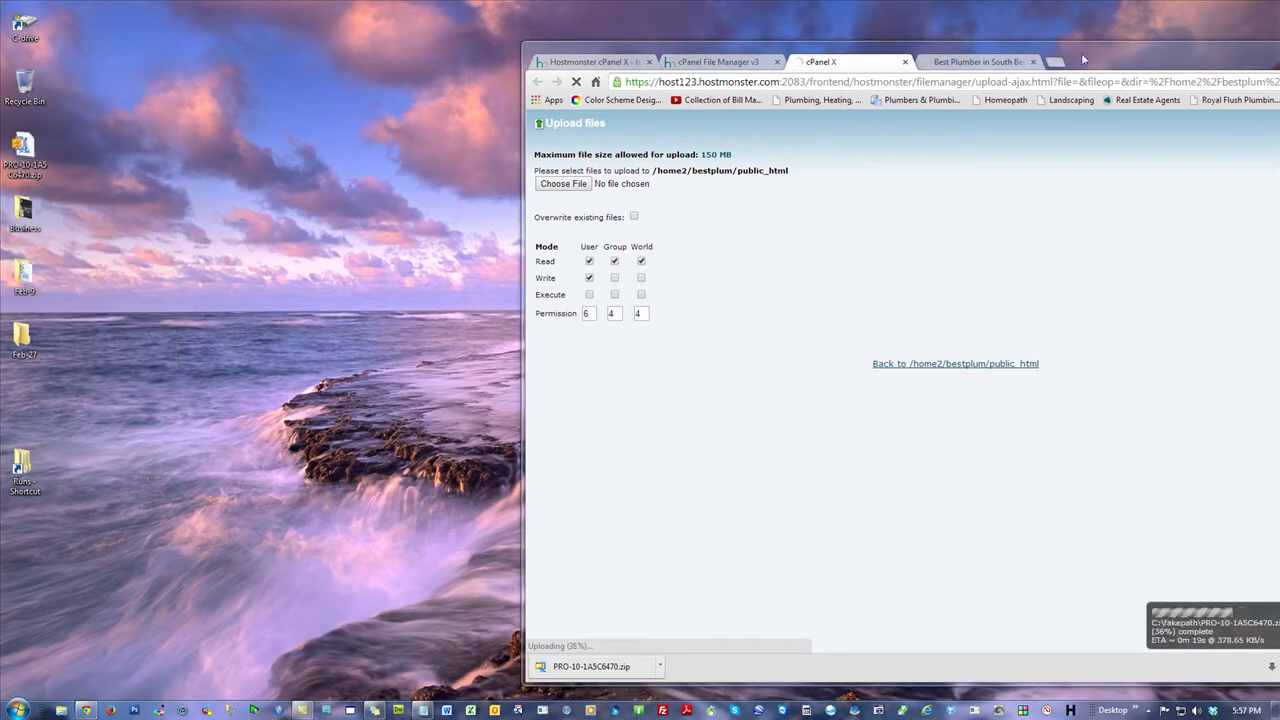
key(super+Up)
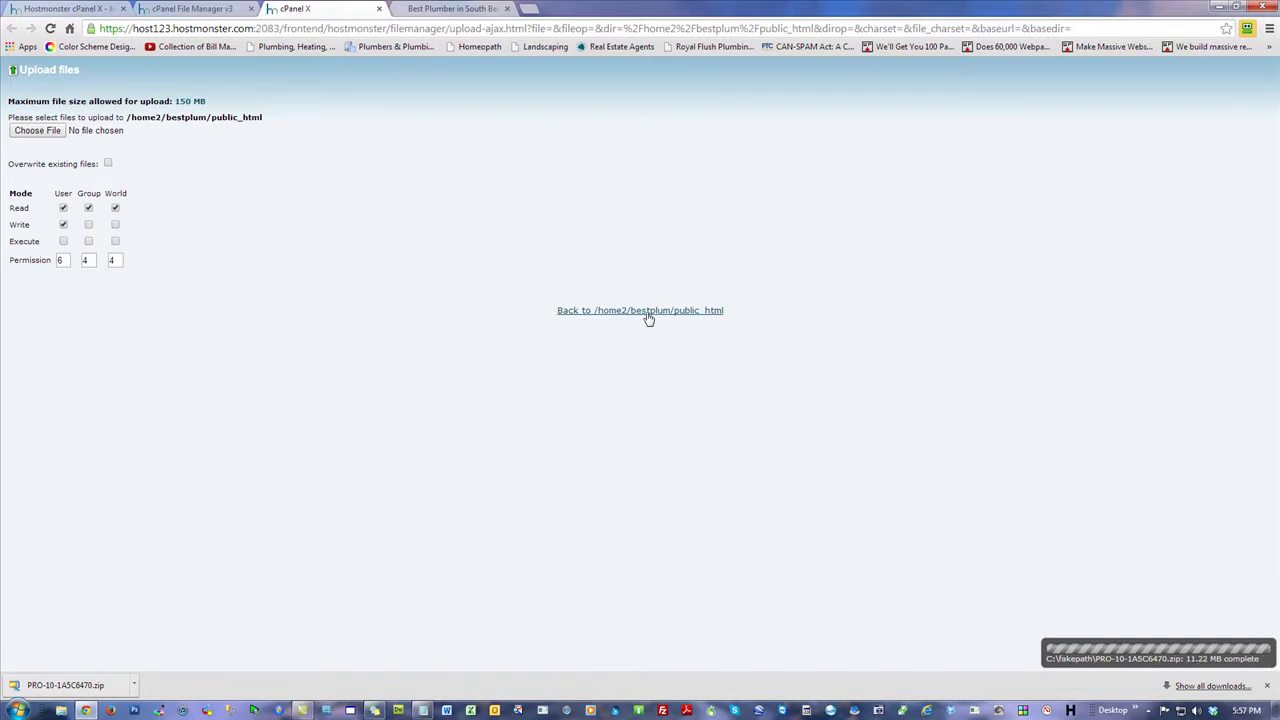
click(649, 317)
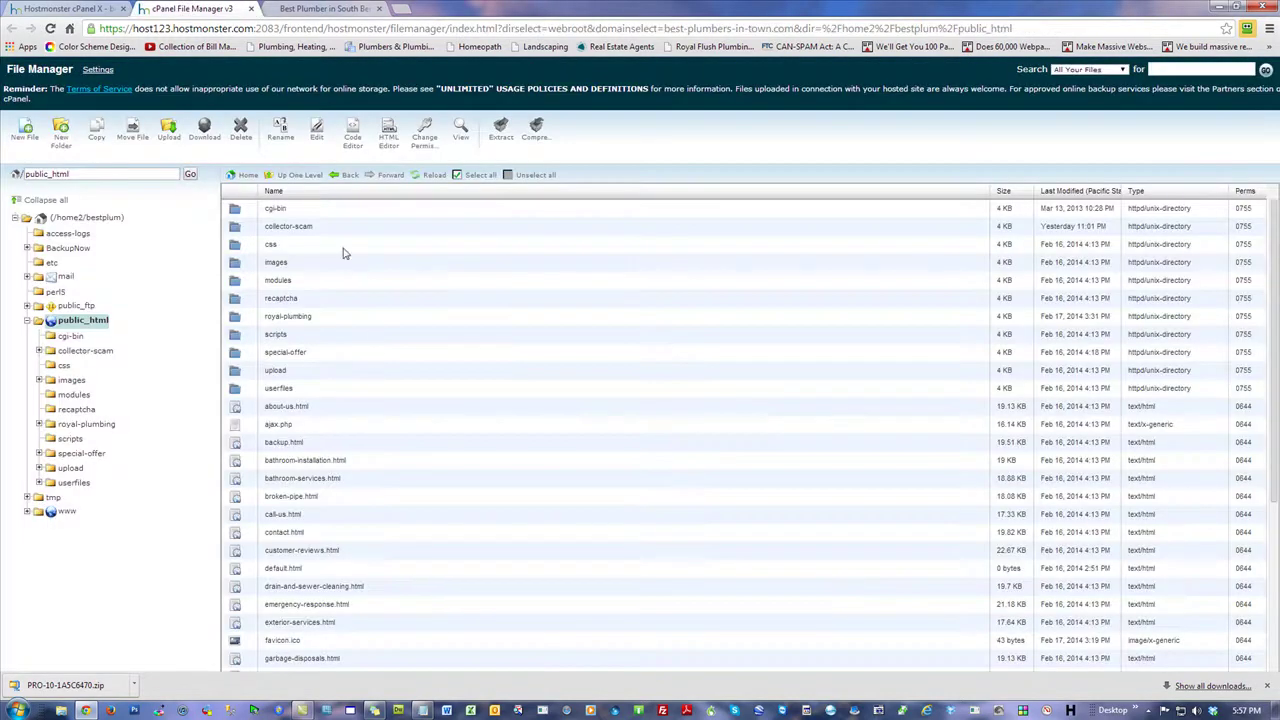
click(435, 175)
click(626, 356)
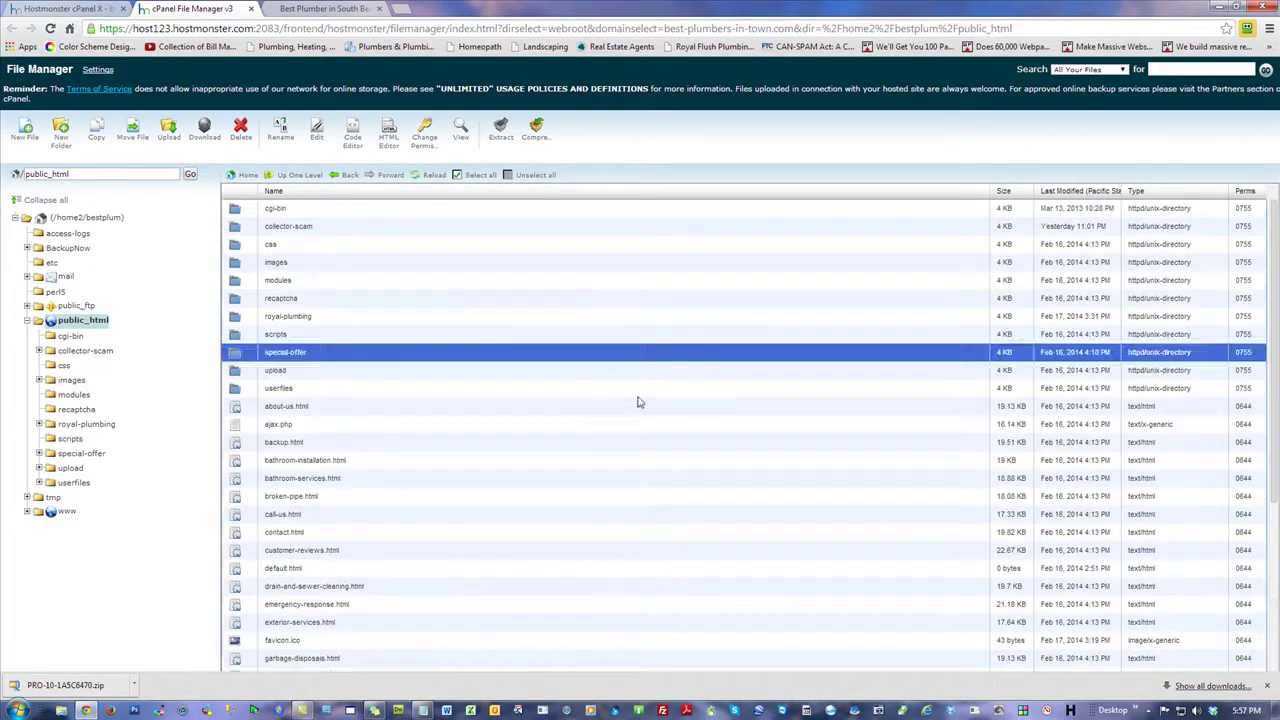
scroll(638, 402, down, 5)
click(233, 541)
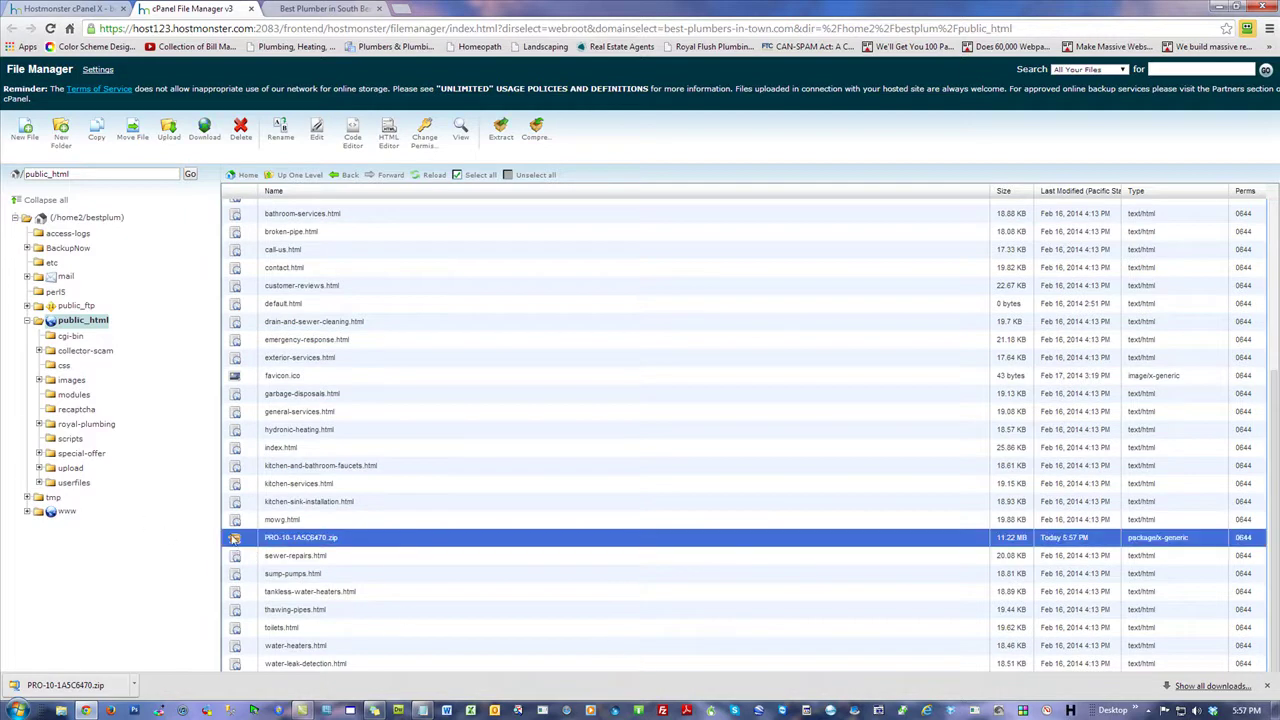
right_click(233, 540)
click(272, 636)
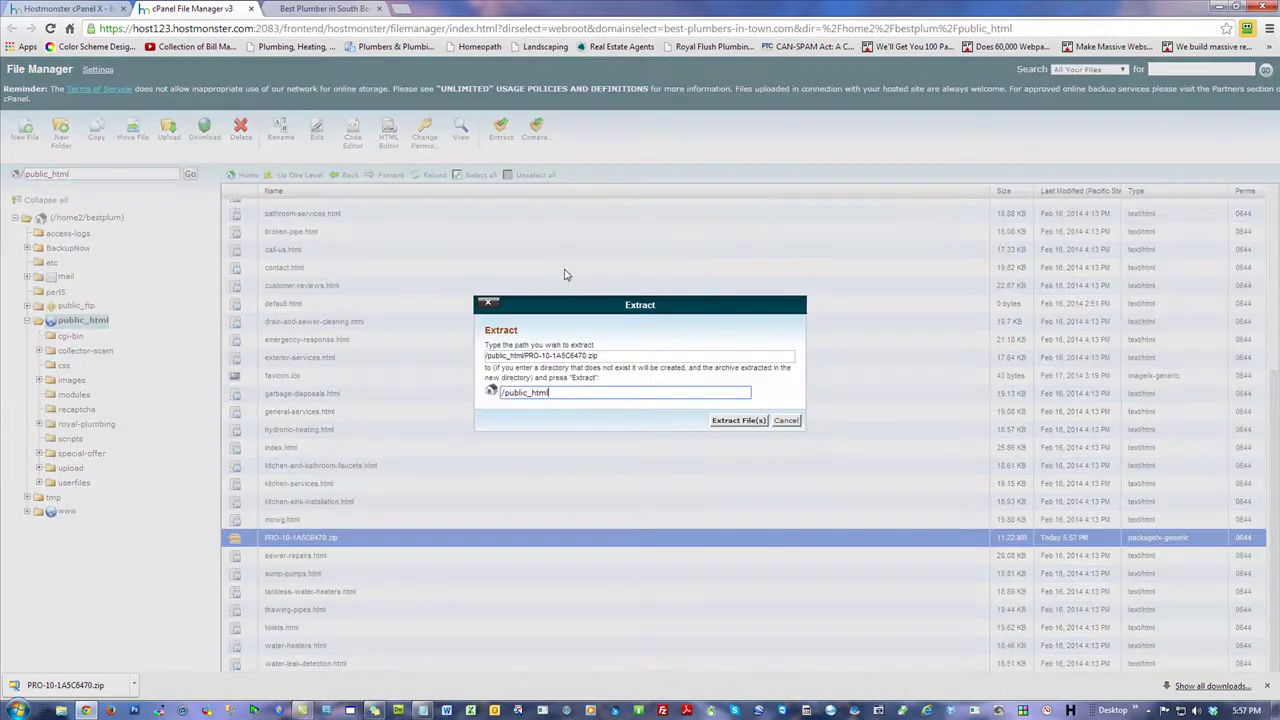
Extract the archive into /public_html after removing demo from the destination path.
triple_click(556, 392)
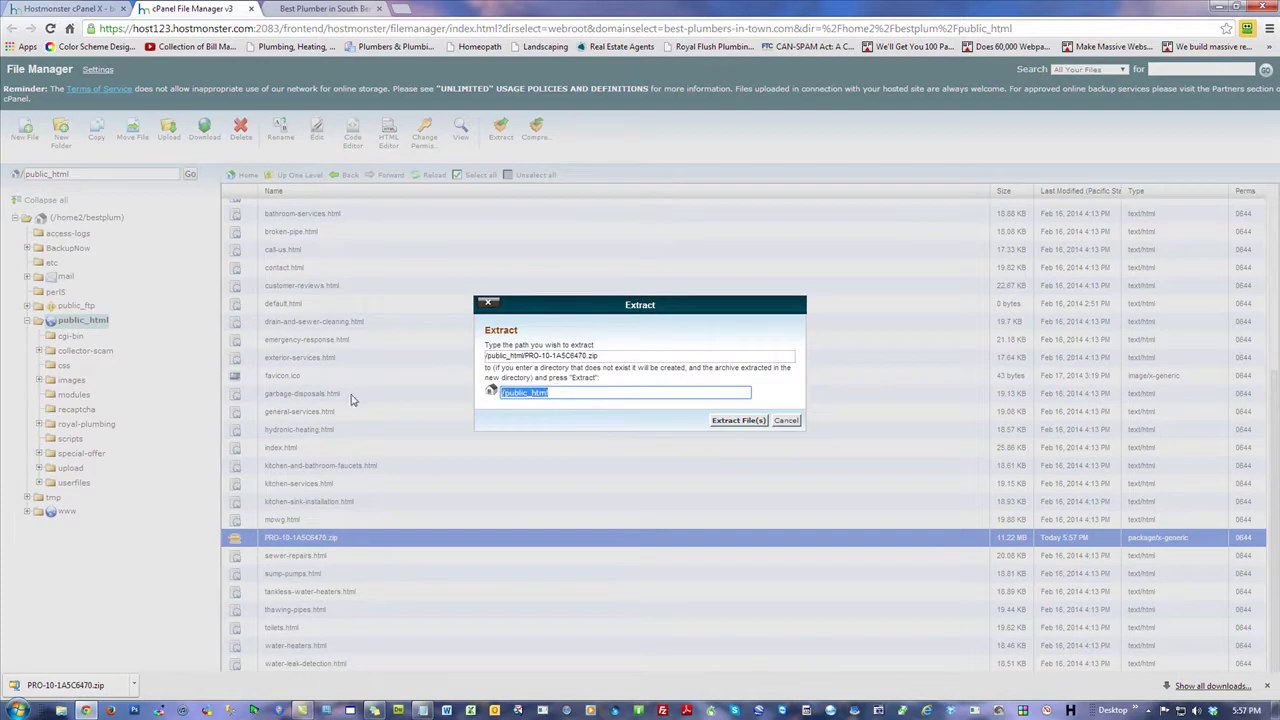
click(570, 393)
drag(588, 392, 555, 398)
key(BackSpace)
triple_click(576, 395)
click(594, 392)
click(740, 420)
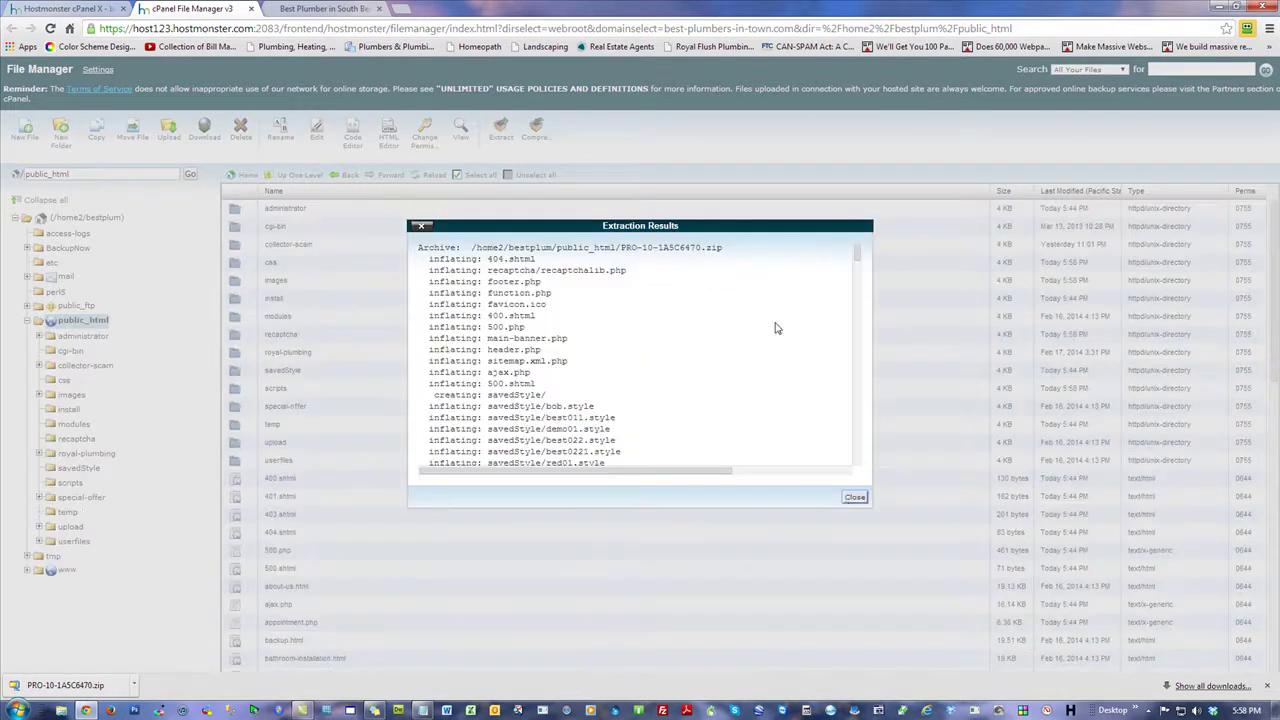
click(860, 497)
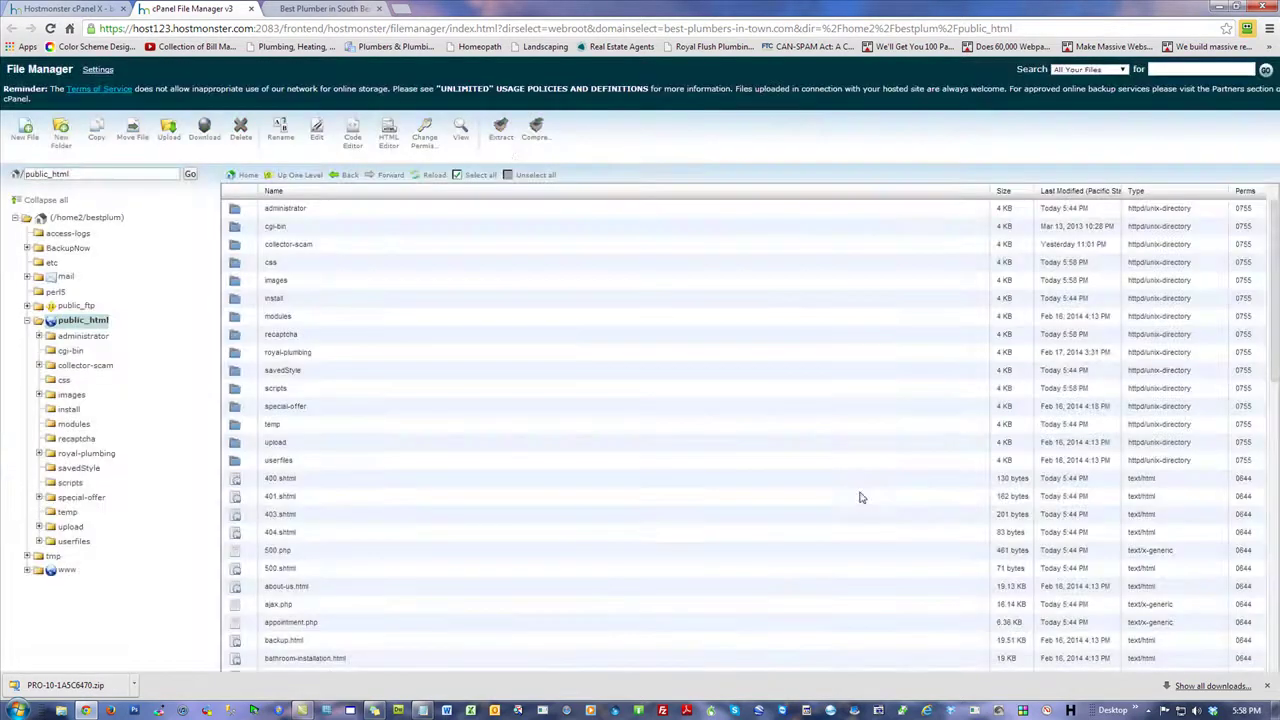
click(323, 10)
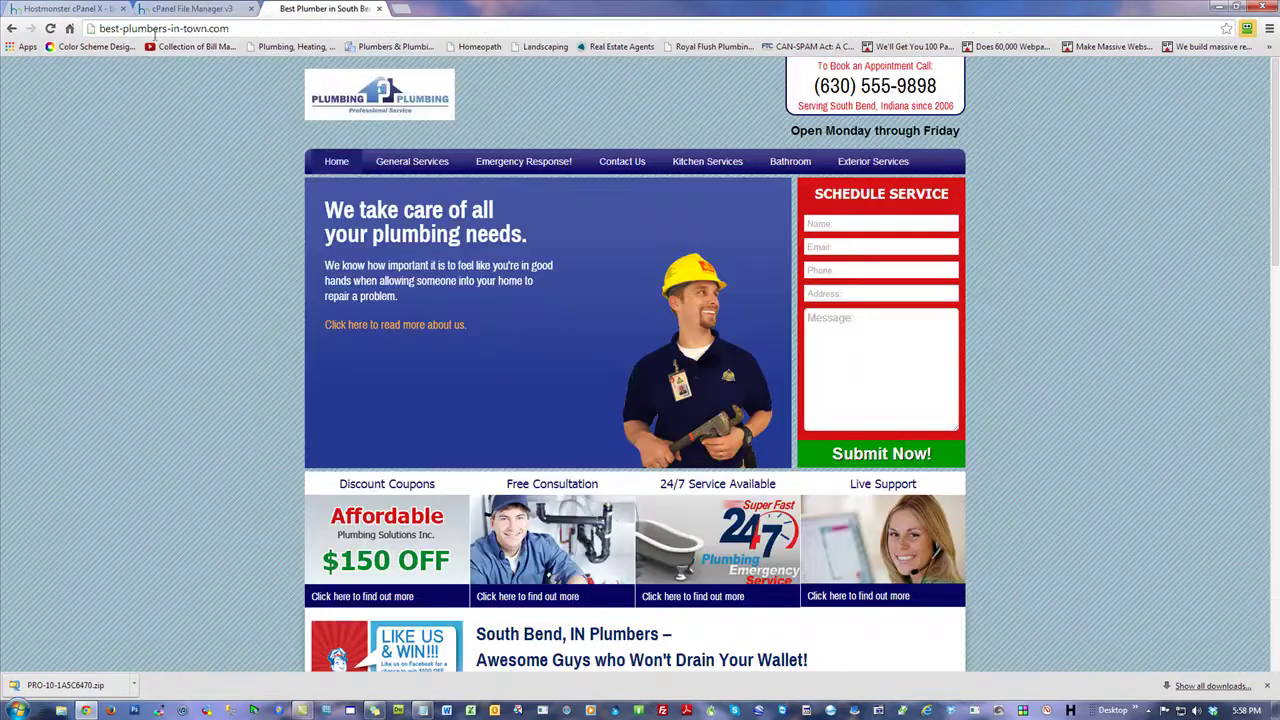
Reload the site into the installer and set Website Title to Website Upgrade Services.
click(50, 28)
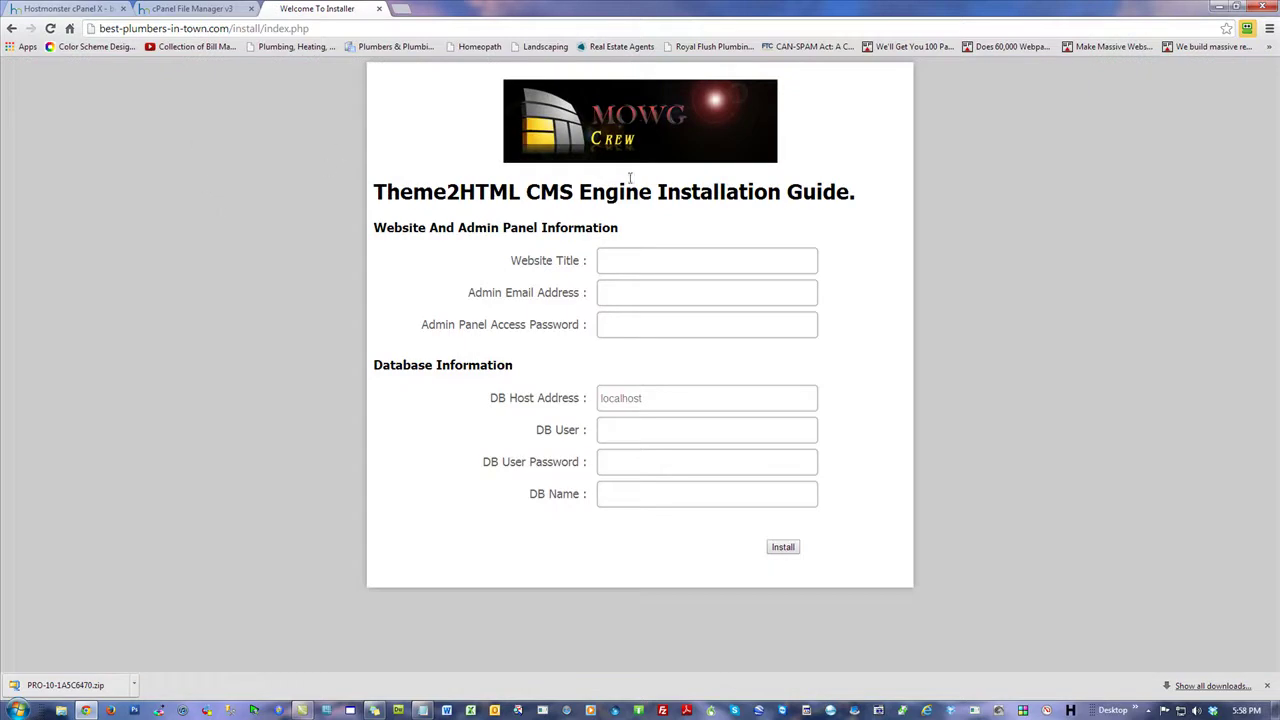
drag(846, 192, 372, 193)
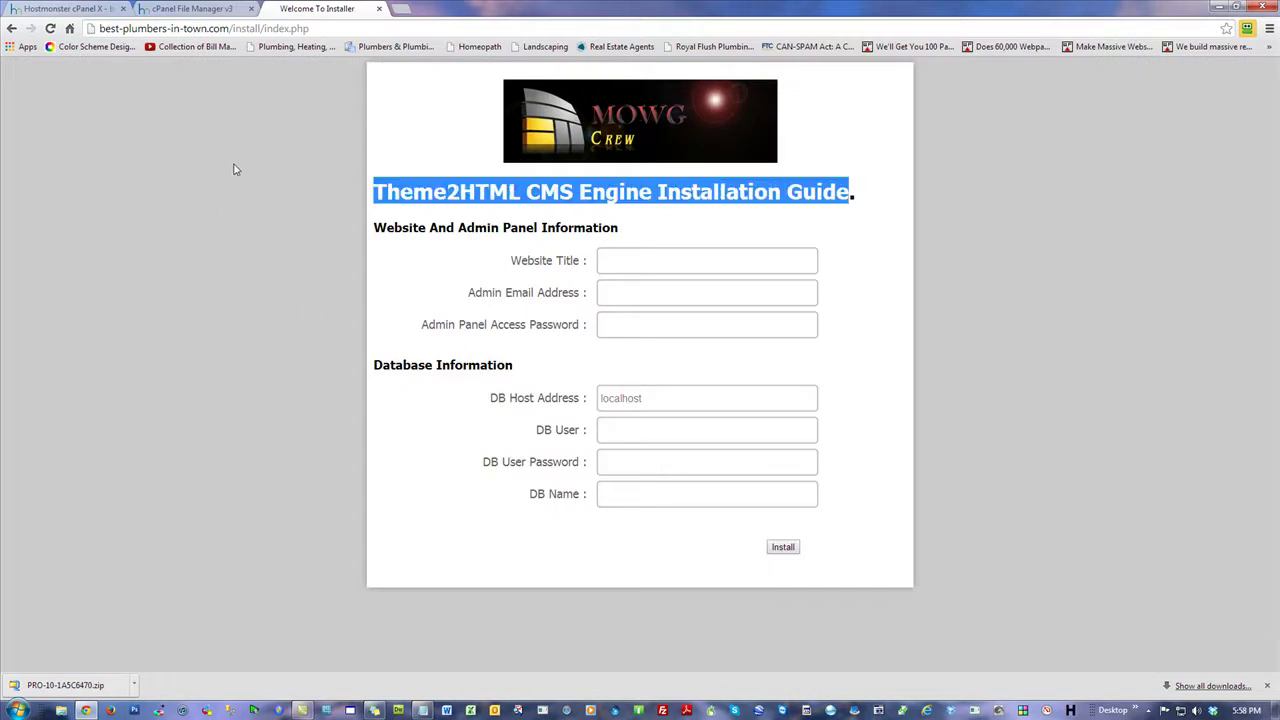
click(666, 265)
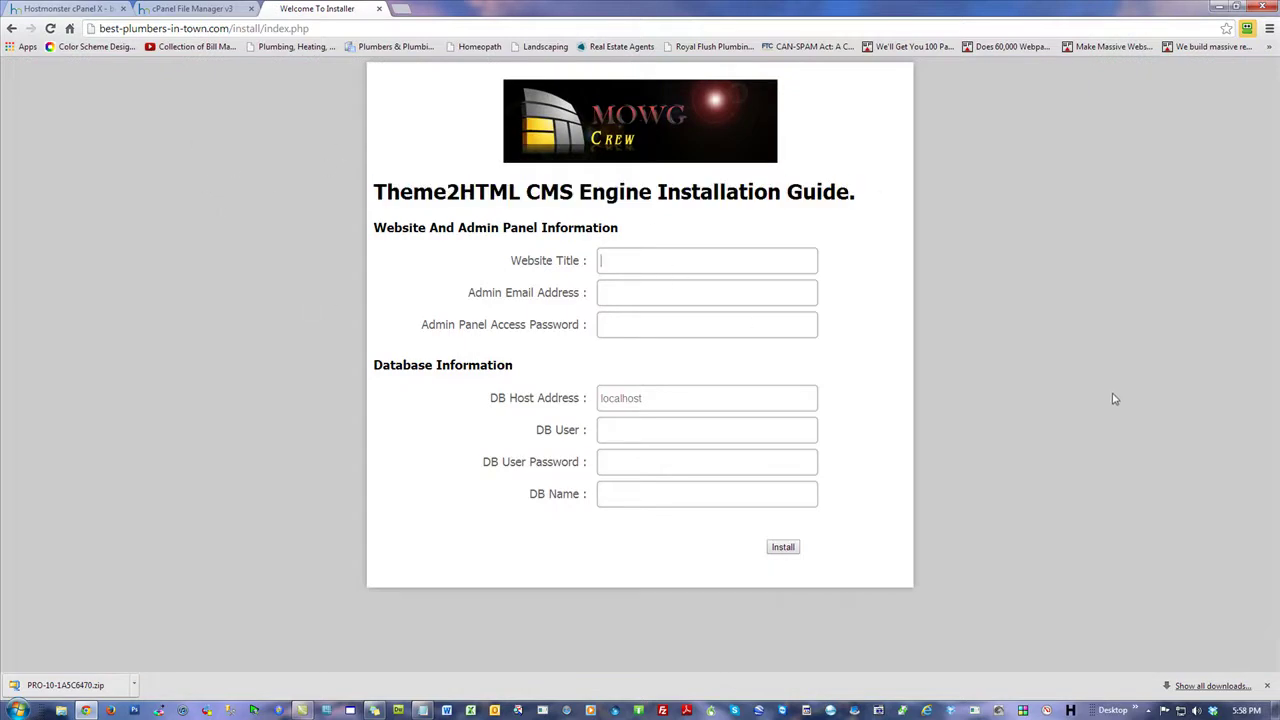
click(653, 261)
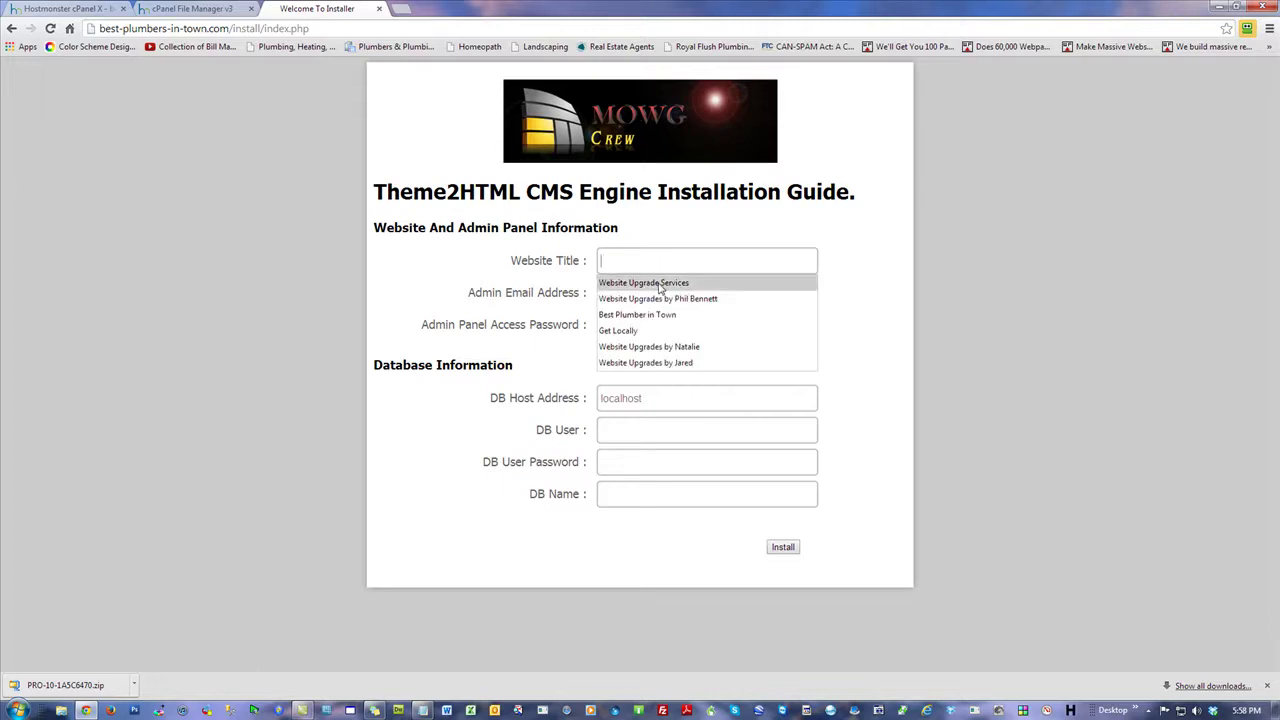
click(660, 283)
Enter the admin e-mail address and the Admin Panel Access Password.
click(754, 256)
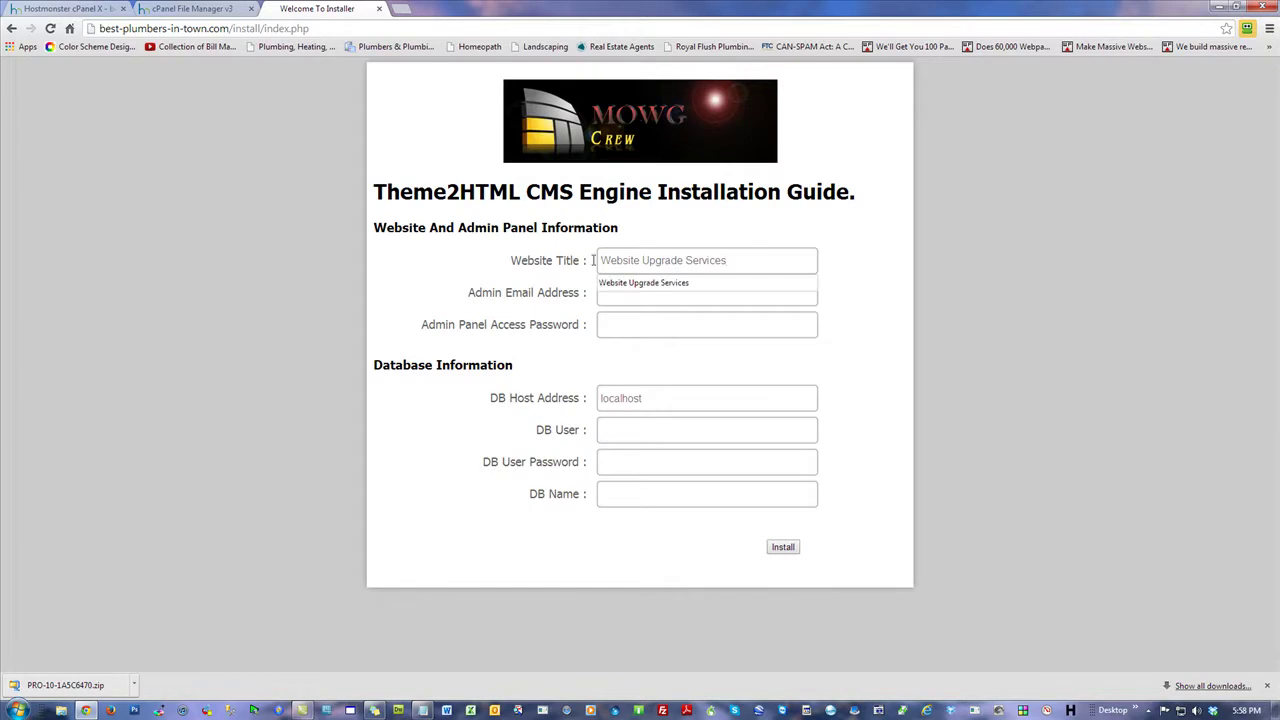
key(ctrl+a)
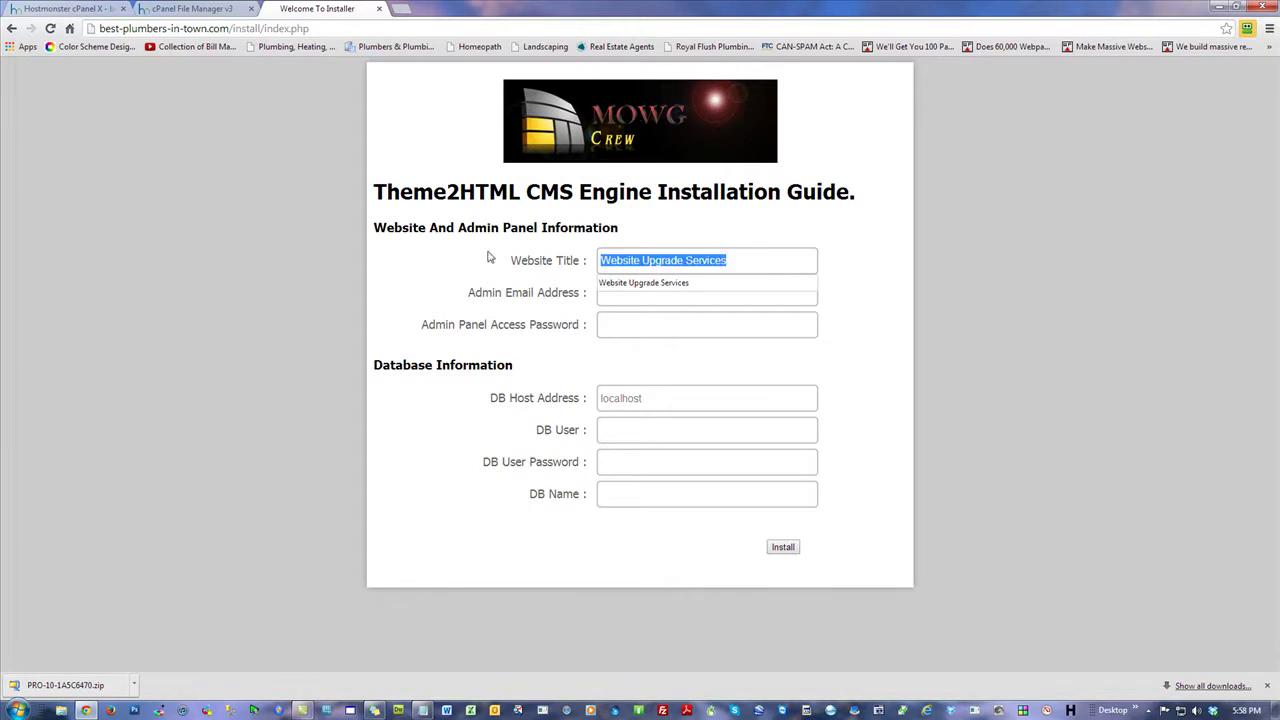
key(BackSpace)
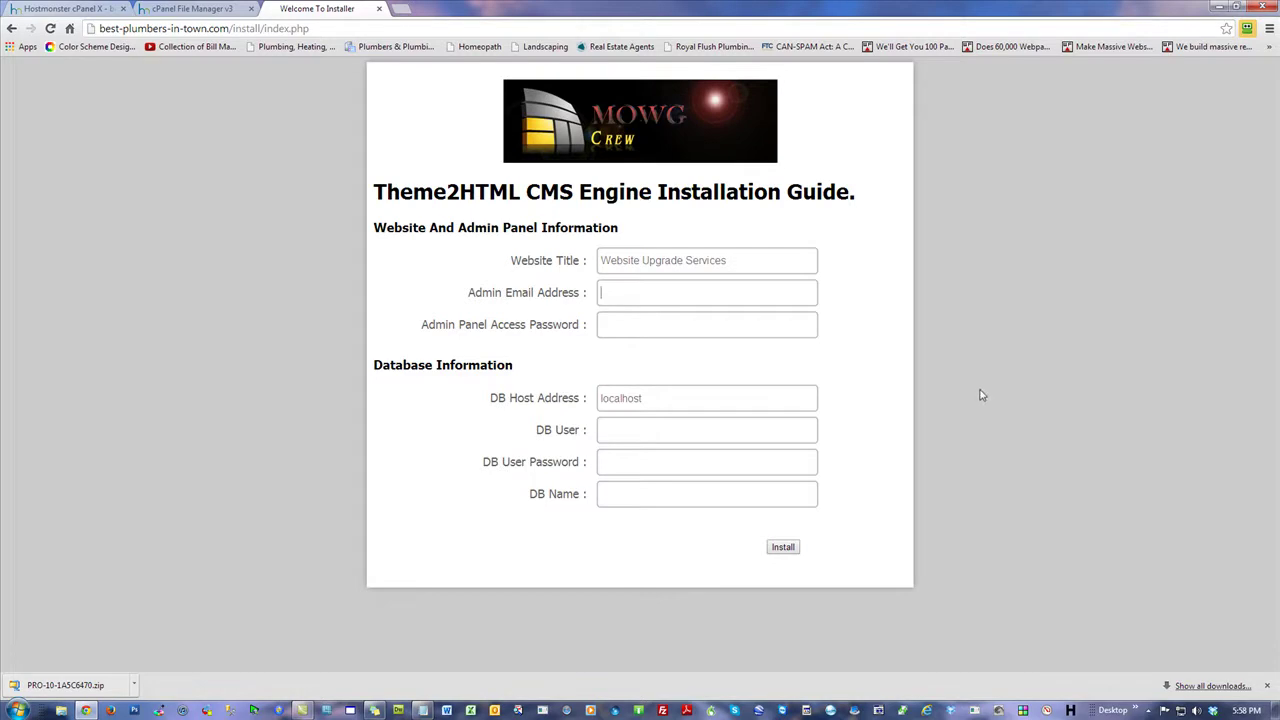
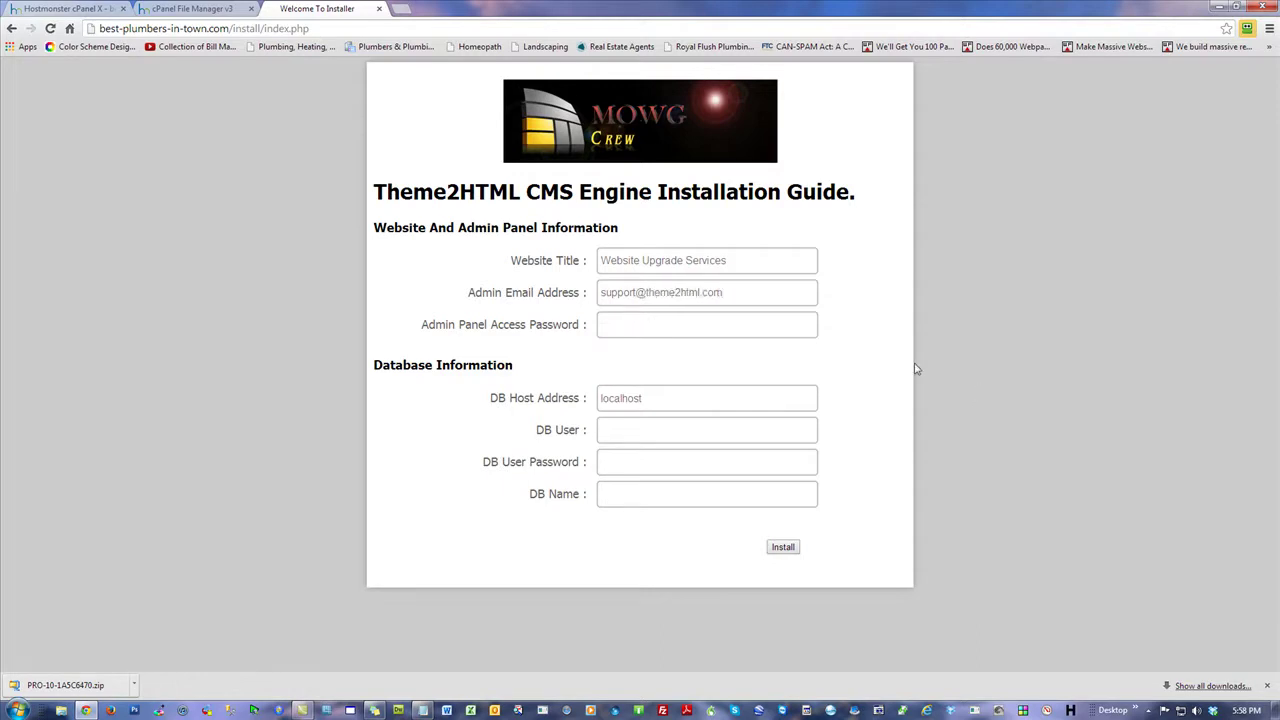
click(649, 332)
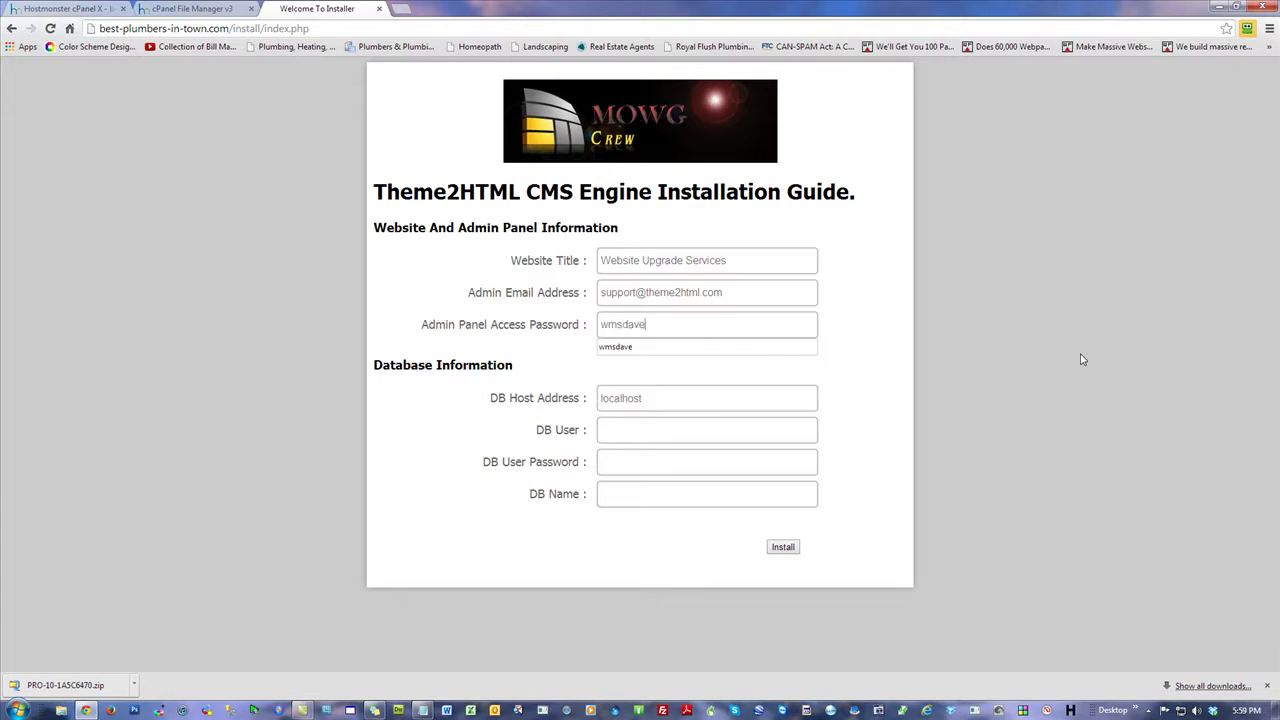
click(658, 430)
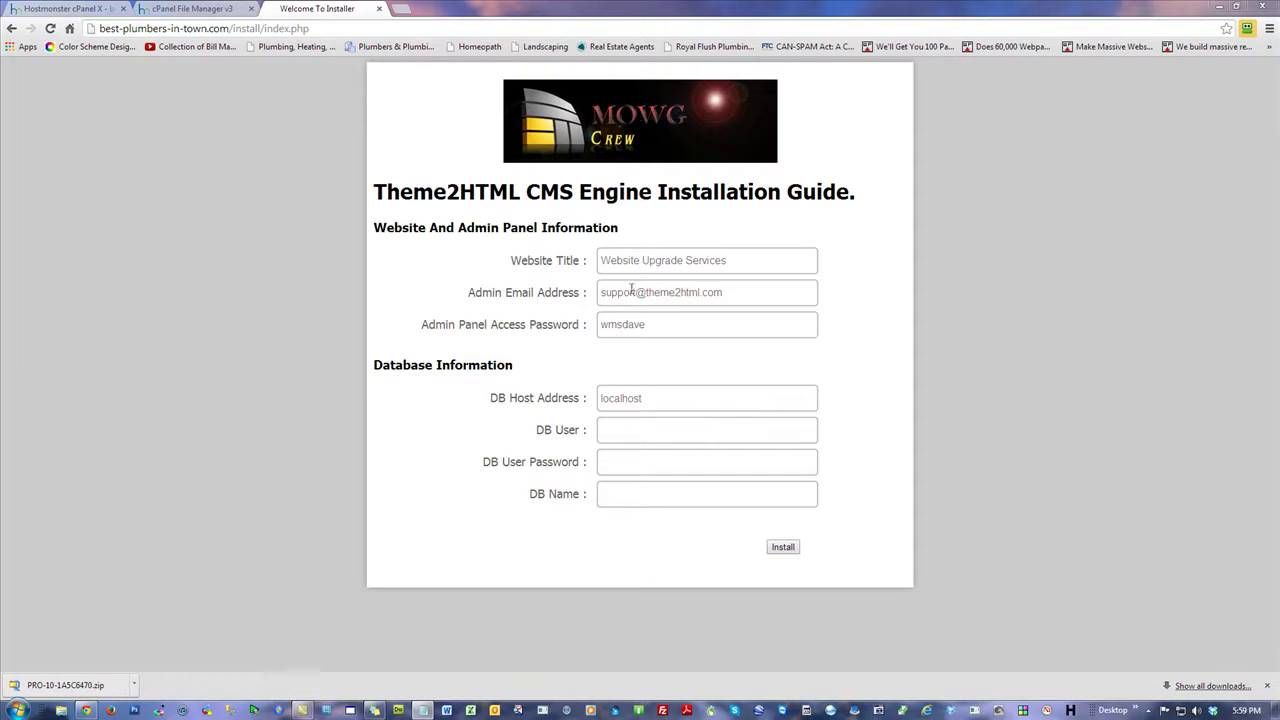
double_click(674, 323)
click(231, 113)
Fill DB User and DB Name with bestplum_we4plum copied from the notes.
click(613, 458)
drag(650, 395, 398, 367)
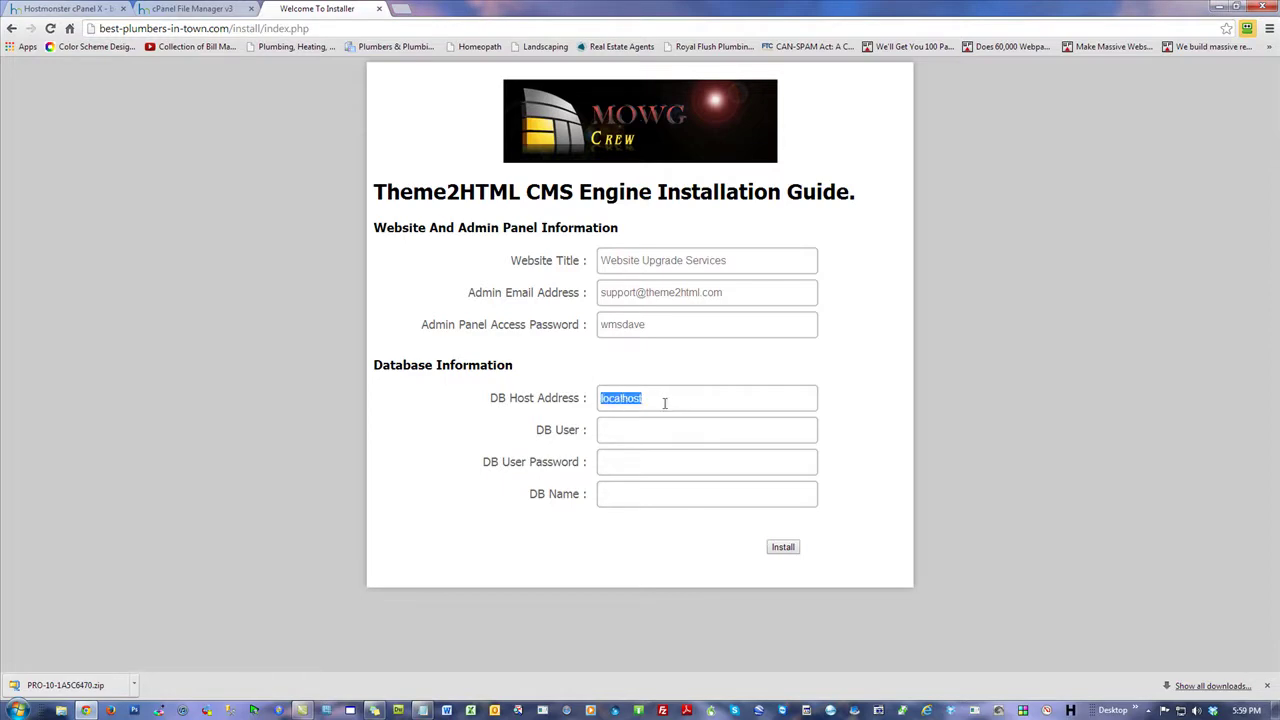
click(640, 427)
key(alt+Tab)
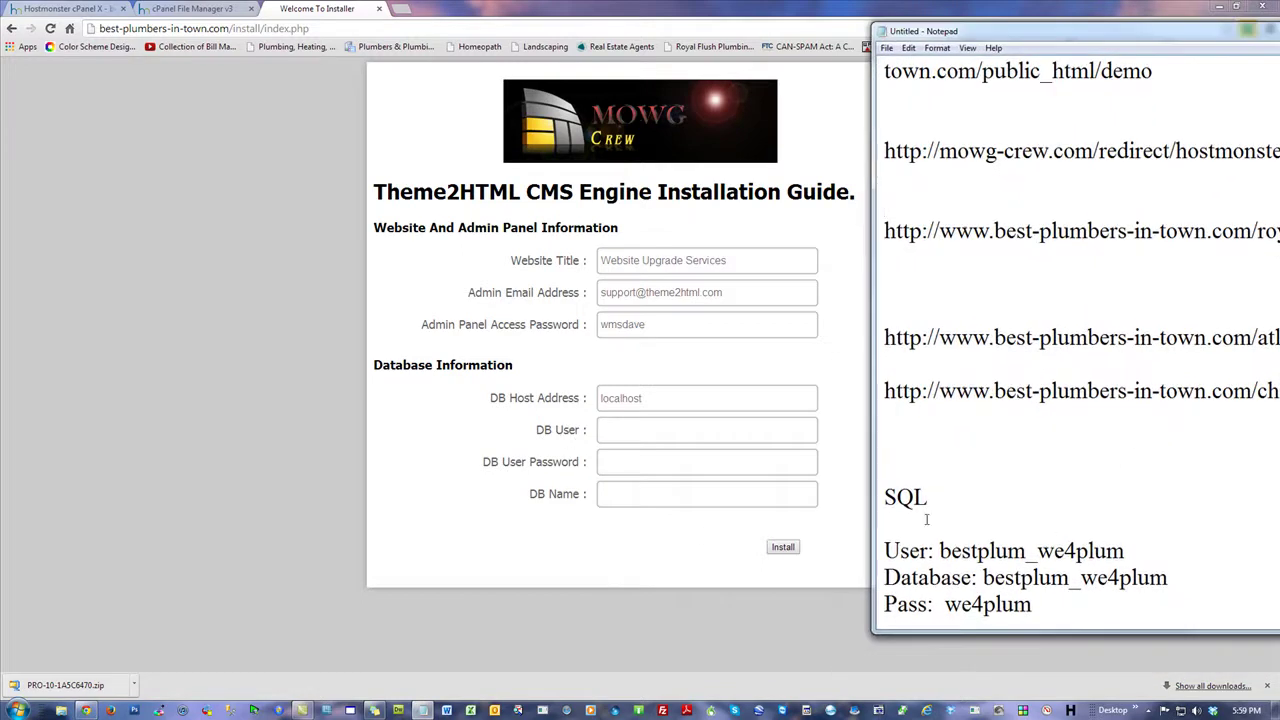
drag(1140, 551, 939, 551)
key(ctrl+c)
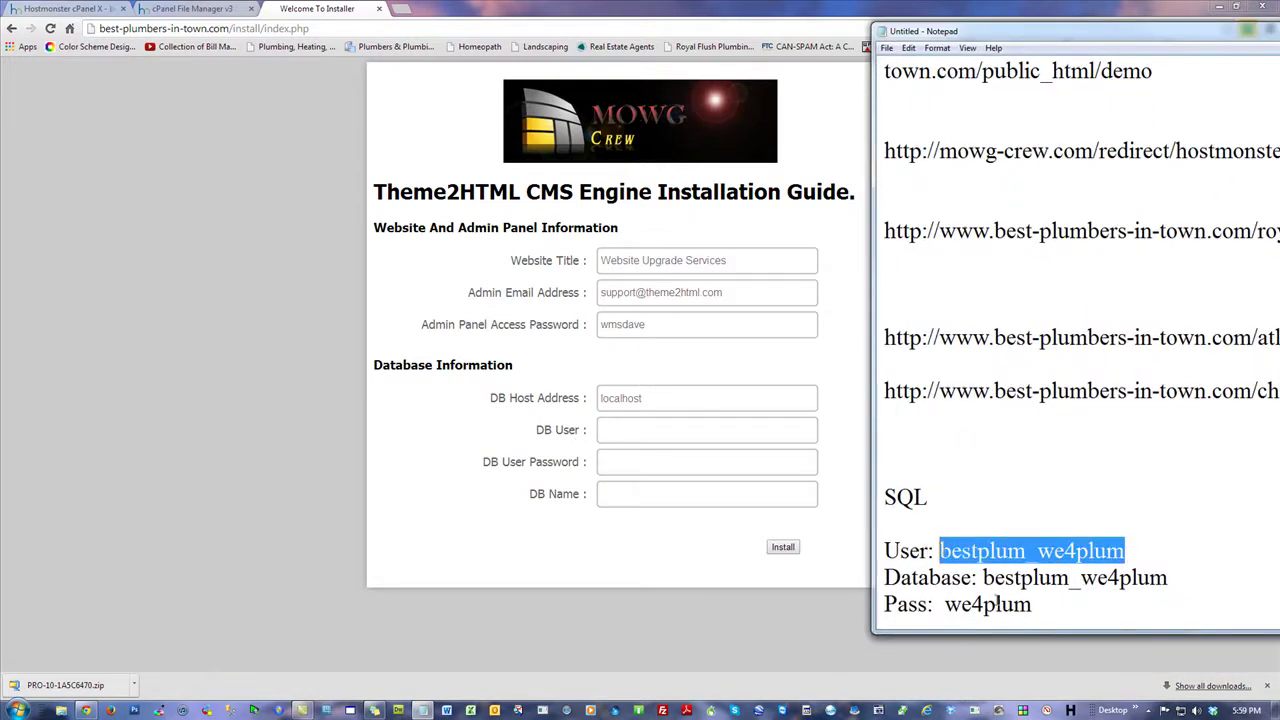
click(634, 436)
key(ctrl+v)
click(632, 496)
key(ctrl+v)
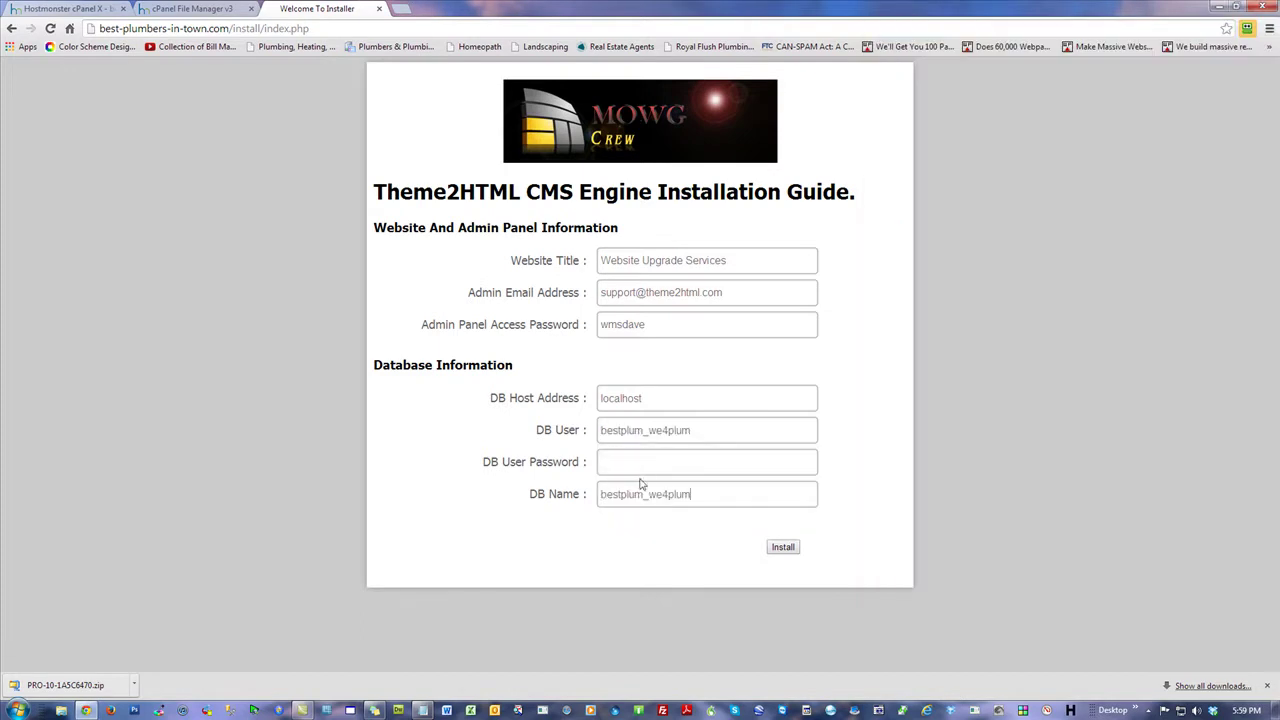
Paste the saved database password into DB User Password.
key(alt+Tab)
drag(1047, 607, 944, 607)
key(ctrl+c)
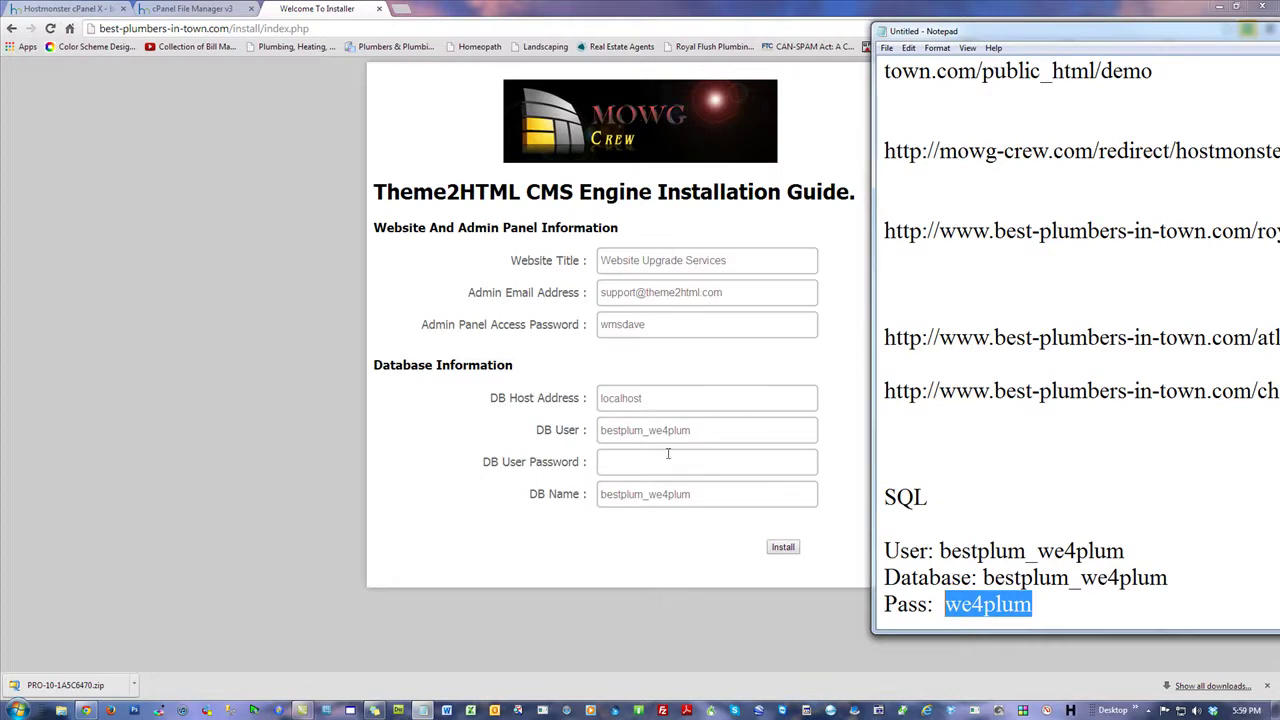
click(662, 465)
key(ctrl+v)
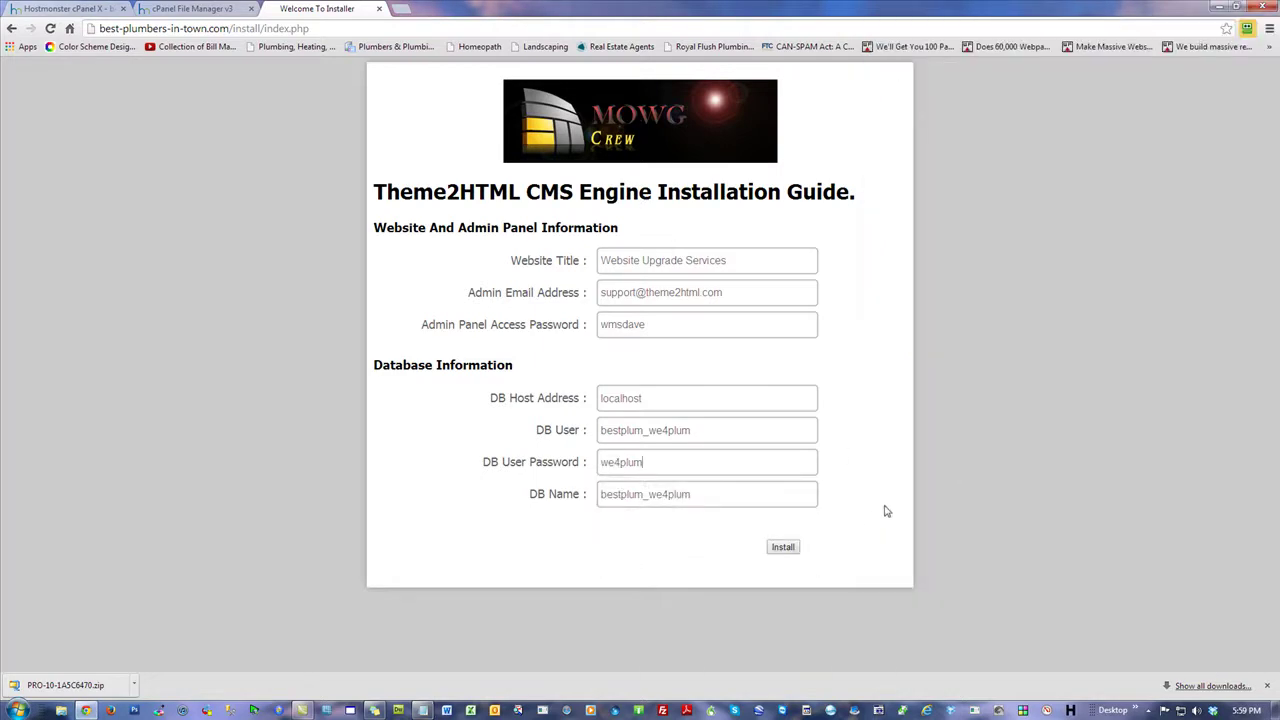
Run the CMS installation, then log in with user name admin and its password.
click(785, 553)
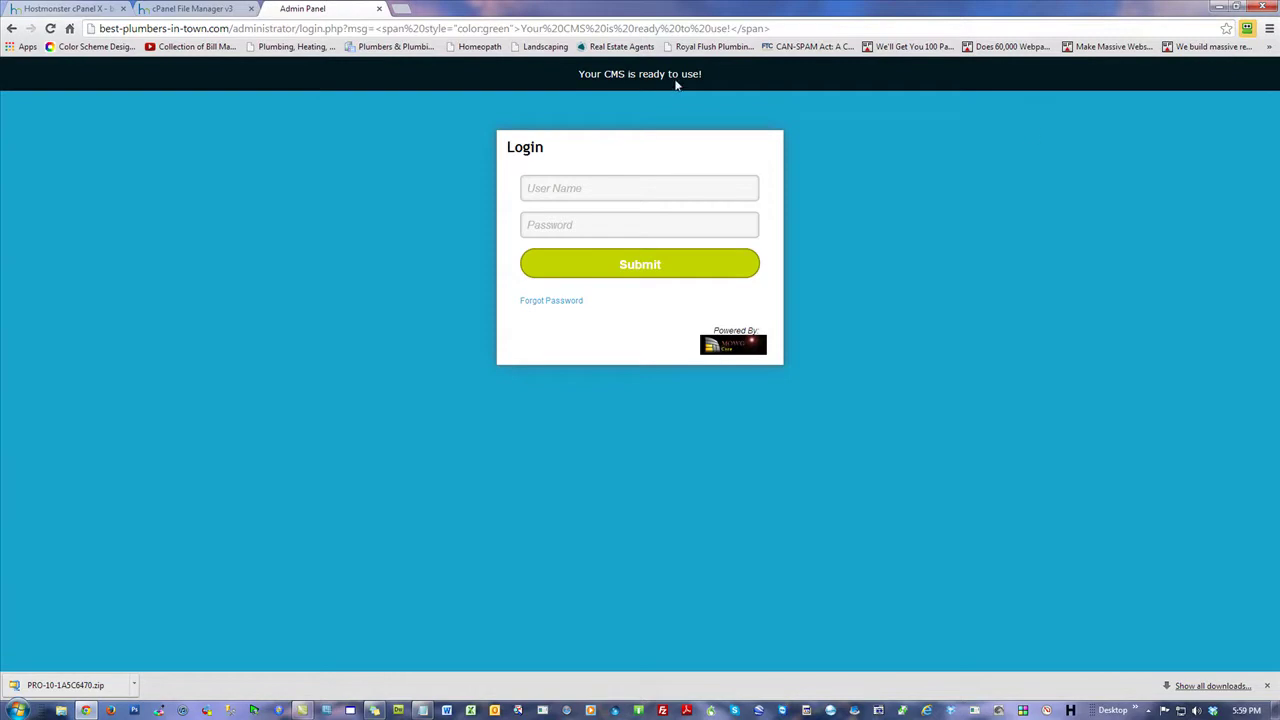
drag(686, 76, 608, 104)
click(568, 188)
click(561, 210)
click(557, 225)
key(alt+Tab)
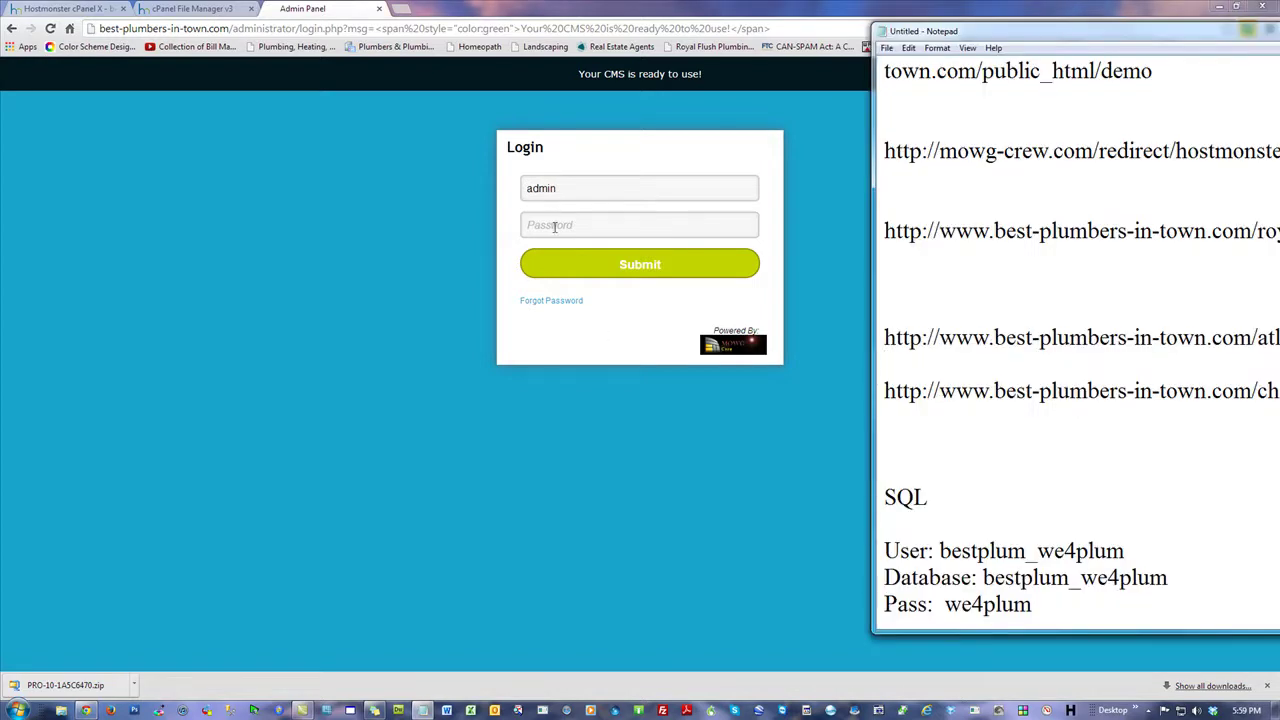
click(557, 225)
text(••)
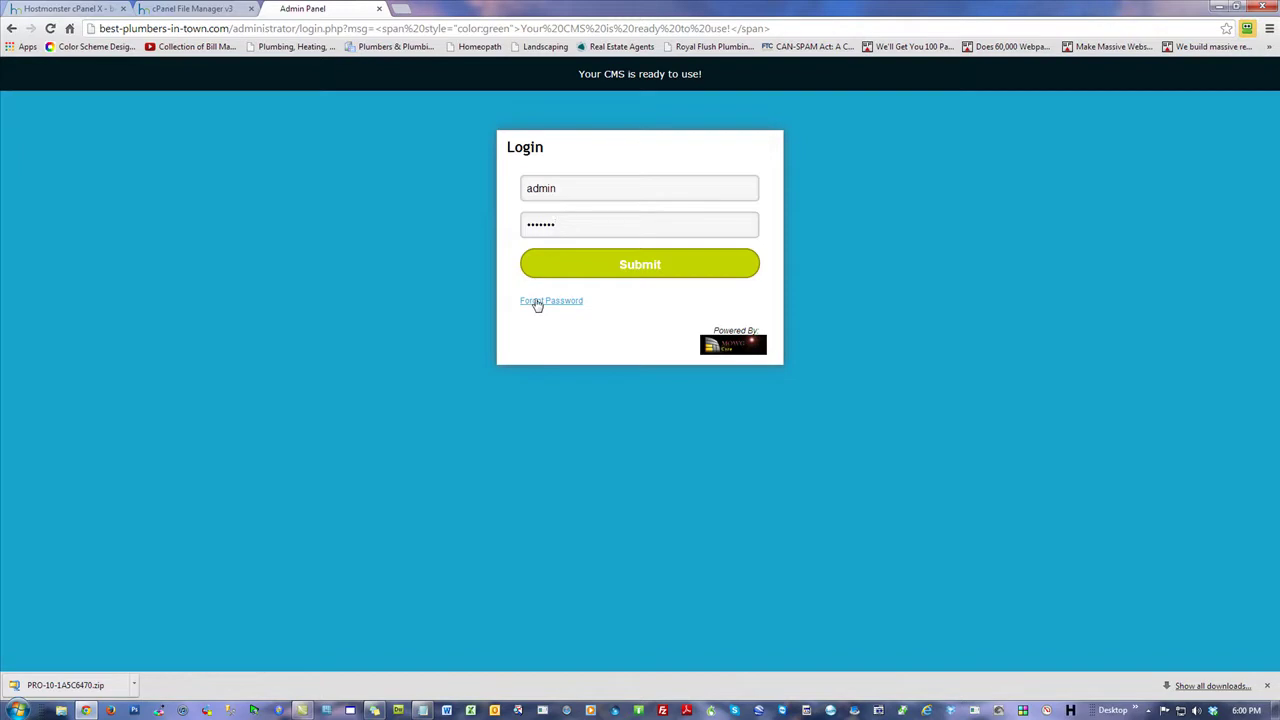
click(700, 263)
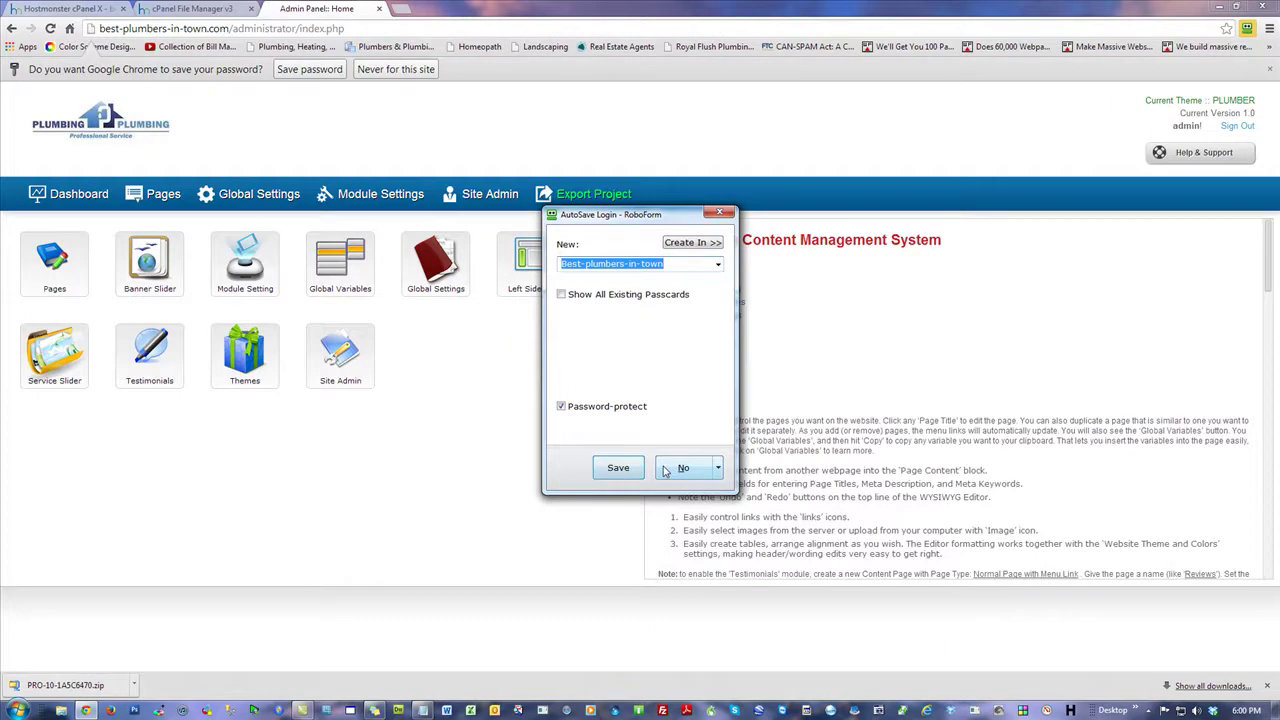
Decline saving the login, switch the theme to LANDSCAPE and back to PLUMBER, then return to File Manager.
click(665, 470)
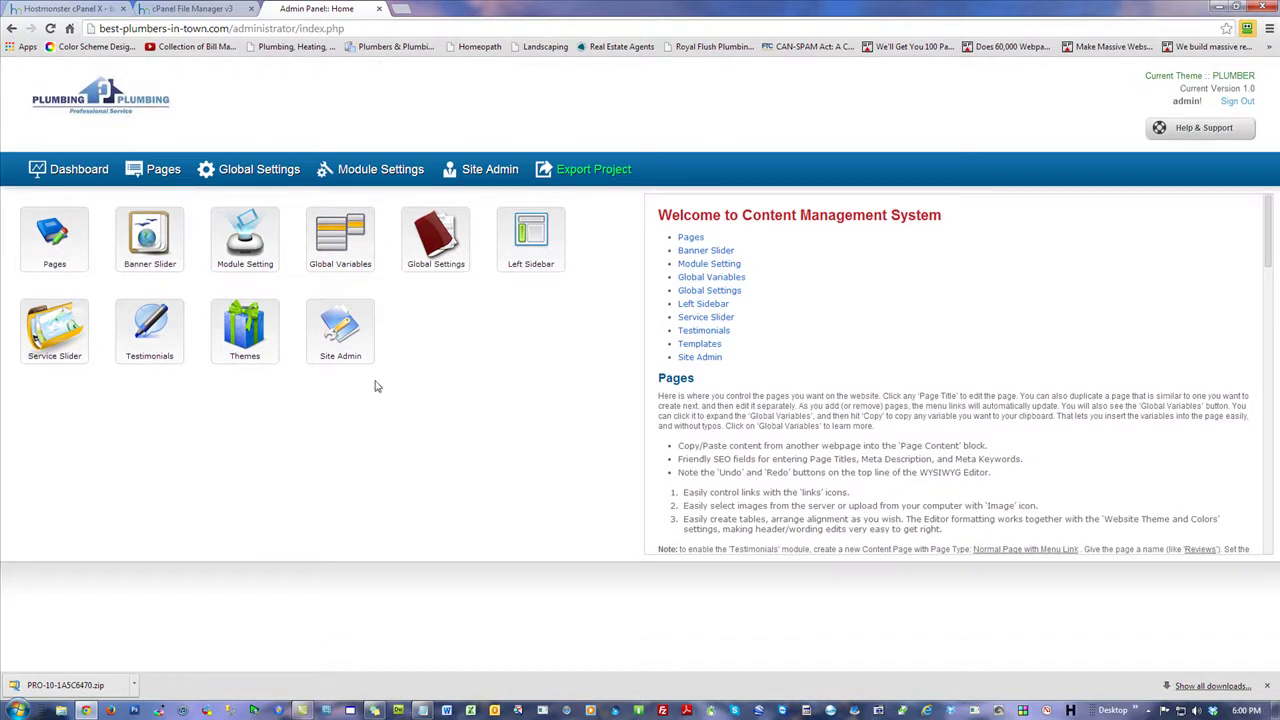
click(244, 333)
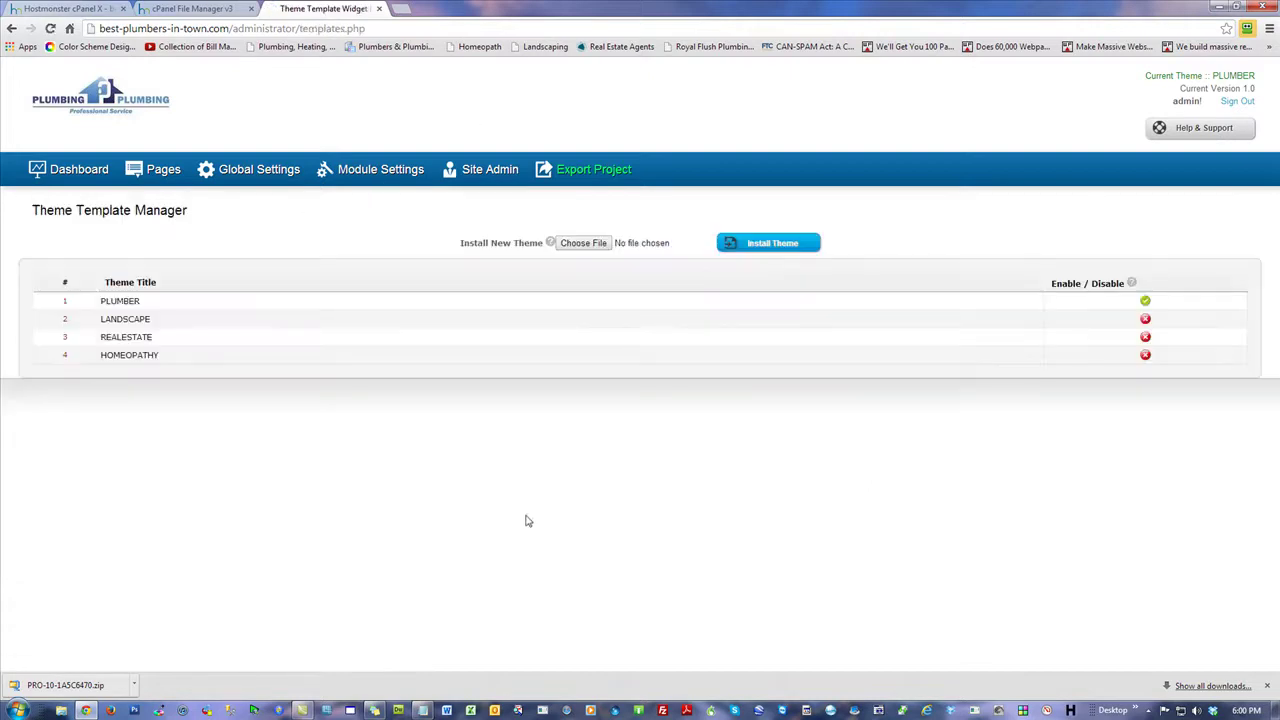
click(1145, 318)
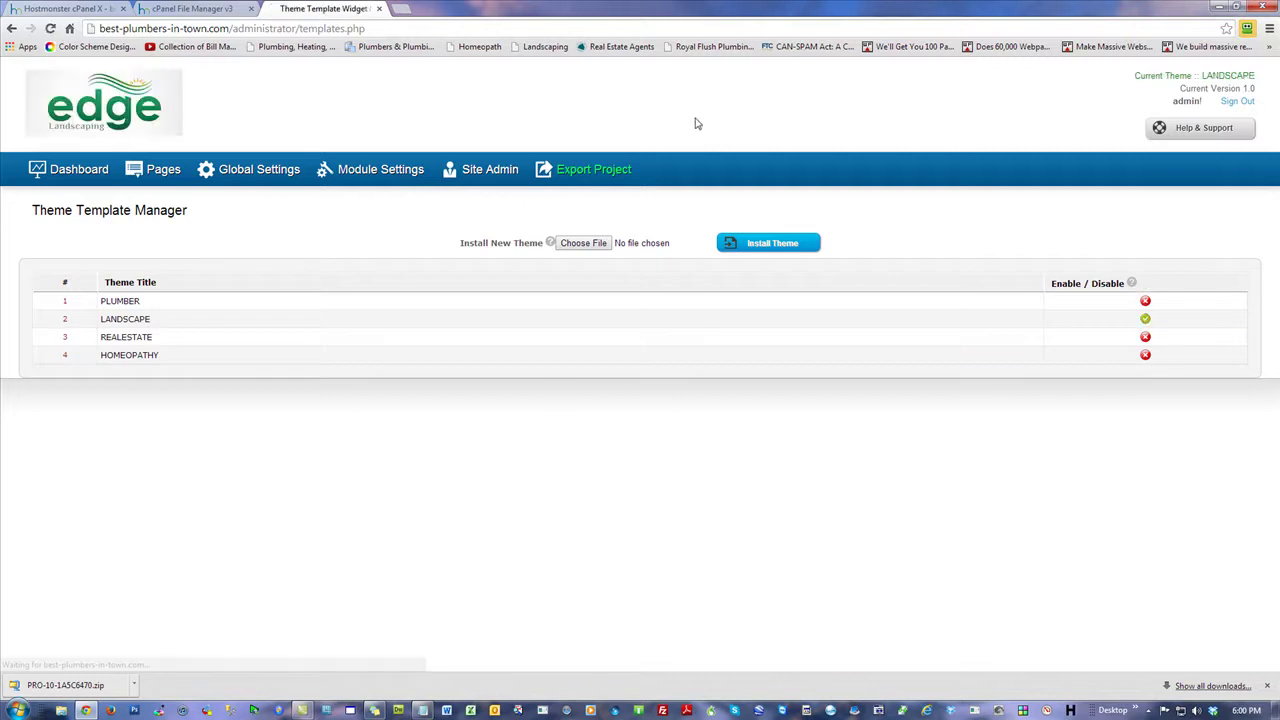
click(1145, 301)
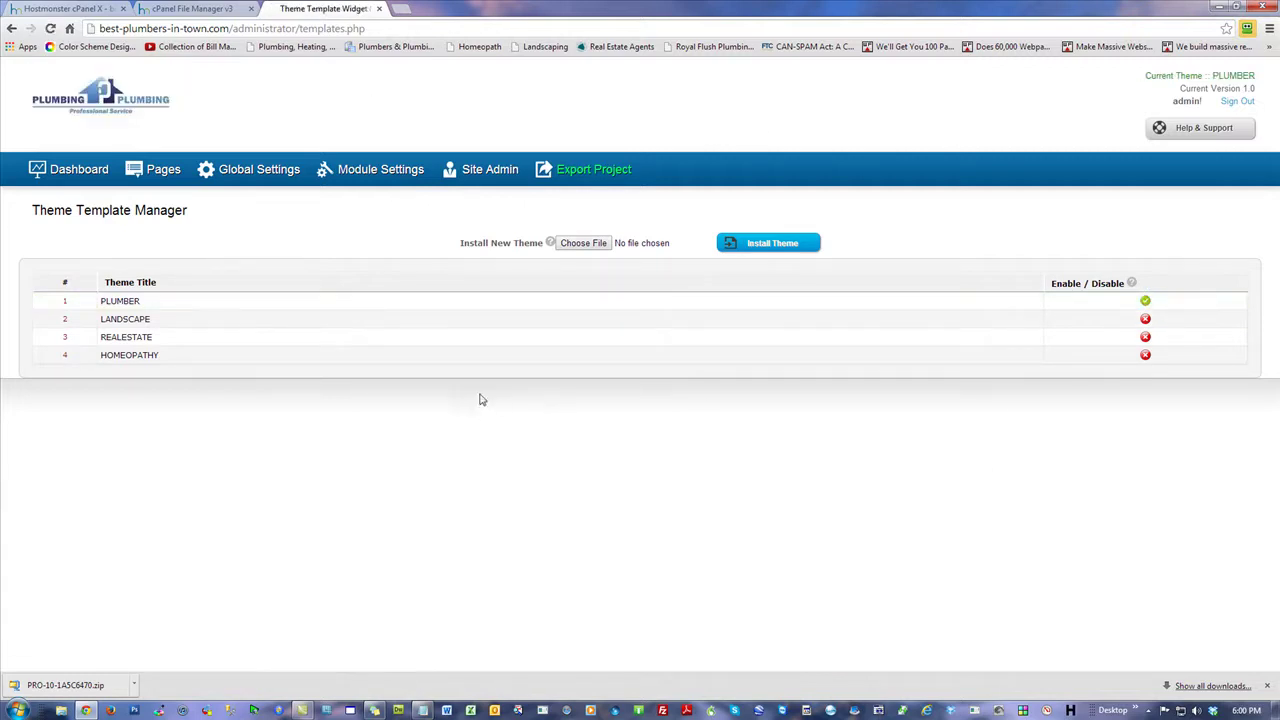
click(187, 12)
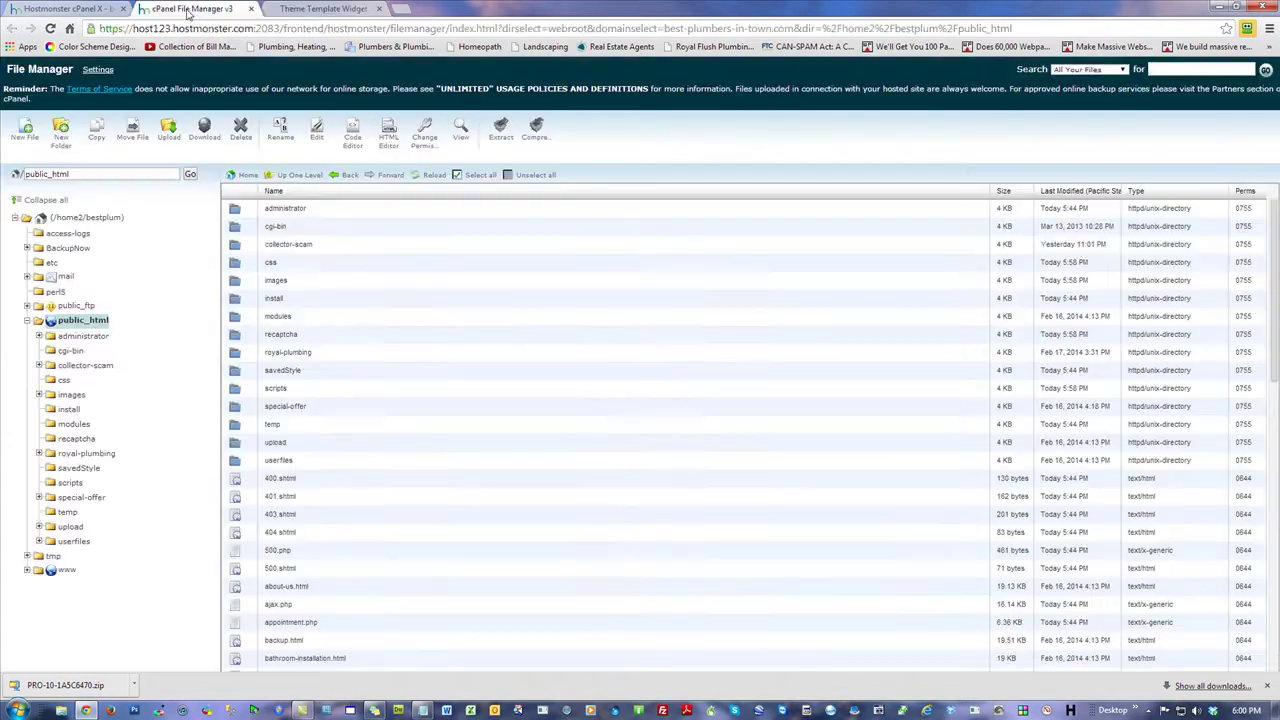
Load the best-plumbers-in-town.com site in a new browser tab.
click(312, 9)
click(402, 9)
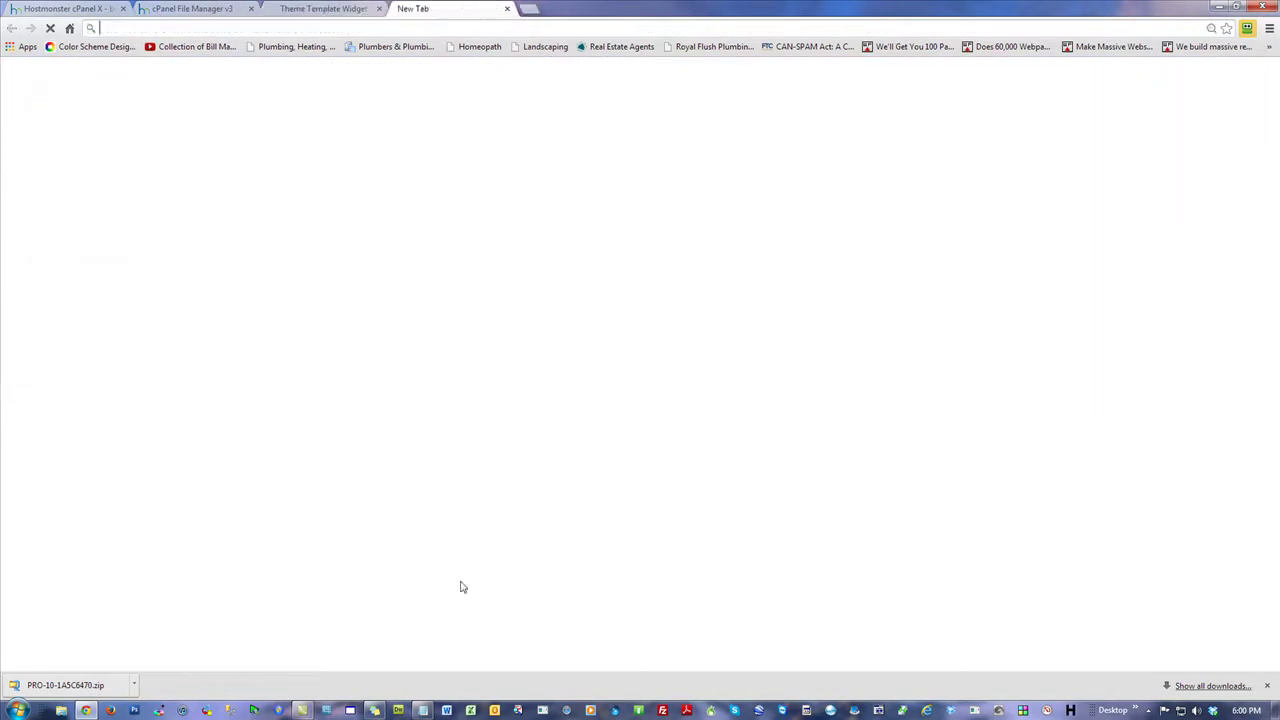
text(best-plumbers-in-town.com)
key(Return)
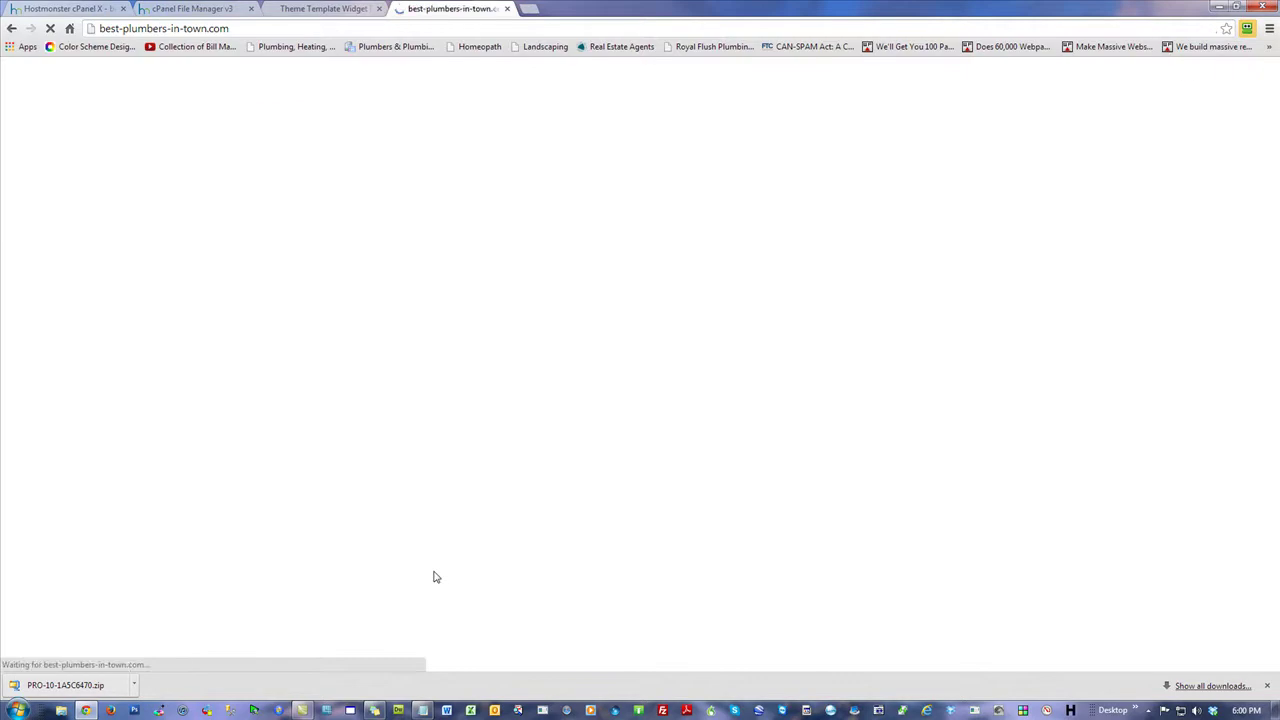
scroll(63, 427, down, 6)
scroll(63, 427, down, 3)
scroll(63, 427, up, 7)
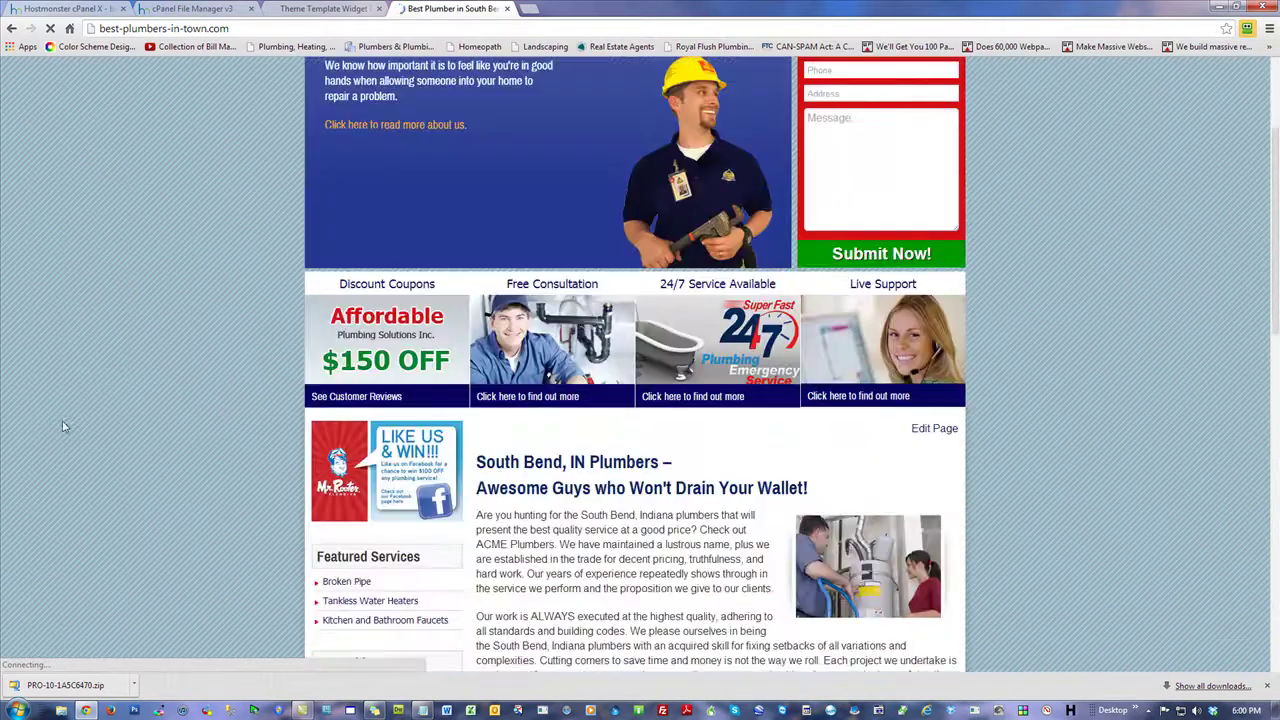
Go to best-plumbers-in-town.com/administrator/ to reach the admin panel.
click(242, 30)
click(234, 28)
text(/administrator/)
key(Return)
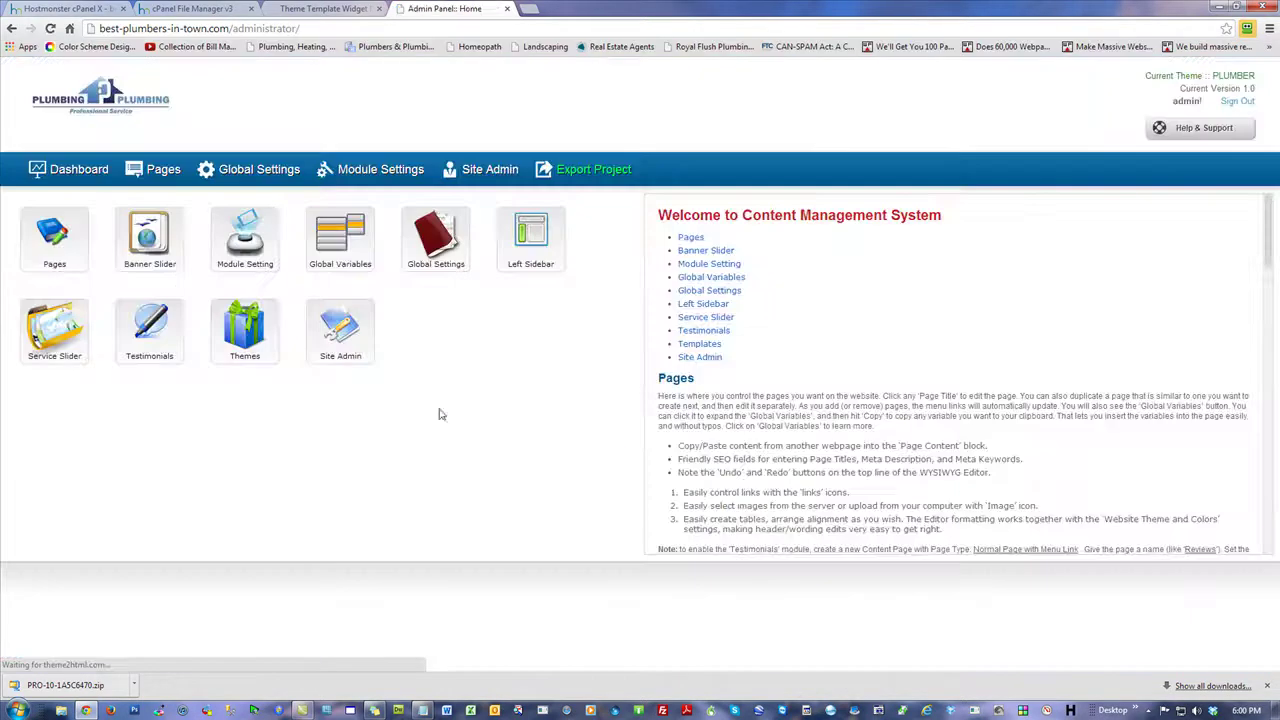
click(1237, 102)
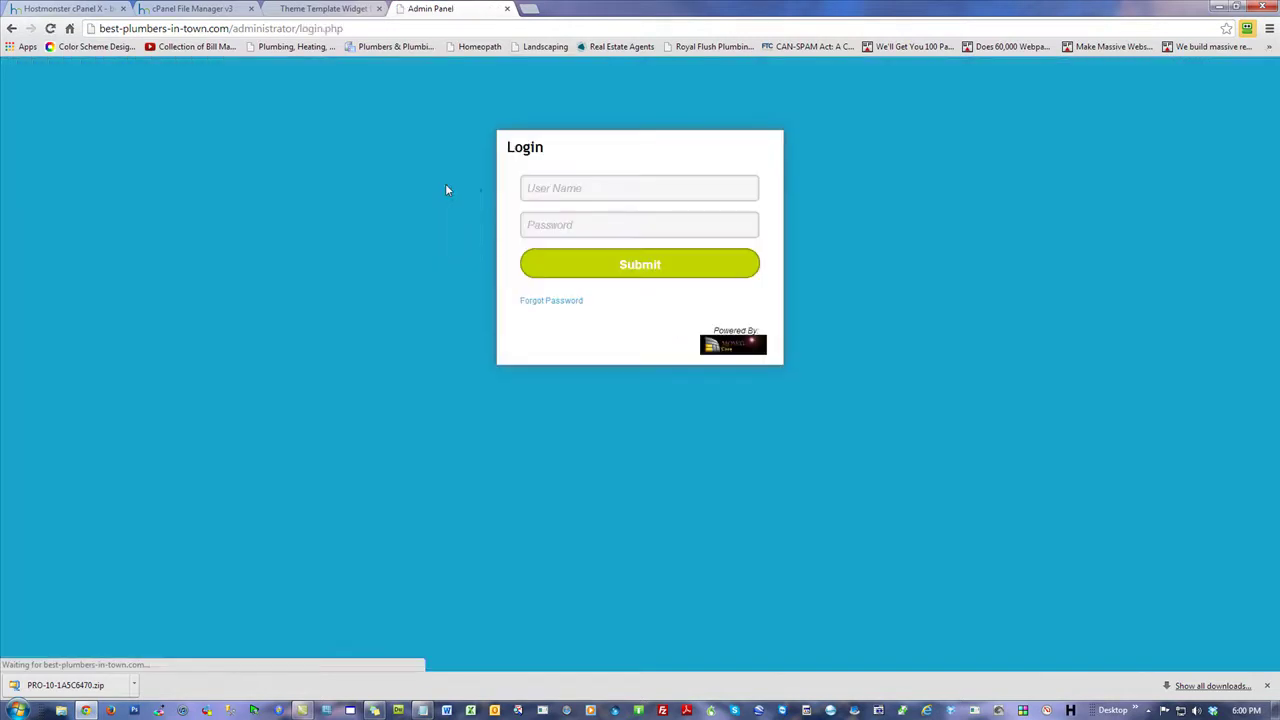
click(584, 194)
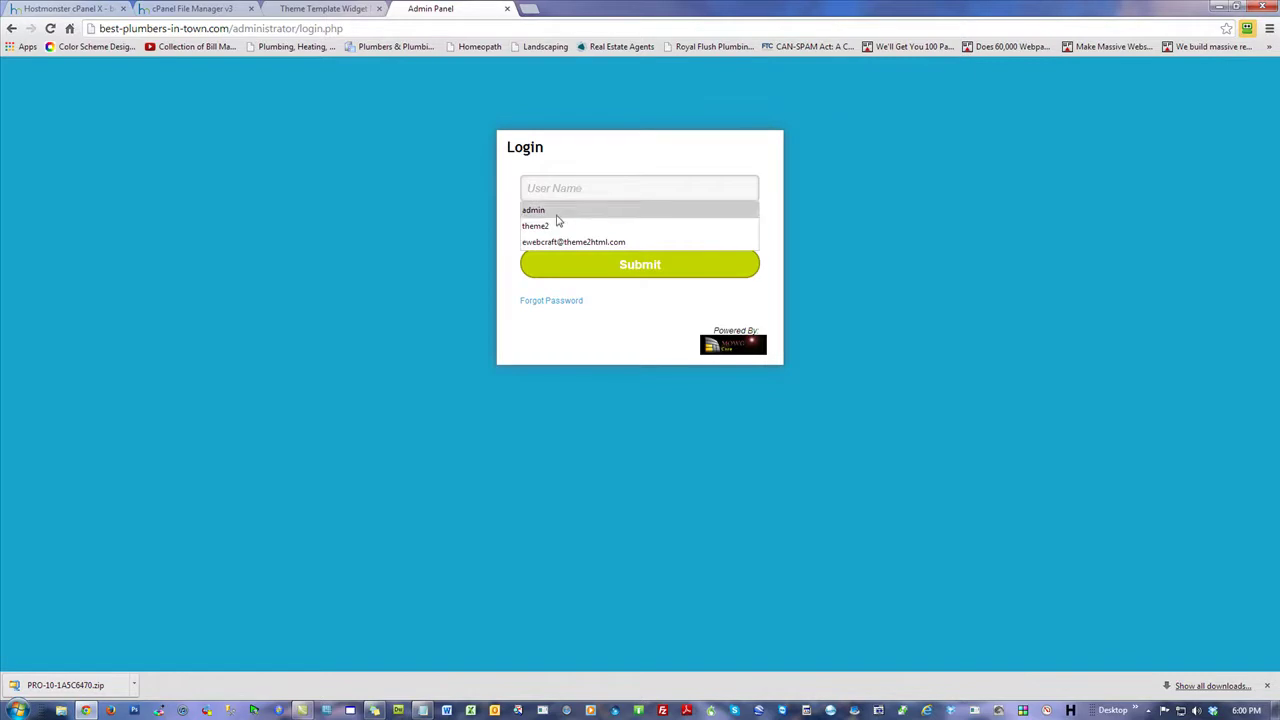
click(557, 212)
text(ad)
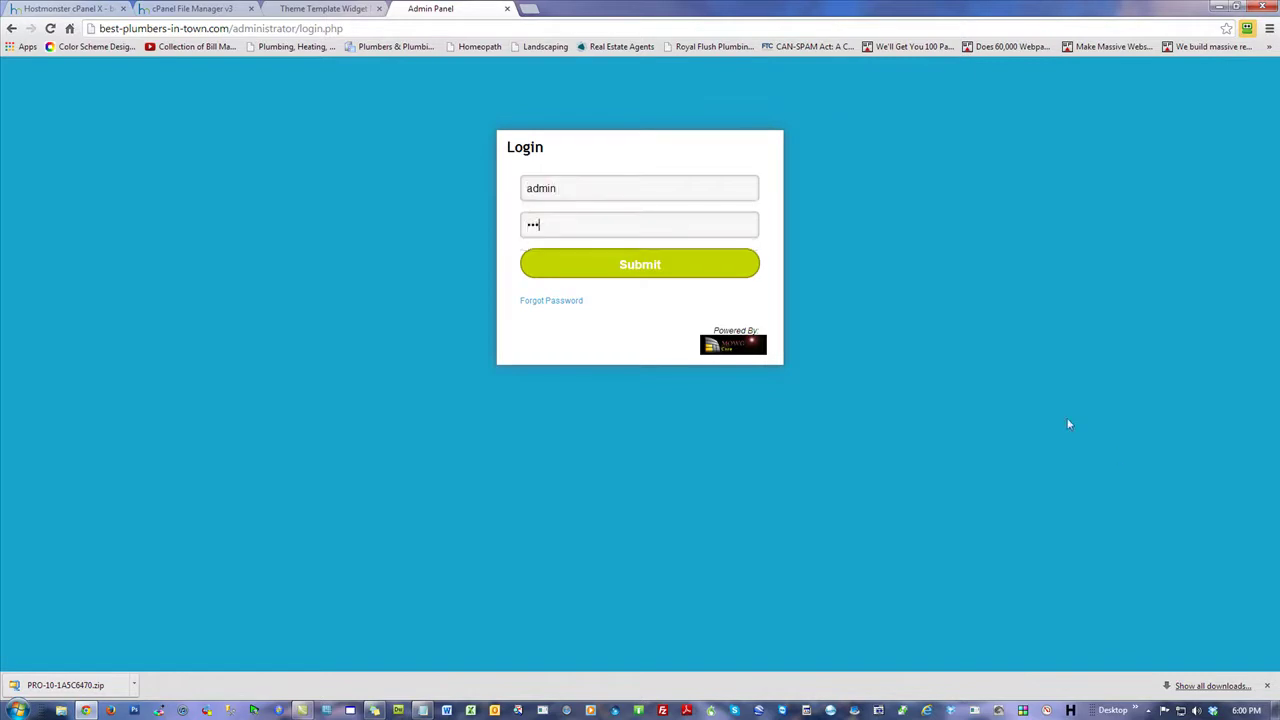
text(min)
key(Return)
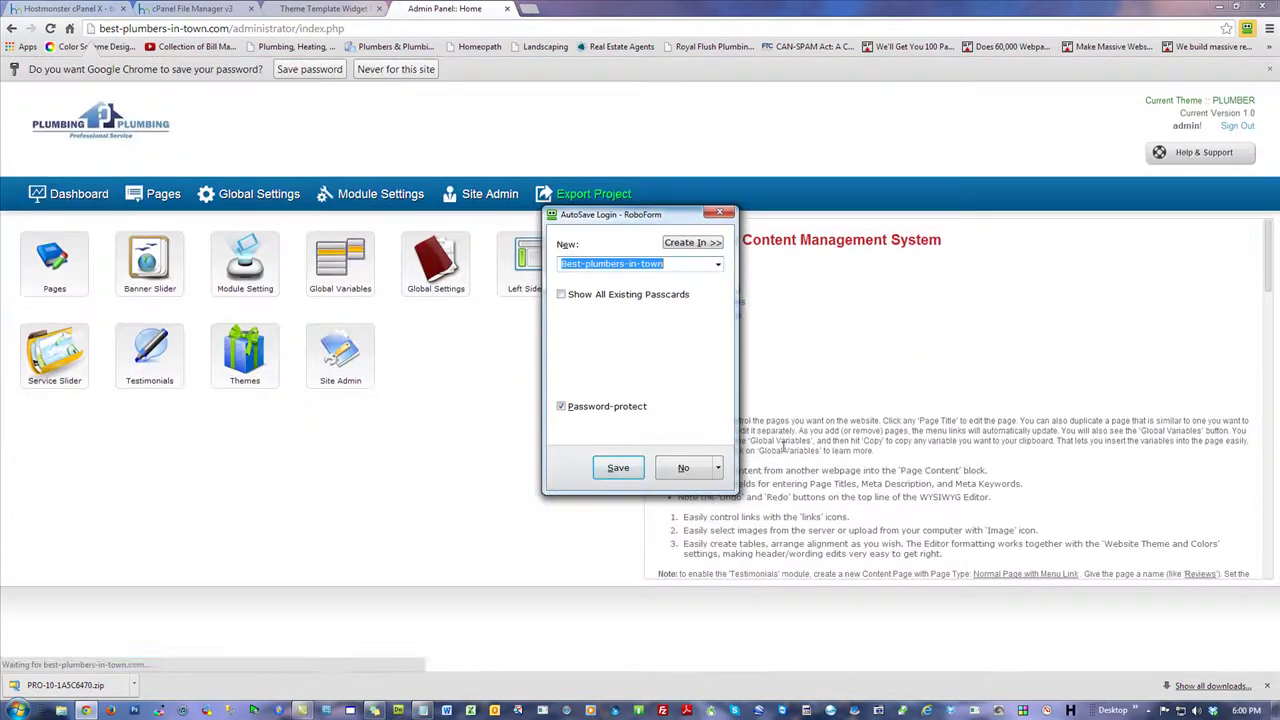
click(685, 470)
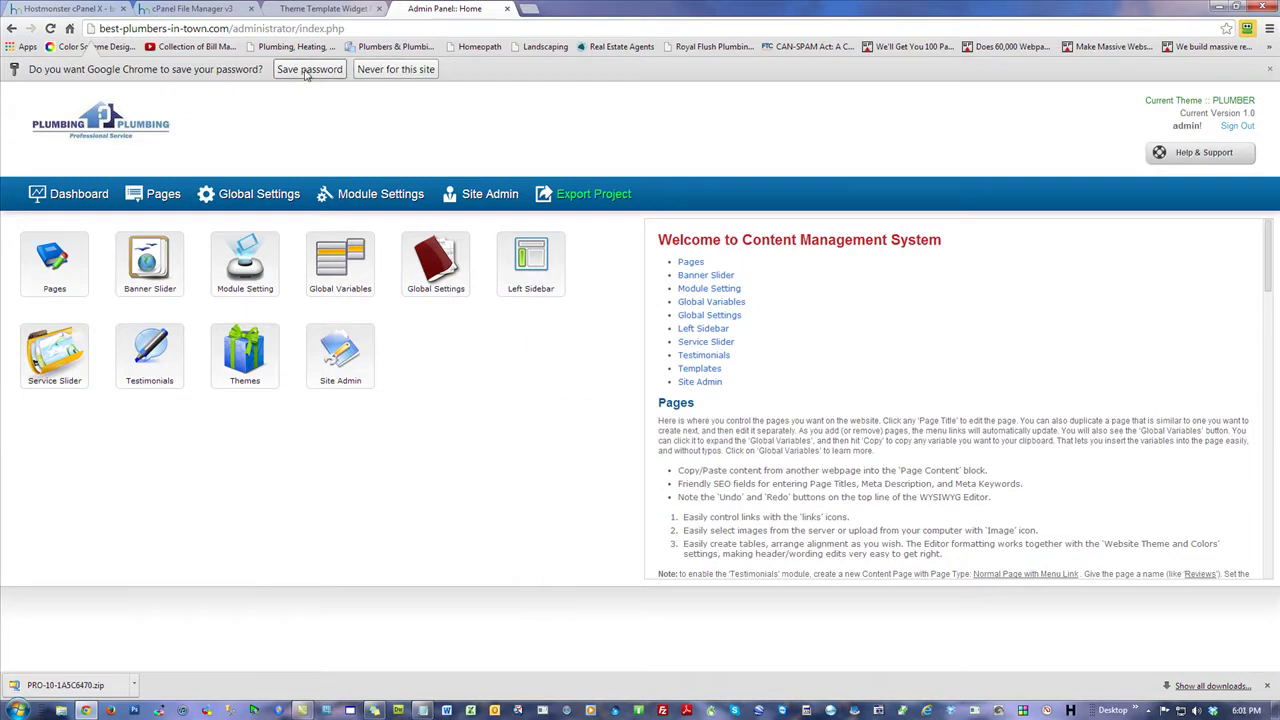
click(1269, 69)
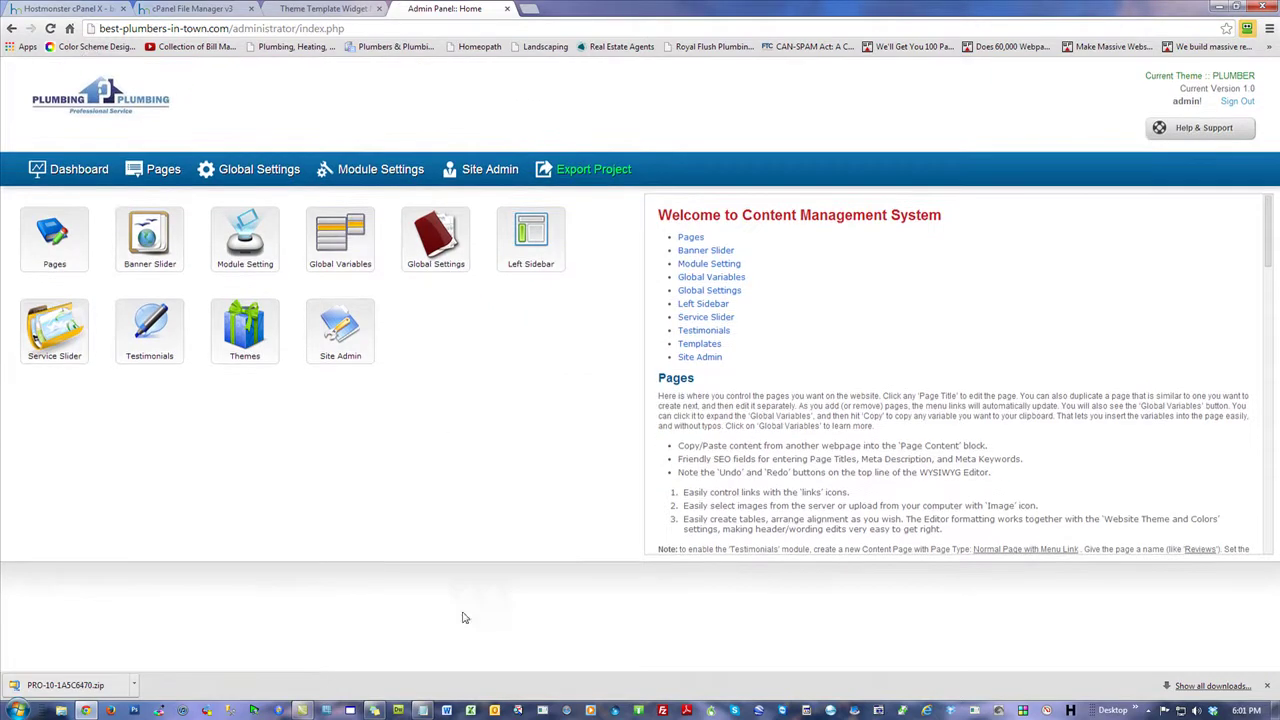
Make REALESTATE the active theme, then open the Site Admin password page.
click(68, 172)
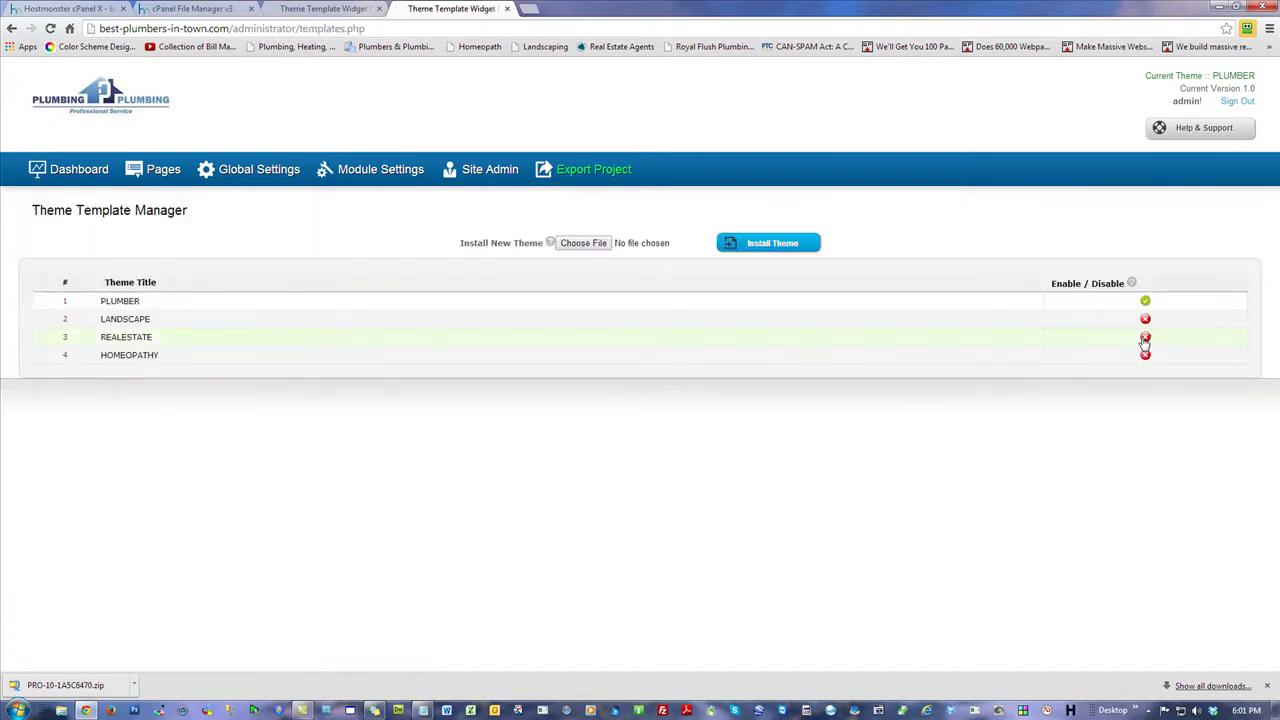
click(1145, 337)
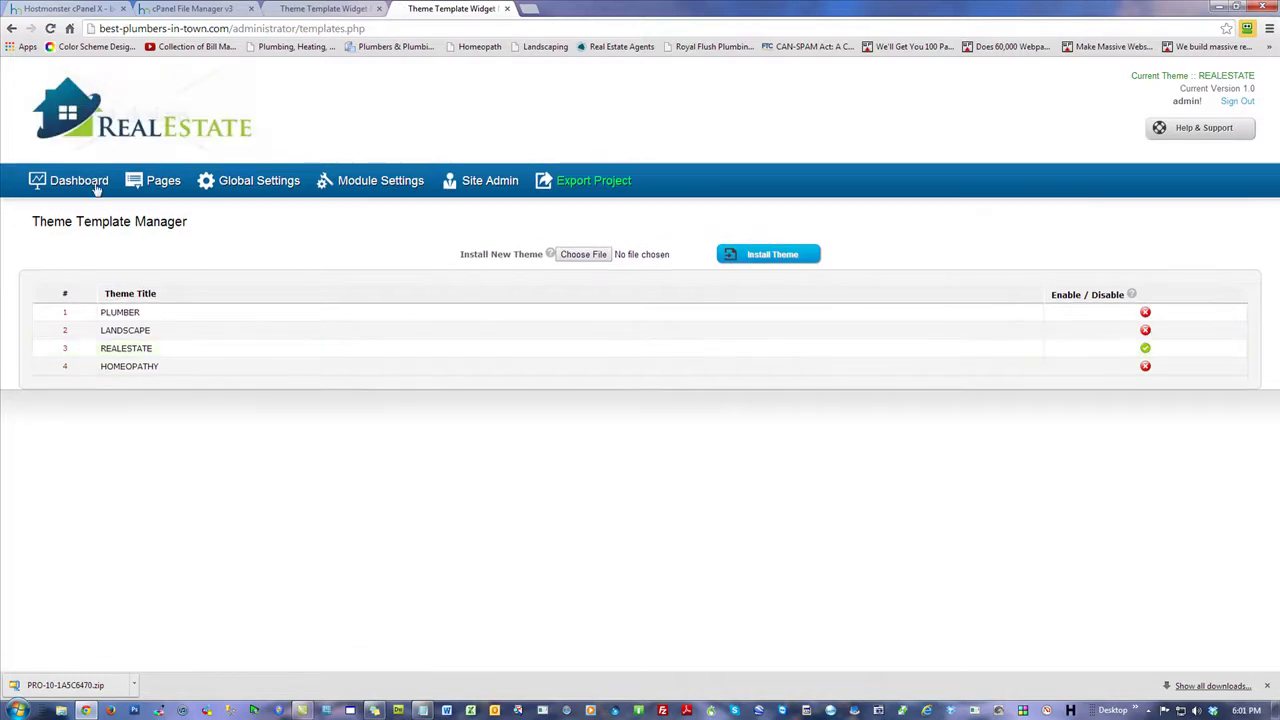
click(58, 182)
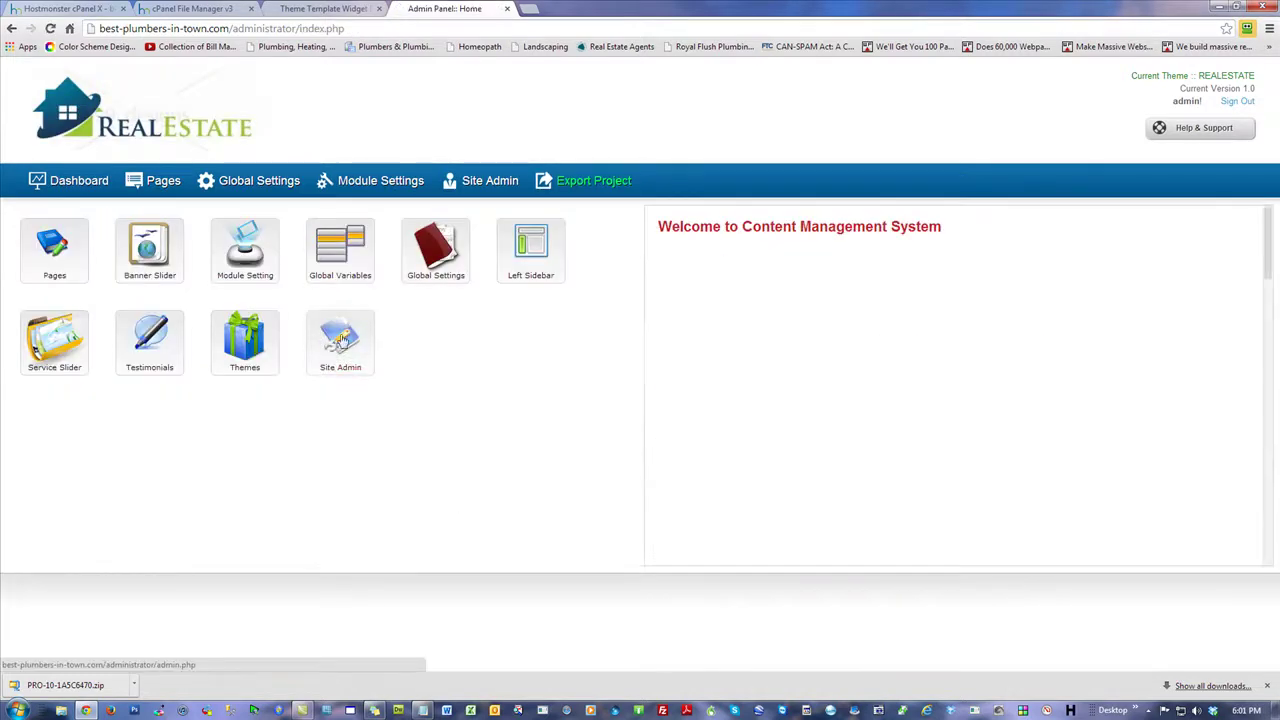
click(340, 342)
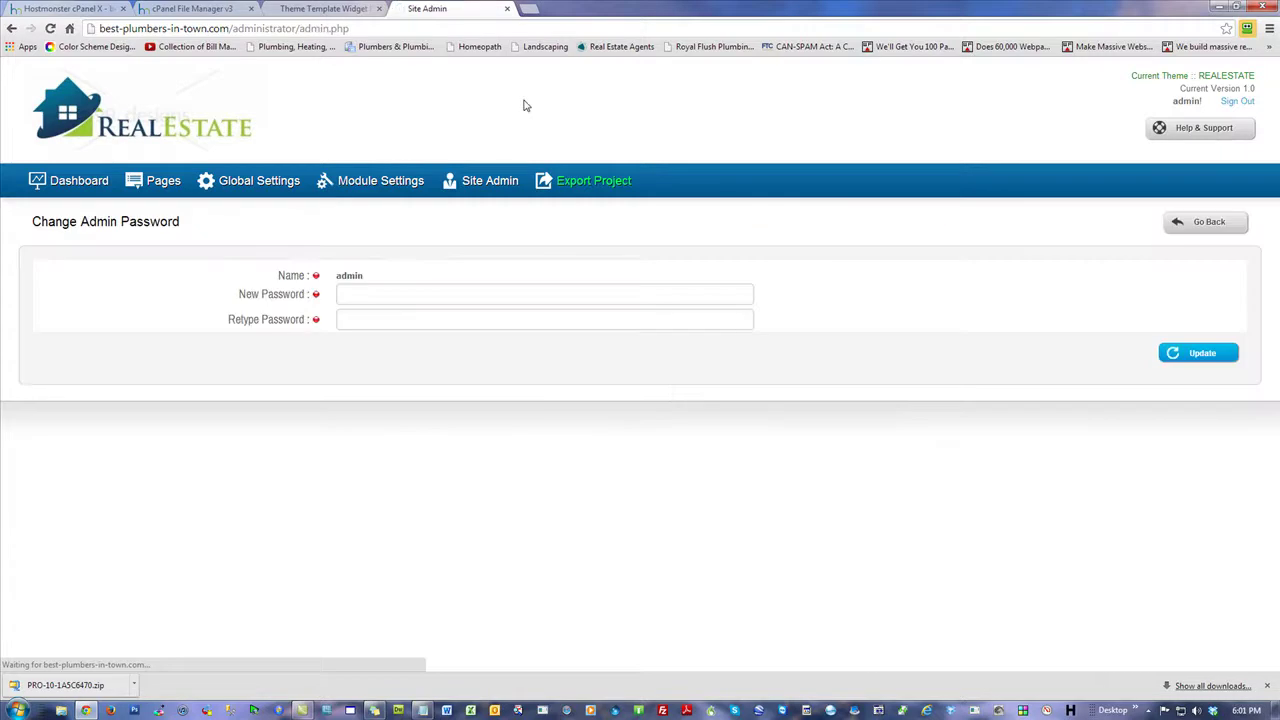
Enter the new admin password in New Password and Retype Password, update it, and dismiss the save prompt.
click(360, 320)
click(397, 293)
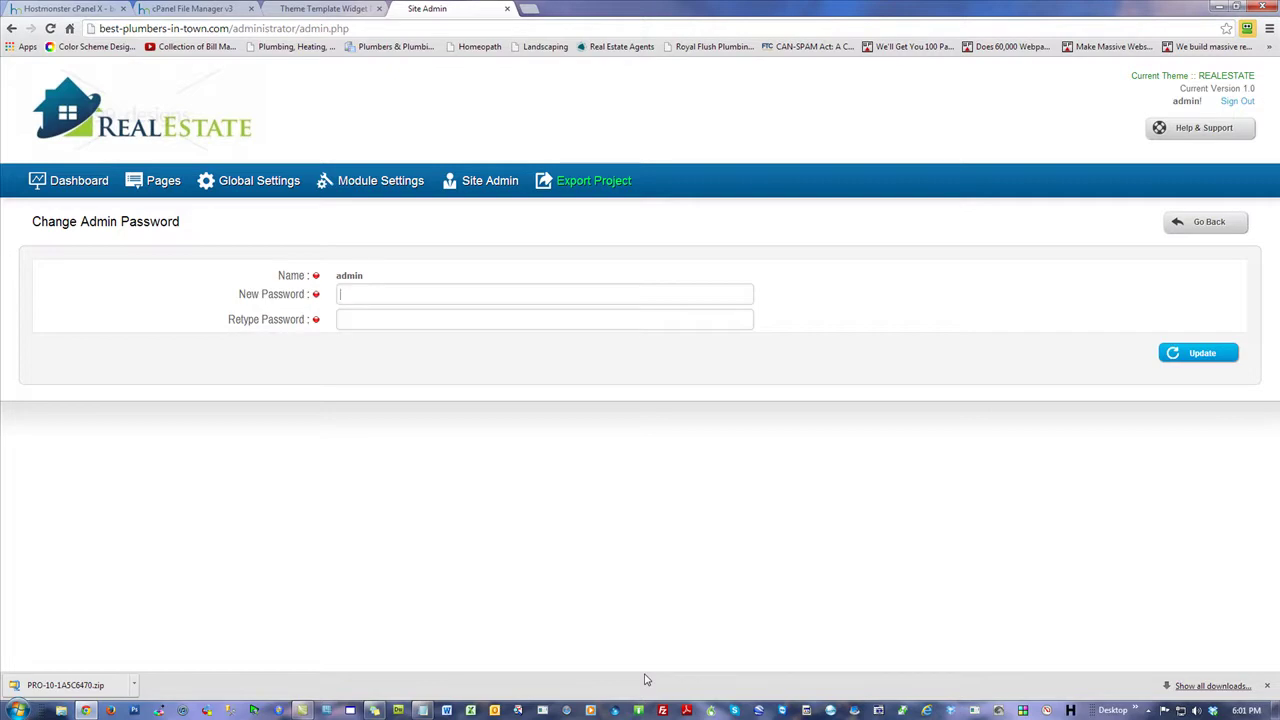
text(aaaaa)
key(Tab)
text(aaaaaaa)
click(1203, 354)
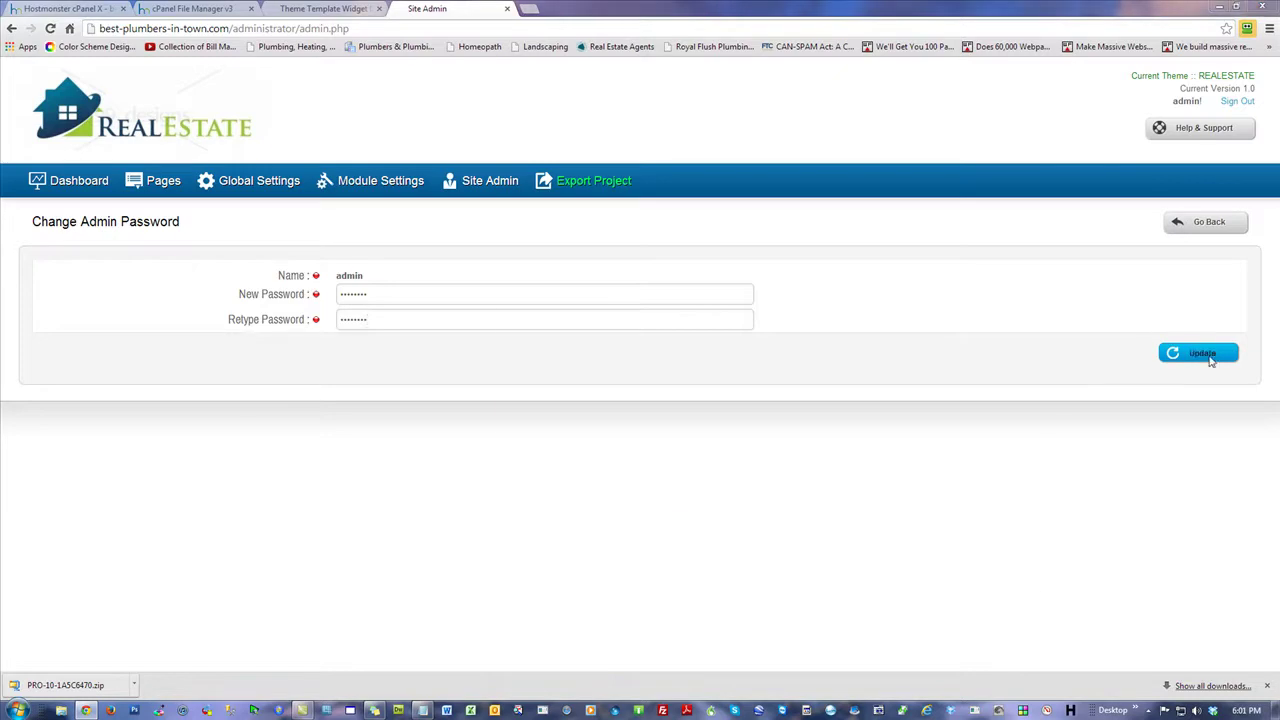
click(738, 469)
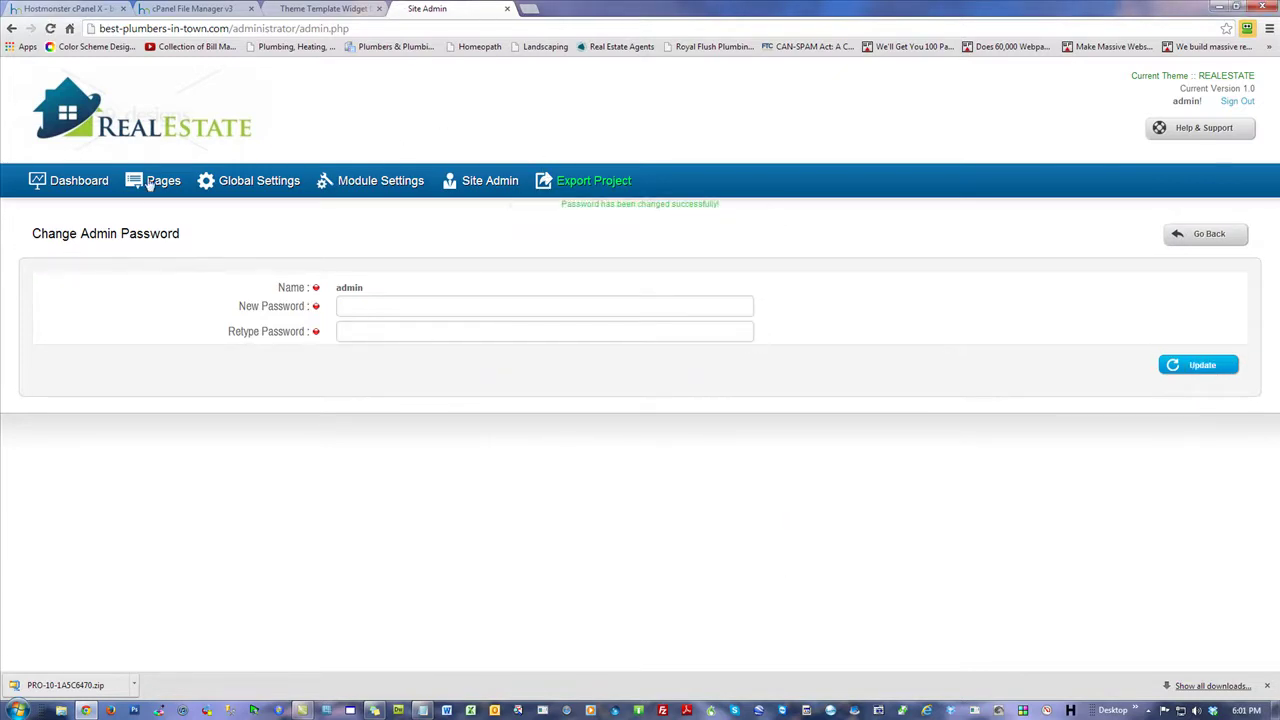
Re-enable PLUMBER as the active theme, check Site Admin and Dashboard, then sign out.
click(92, 185)
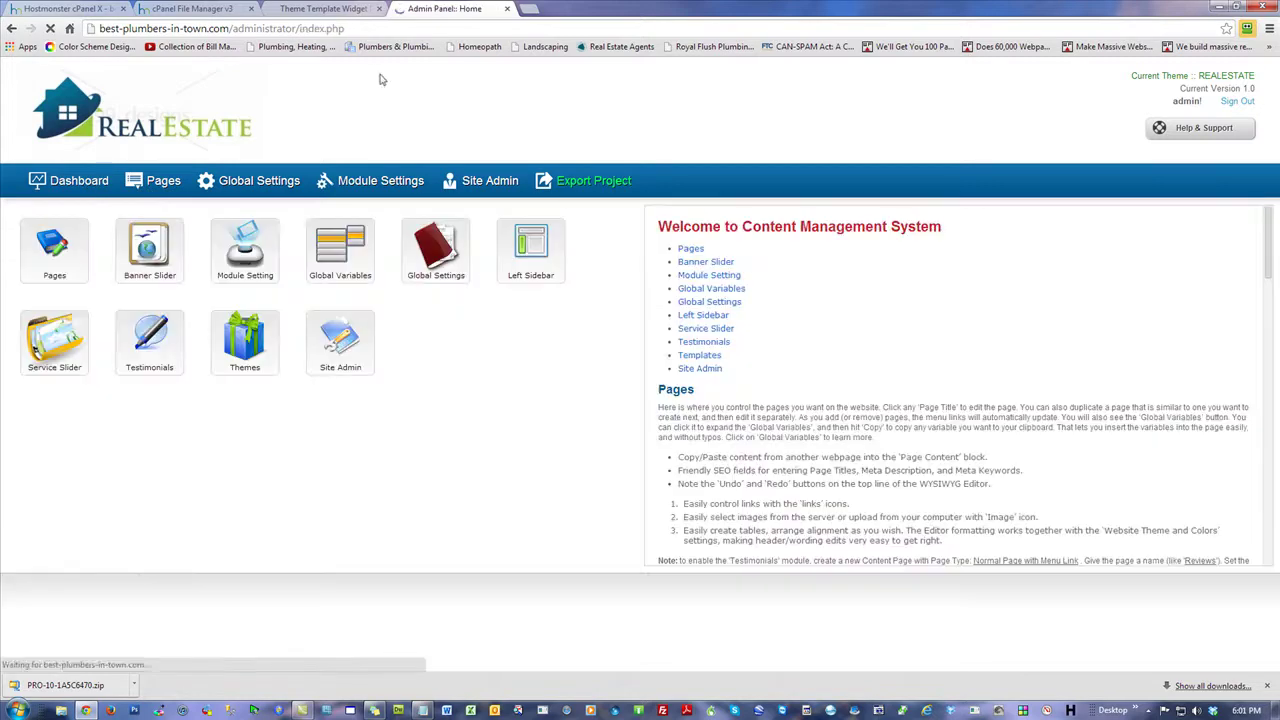
click(245, 342)
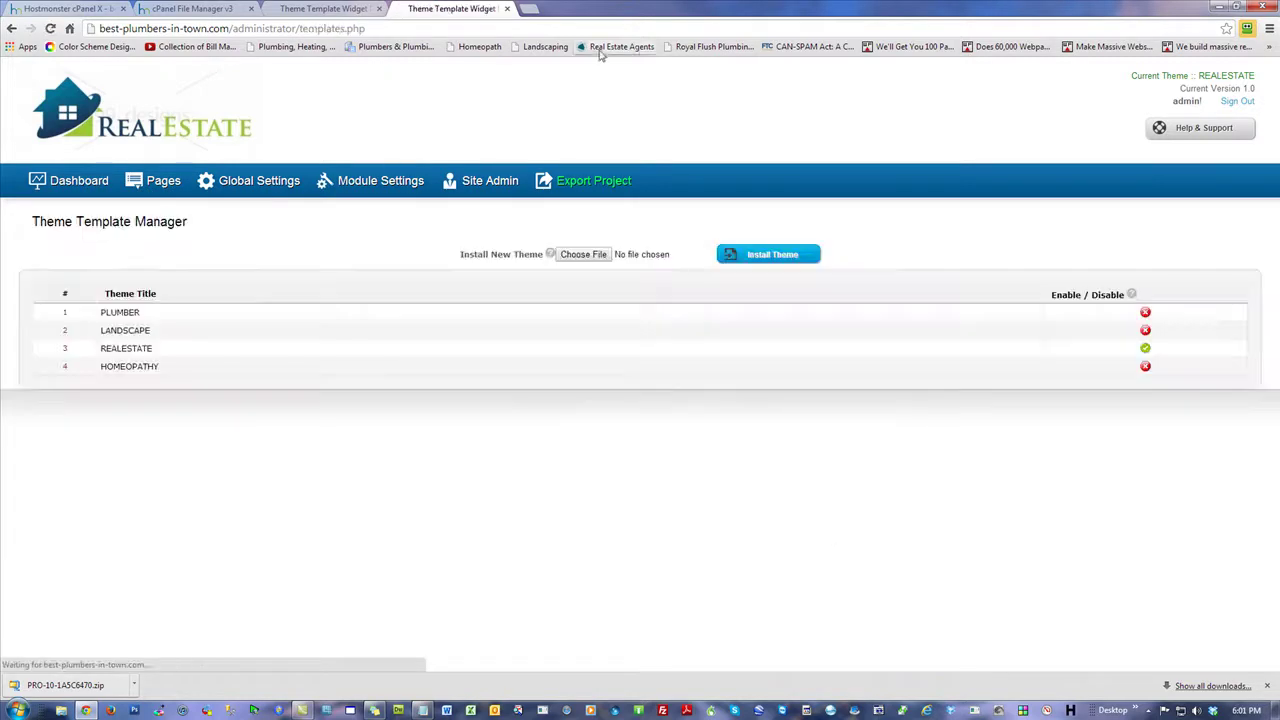
click(1146, 316)
click(88, 176)
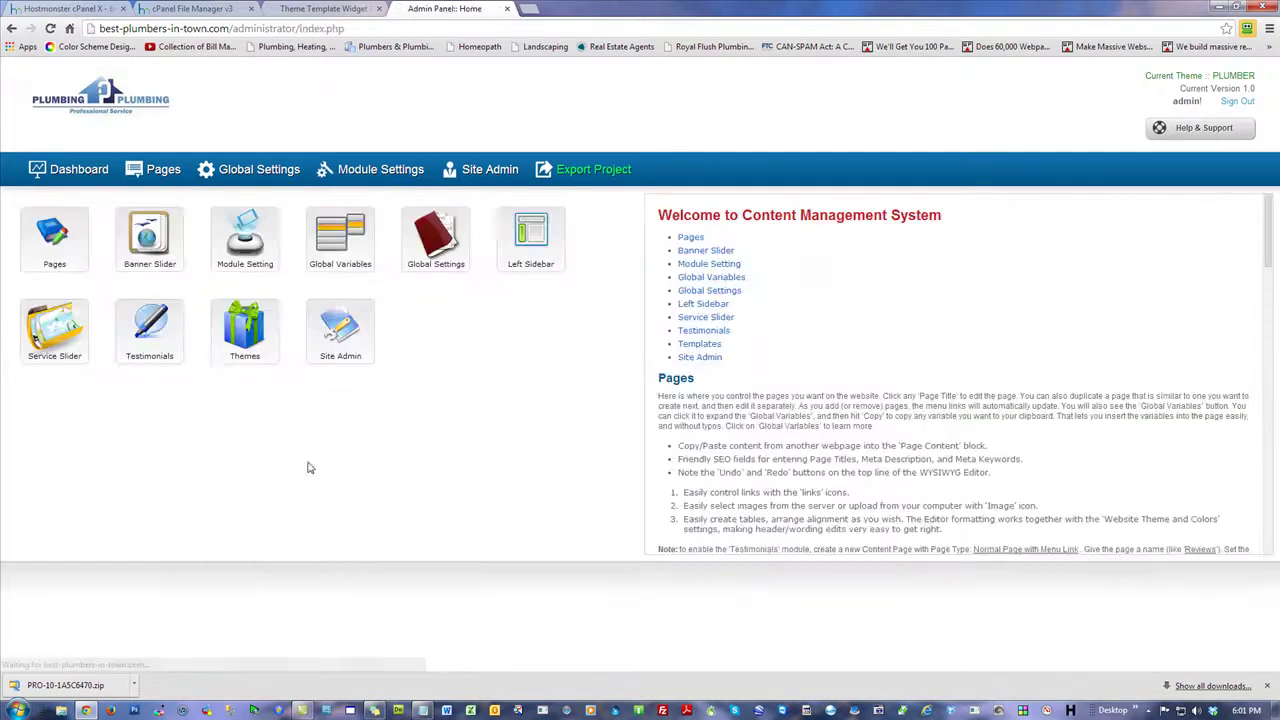
click(346, 349)
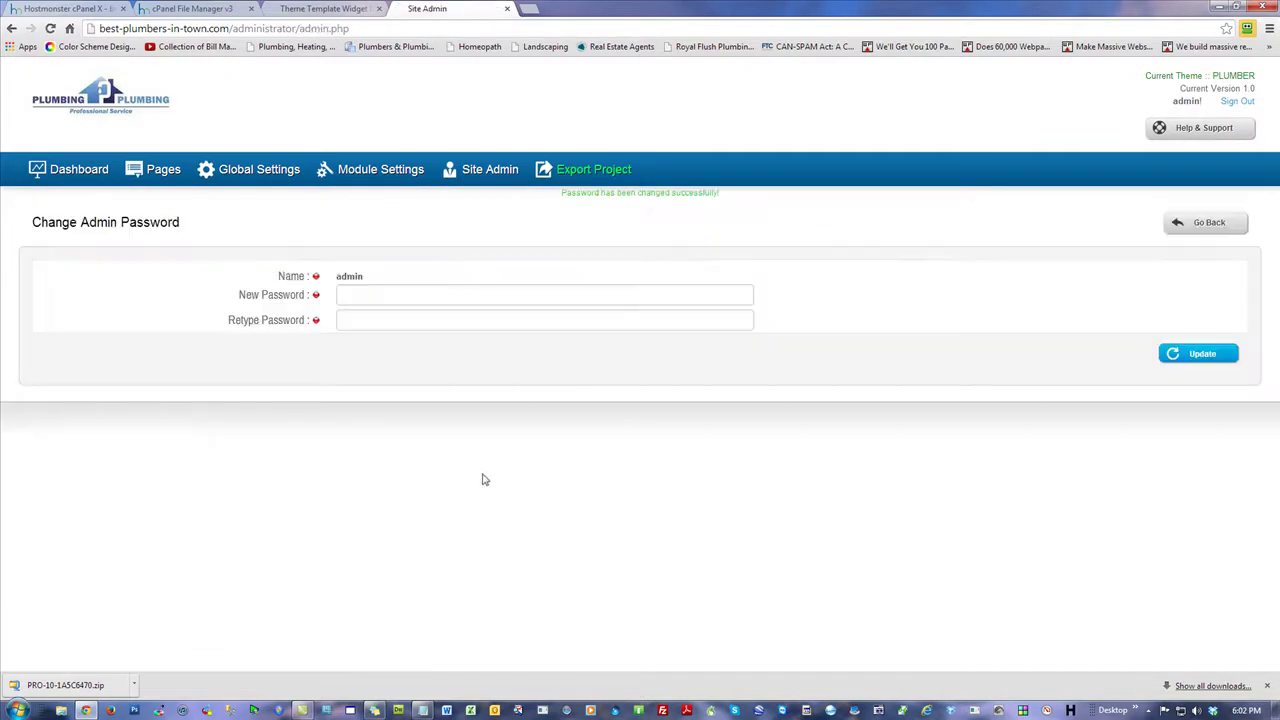
click(79, 172)
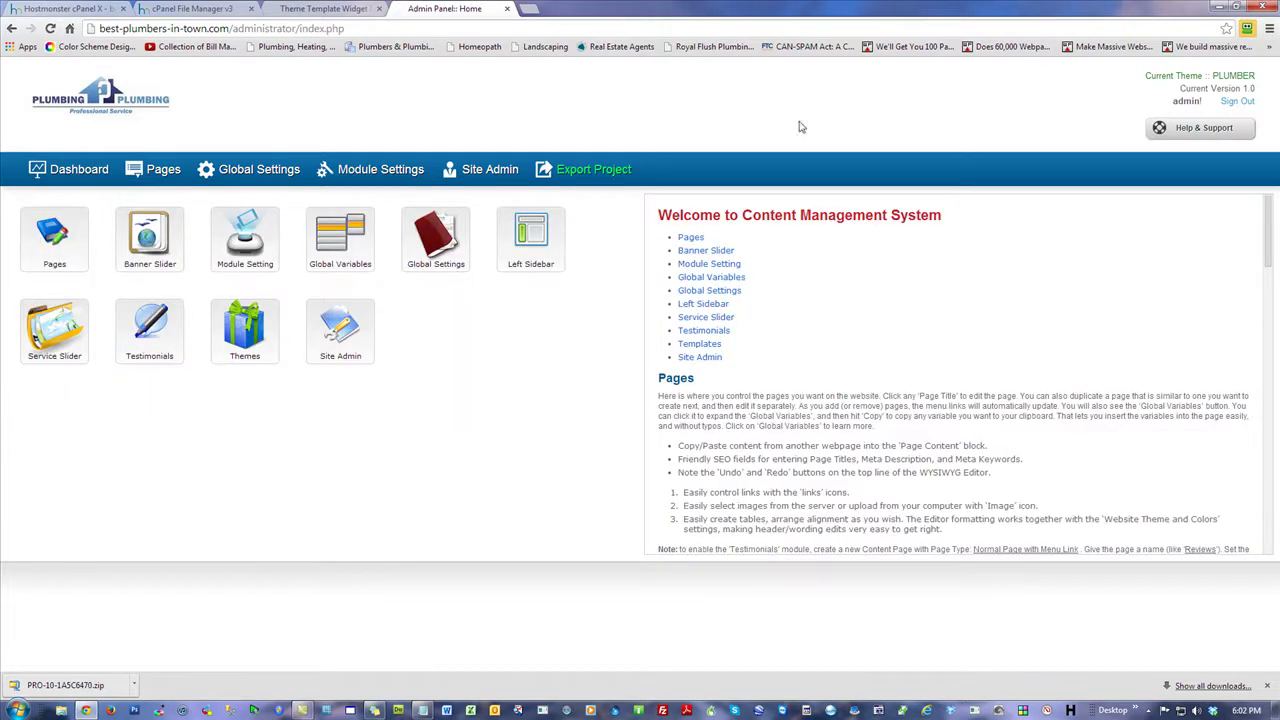
click(1237, 101)
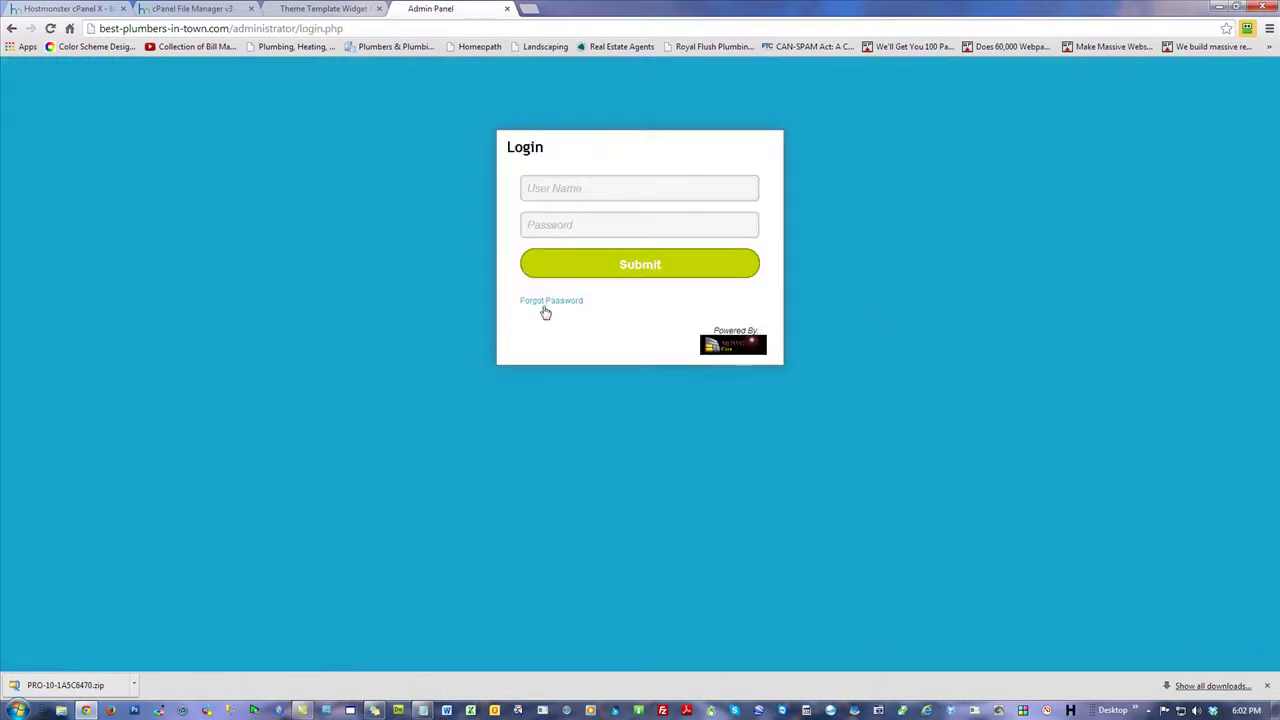
Request an admin password reset via Forgot Password and check the masked e-mail in the banner.
click(549, 302)
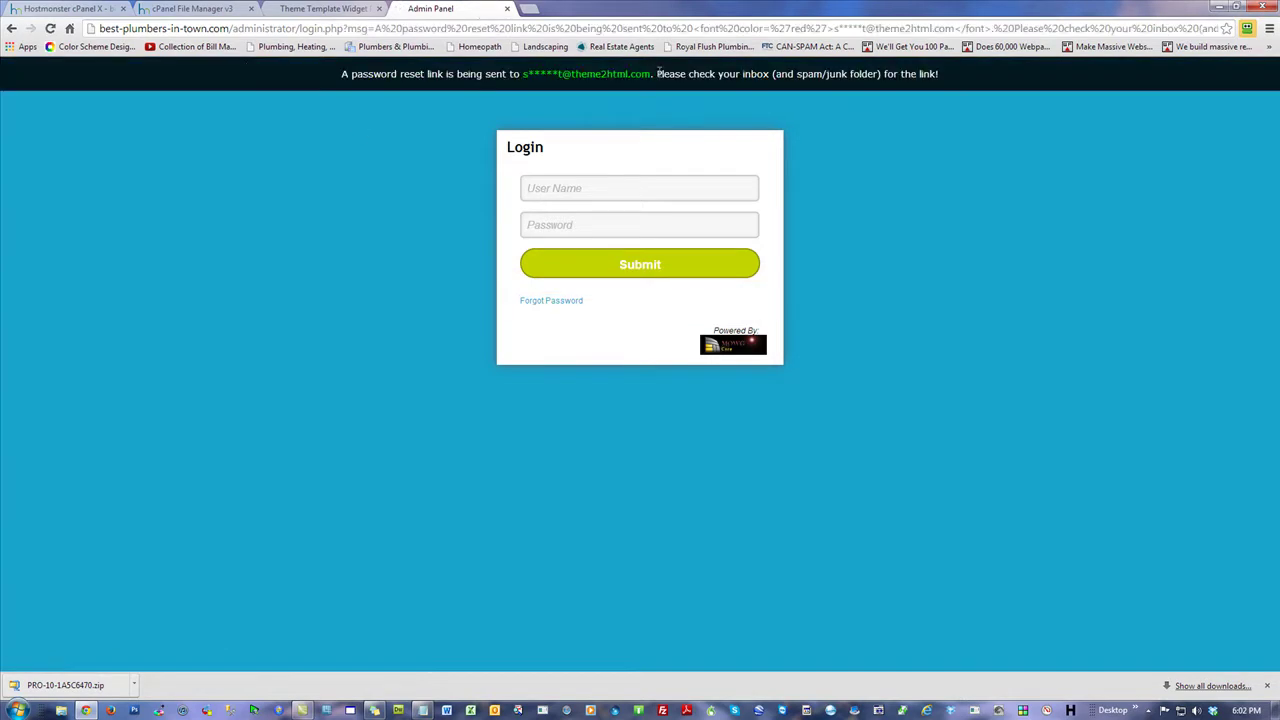
mouse_move(655, 76)
mouse_down()
mouse_move(523, 78)
mouse_move(653, 77)
mouse_up()
click(571, 192)
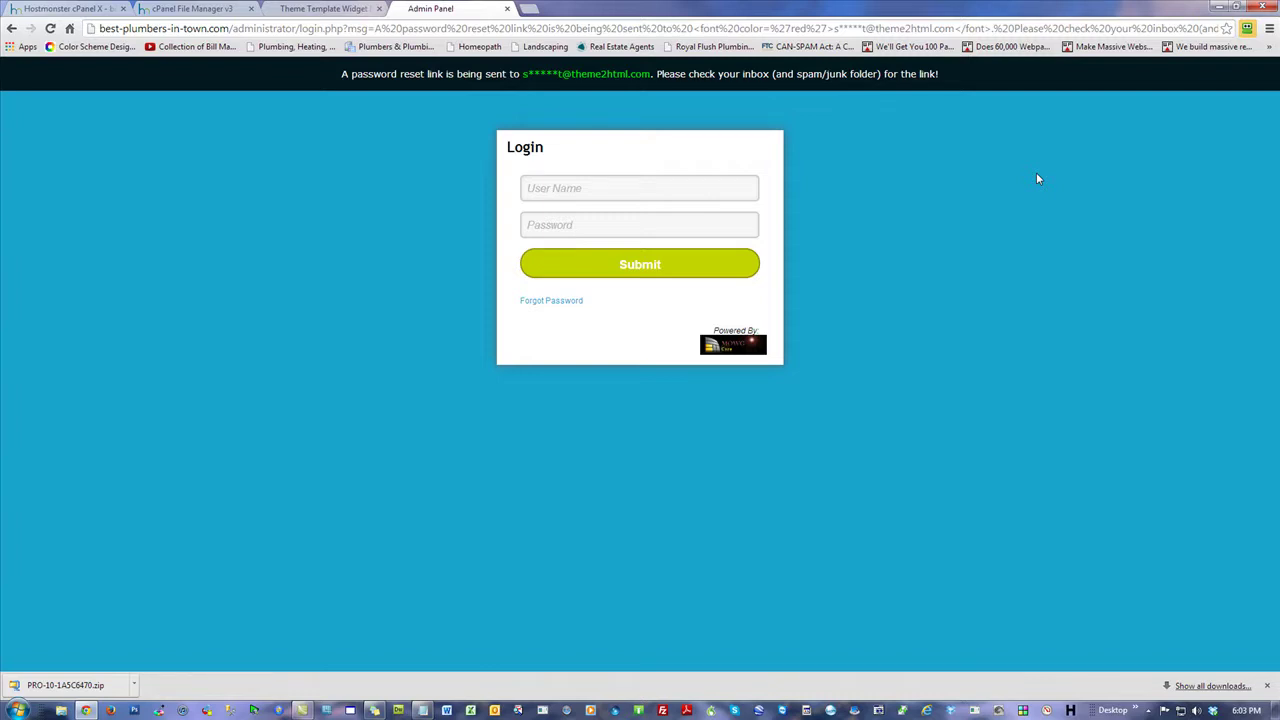
Log in as 'admin' using the saved user name and password, declining to save the login.
click(580, 187)
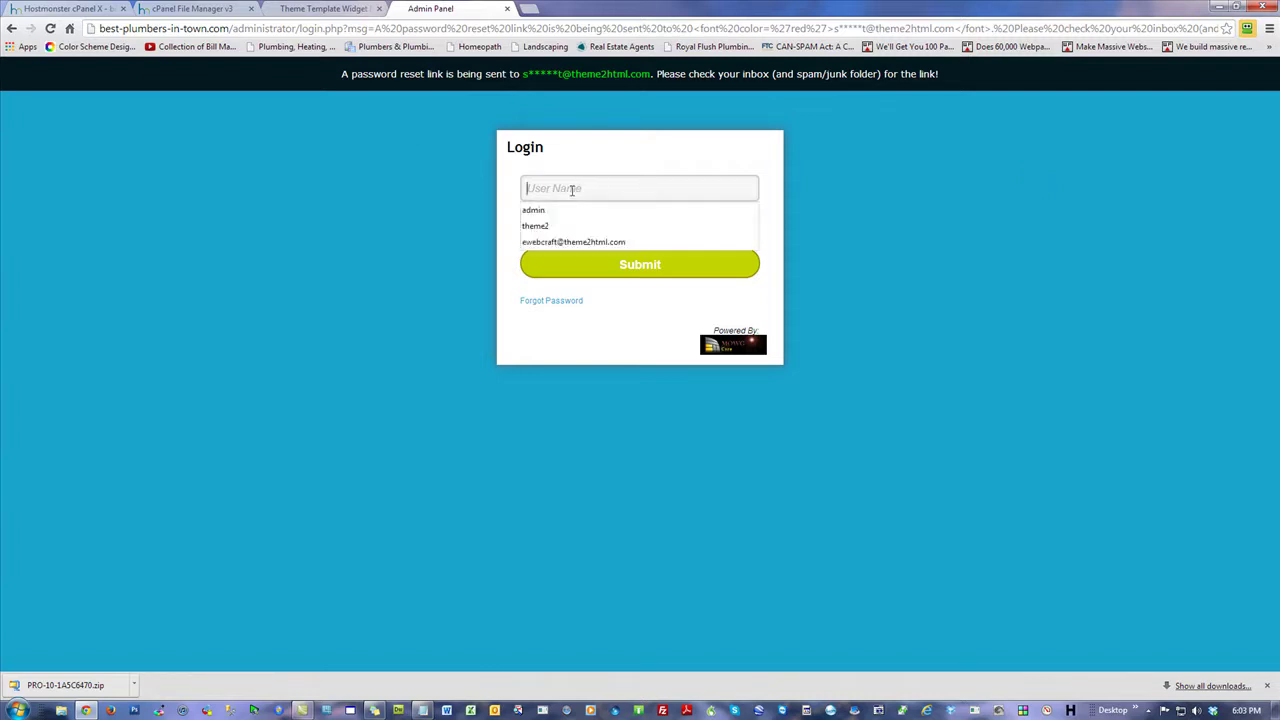
click(549, 212)
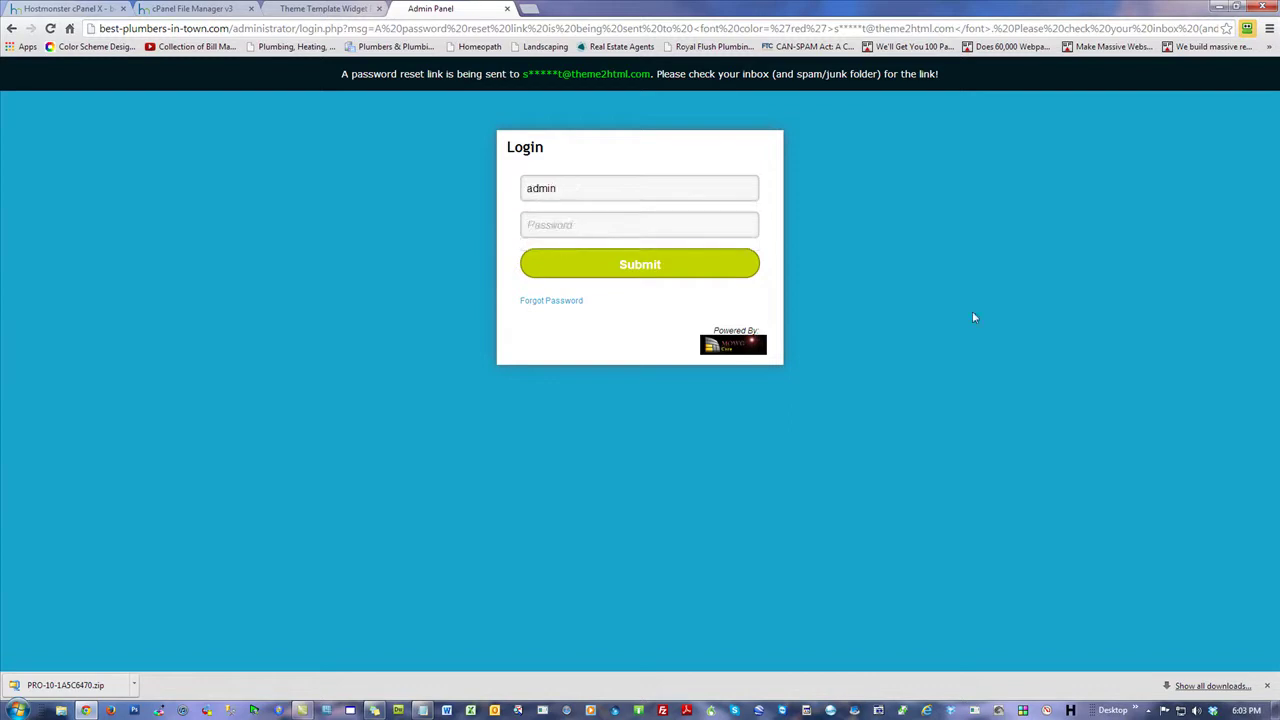
text(••••••••)
key(Return)
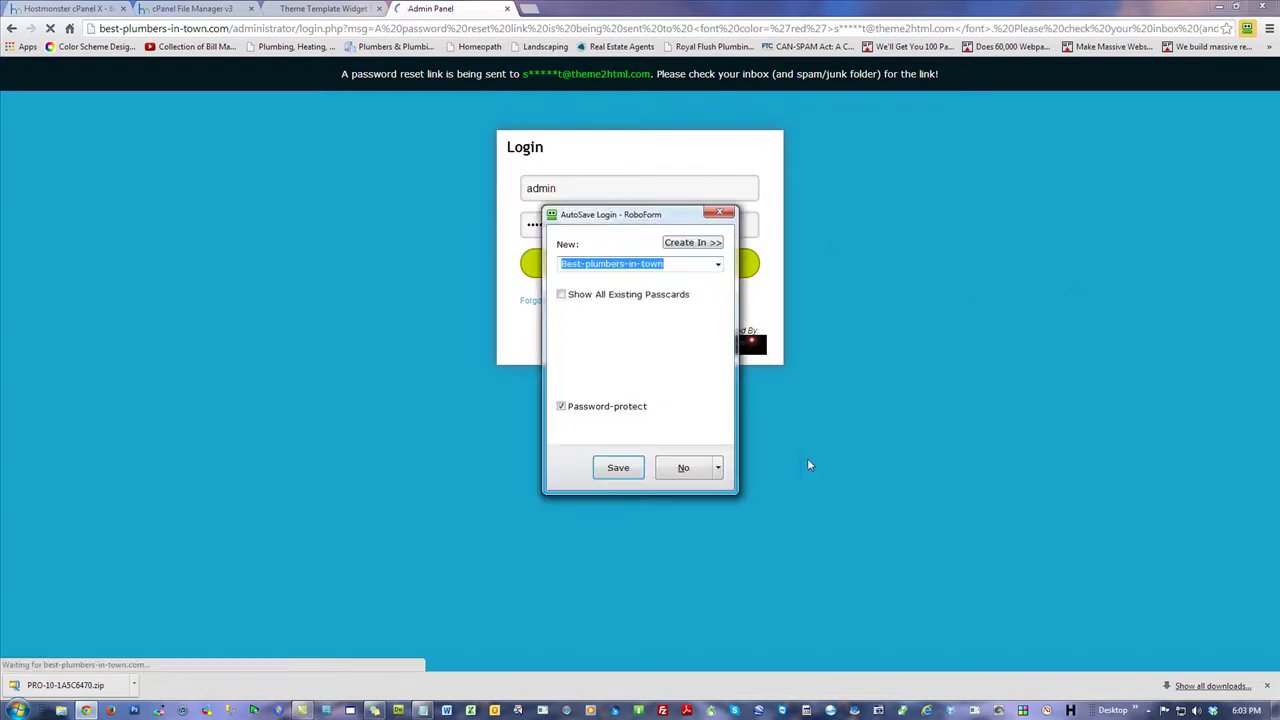
key(Escape)
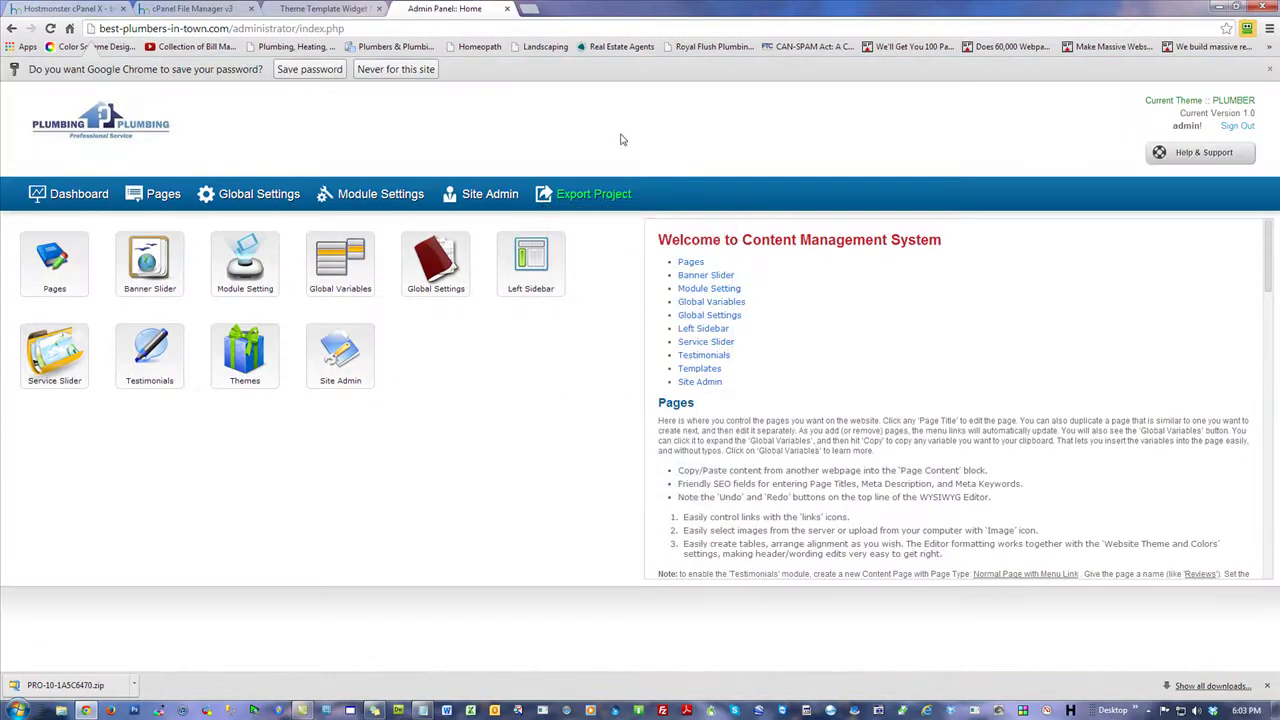
Review the dashboard icons so the welcome panel describes each section, ending on Global Settings.
scroll(295, 70, down, 1)
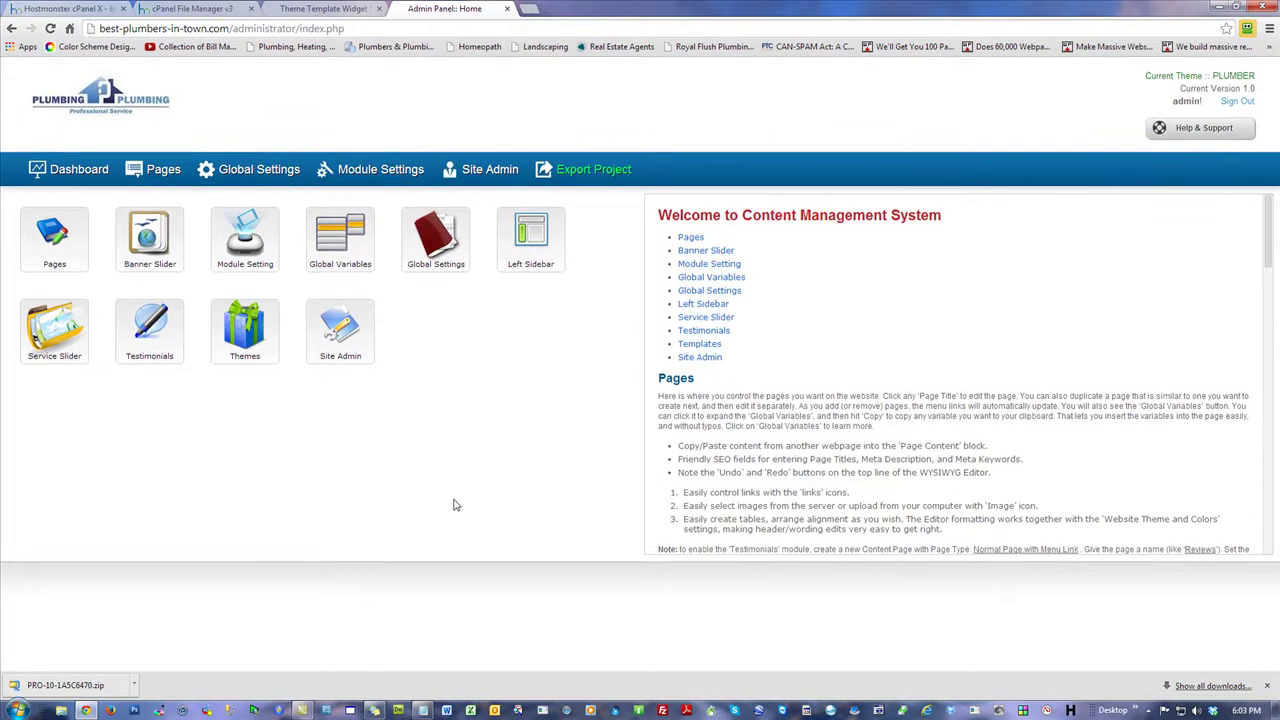
mouse_move(70, 262)
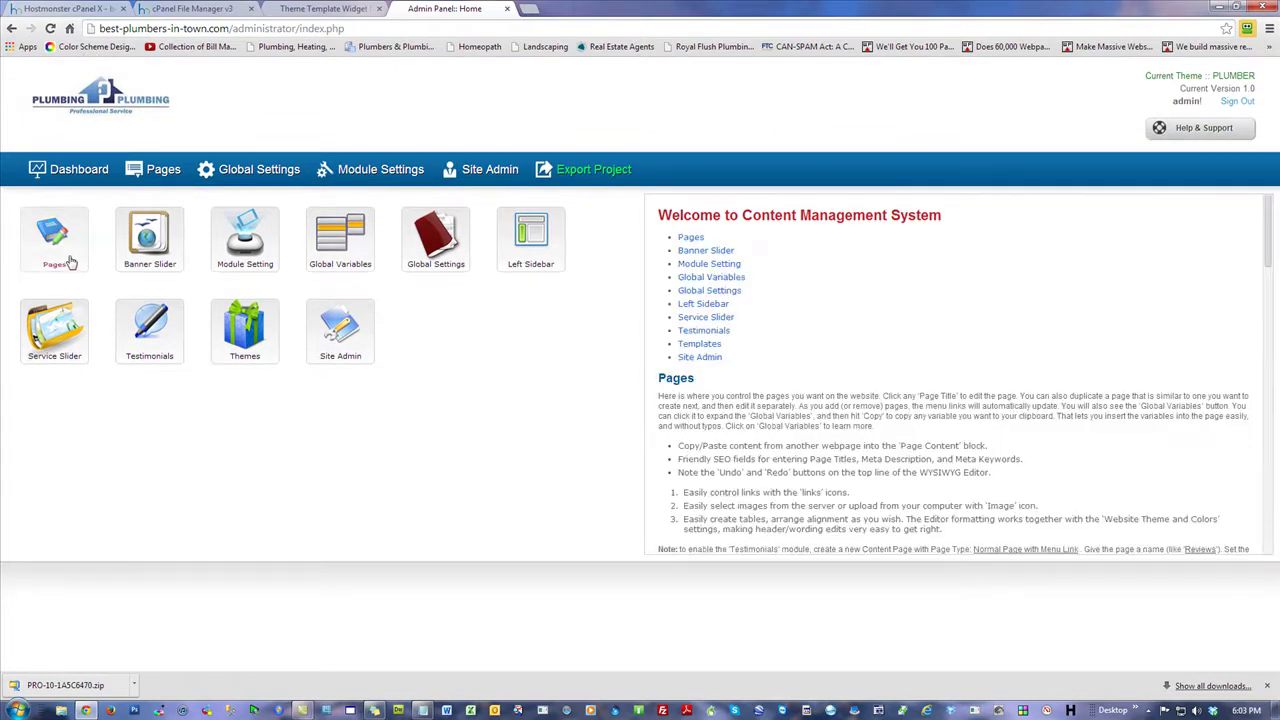
mouse_move(147, 248)
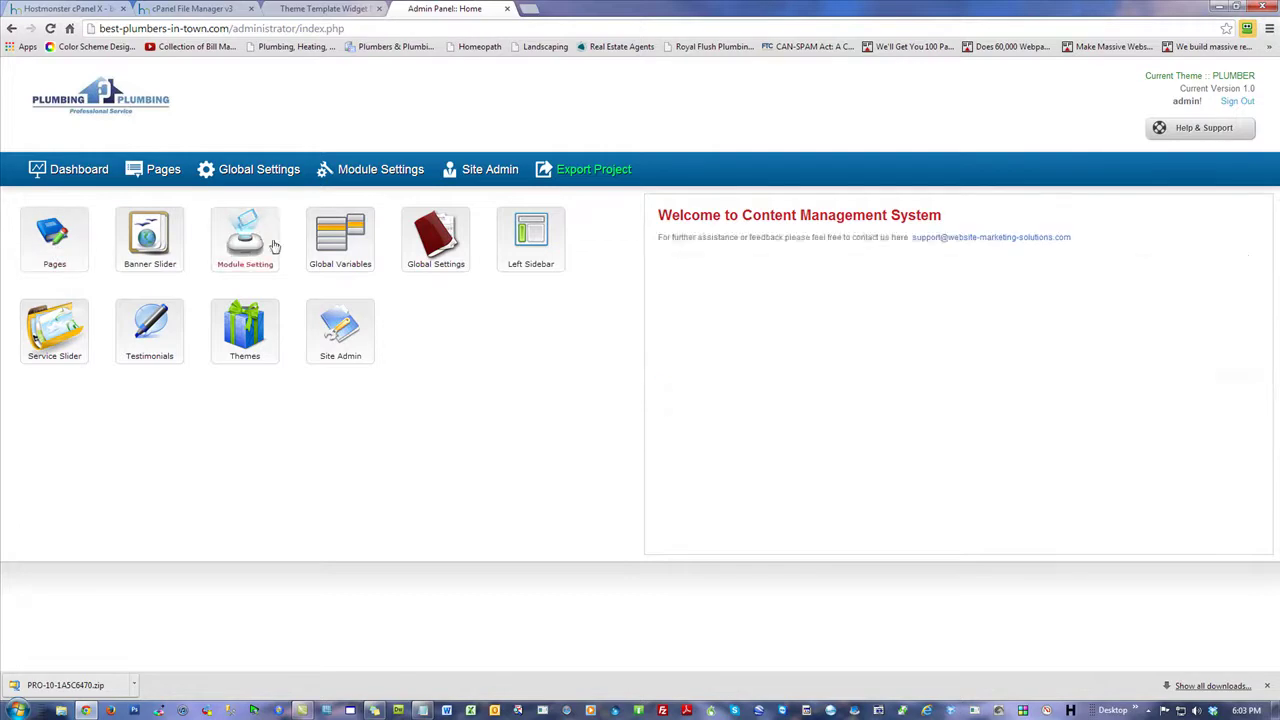
mouse_move(245, 232)
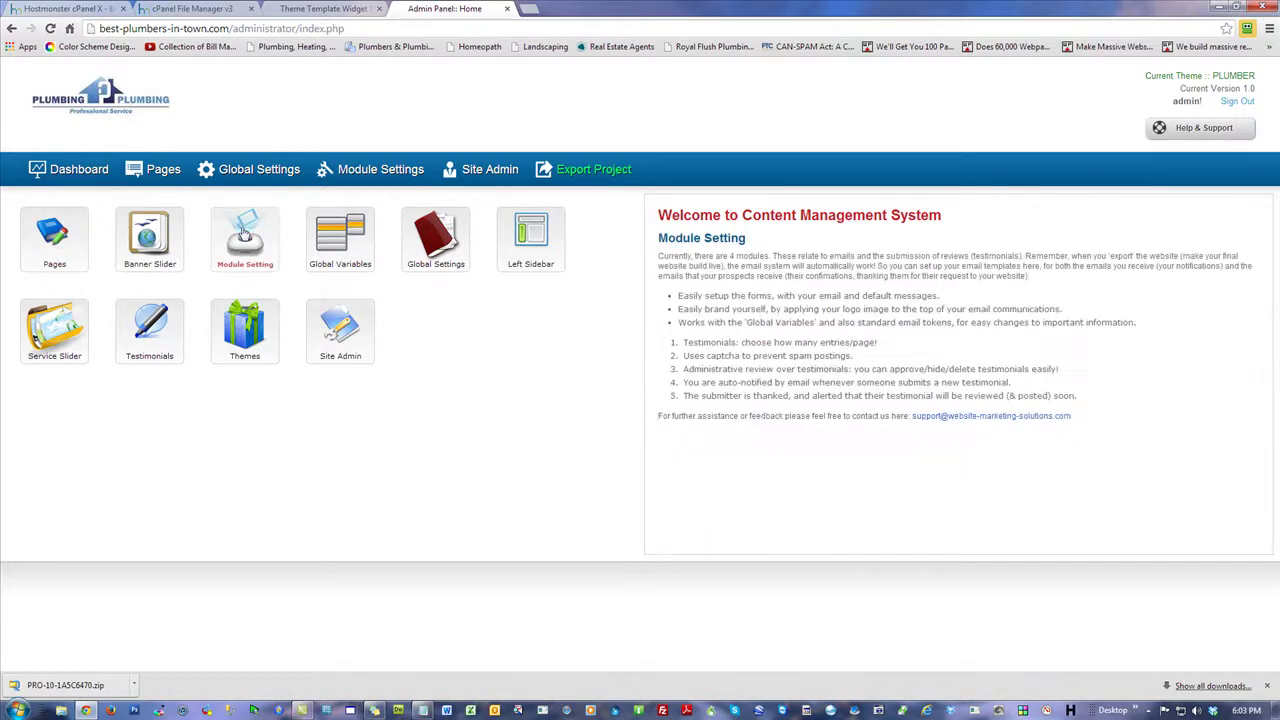
mouse_move(357, 234)
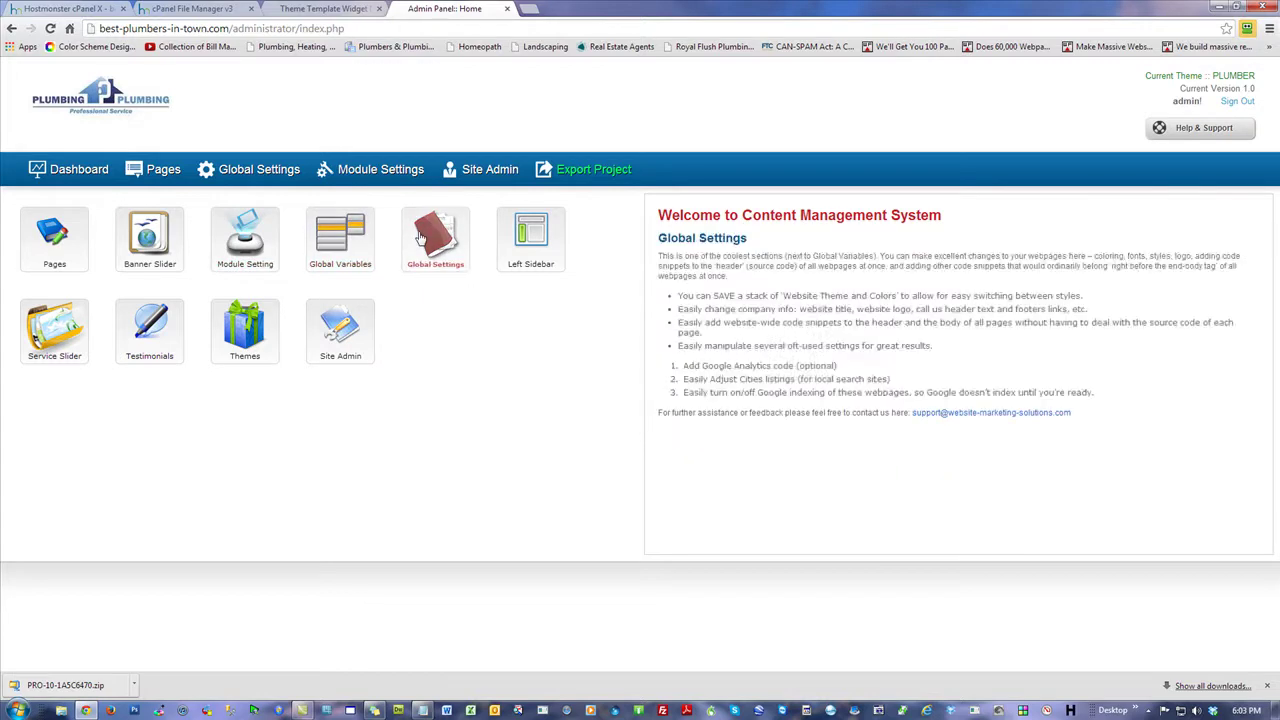
Read through the full Help & Support page.
click(1226, 131)
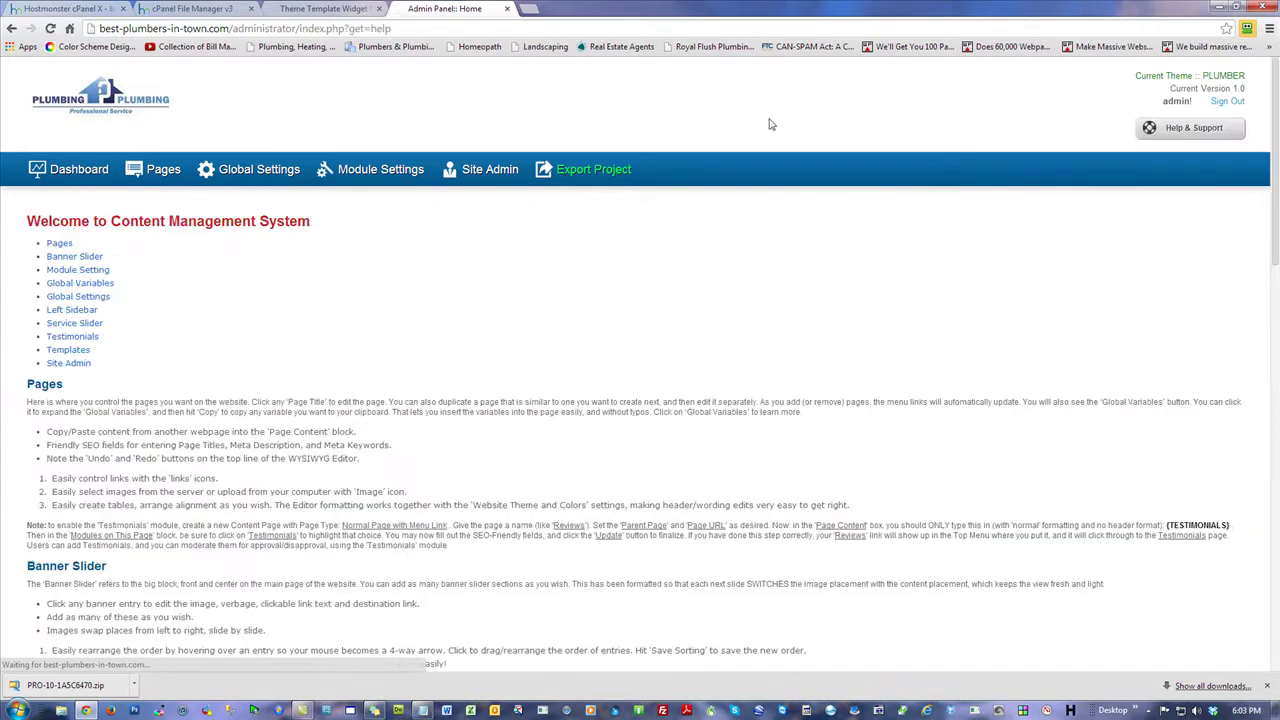
scroll(671, 391, down, 10)
scroll(670, 391, up, 2)
scroll(668, 393, down, 6)
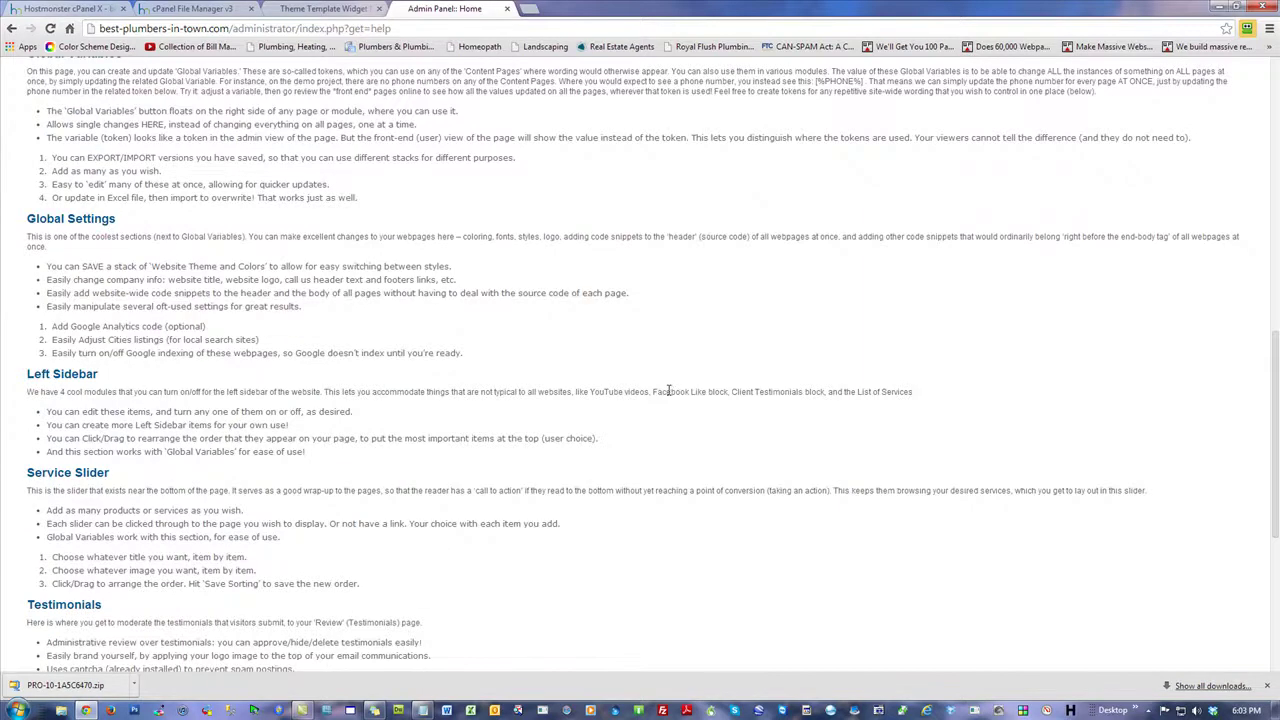
scroll(665, 395, up, 15)
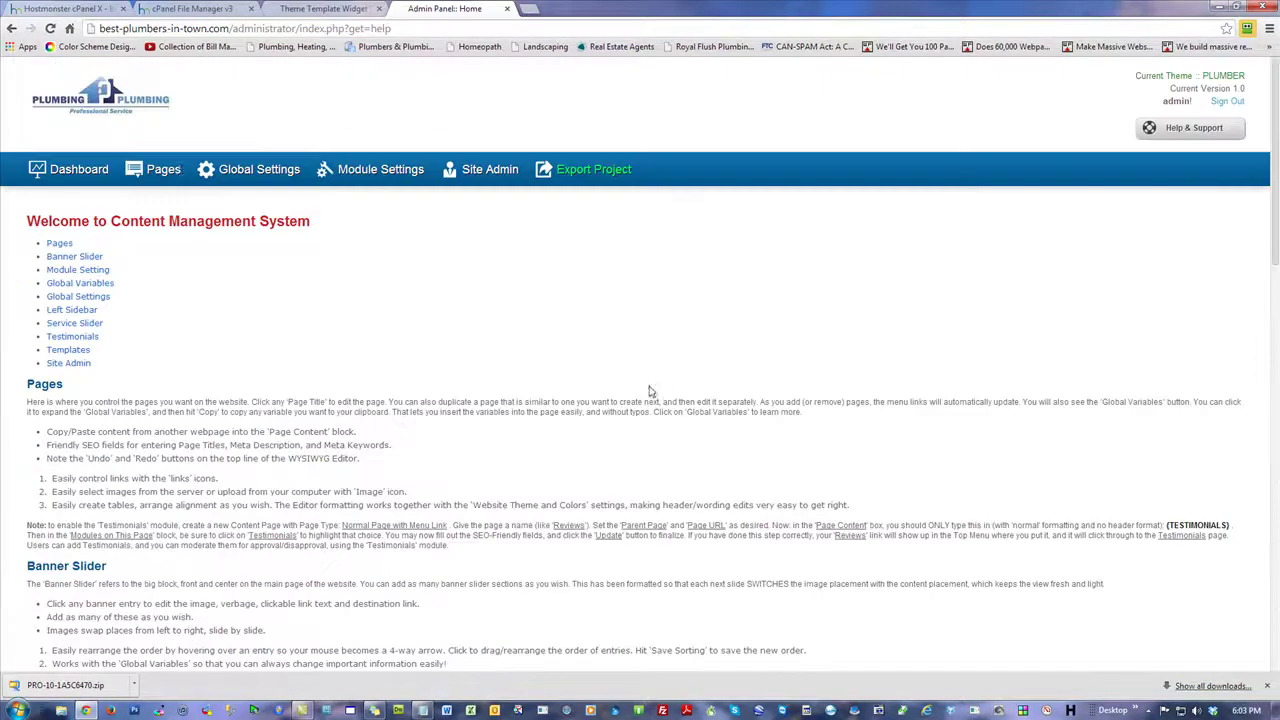
Check the Module Setting list from the Dashboard, then sign out of the admin panel.
click(72, 173)
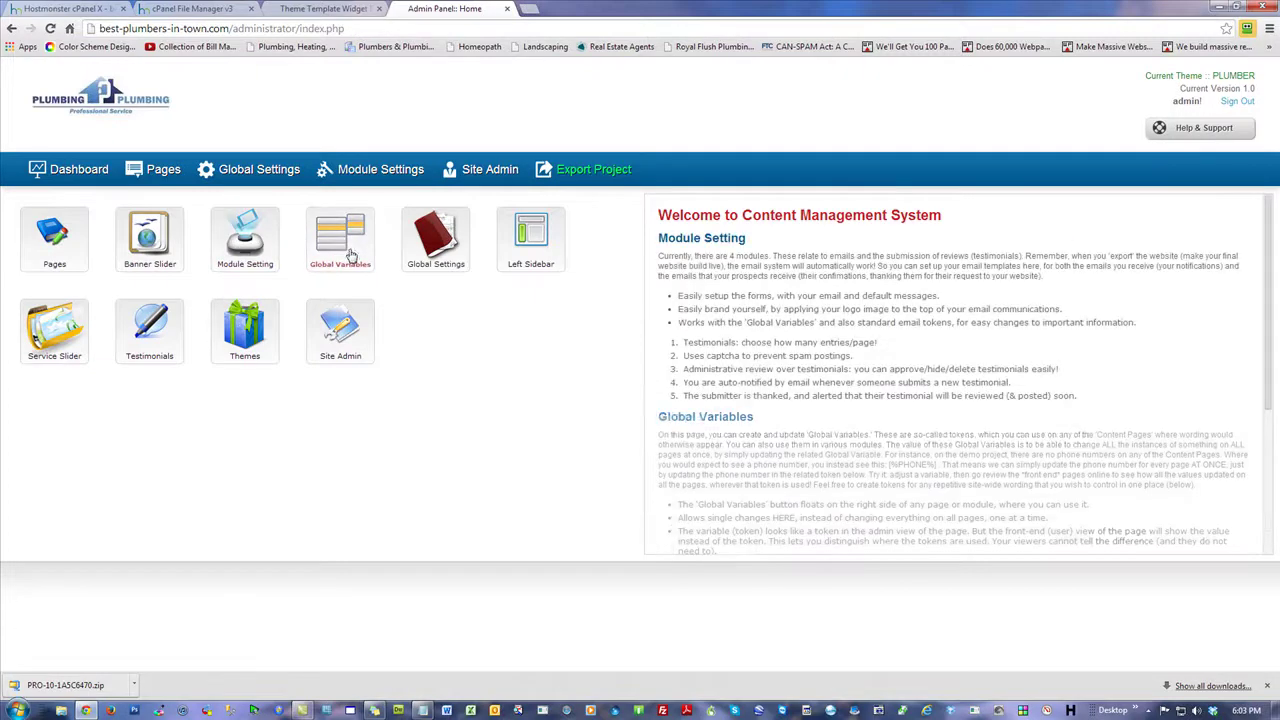
click(240, 247)
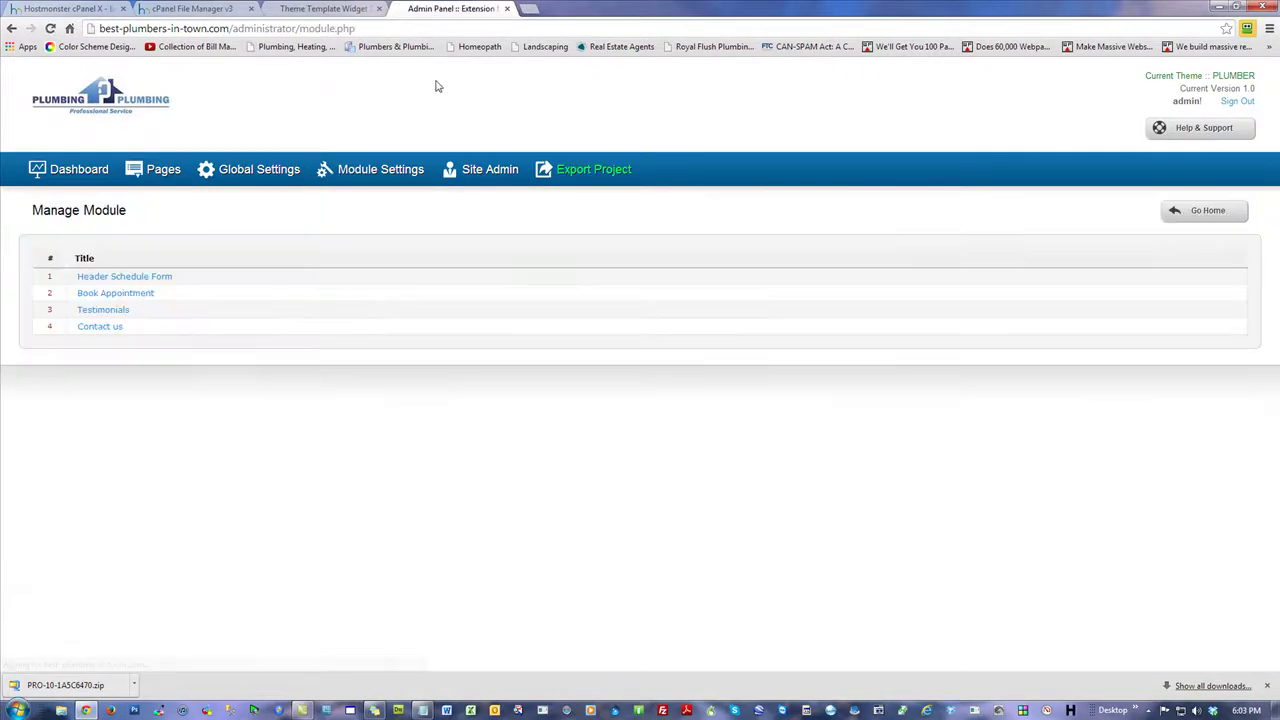
click(52, 170)
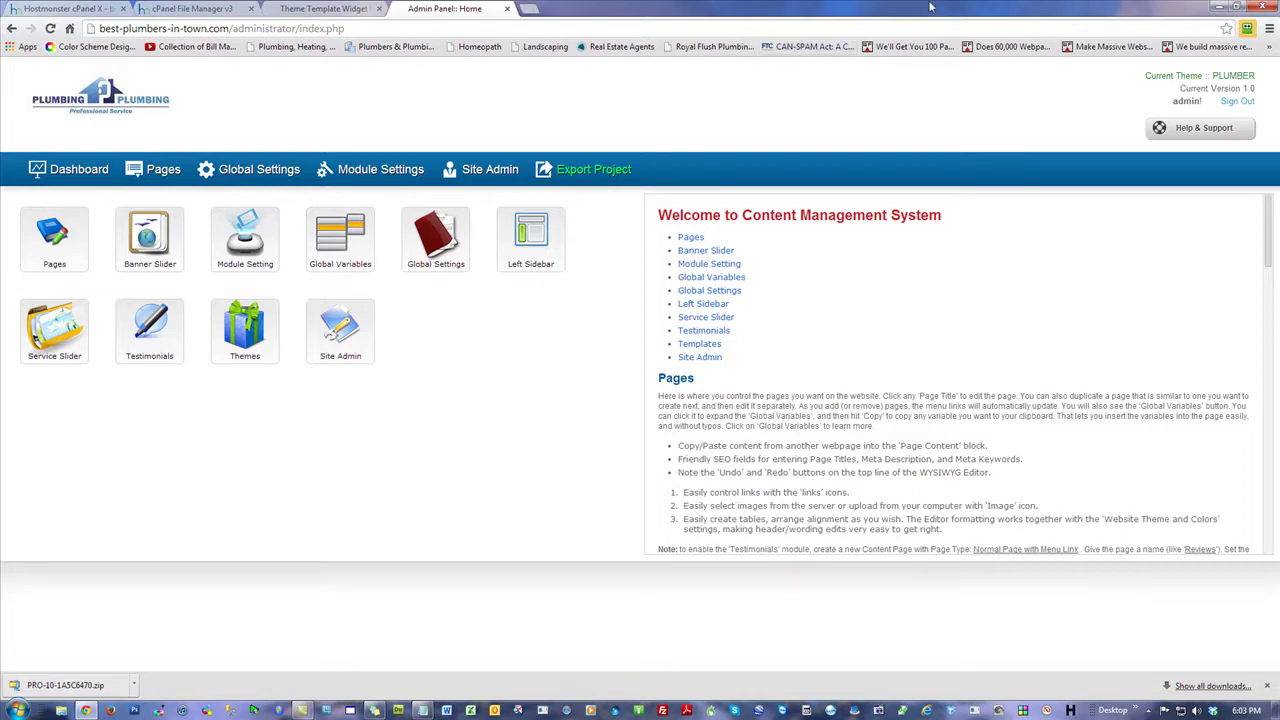
click(166, 28)
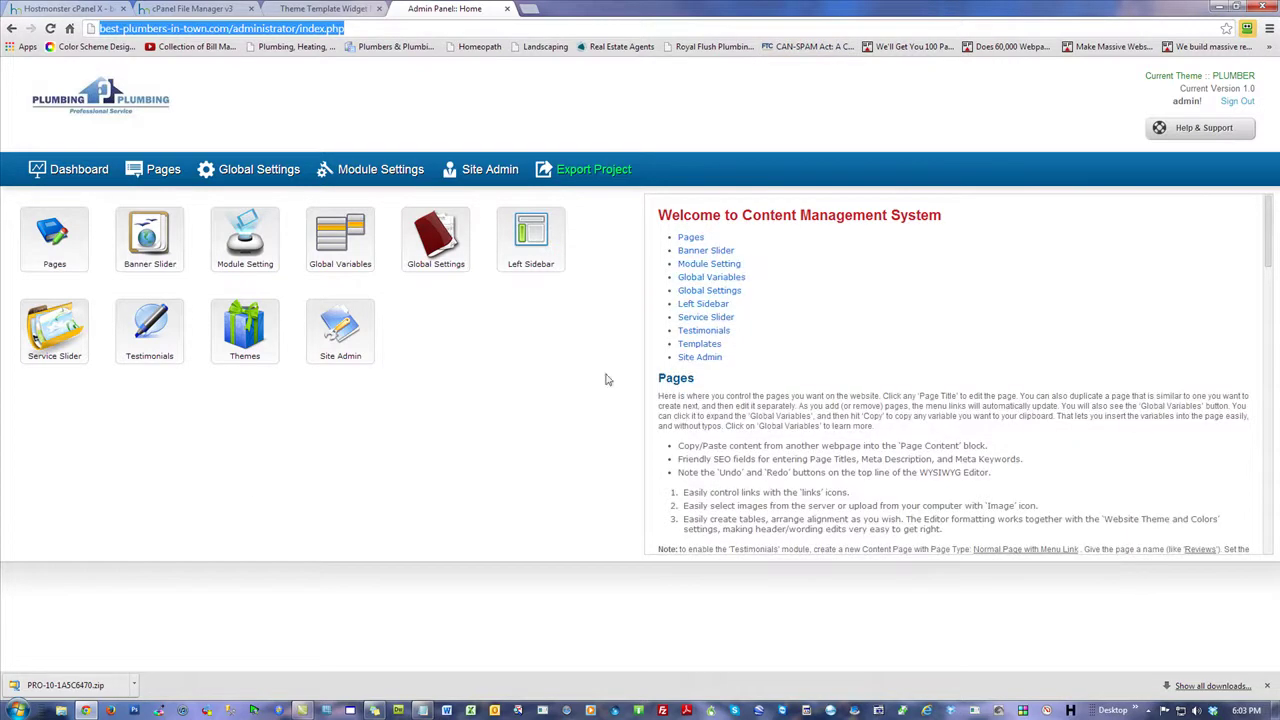
click(1230, 103)
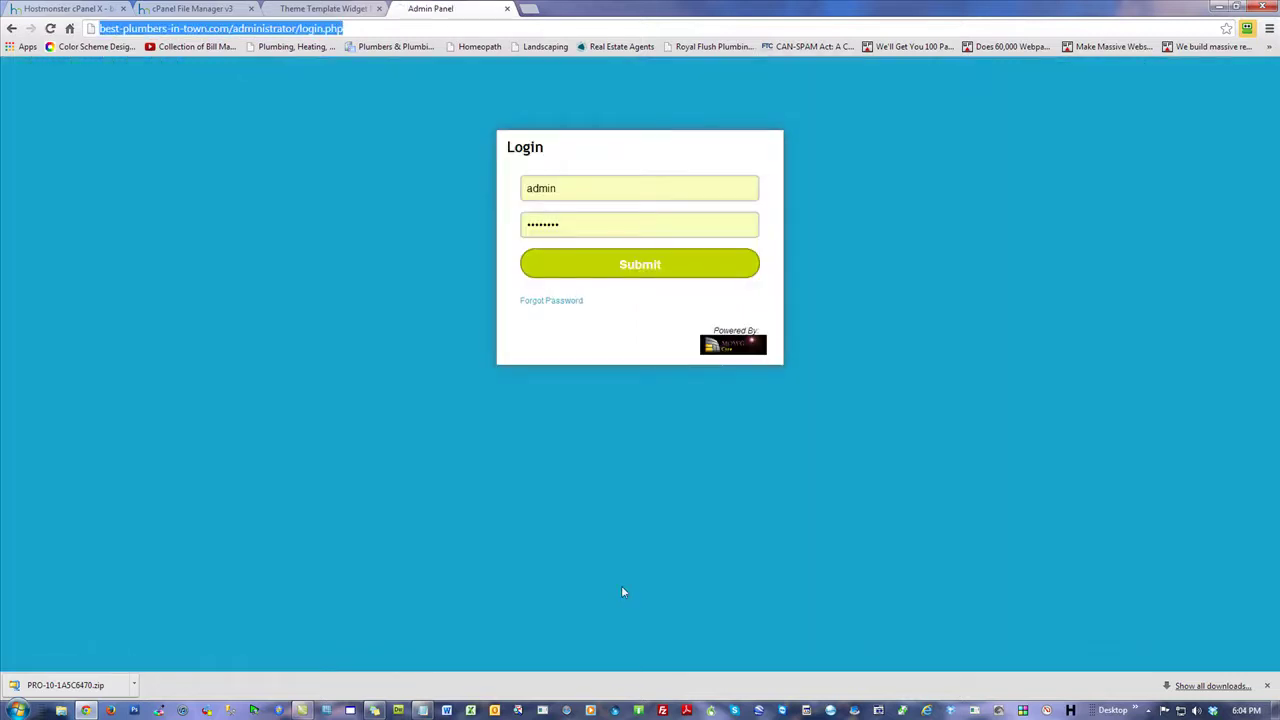
Load theme2html.com and browse the T2H Training Video Series page's six step videos.
text(theme2htm)
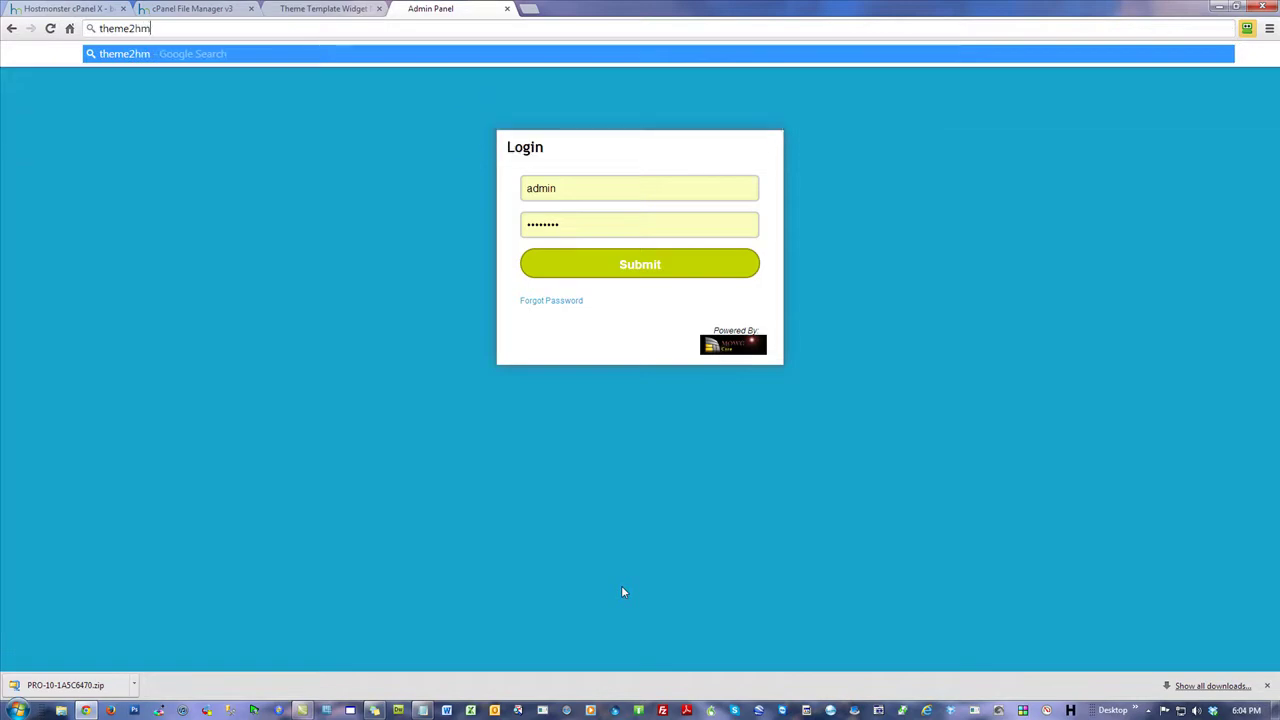
text(l.com)
key(Return)
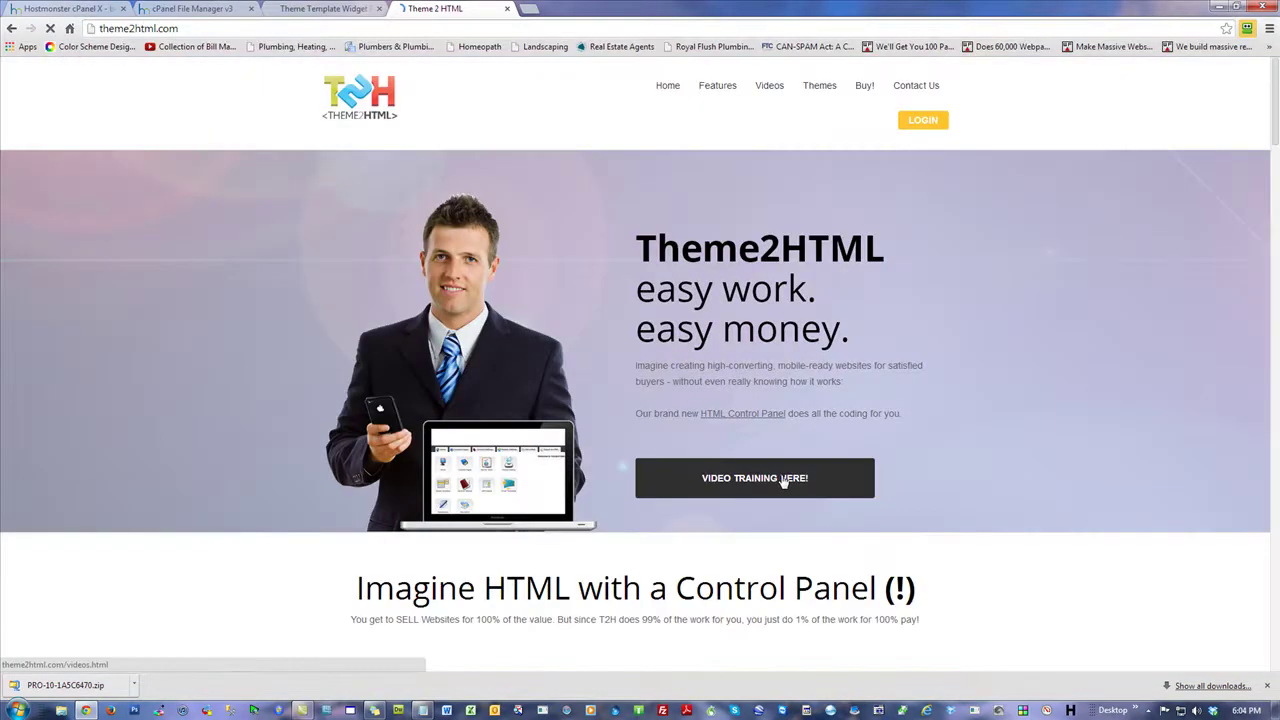
click(784, 480)
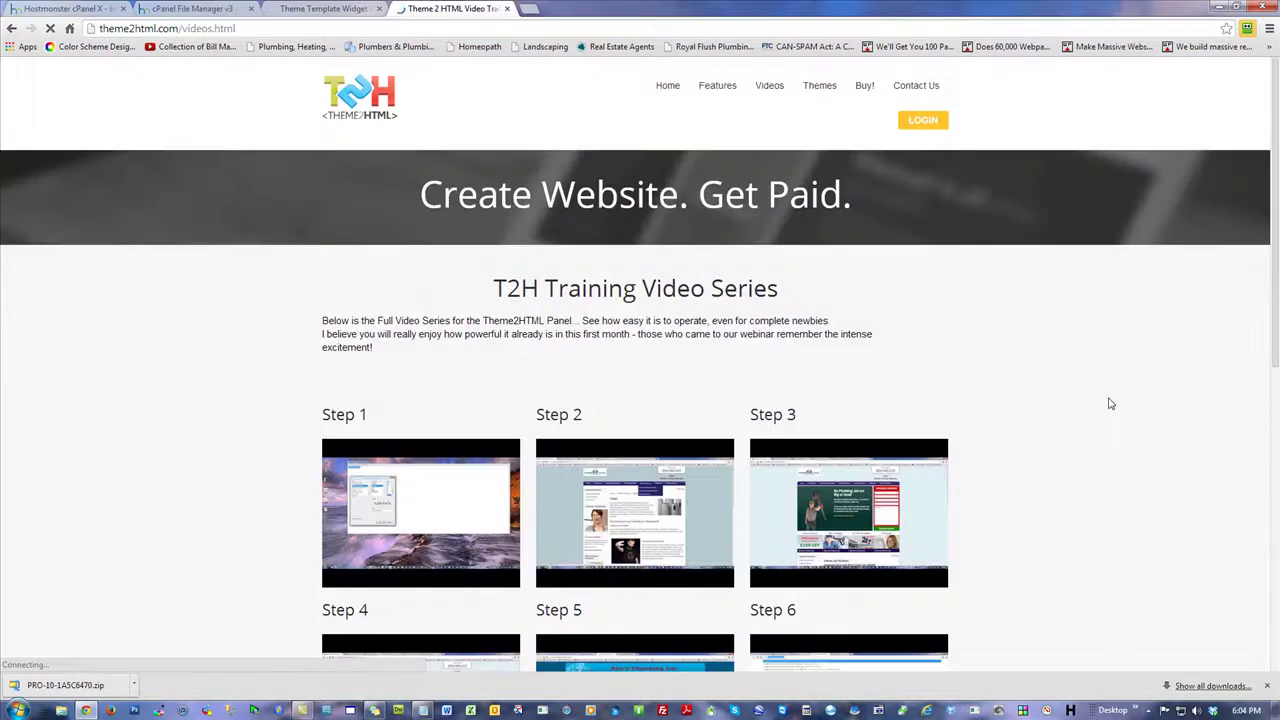
scroll(1109, 404, down, 2)
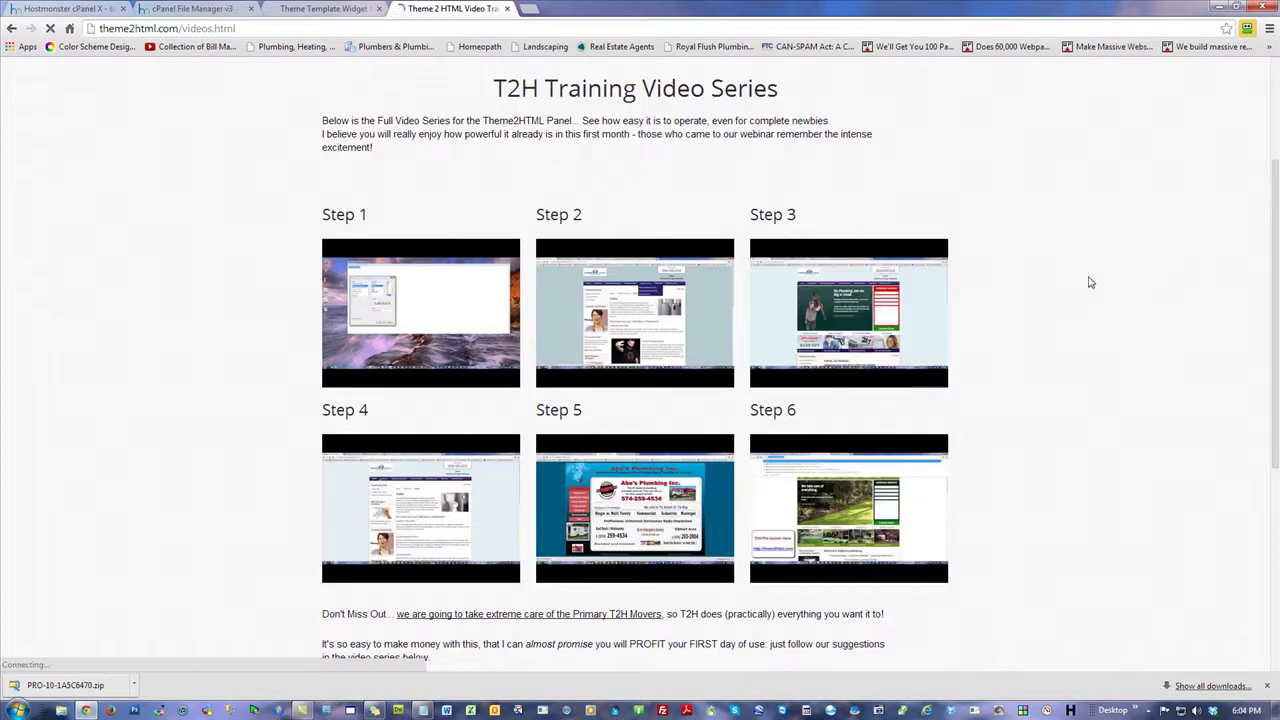
scroll(1089, 282, up, 2)
scroll(1089, 282, down, 6)
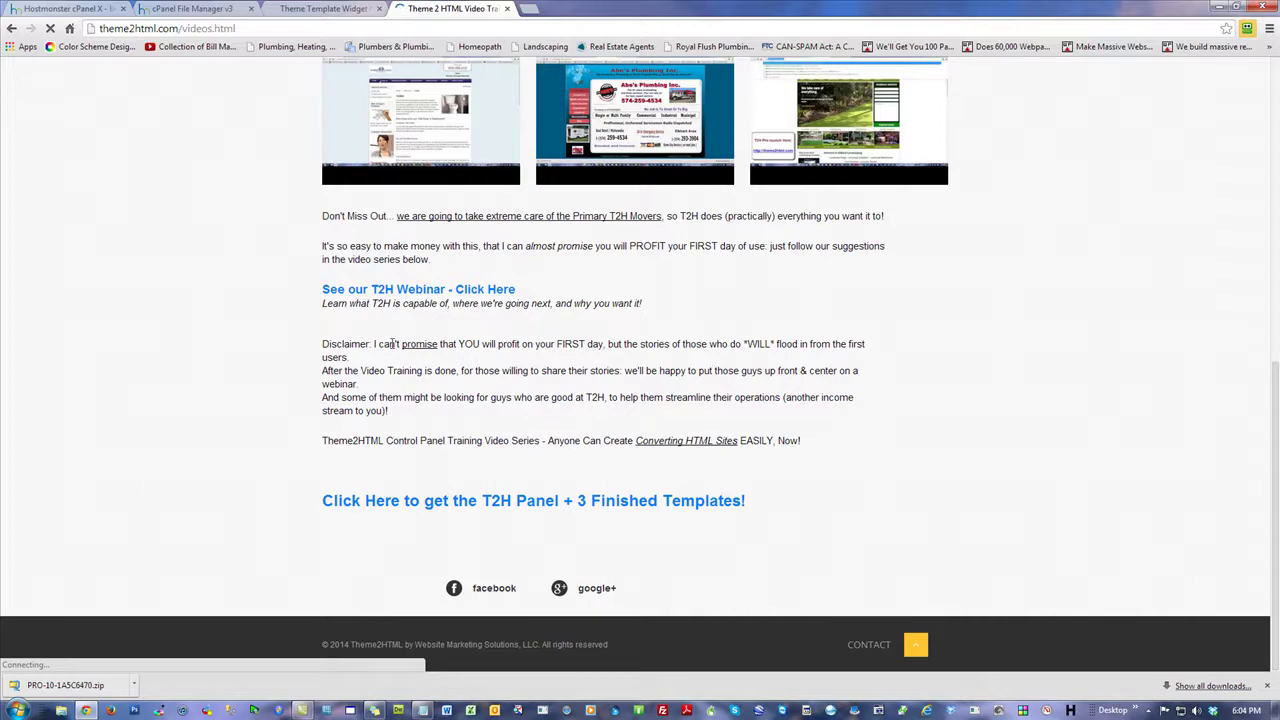
scroll(1030, 345, up, 6)
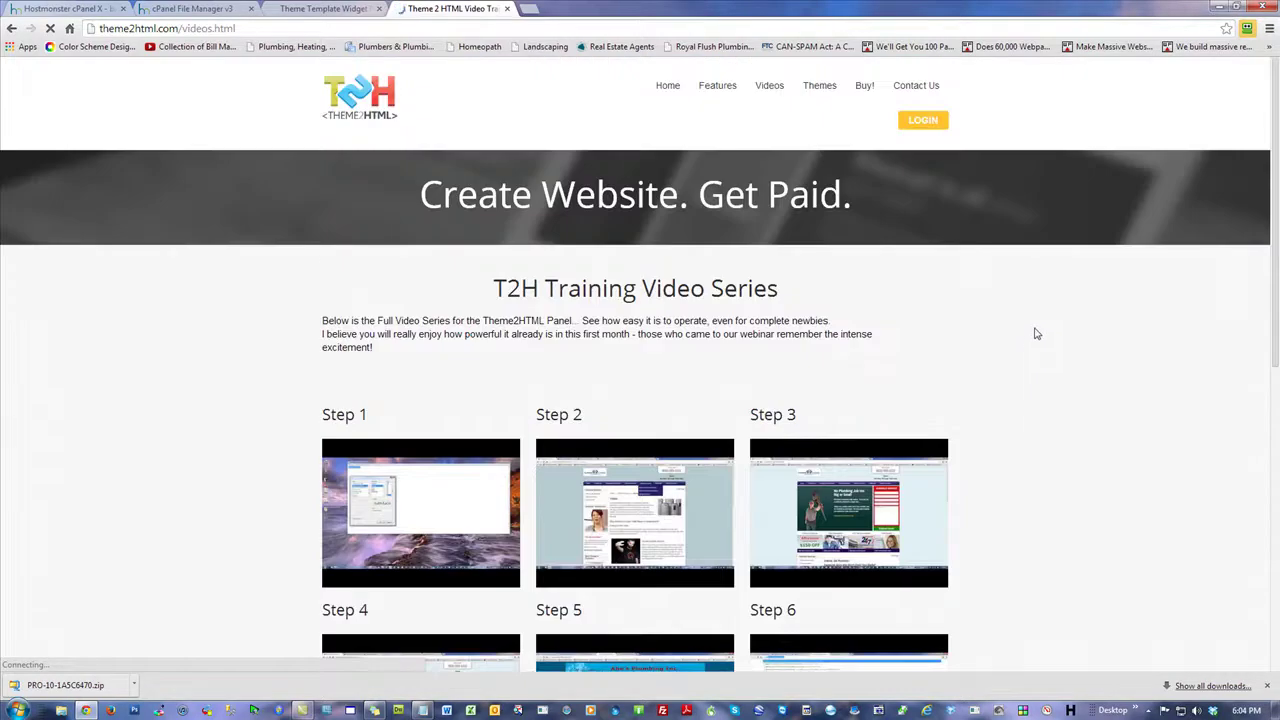
scroll(1036, 334, down, 8)
scroll(1036, 334, up, 6)
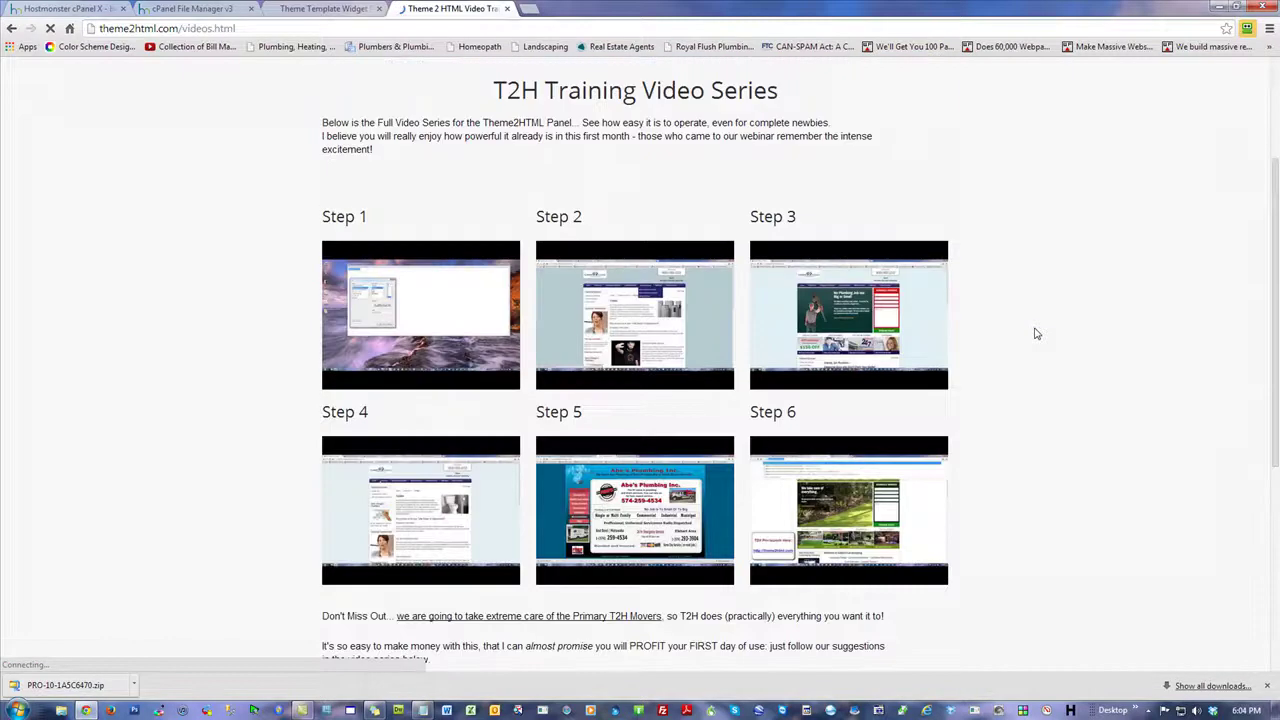
scroll(1036, 334, up, 2)
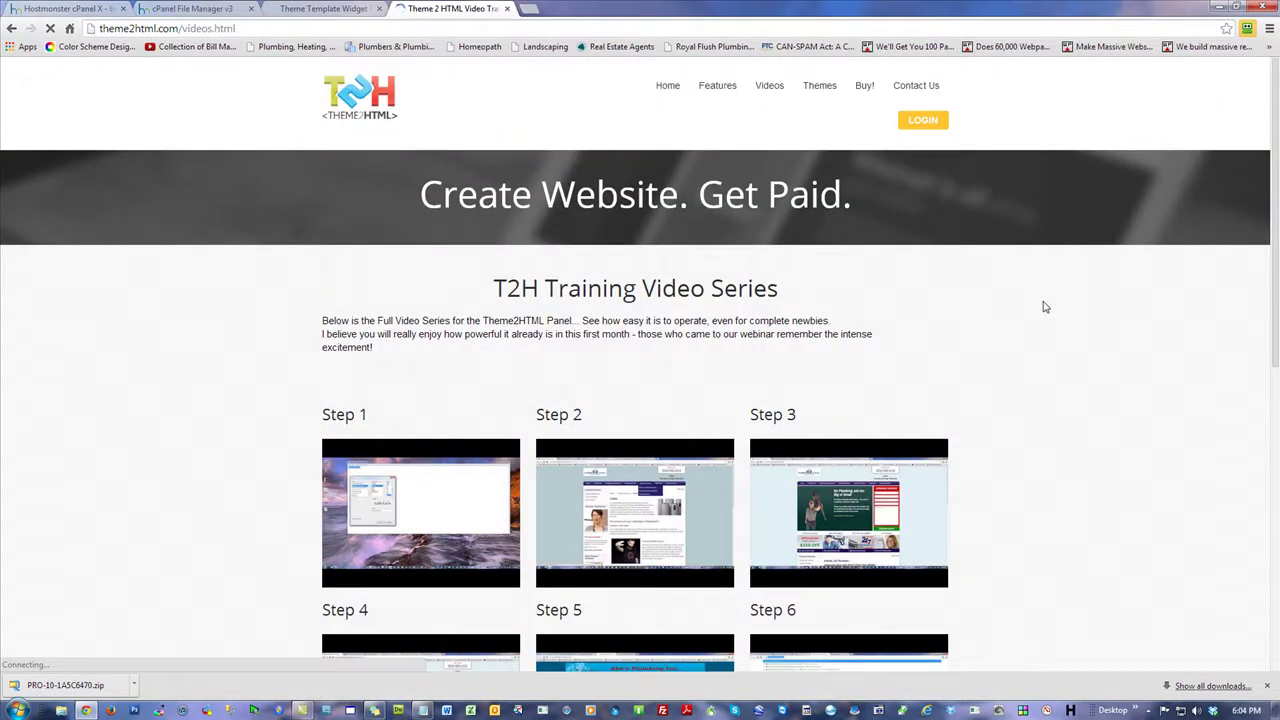